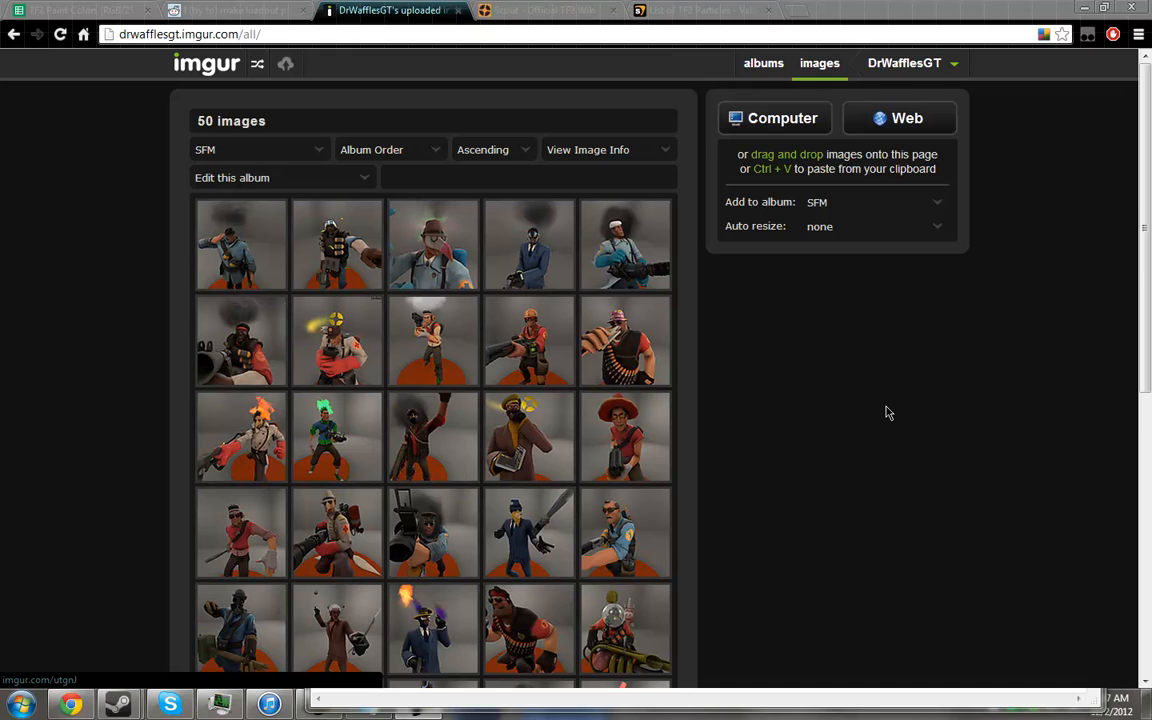
Look through the character render thumbnails in the imgur SFM album.
scroll(889, 410, down, 1)
scroll(866, 532, up, 1)
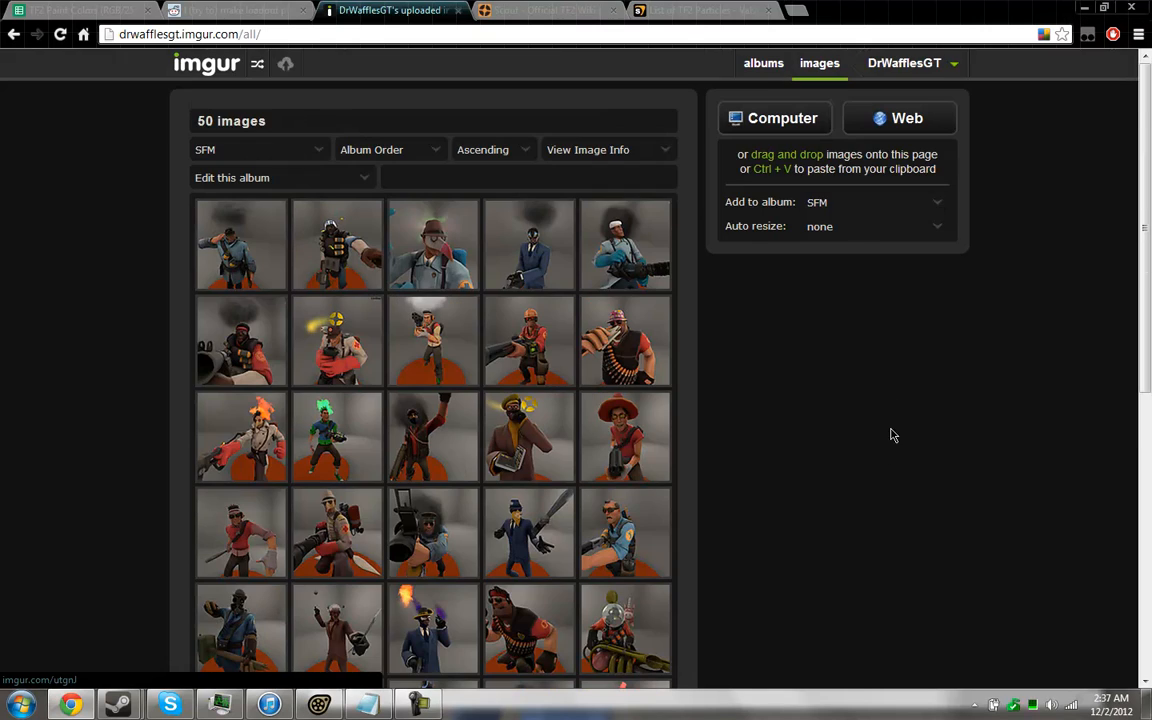
scroll(893, 435, down, 2)
scroll(893, 435, up, 2)
scroll(953, 478, down, 2)
scroll(953, 478, up, 1)
scroll(955, 468, down, 6)
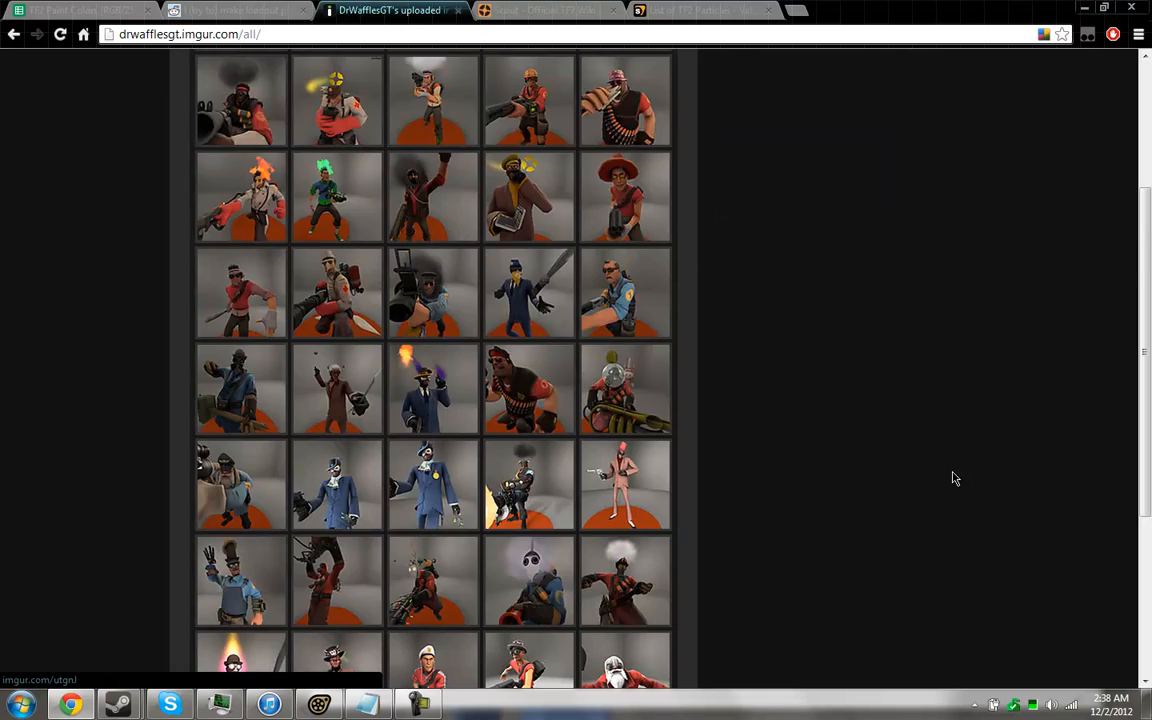
scroll(955, 450, up, 8)
scroll(956, 442, down, 2)
scroll(956, 442, up, 2)
scroll(957, 442, down, 4)
scroll(957, 442, up, 4)
scroll(947, 370, down, 7)
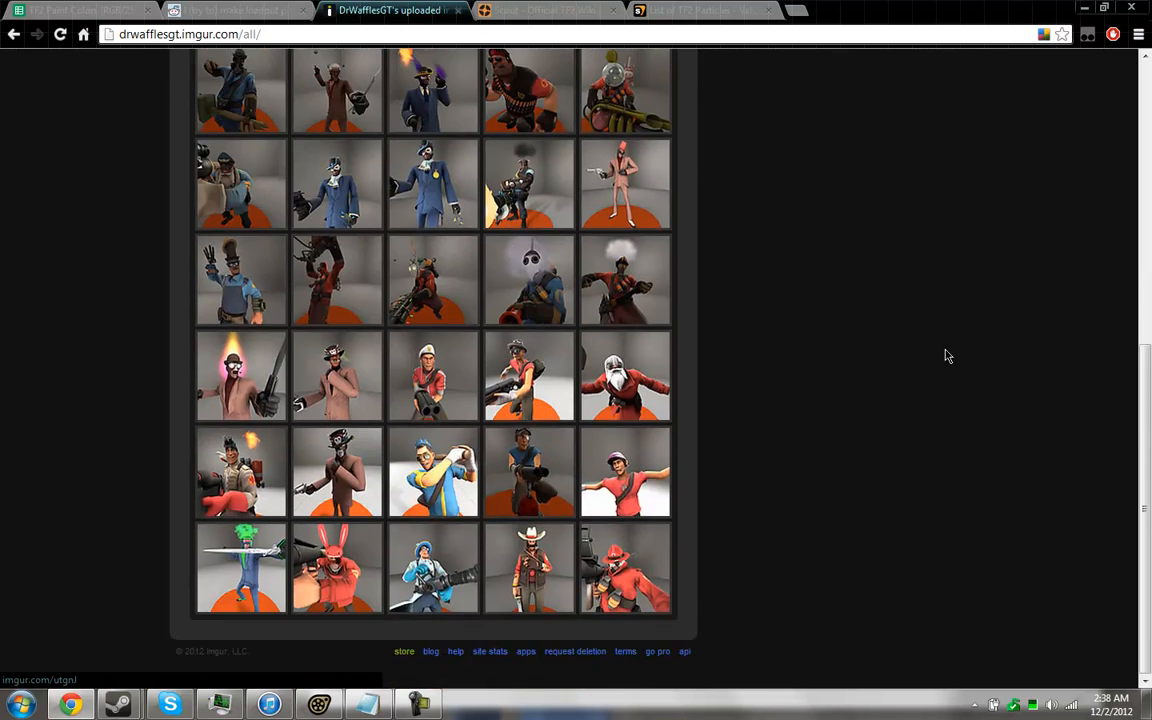
scroll(946, 362, up, 8)
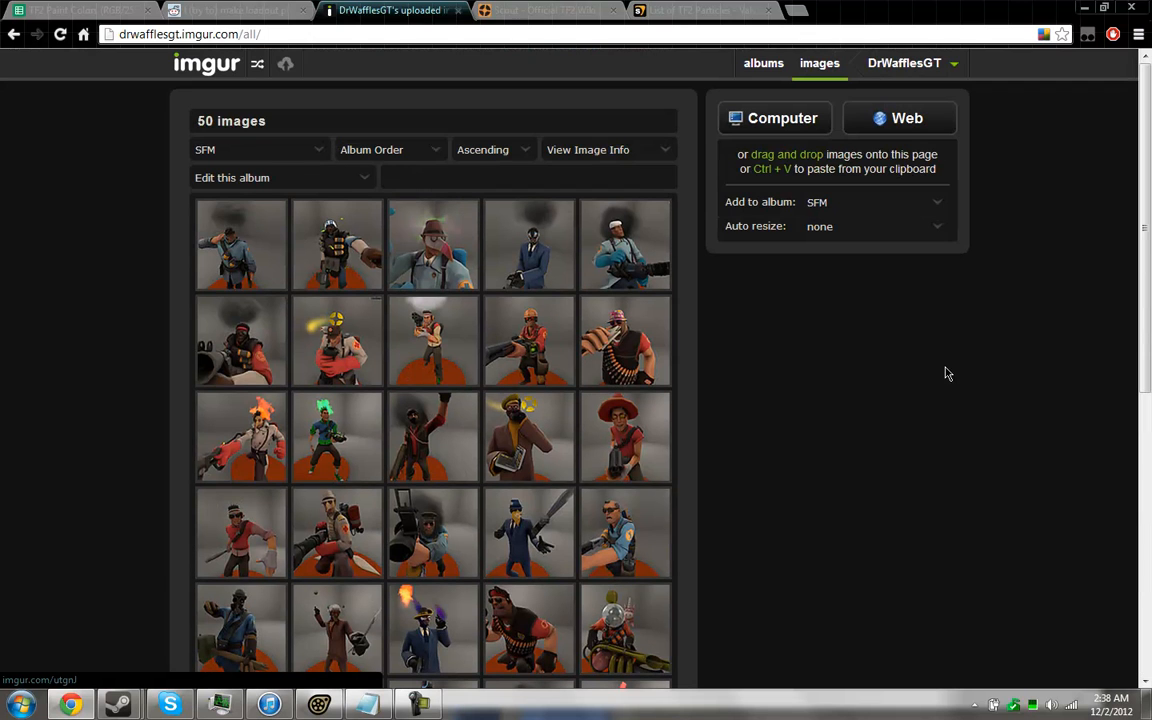
Switch to Source Filmmaker and override the Depth Of Field samples to 512 in the viewport's progressive refinement settings.
click(328, 705)
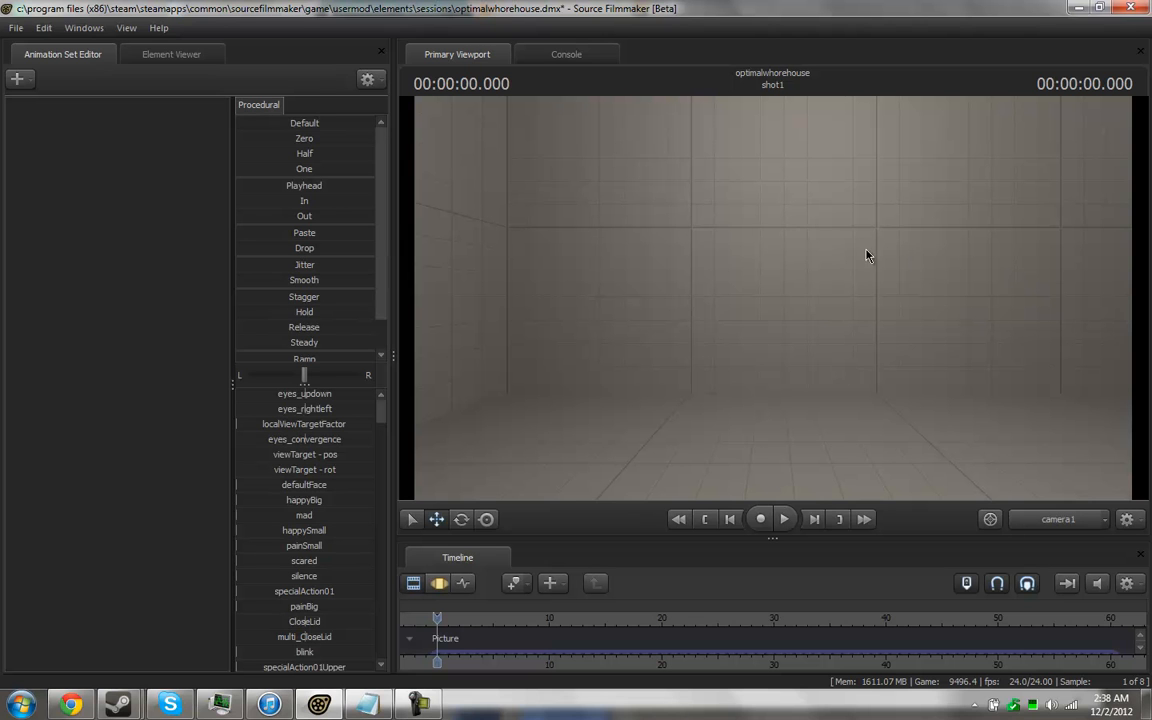
right_click(688, 320)
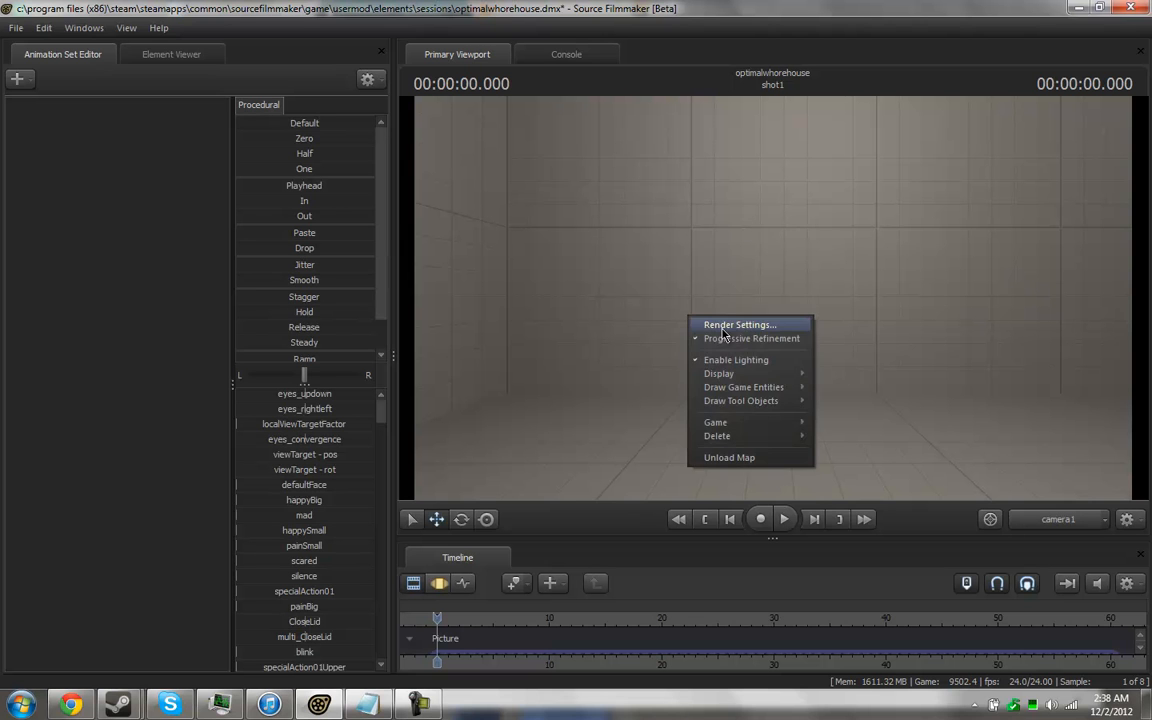
click(720, 323)
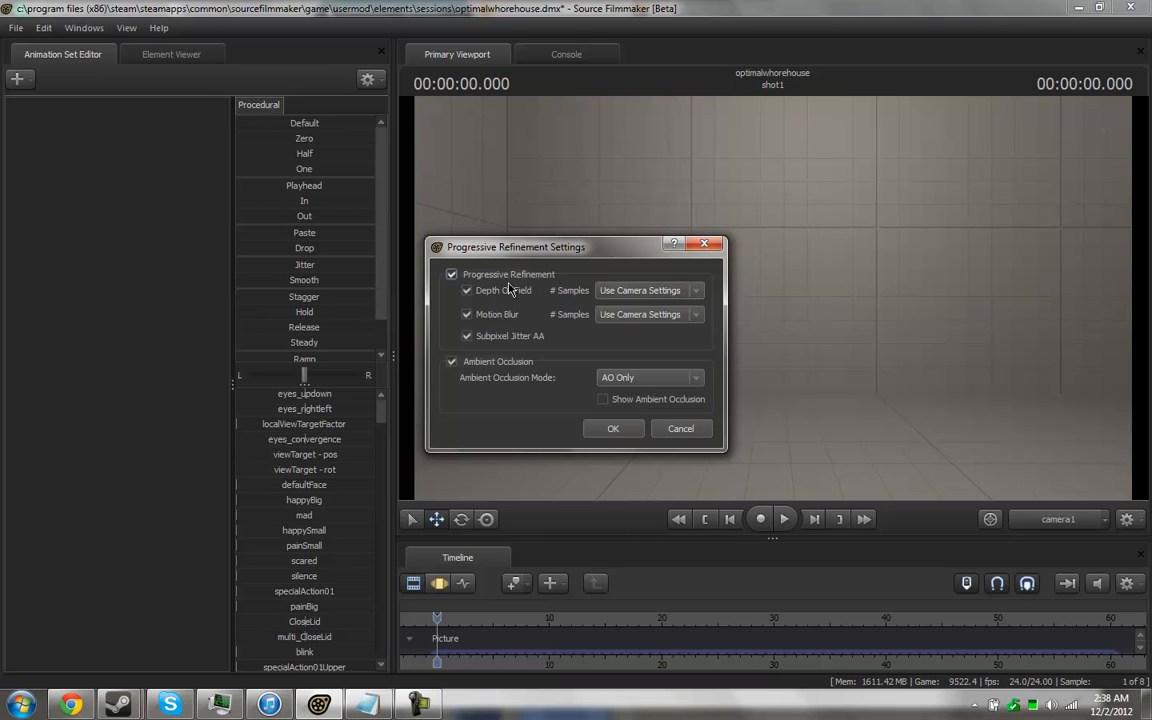
click(631, 290)
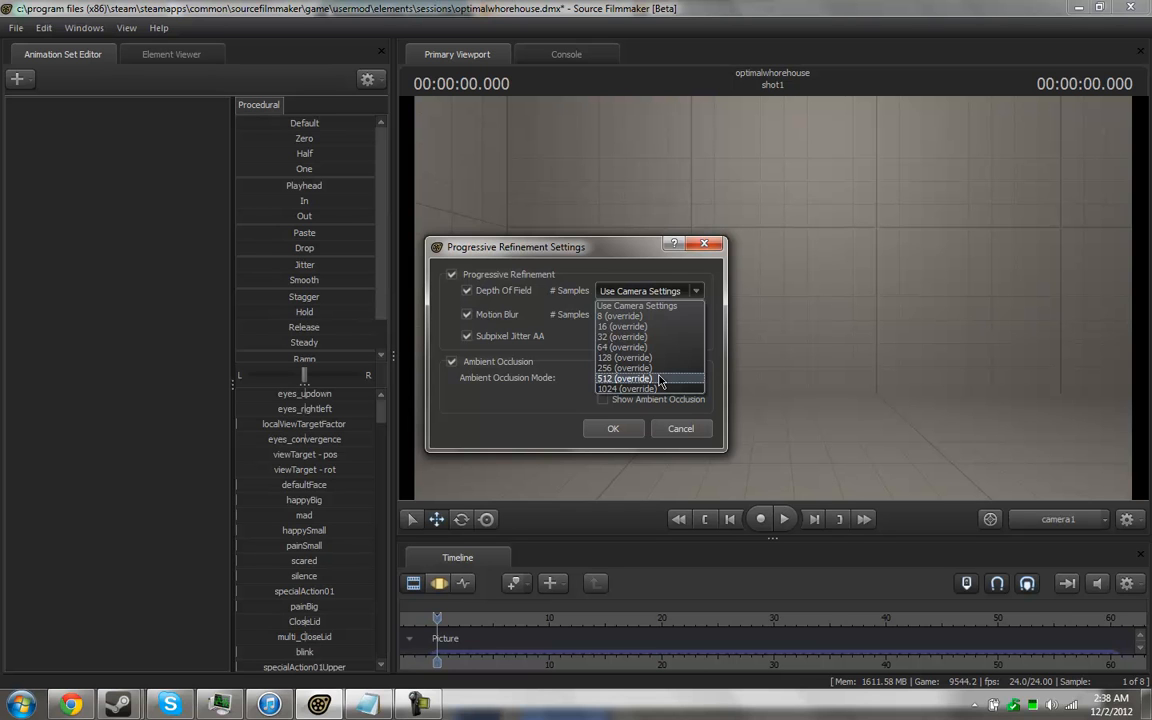
click(625, 378)
click(466, 314)
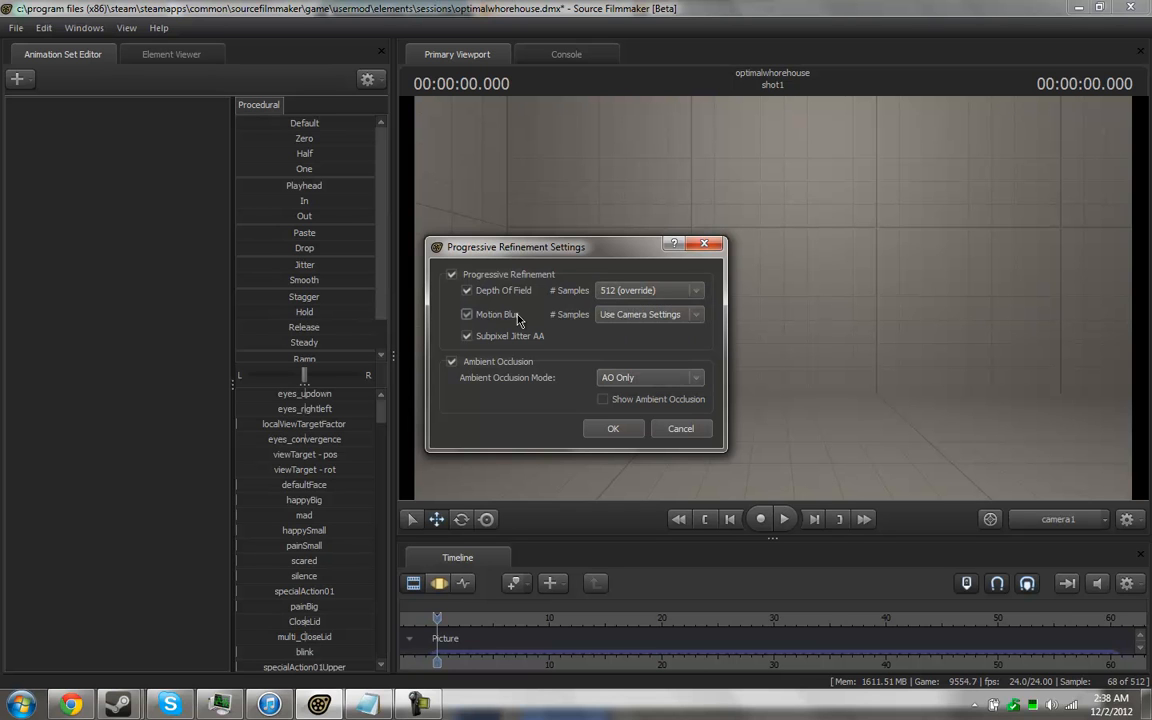
click(615, 429)
drag(672, 369, 608, 235)
mouse_move(770, 290)
mouse_down()
mouse_move(735, 235)
mouse_move(690, 225)
mouse_move(770, 290)
mouse_up()
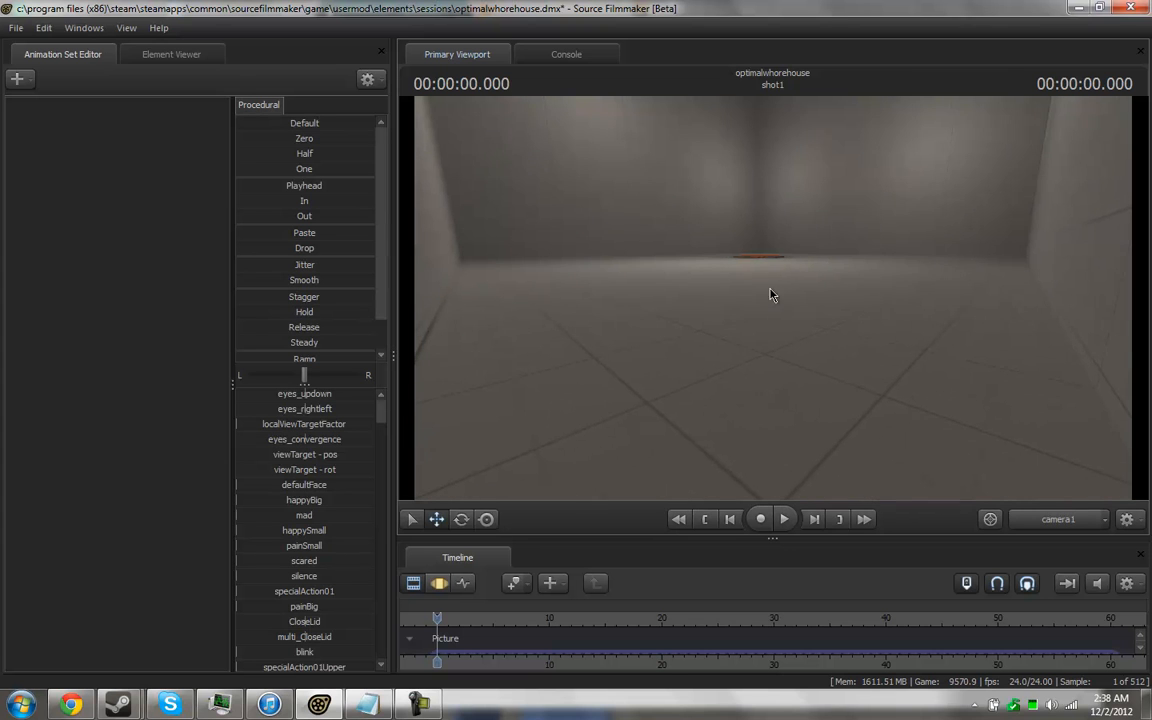
Switch to the browser and compare the lighting of the spy and pyro renders in the imgur album.
click(70, 705)
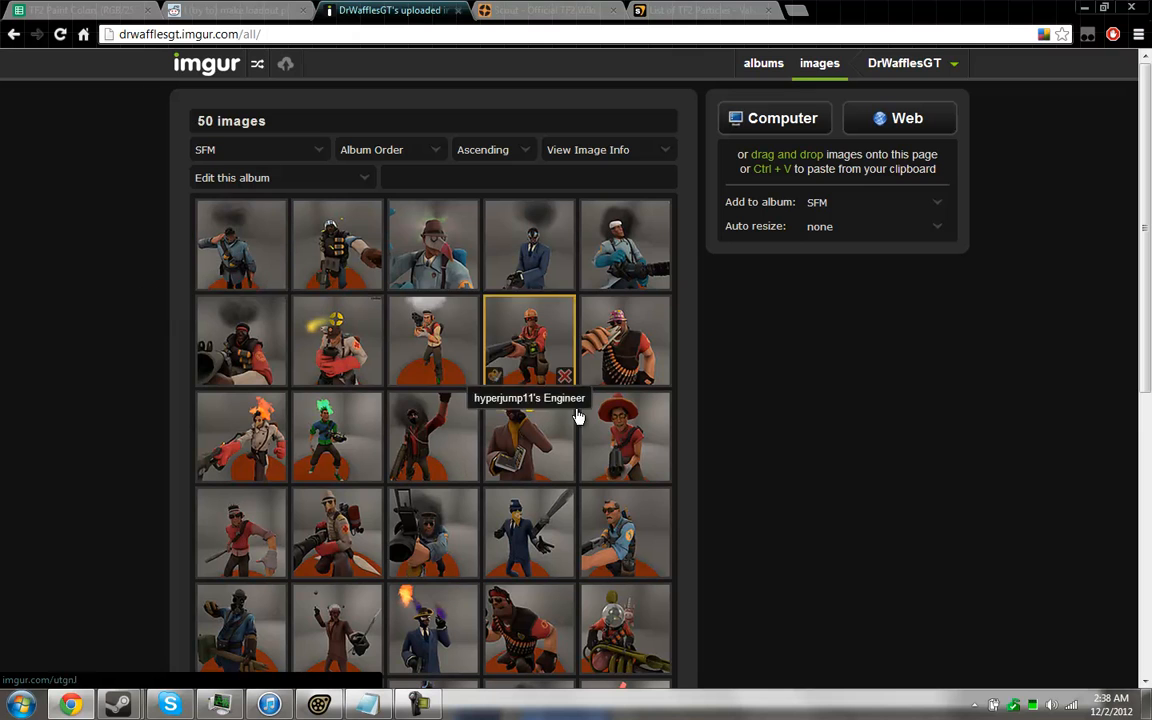
scroll(398, 328, down, 7)
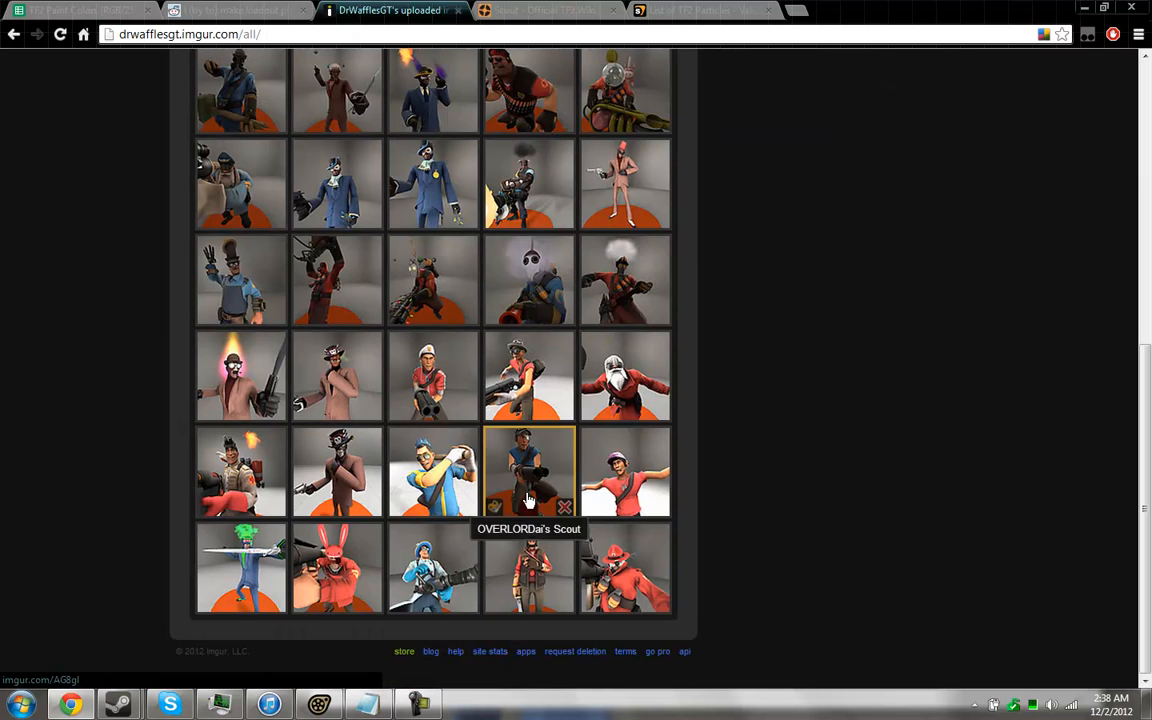
click(335, 470)
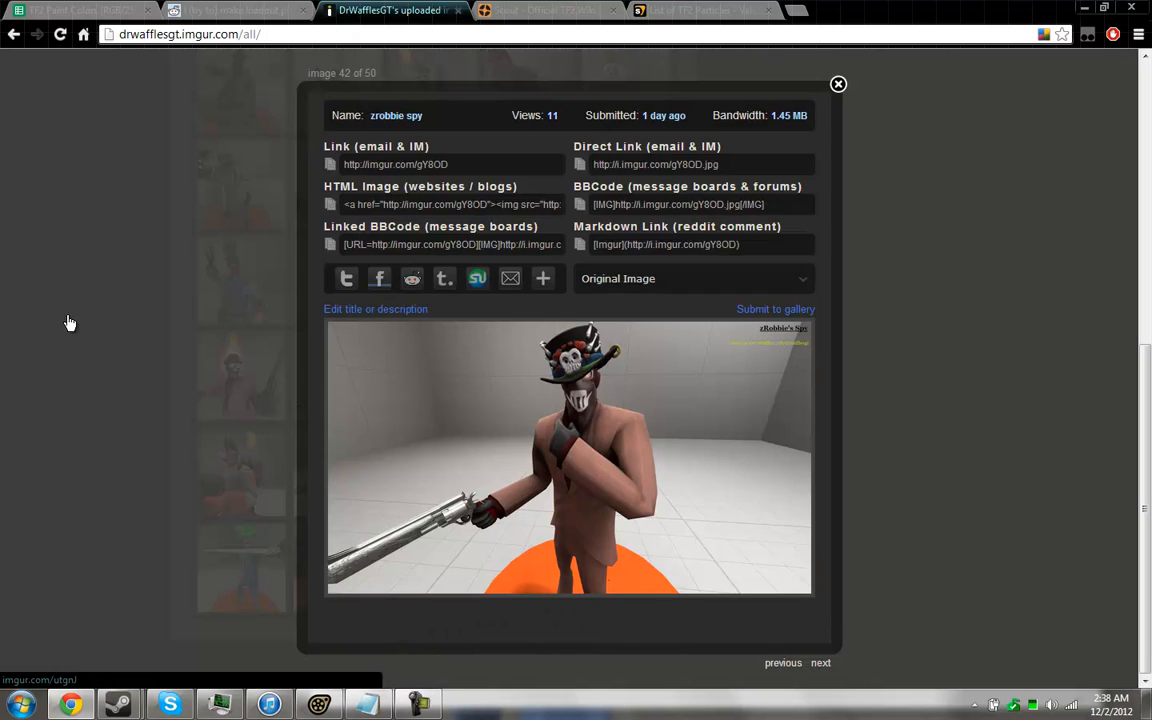
click(120, 326)
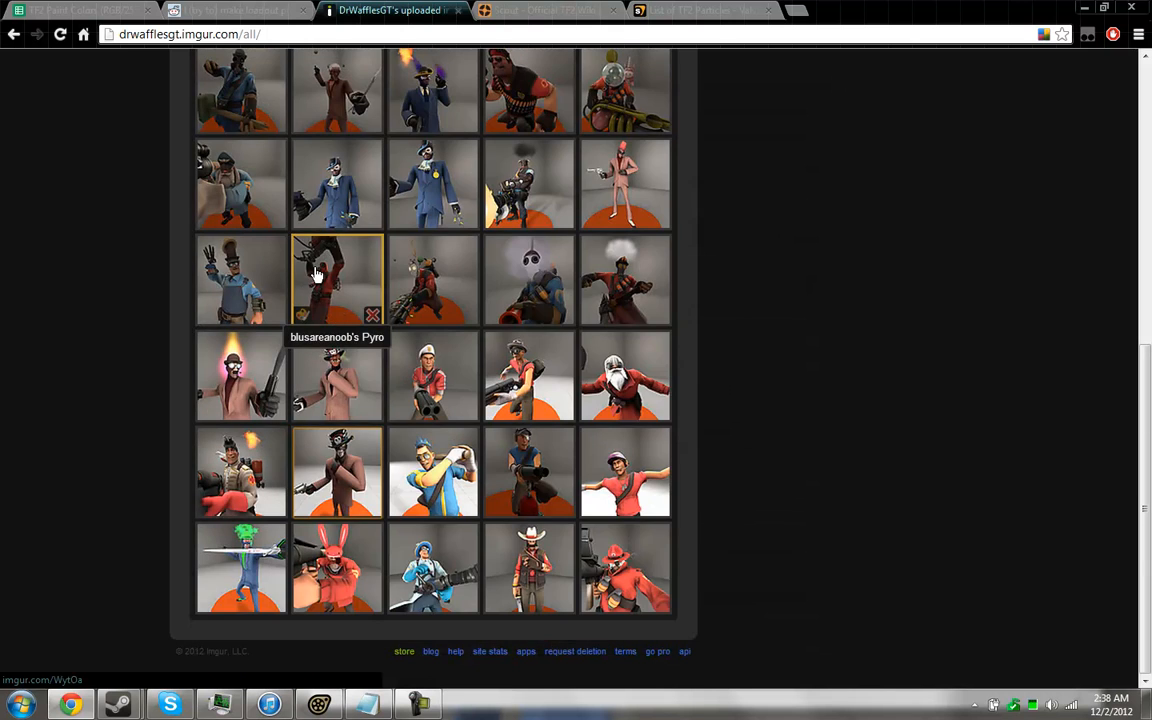
click(312, 305)
click(53, 383)
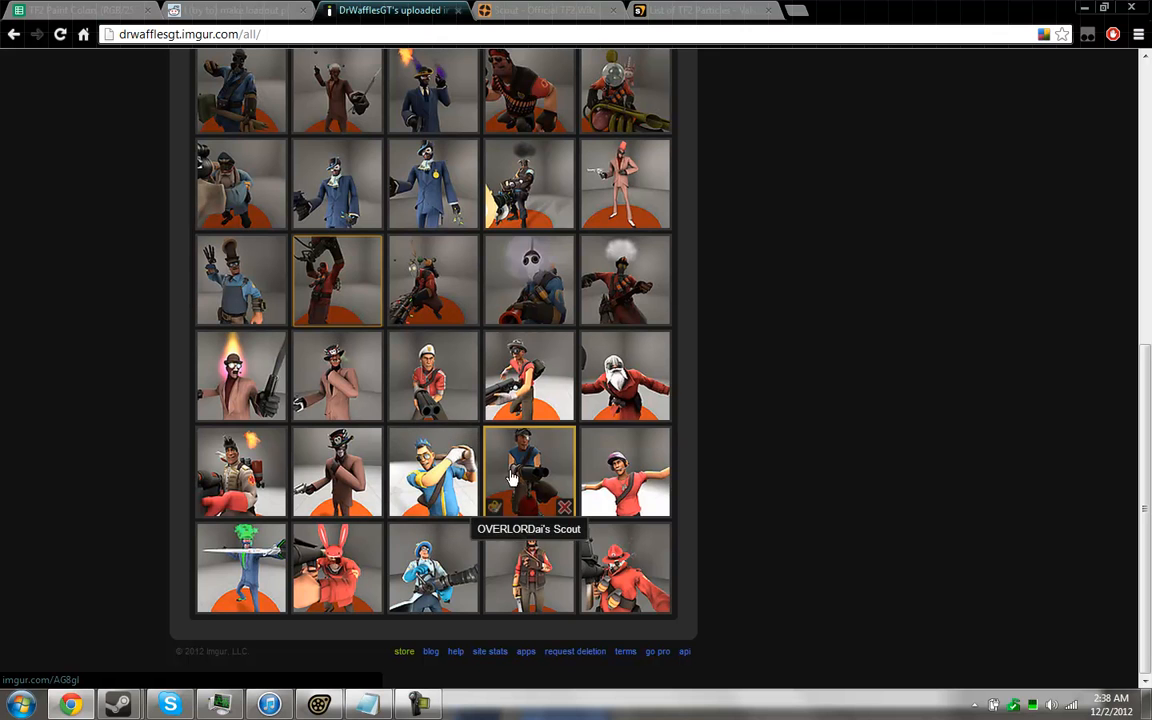
scroll(168, 456, up, 3)
scroll(168, 456, up, 2)
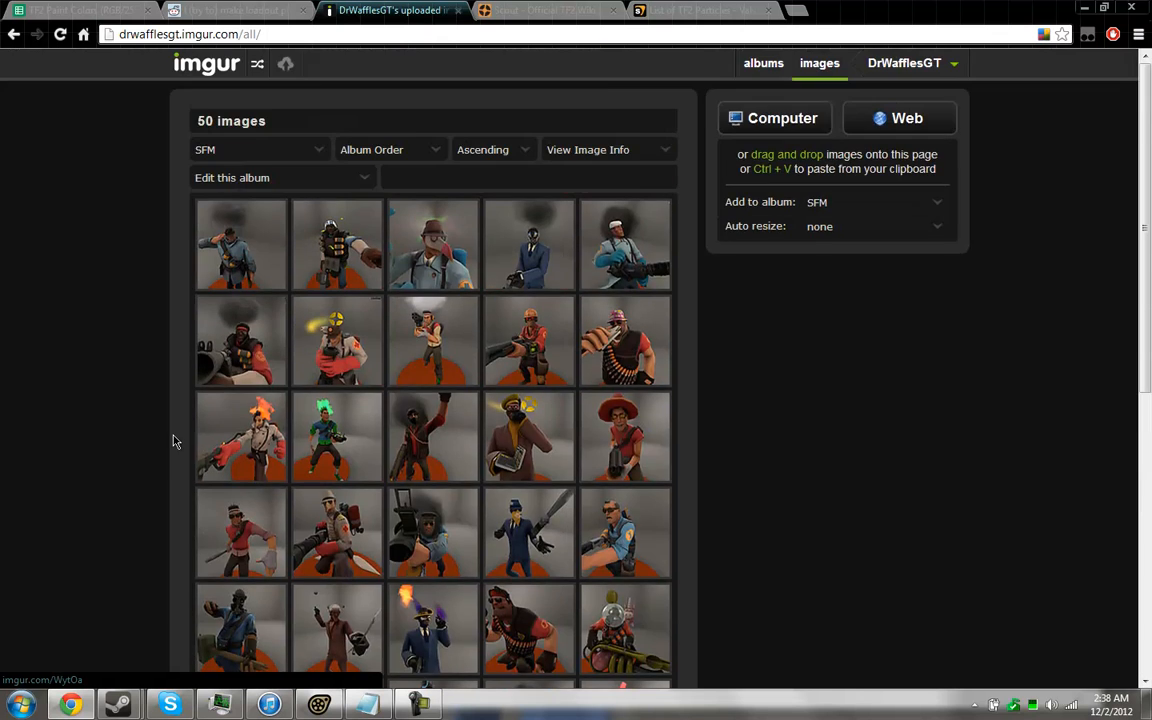
scroll(160, 400, down, 5)
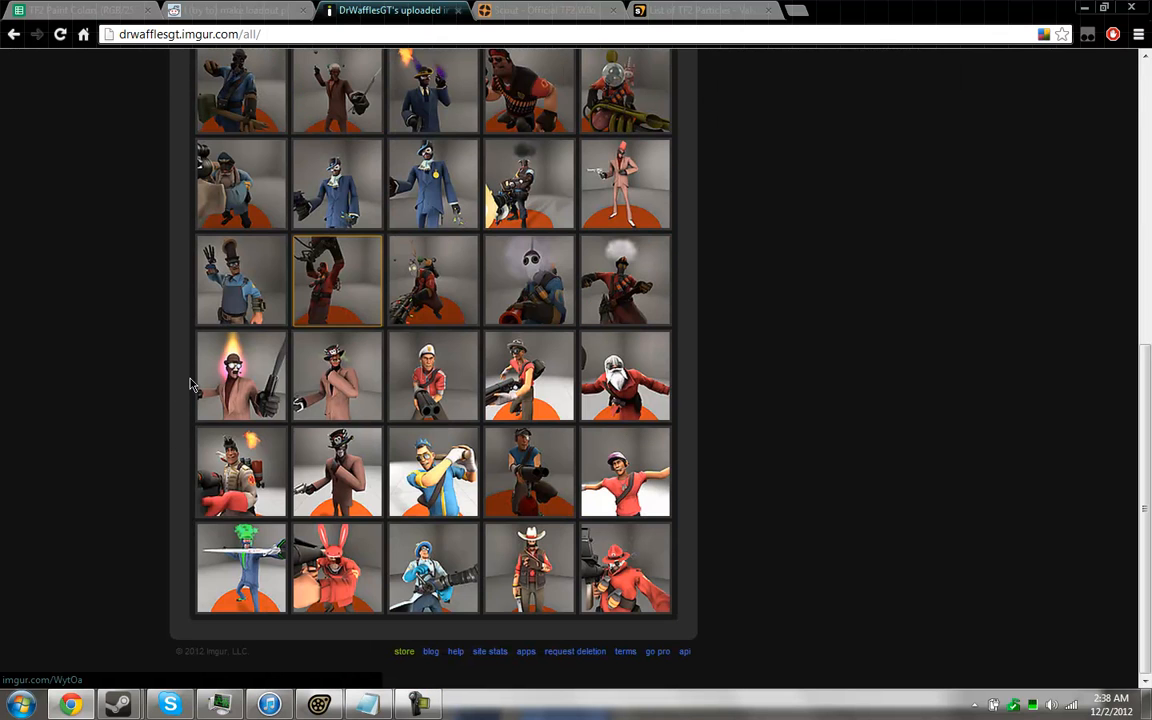
Switch to Source Filmmaker and create an animation set for a new light in the first room corner.
click(319, 704)
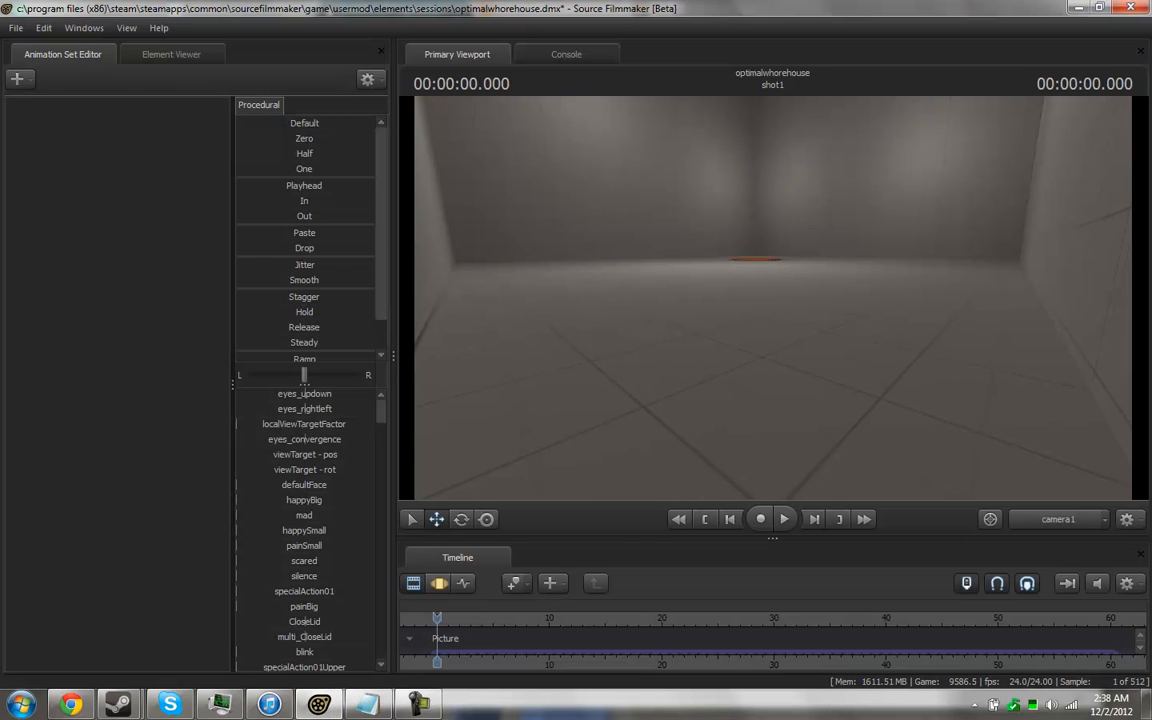
right_click(115, 186)
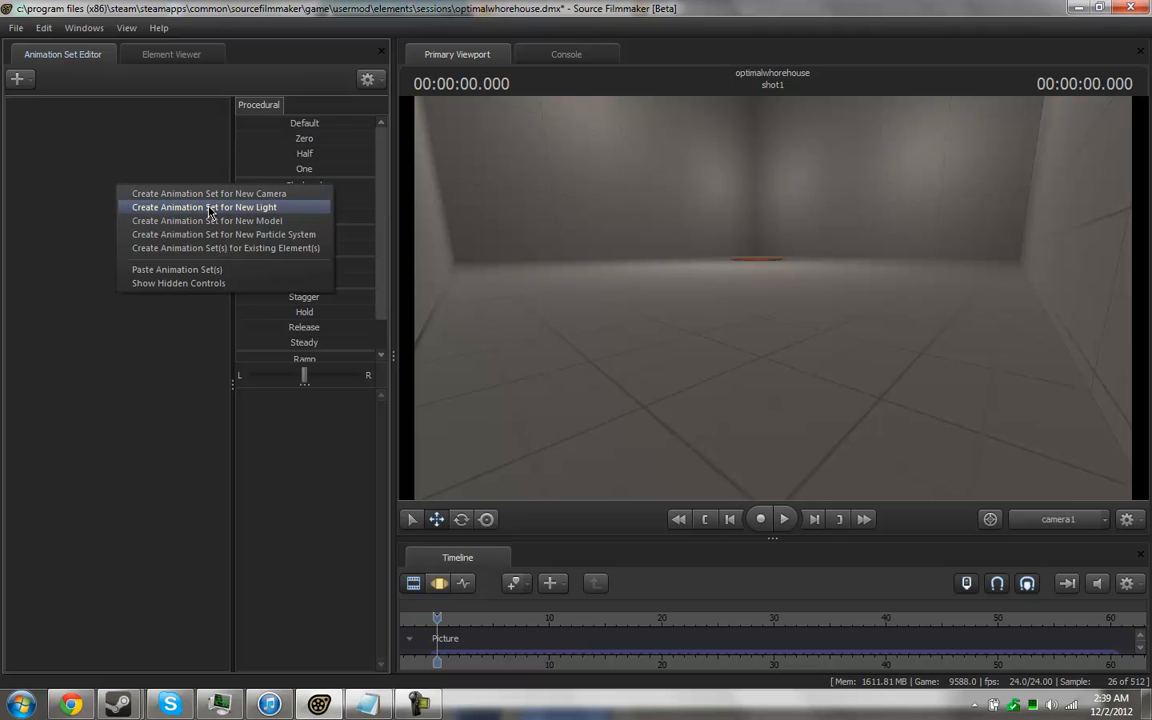
click(208, 208)
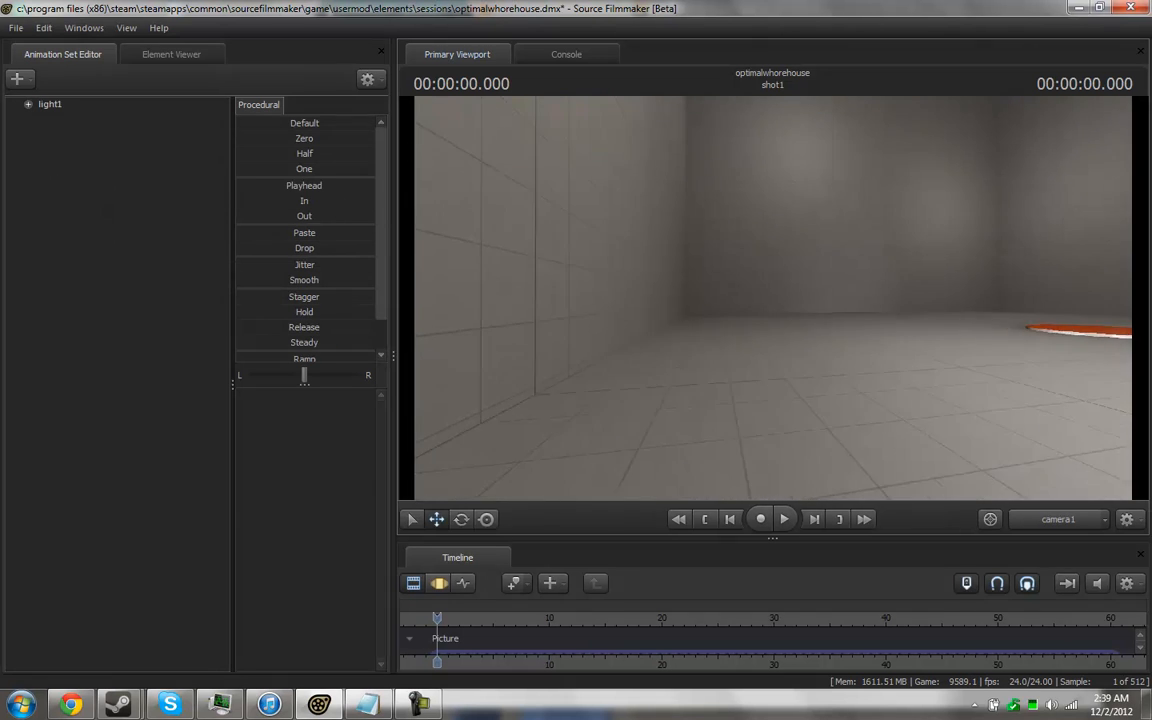
Create an animation set for a second light in another corner of the room, facing the orange disc.
key(s)
drag(773, 298, 650, 298)
key(w)
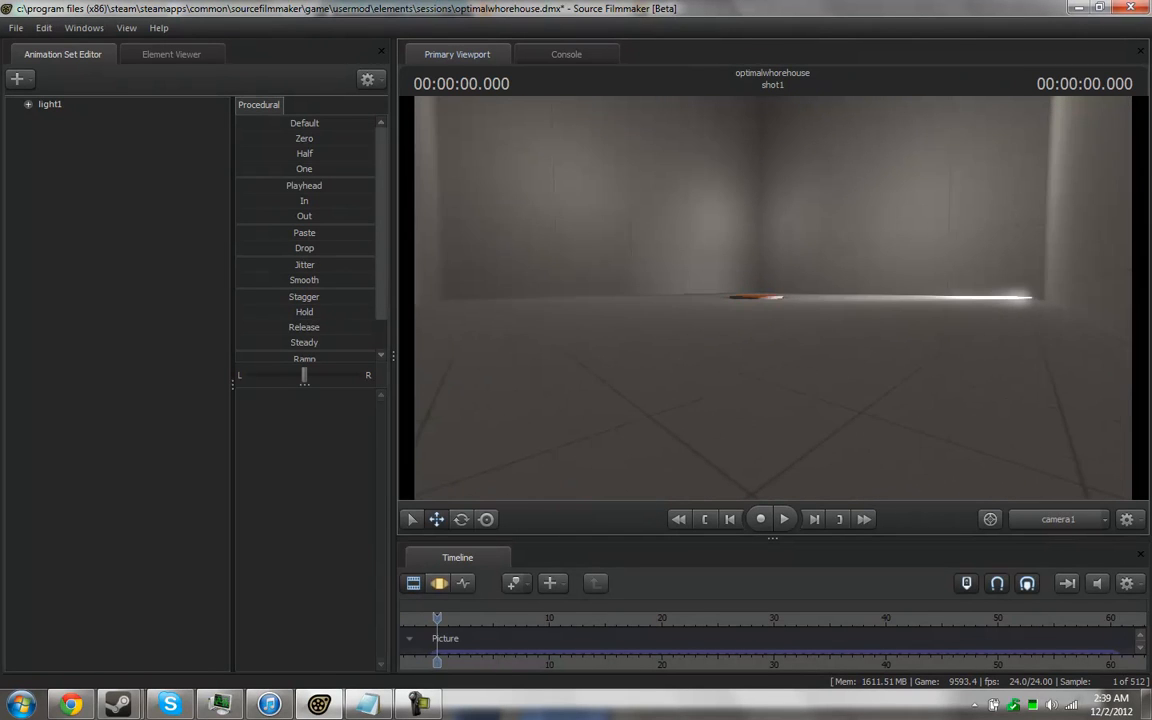
right_click(92, 256)
click(150, 274)
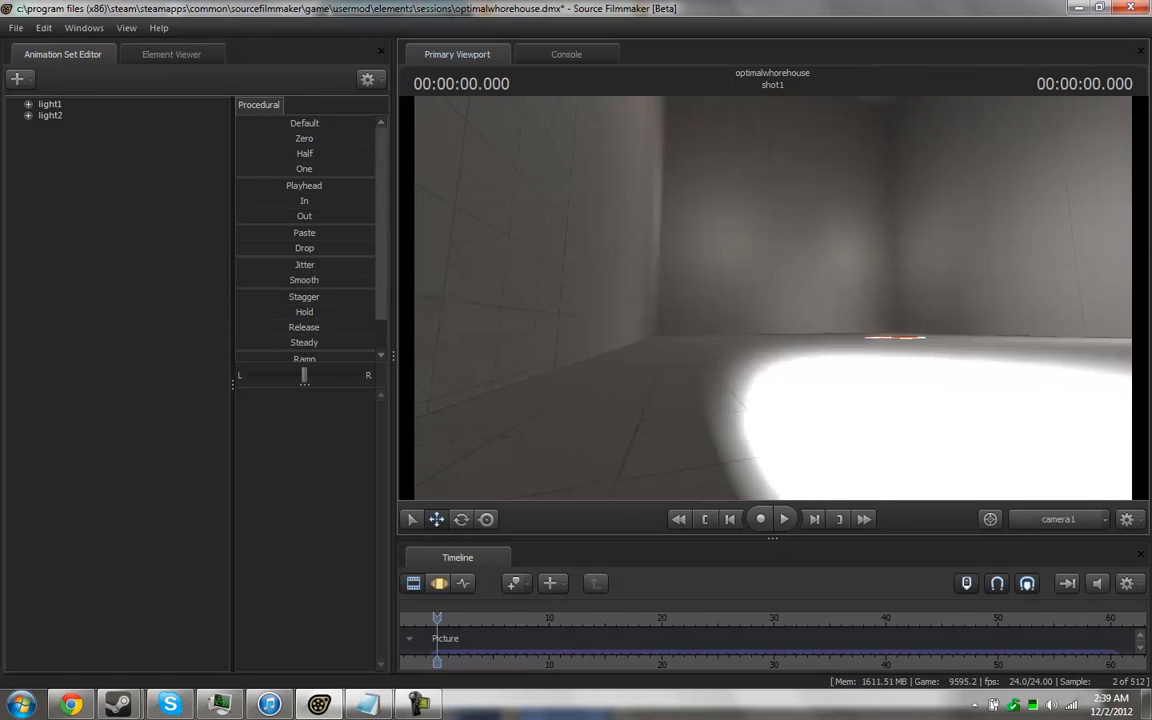
Create an animation set for a third light in the next room corner, facing the orange disc.
key(w)
drag(773, 298, 885, 260)
right_click(75, 260)
click(135, 272)
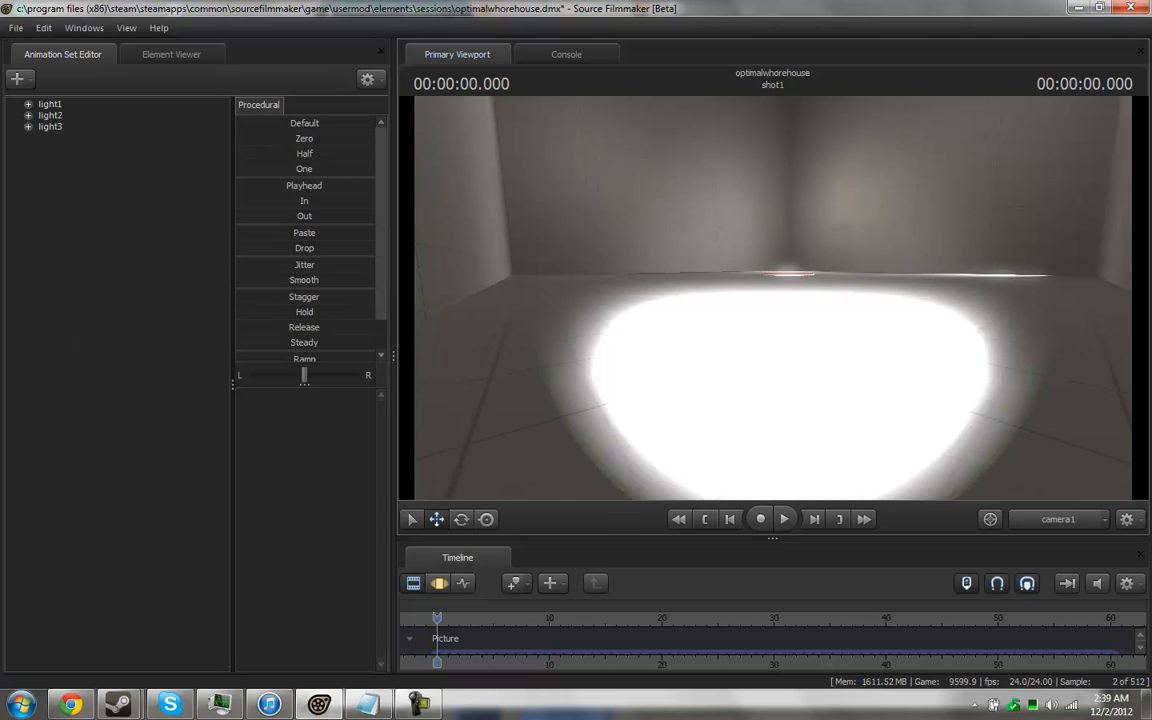
Create an animation set for a fourth light high above the room, looking down on the orange disc.
key(z)
drag(773, 298, 530, 302)
key(s)
key(s)
key(s)
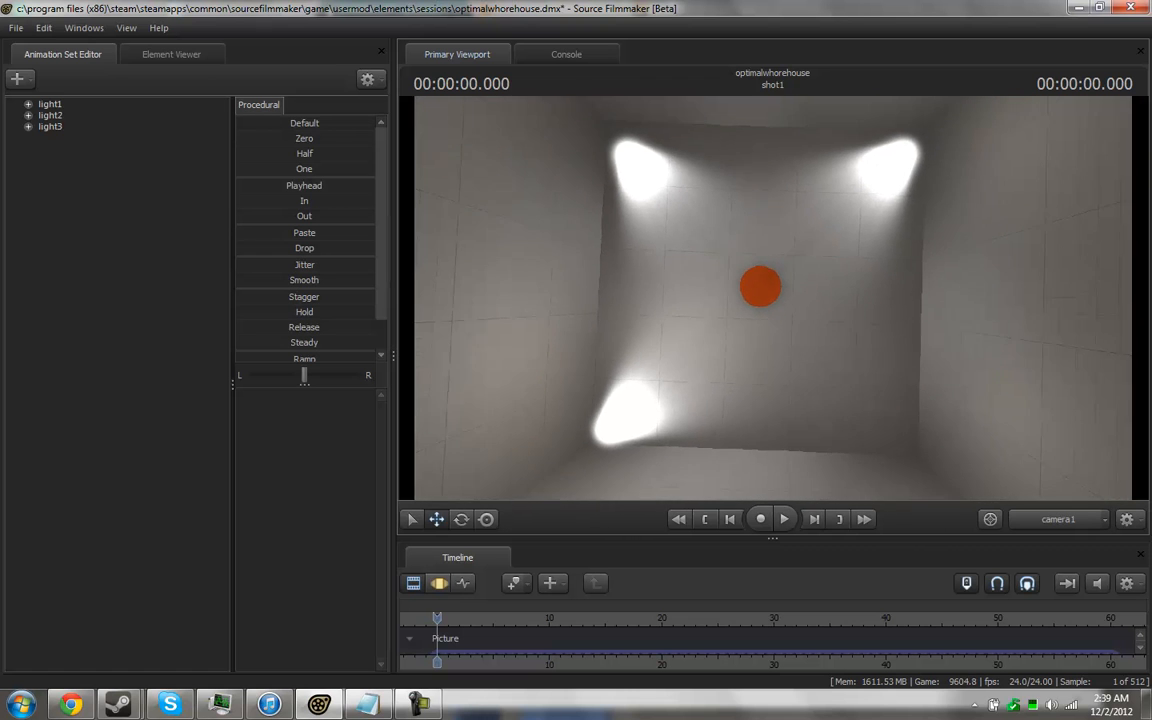
right_click(88, 303)
click(150, 326)
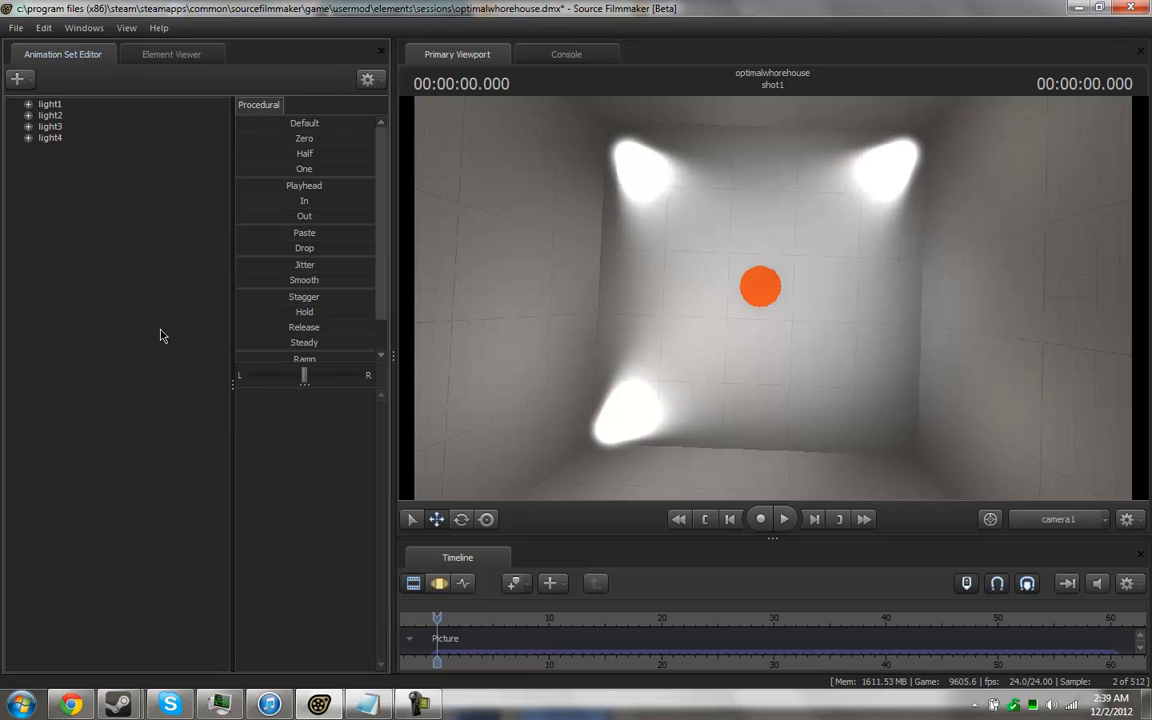
Position the camera near the floor, looking over the orange disc towards a room corner.
drag(620, 305, 876, 128)
key(w)
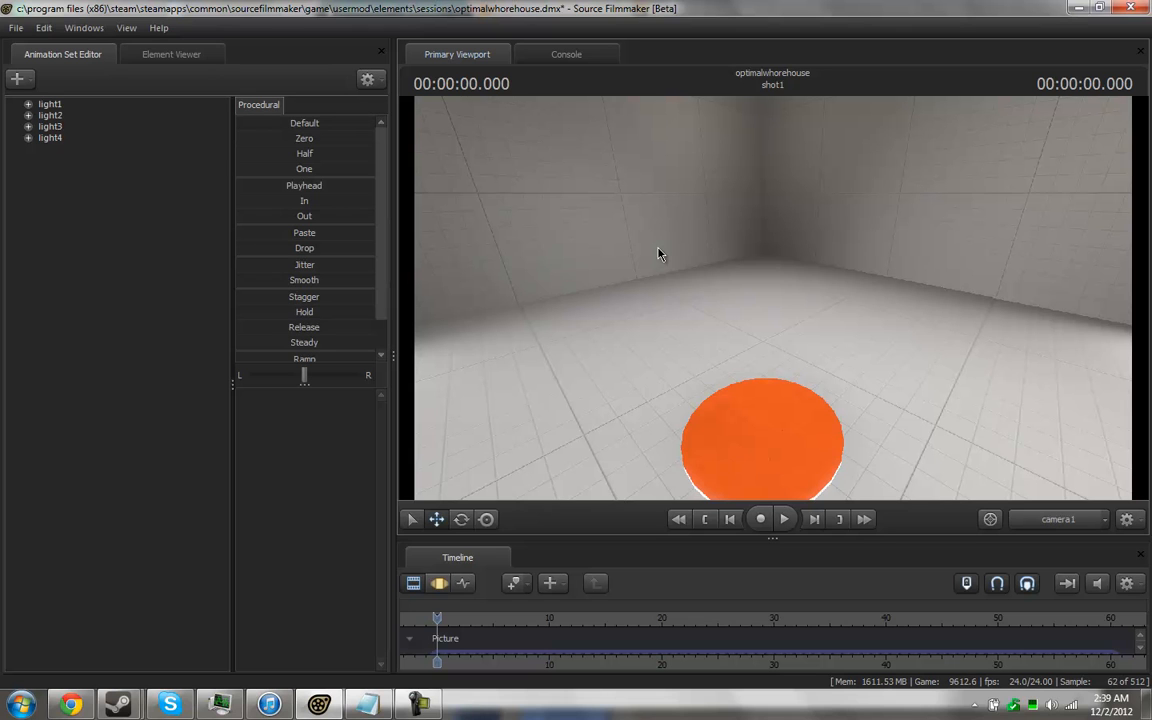
drag(826, 278, 818, 278)
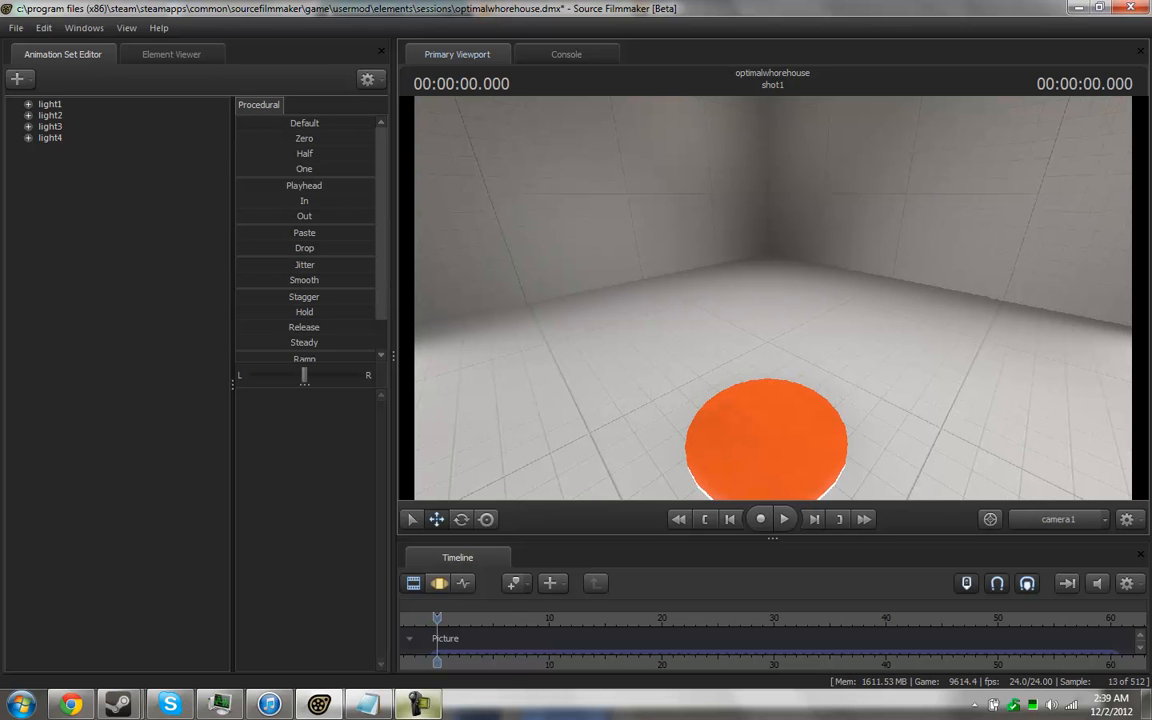
Create an animation set for a new model using player\scout.mdl, found by filtering the model files for scout.mdl.
right_click(110, 269)
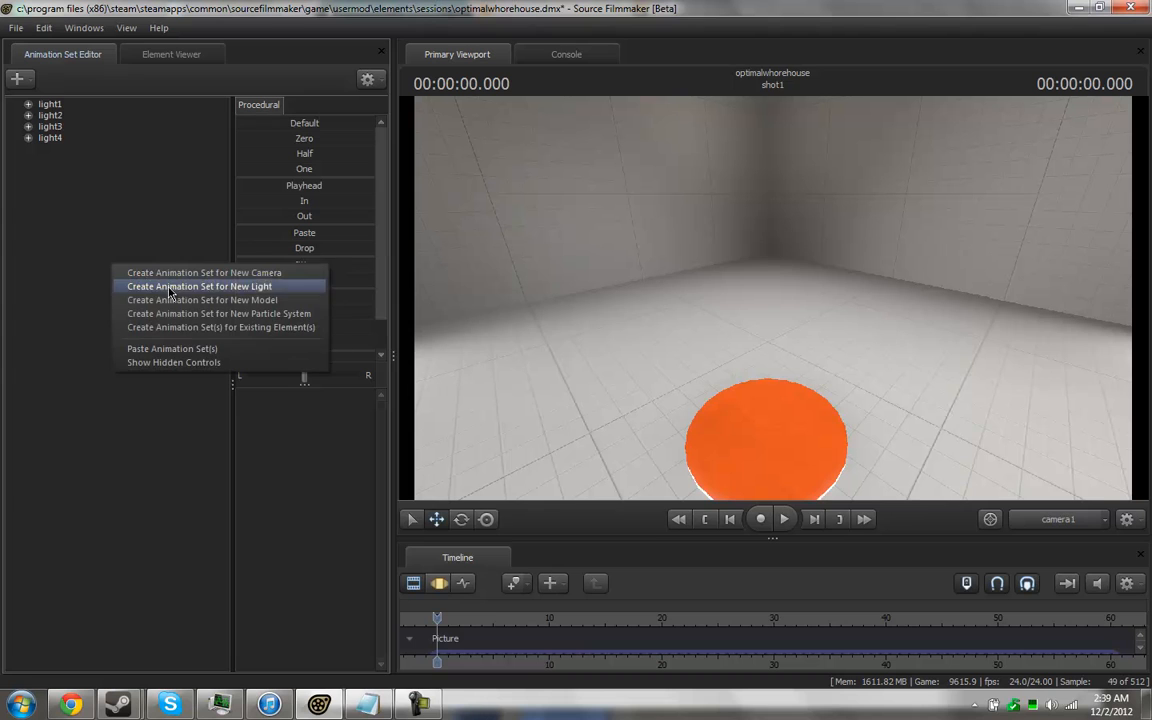
key(alt+Tab)
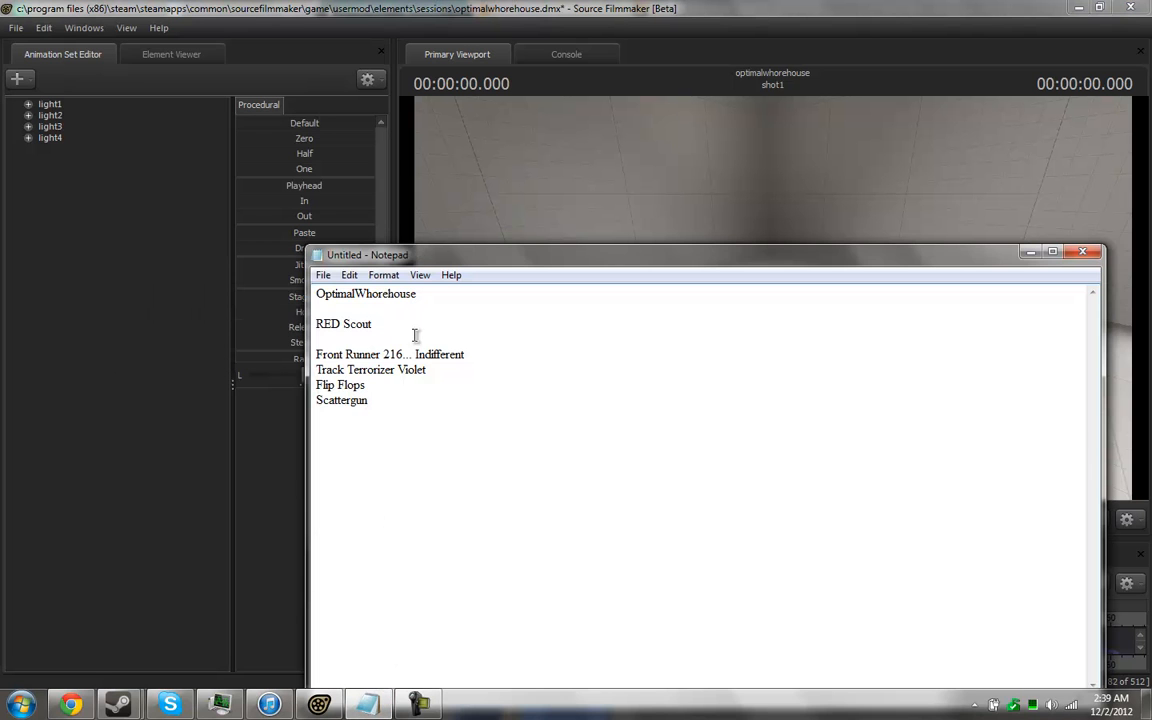
key(alt+Tab)
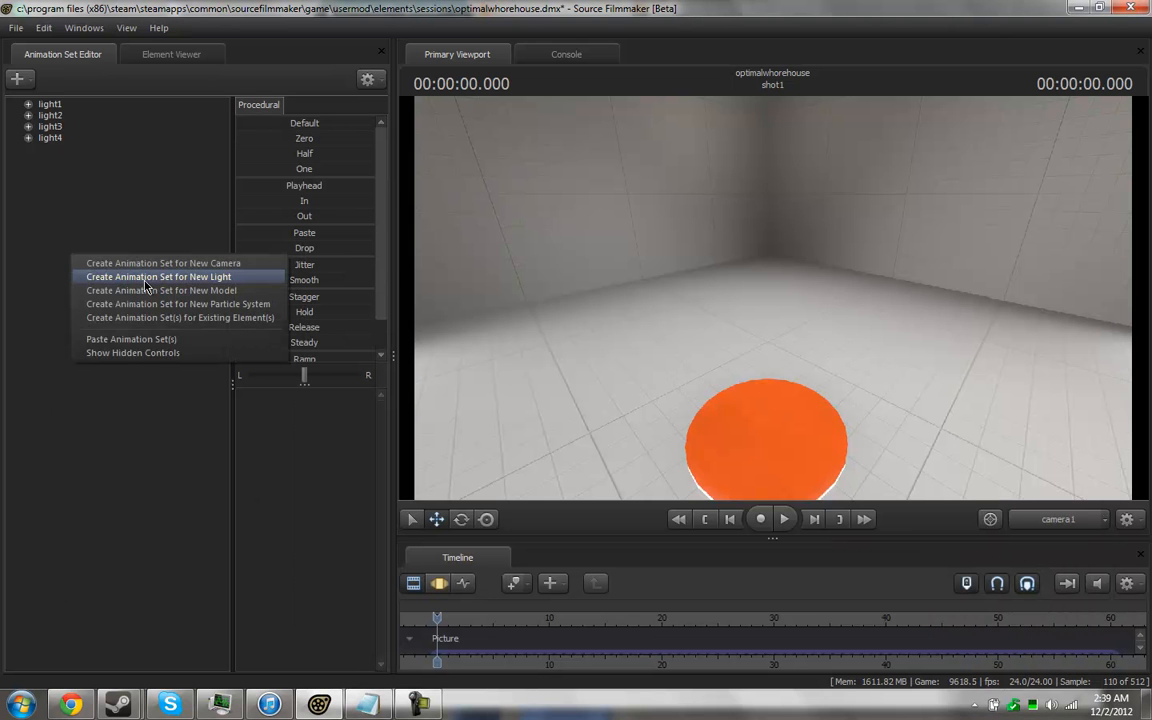
click(150, 290)
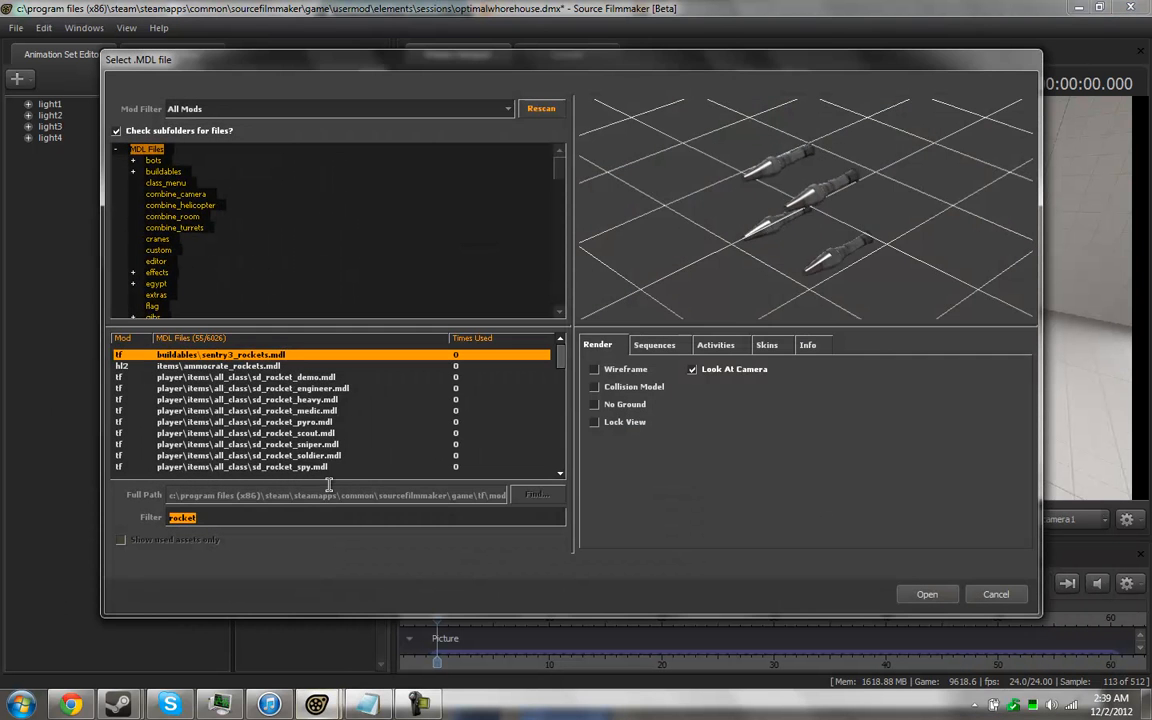
text(scout)
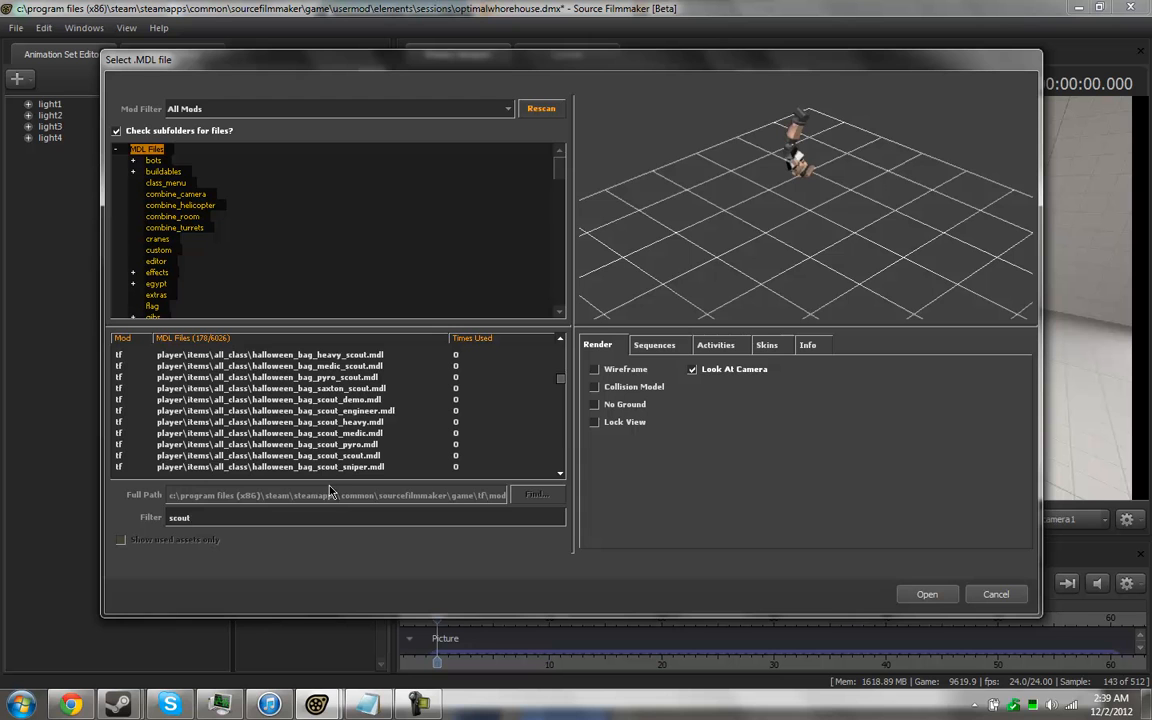
text(.mdl)
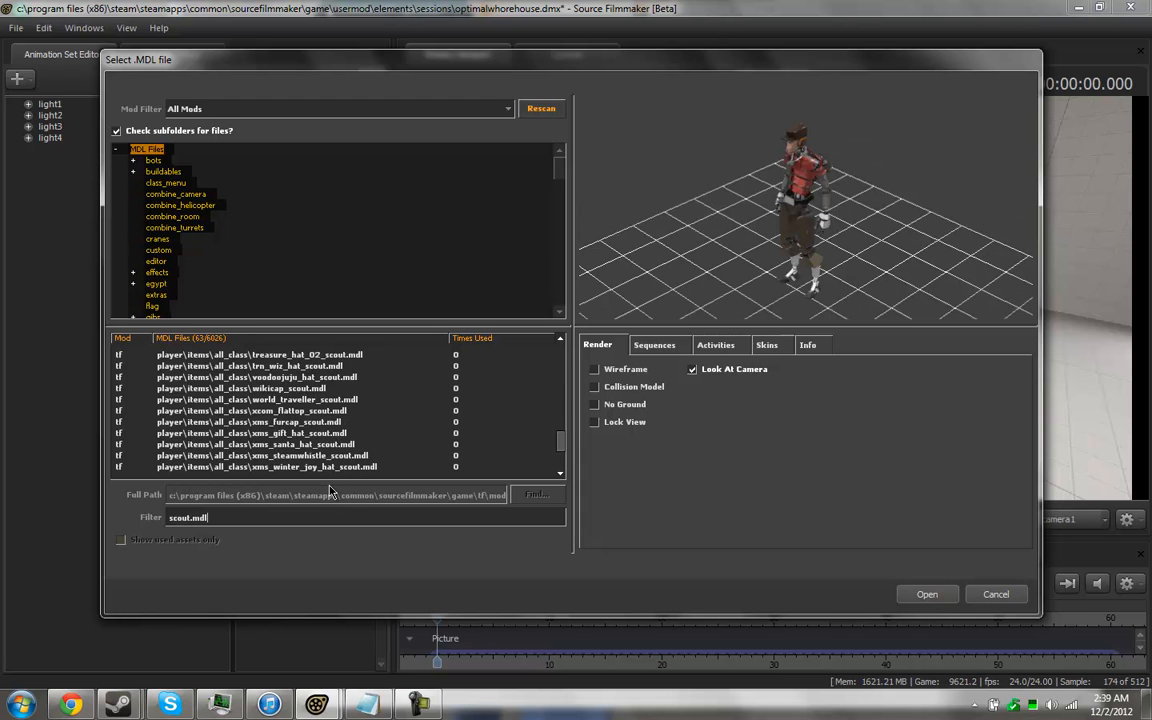
key(Down)
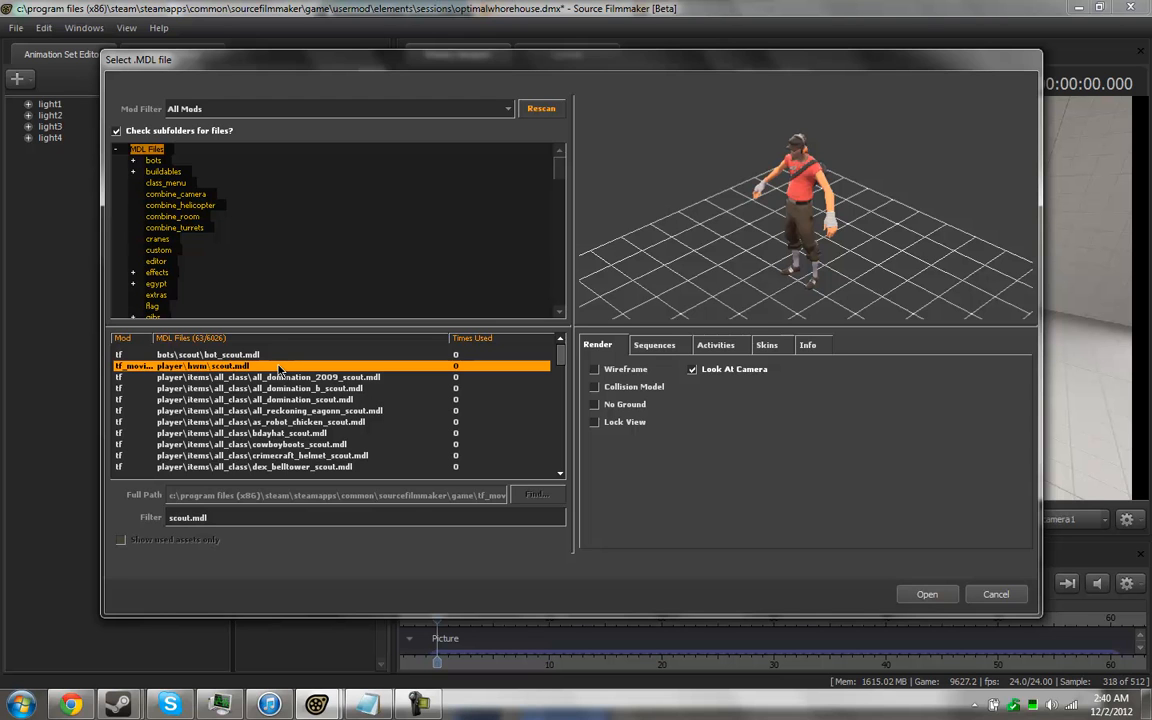
scroll(280, 370, down, 15)
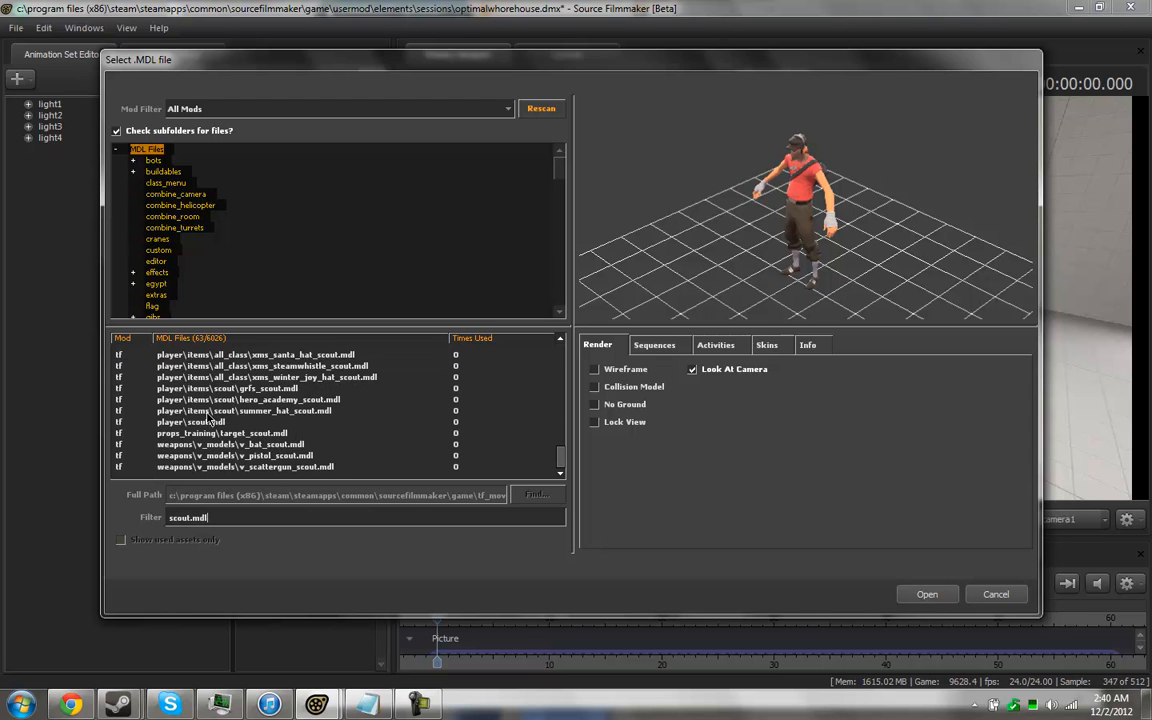
click(218, 424)
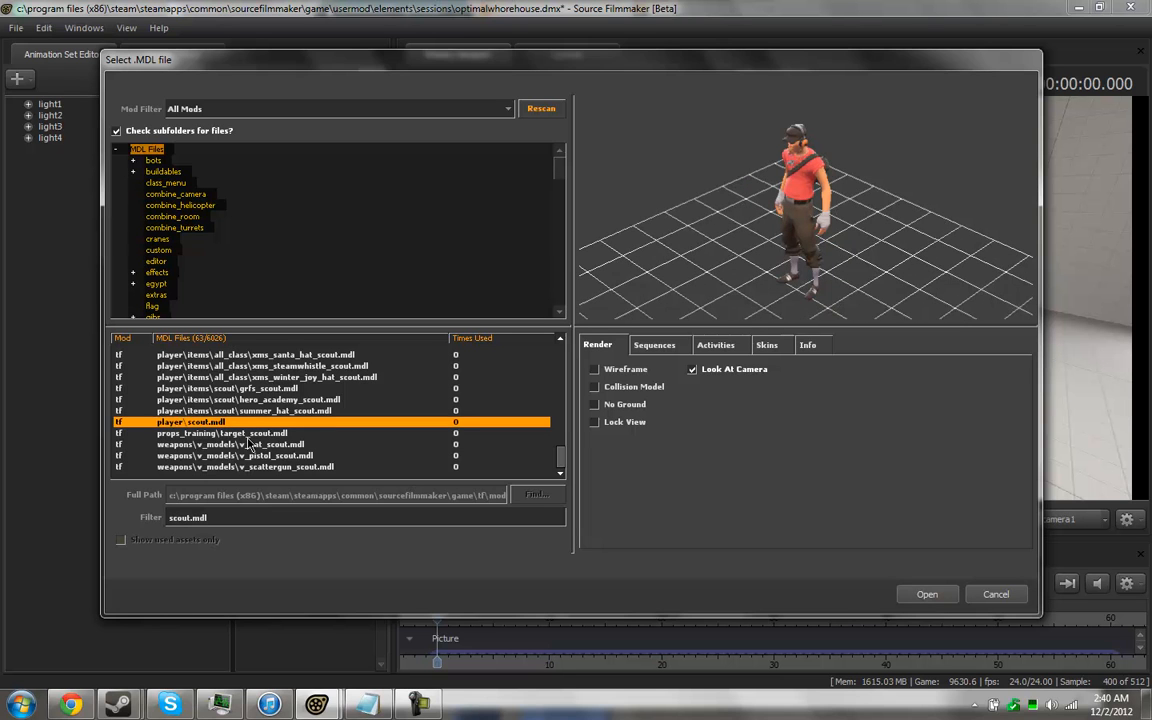
click(926, 594)
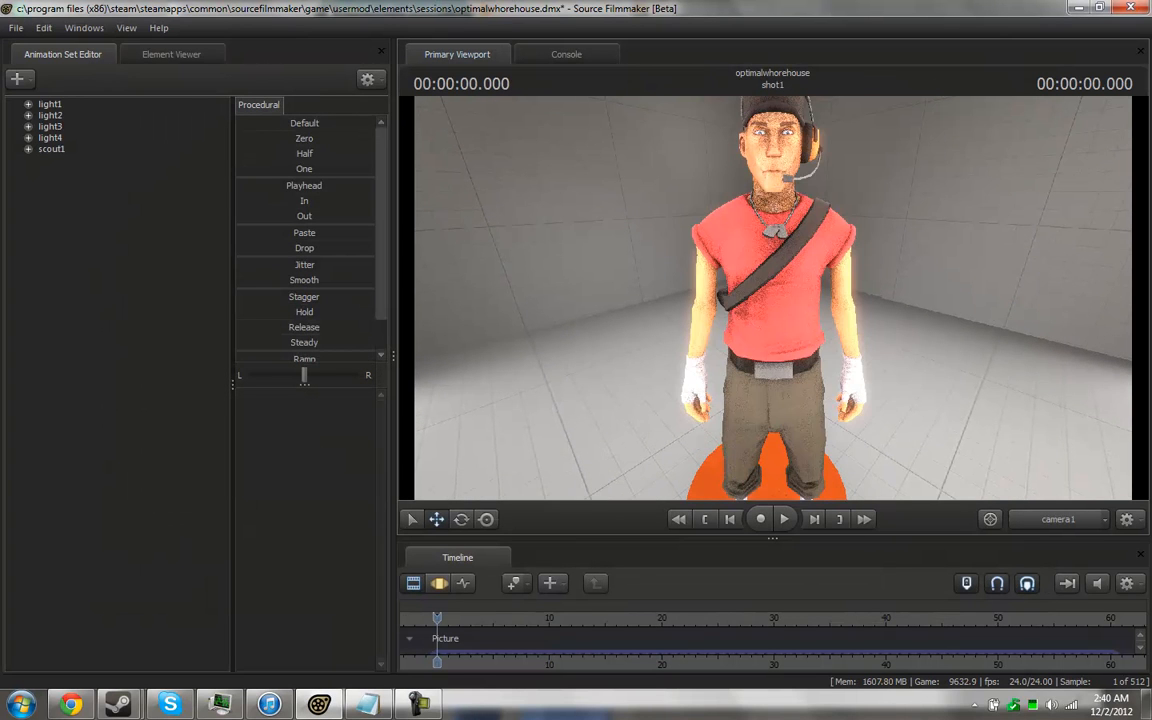
Check the requested loadout list in Notepad and reframe the camera on the Scout's head and upper body.
click(386, 706)
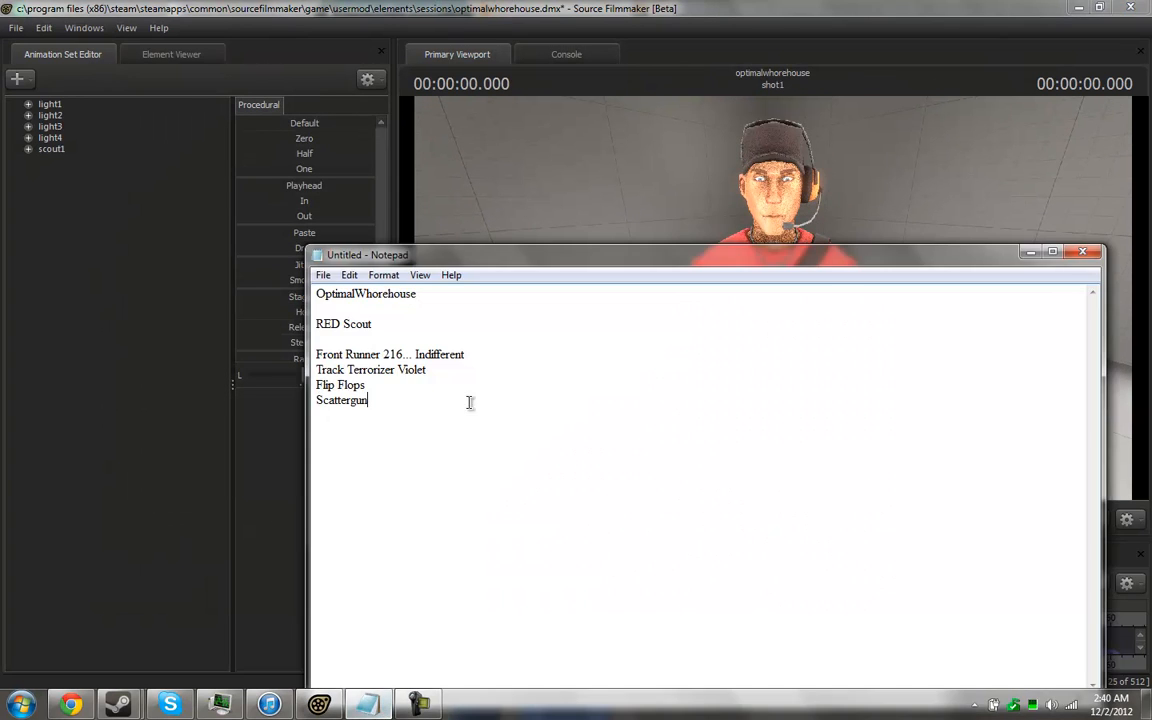
click(167, 341)
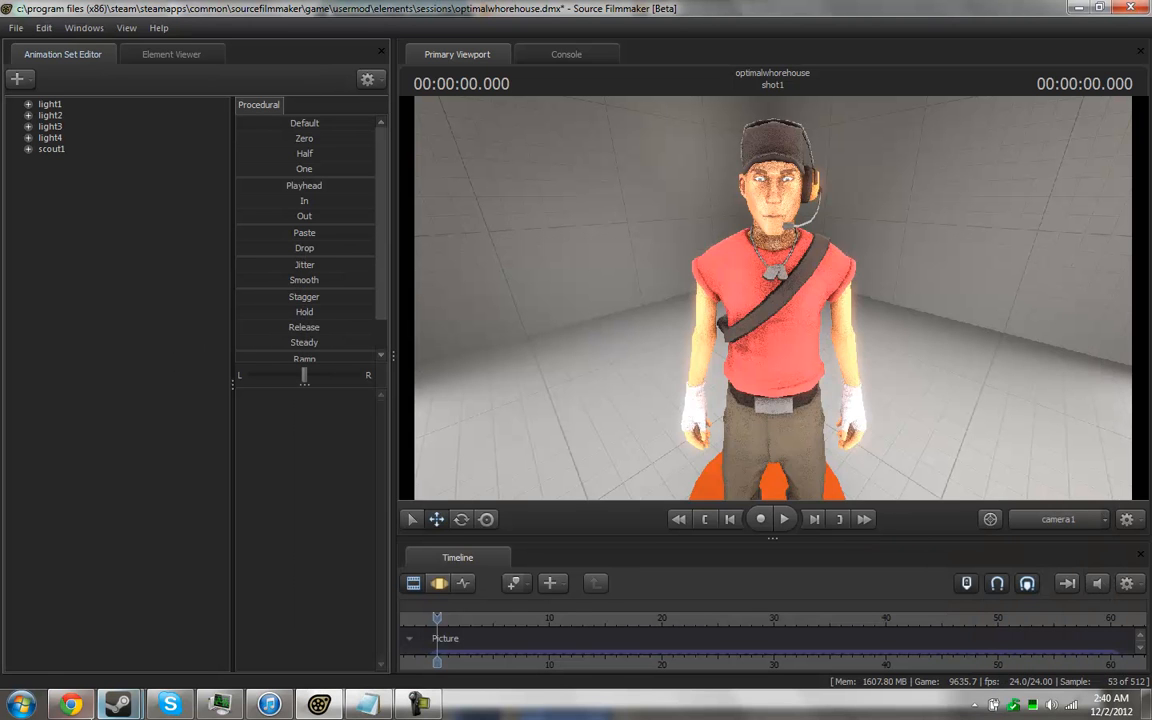
drag(773, 298, 780, 275)
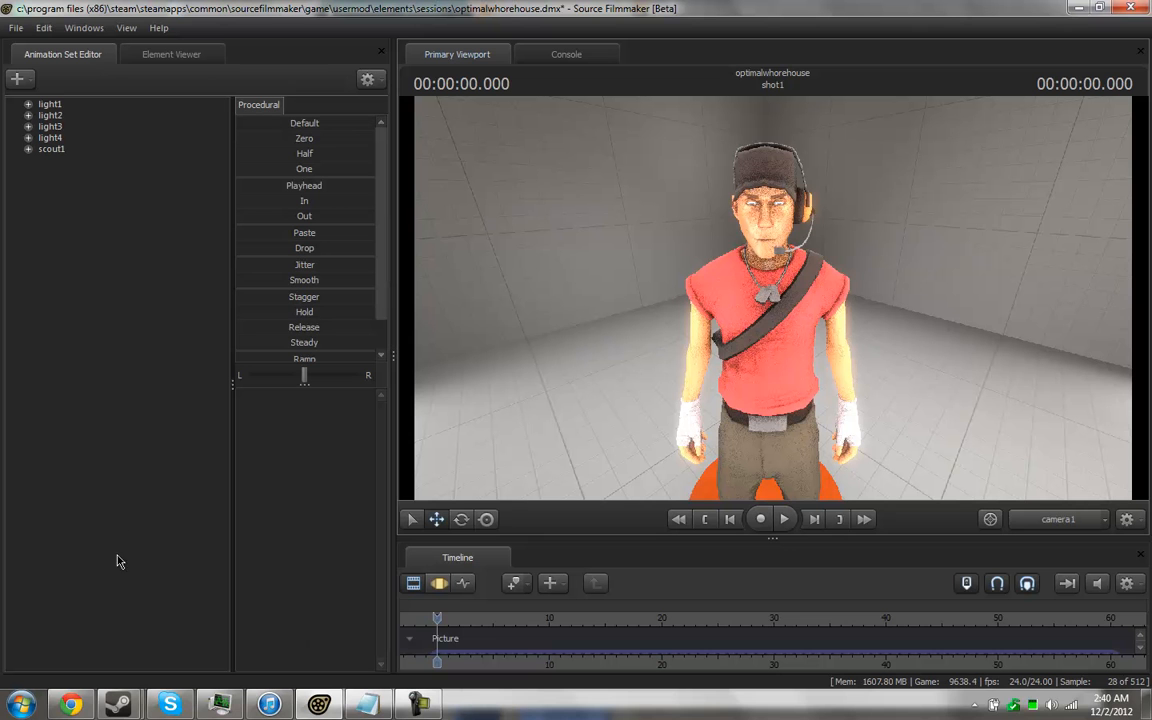
Switch to Chrome and look up the Front Runner among the Scout's hats on the Official TF2 Wiki.
mouse_move(70, 704)
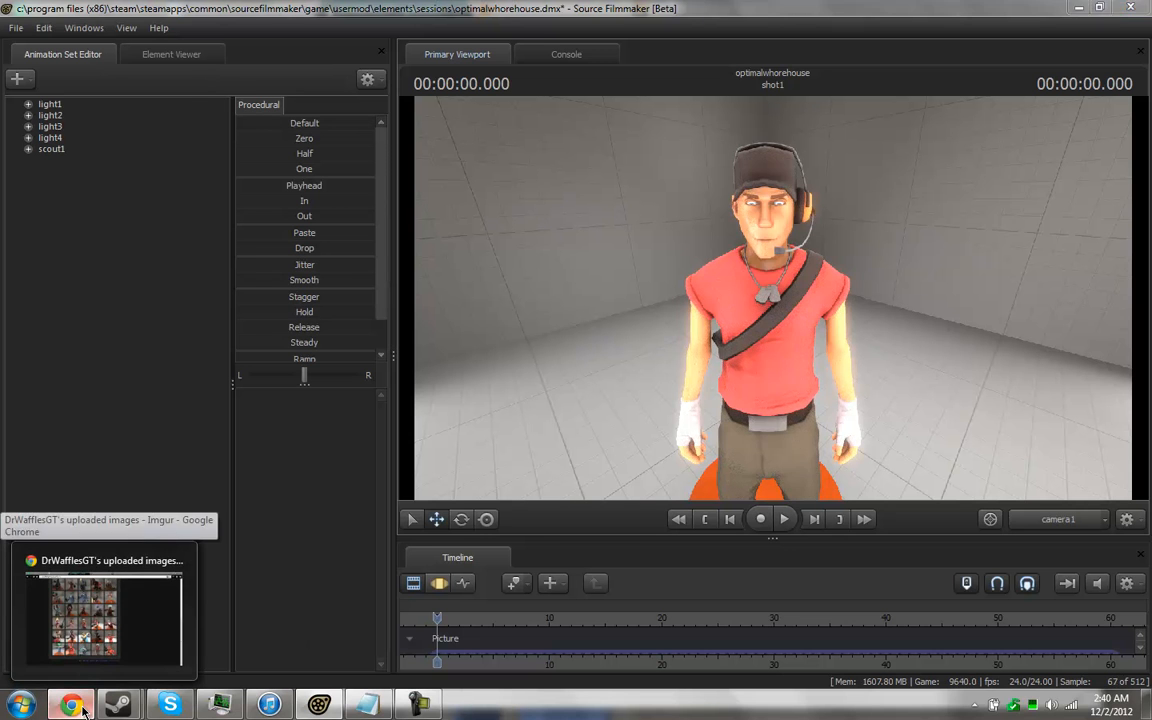
click(64, 620)
key(ctrl+Tab)
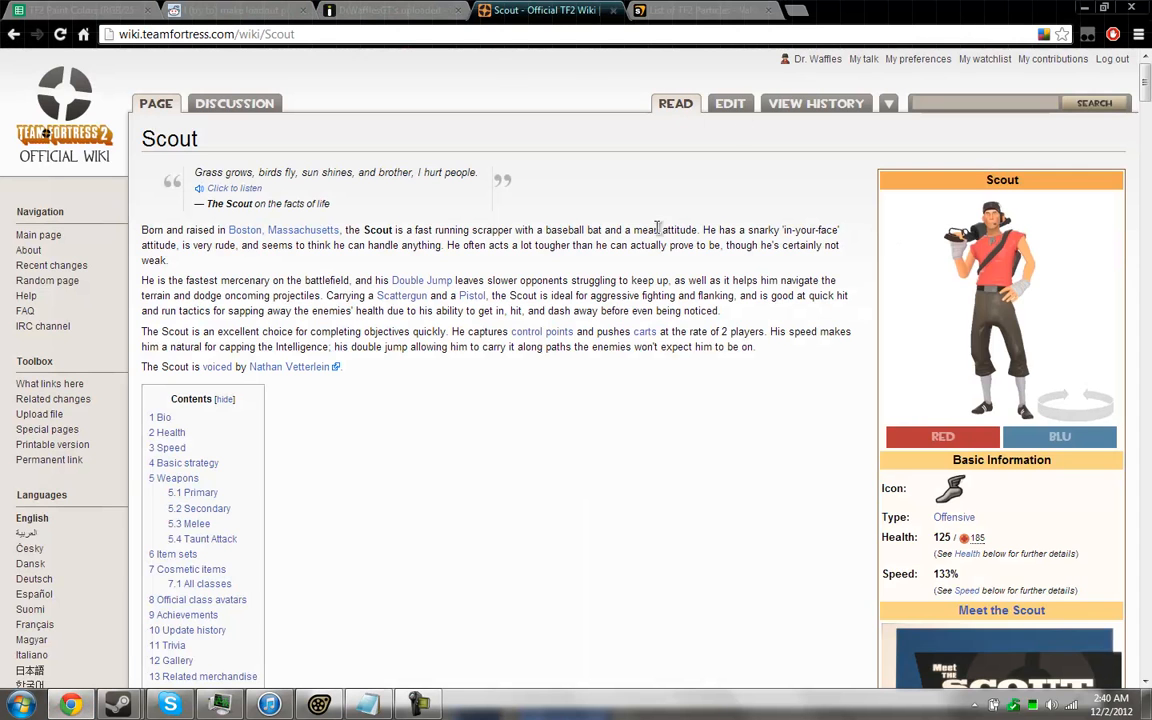
scroll(555, 275, down, 20)
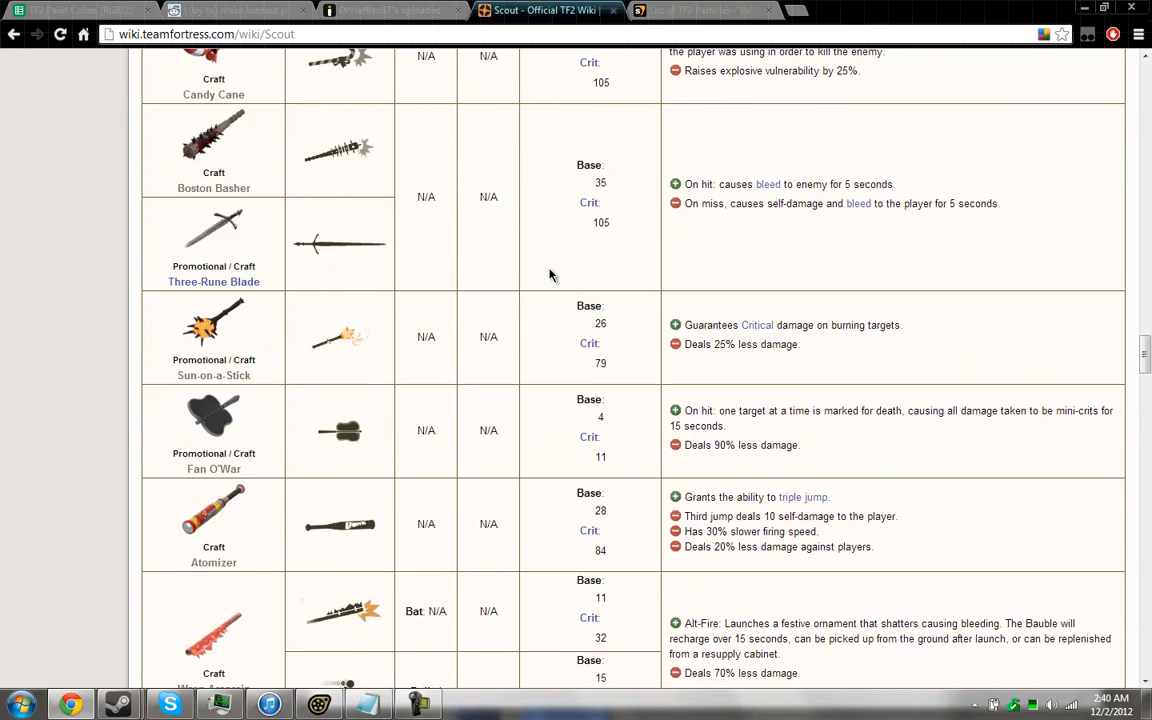
scroll(552, 280, down, 10)
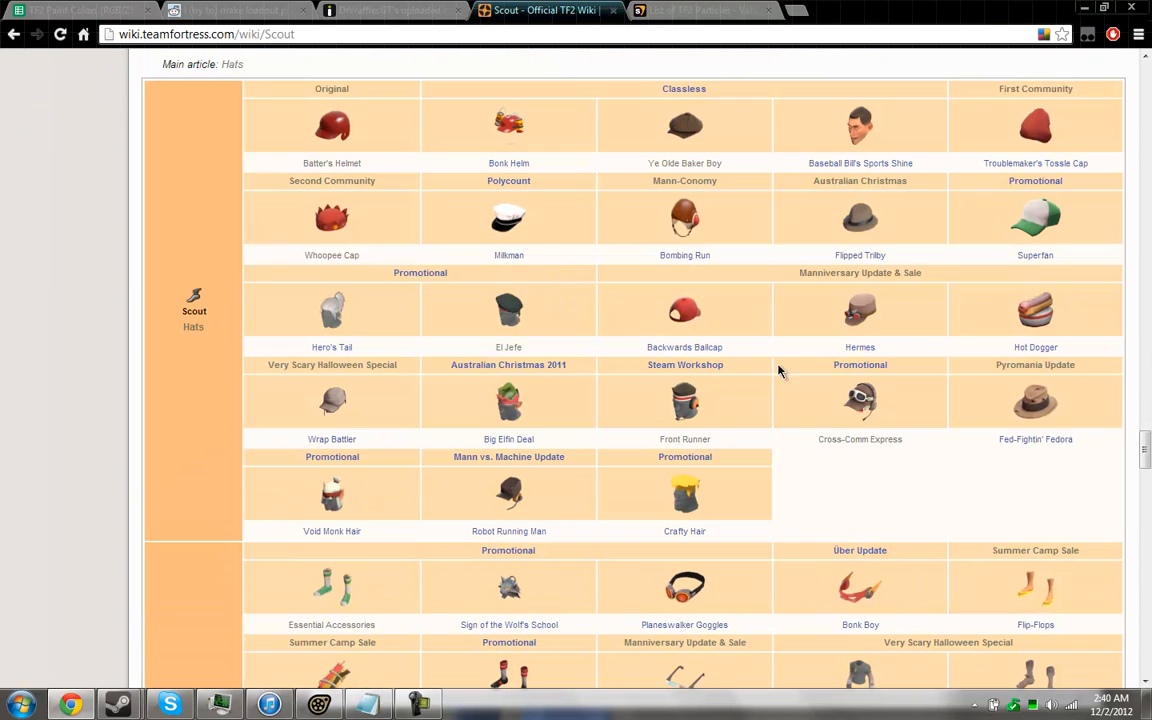
middle_click(681, 441)
click(648, 9)
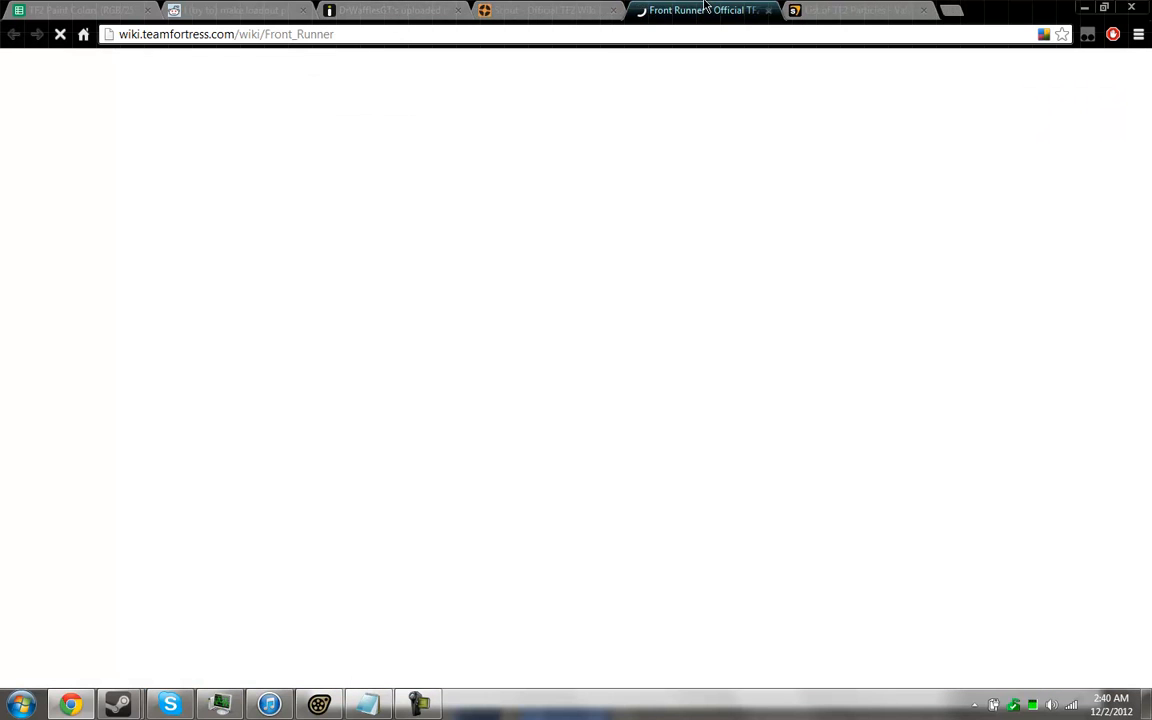
click(768, 10)
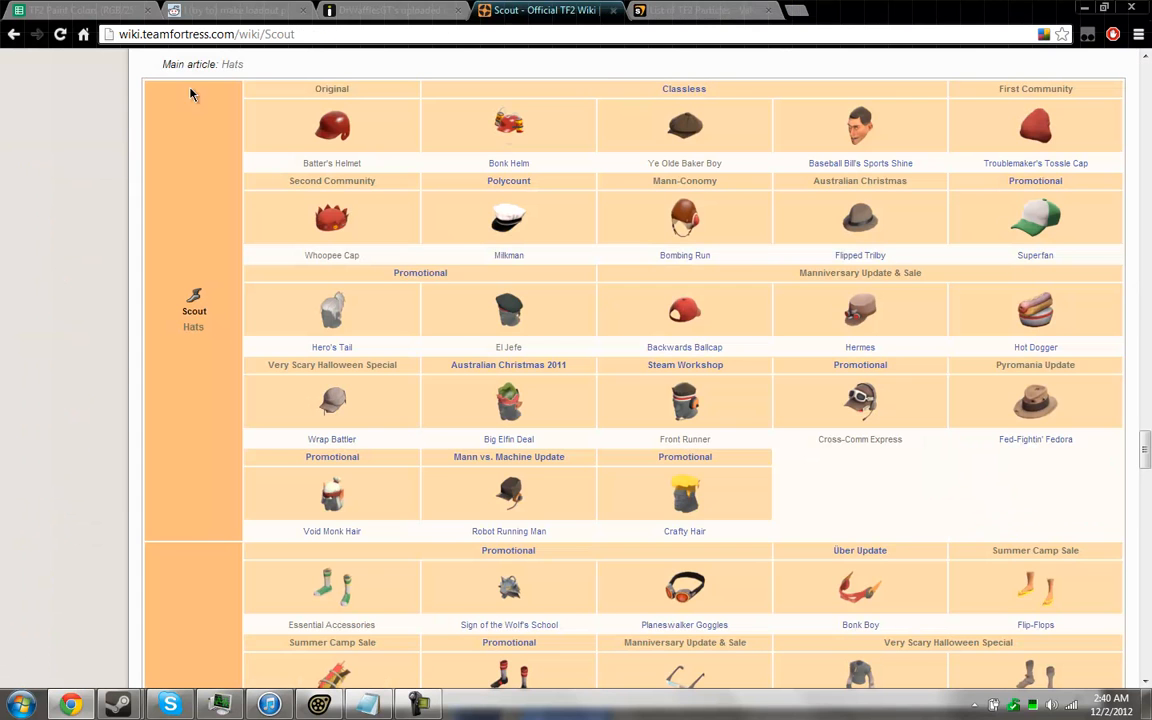
Switch back to Source Filmmaker and hide the default hat and headset on the scout1 model.
click(318, 705)
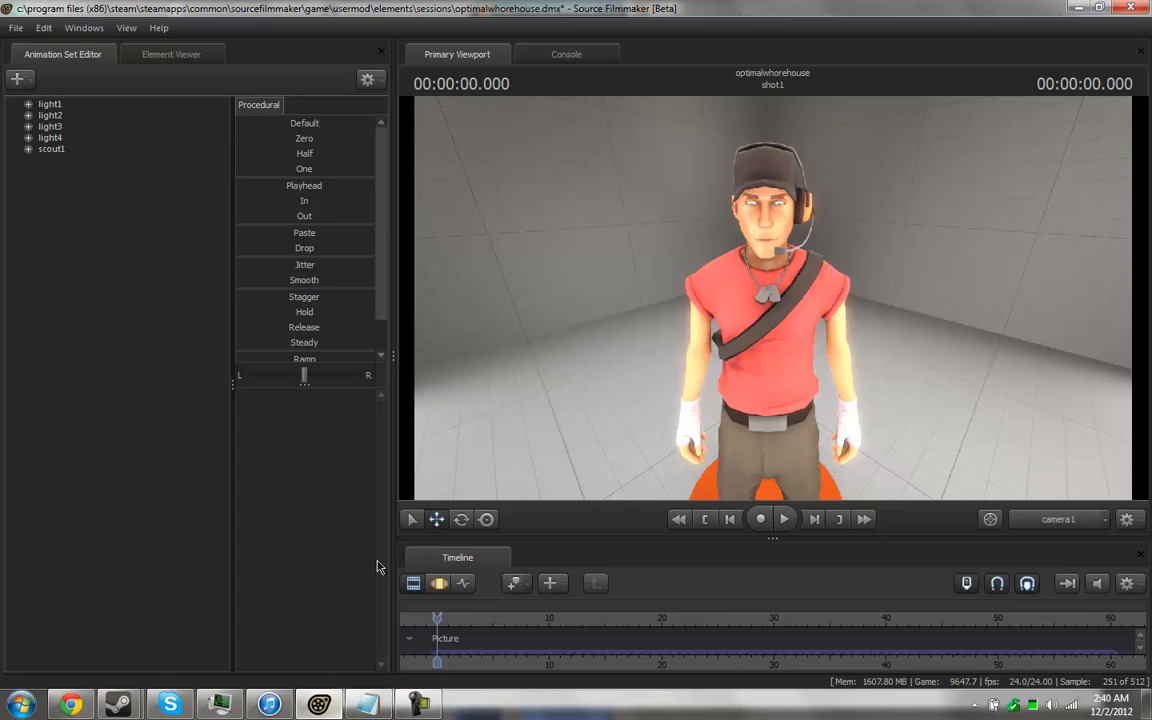
click(50, 150)
right_click(50, 150)
mouse_move(186, 391)
click(219, 419)
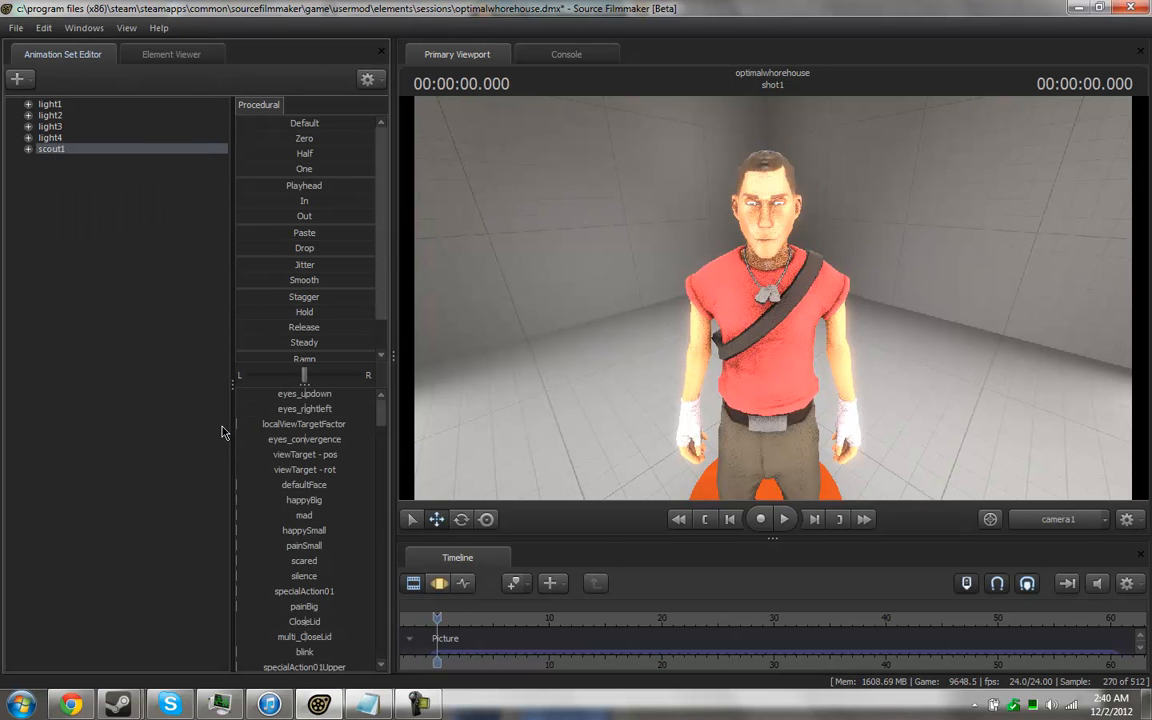
Start an animation set for a new model, filter the files by scout\ and select player\items\scout\scout_headband.mdl.
right_click(100, 228)
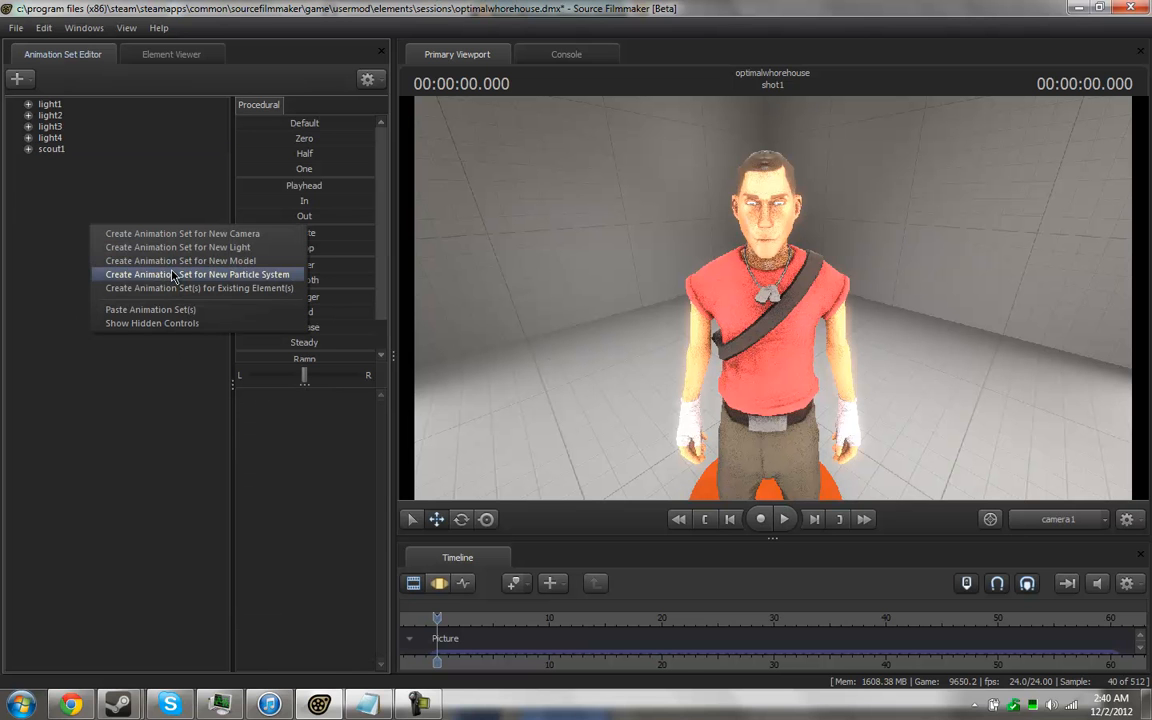
click(167, 265)
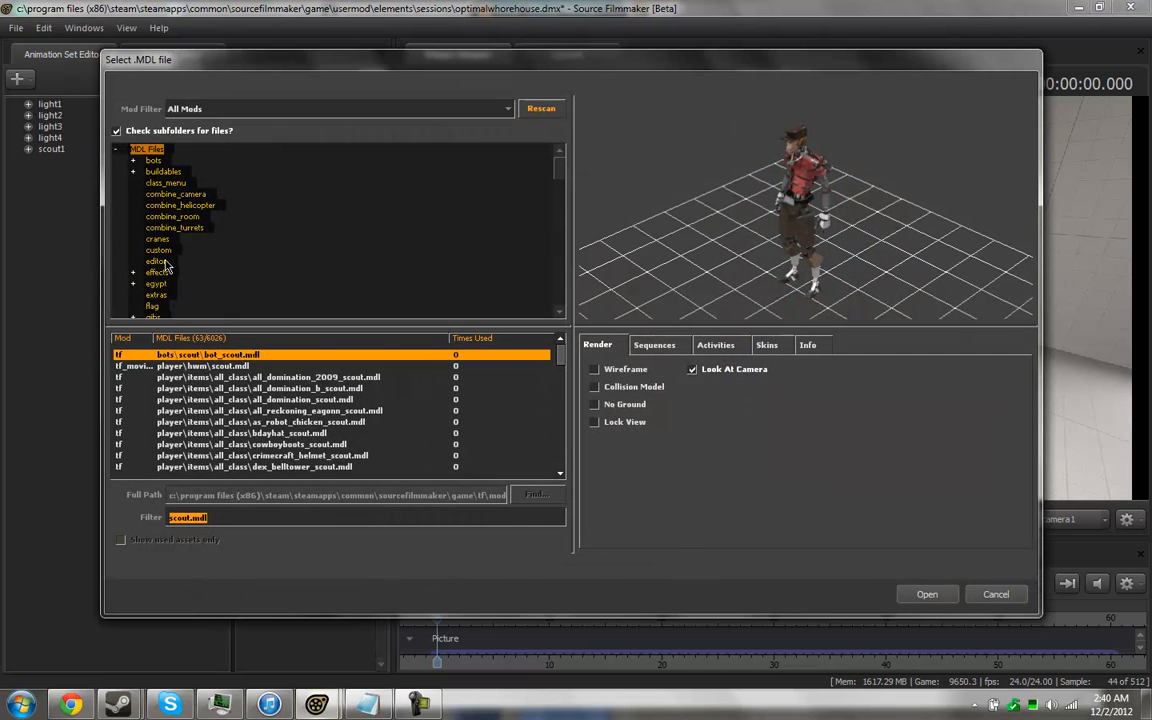
text(scout\)
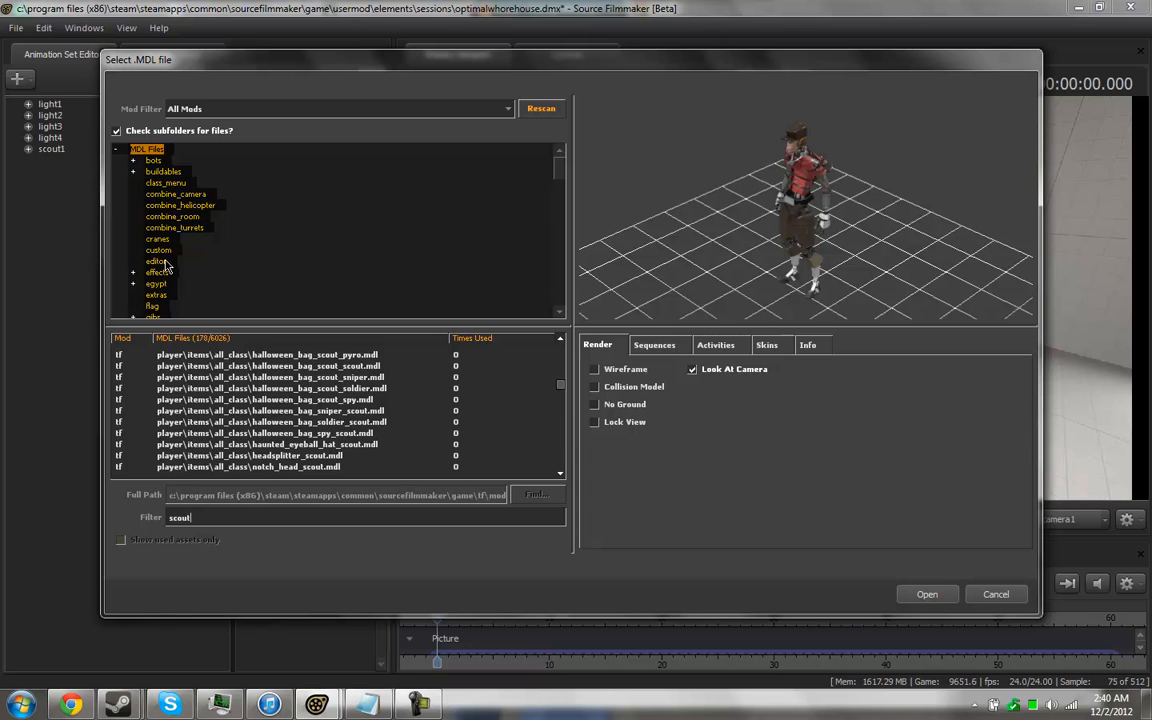
key(Down)
key(Down)
key(Down)
key(Down)
key(Down)
key(Down)
key(Down)
key(Down)
key(Down)
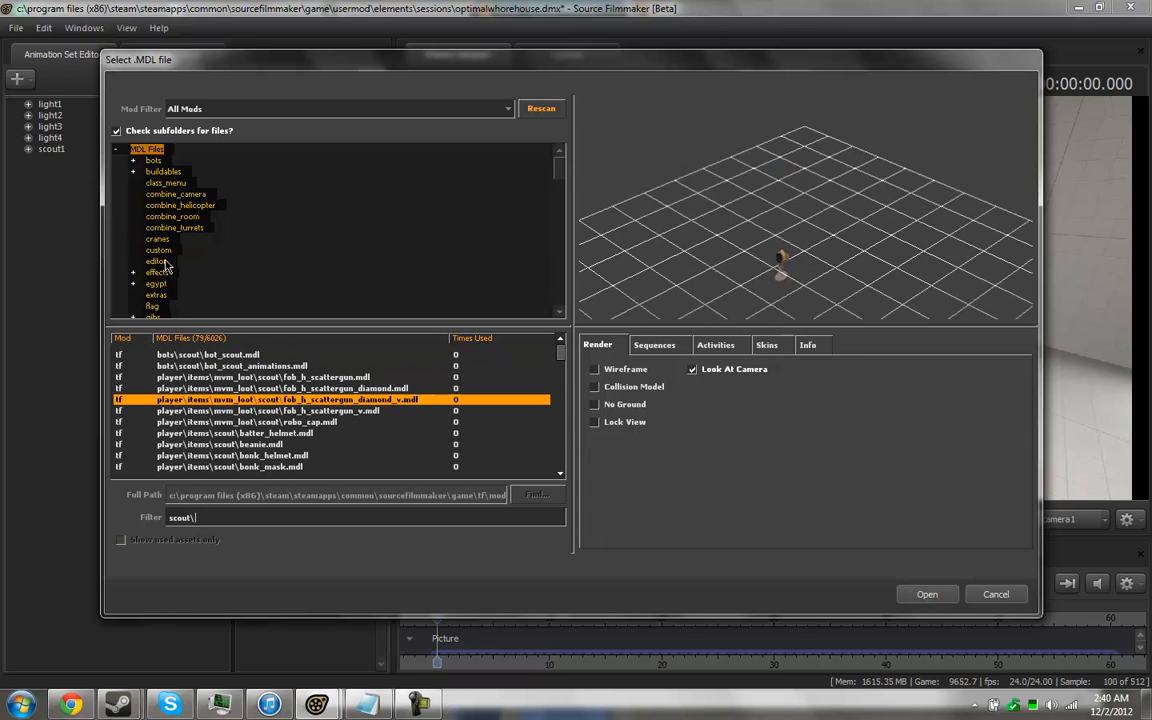
key(Down)
key(Down)
key(Down)
key(Down)
key(Down)
key(Down)
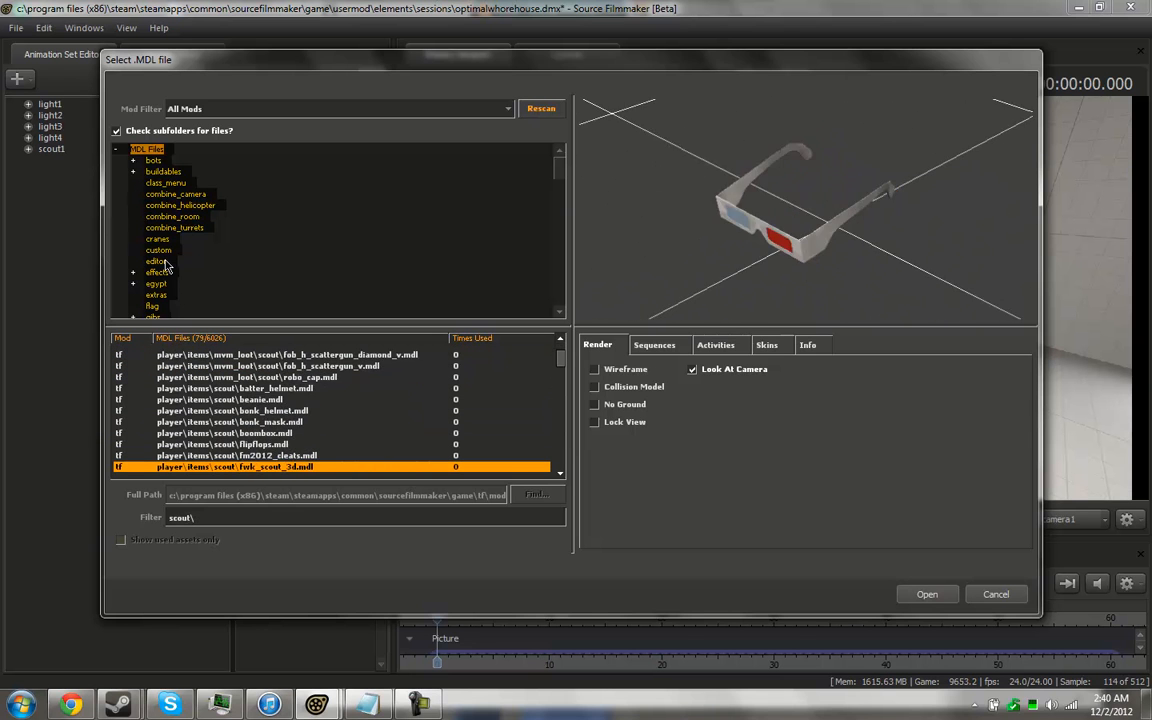
key(Down)
key(Down)
key(Down)
key(Down)
key(Down)
key(Down)
key(Down)
key(Down)
key(Down)
key(Down)
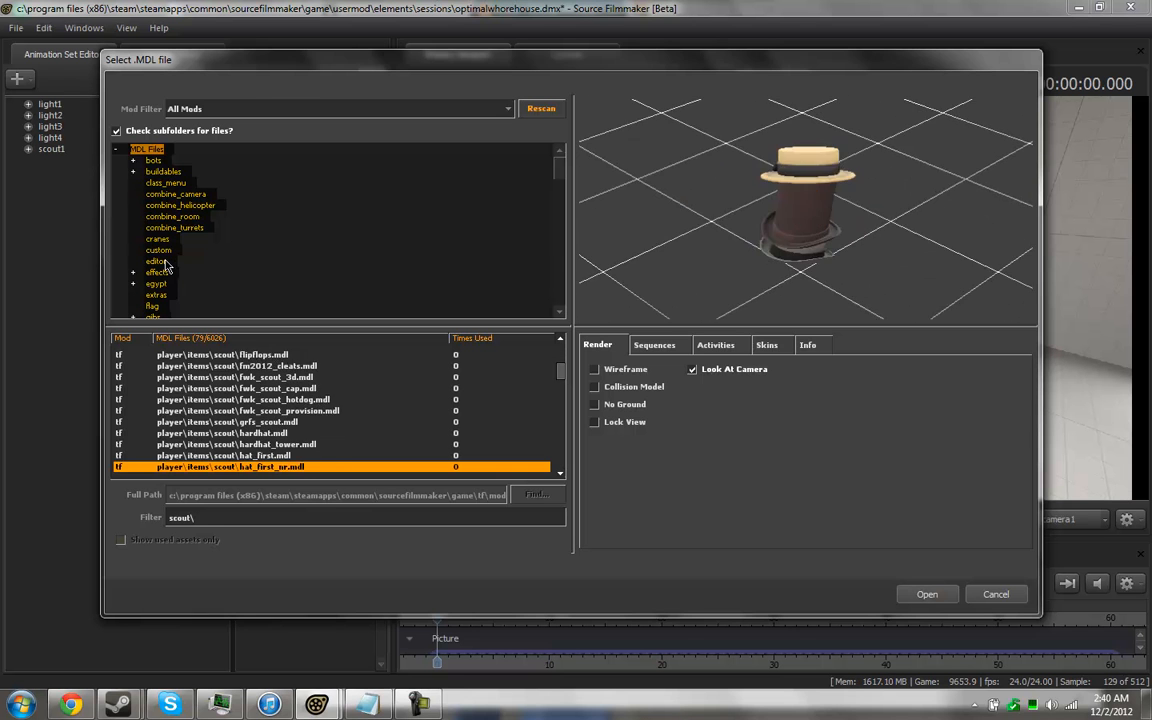
key(Down)
key(Down)
key(Down)
key(Down)
key(Down)
key(Down)
key(Down)
key(Down)
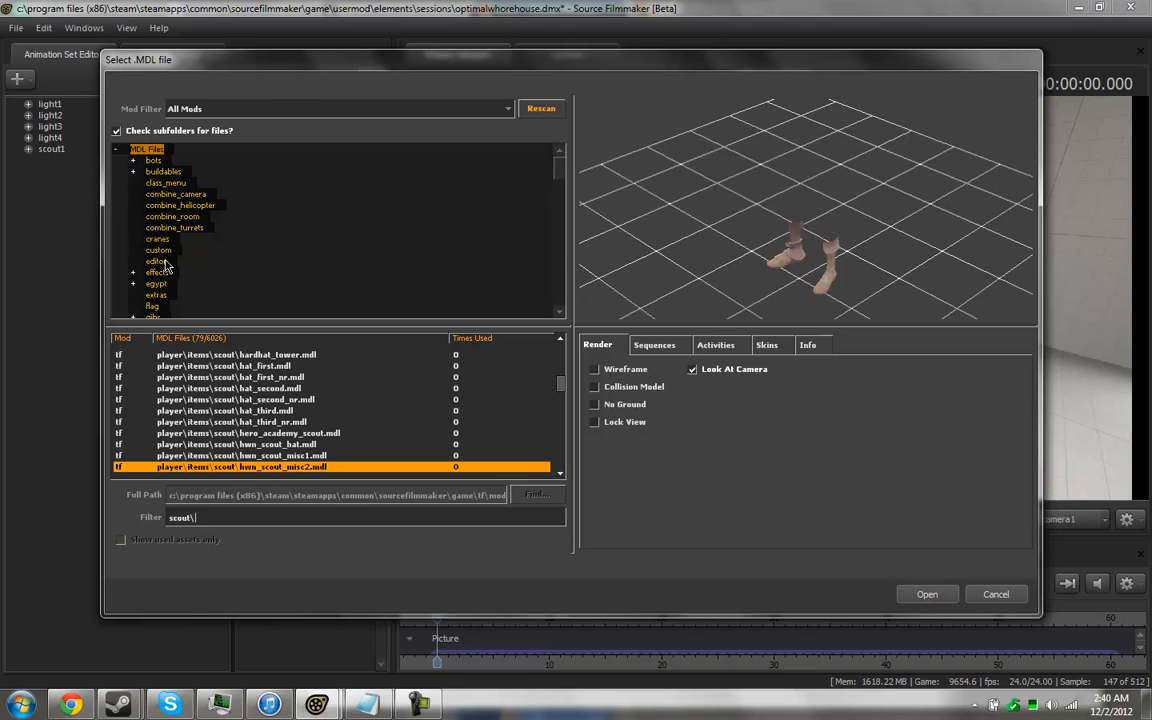
key(Down)
key(Down)
key(Down)
key(Down)
key(Down)
key(Down)
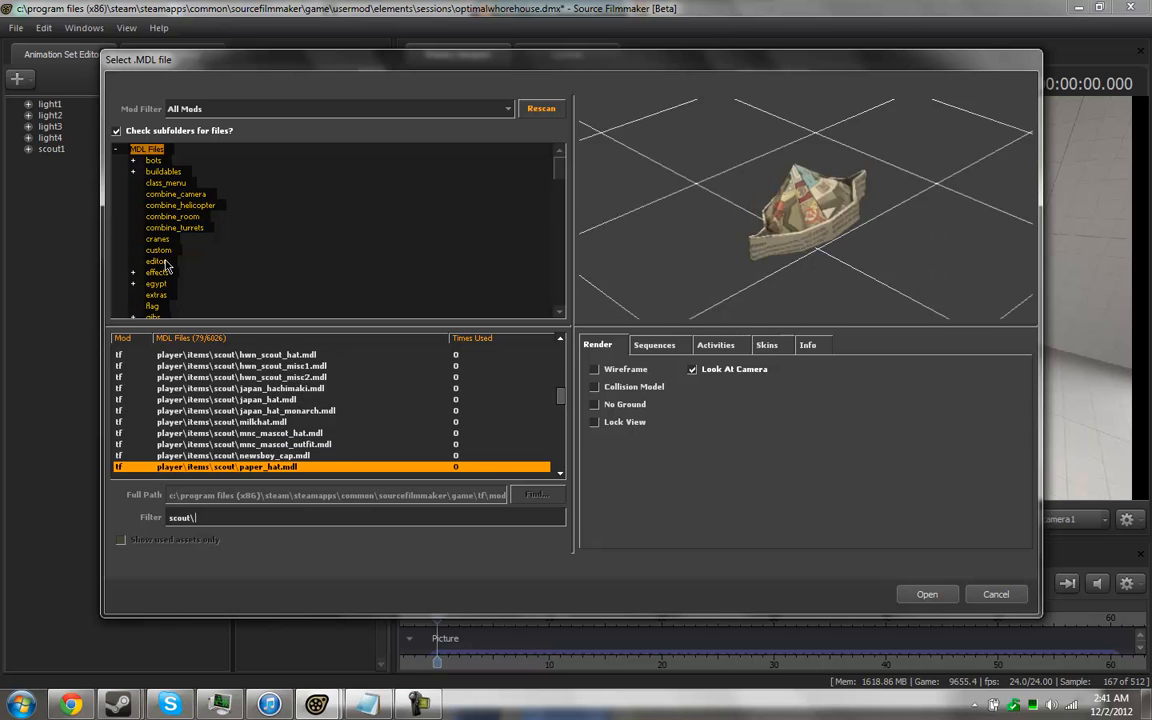
key(Down)
key(Down)
key(Down)
key(Down)
key(Down)
key(Down)
key(Down)
key(Down)
key(Down)
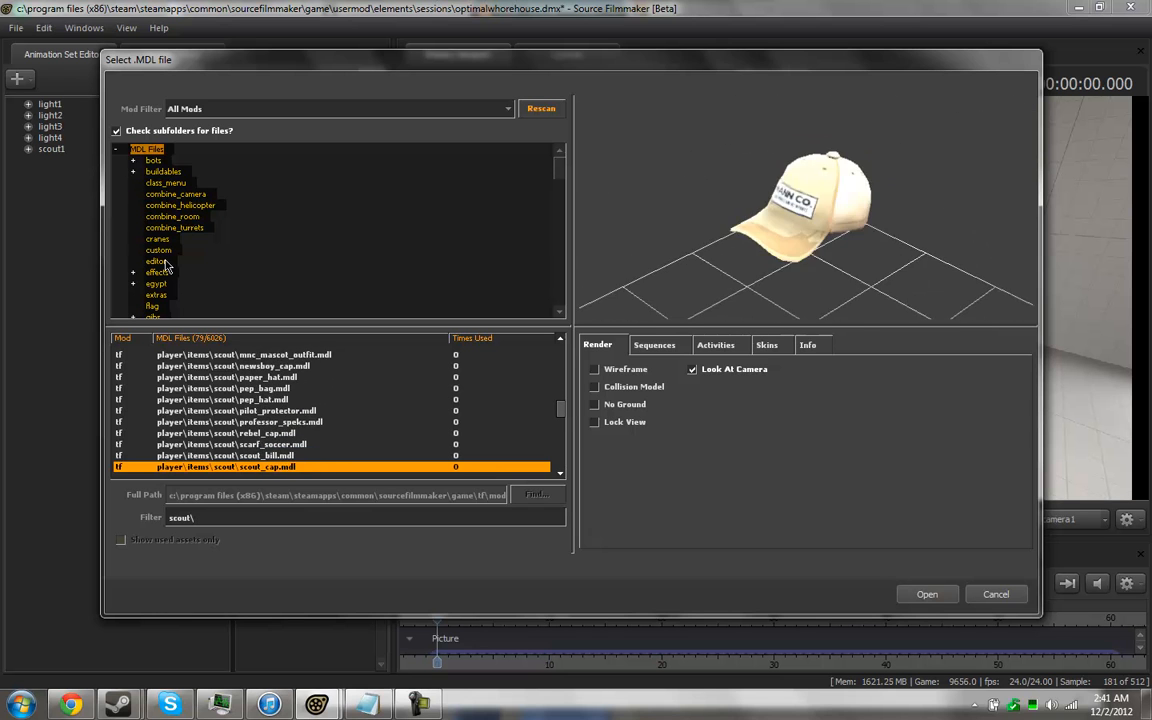
key(Down)
key(Down)
key(Down)
key(Down)
key(Down)
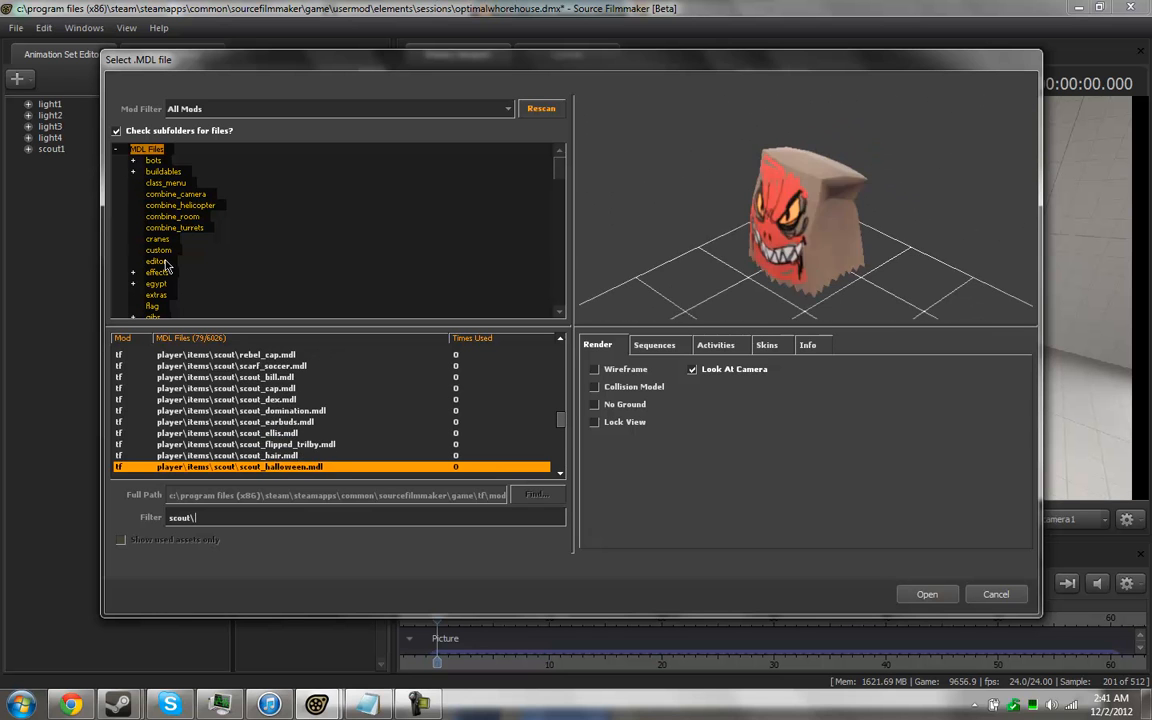
key(Up)
key(Up)
key(Up)
key(Down)
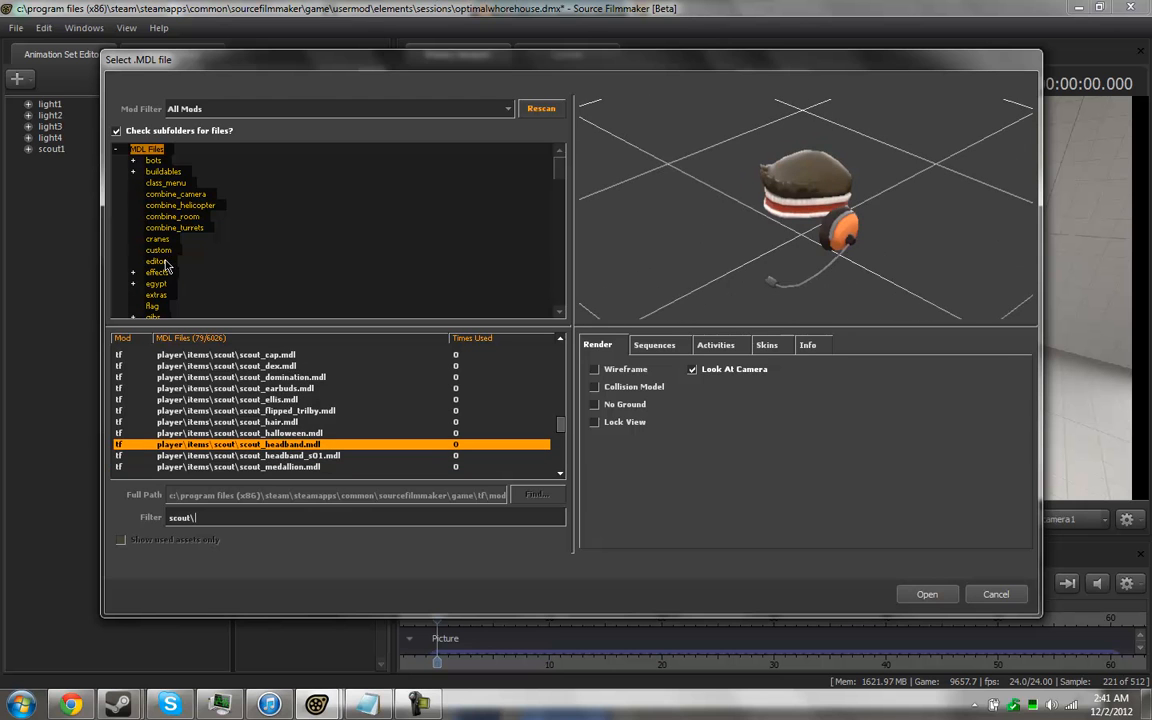
Switch to Chrome and open the Front Runner wiki page from the Scout's hat table to examine its styles.
click(70, 705)
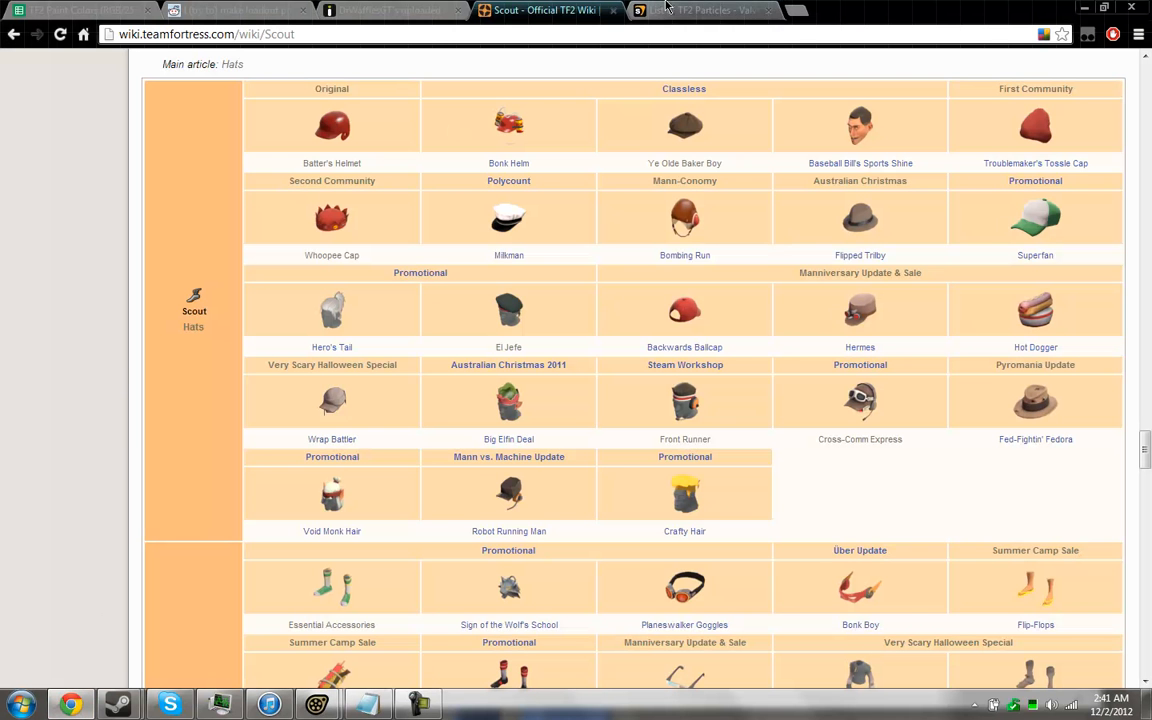
middle_click(693, 425)
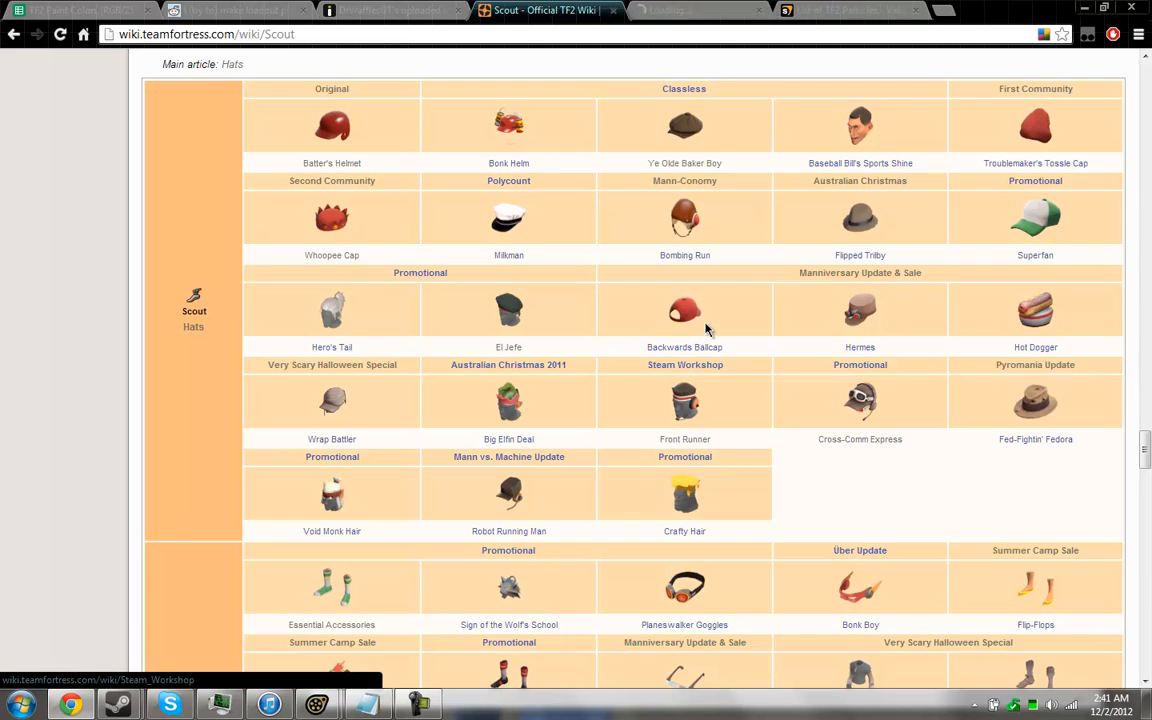
click(698, 11)
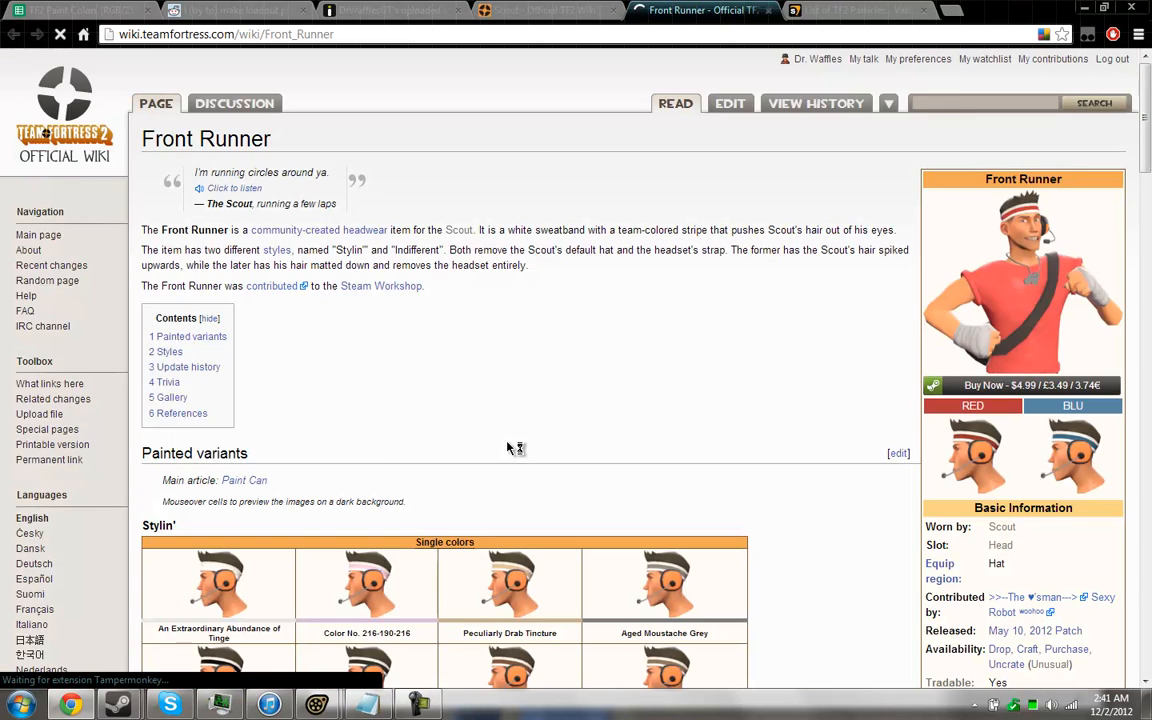
Compare the Front Runner's styles on the wiki, then switch back to Source Filmmaker and load the Indifferent-style model scout_headband_s01.mdl.
scroll(510, 446, down, 10)
scroll(790, 507, down, 4)
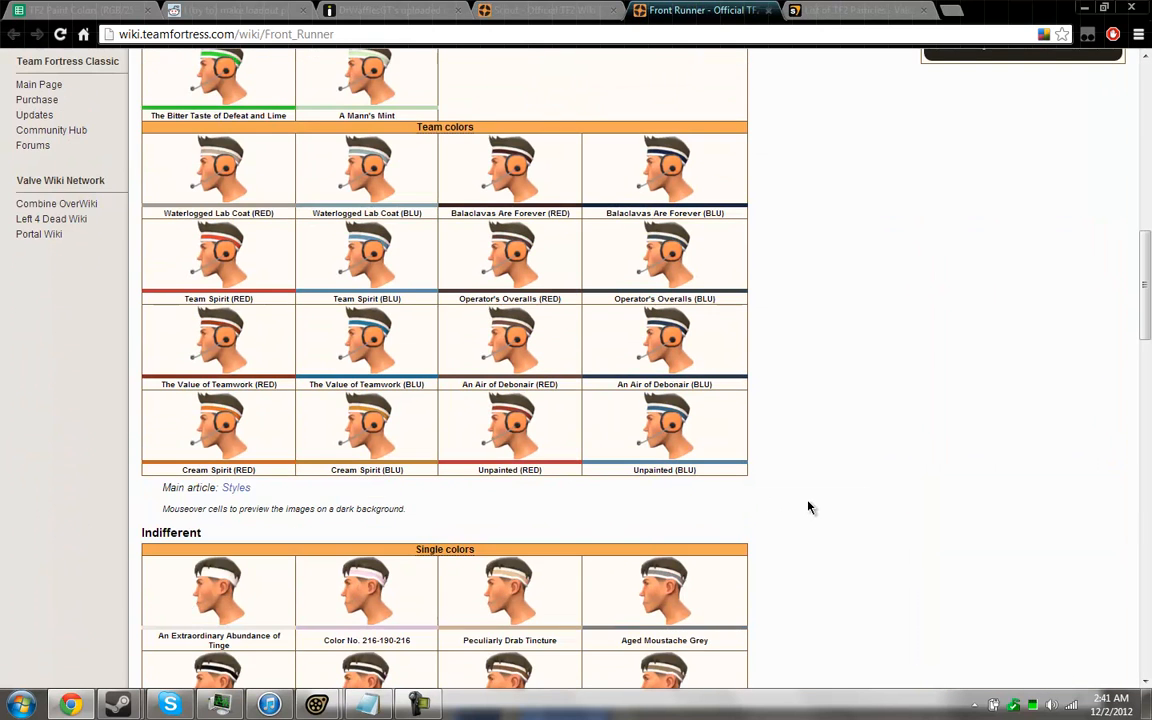
scroll(815, 507, down, 1)
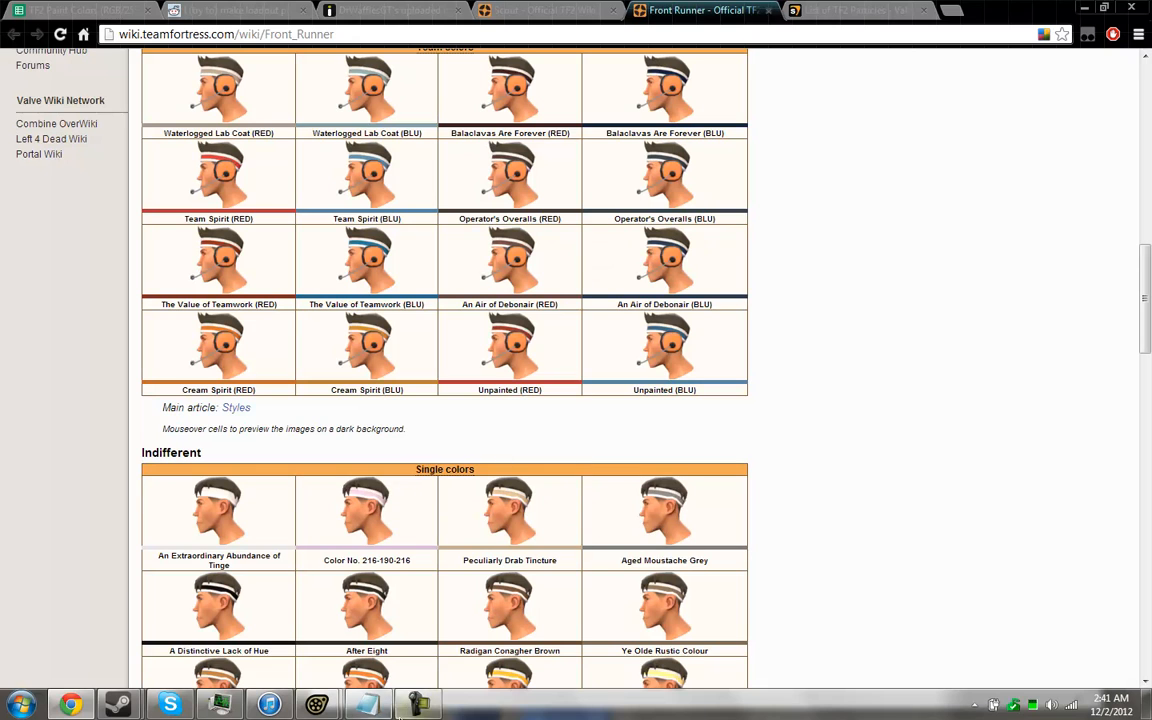
click(320, 706)
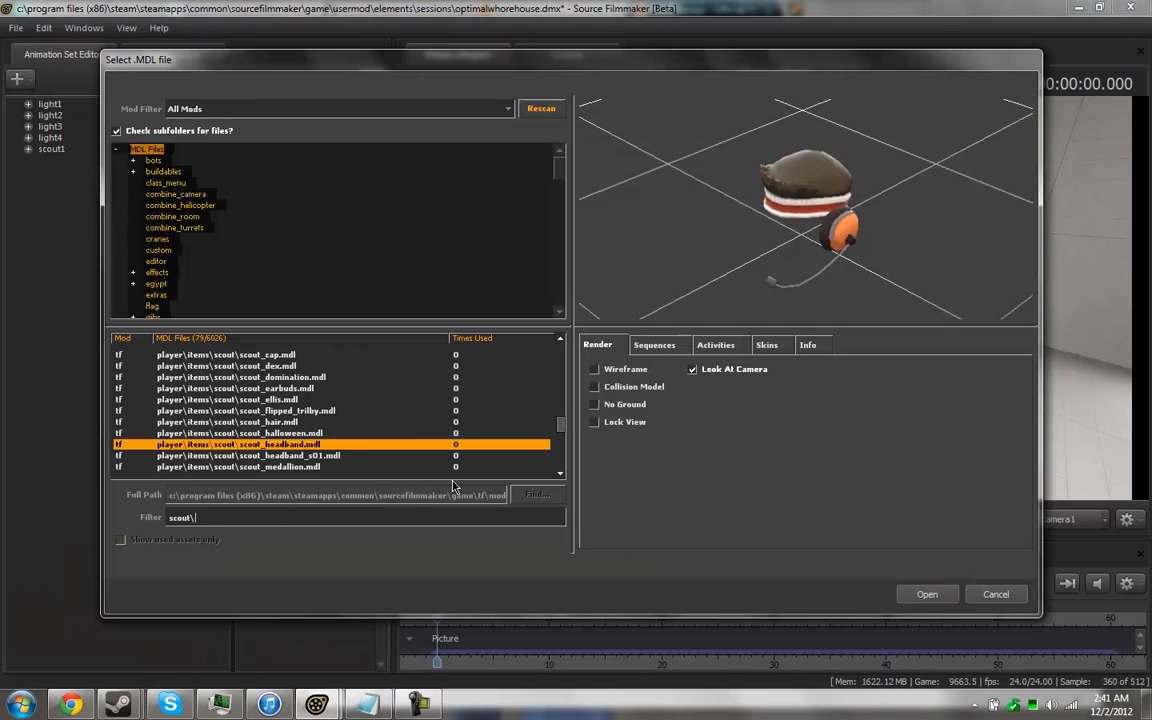
key(Down)
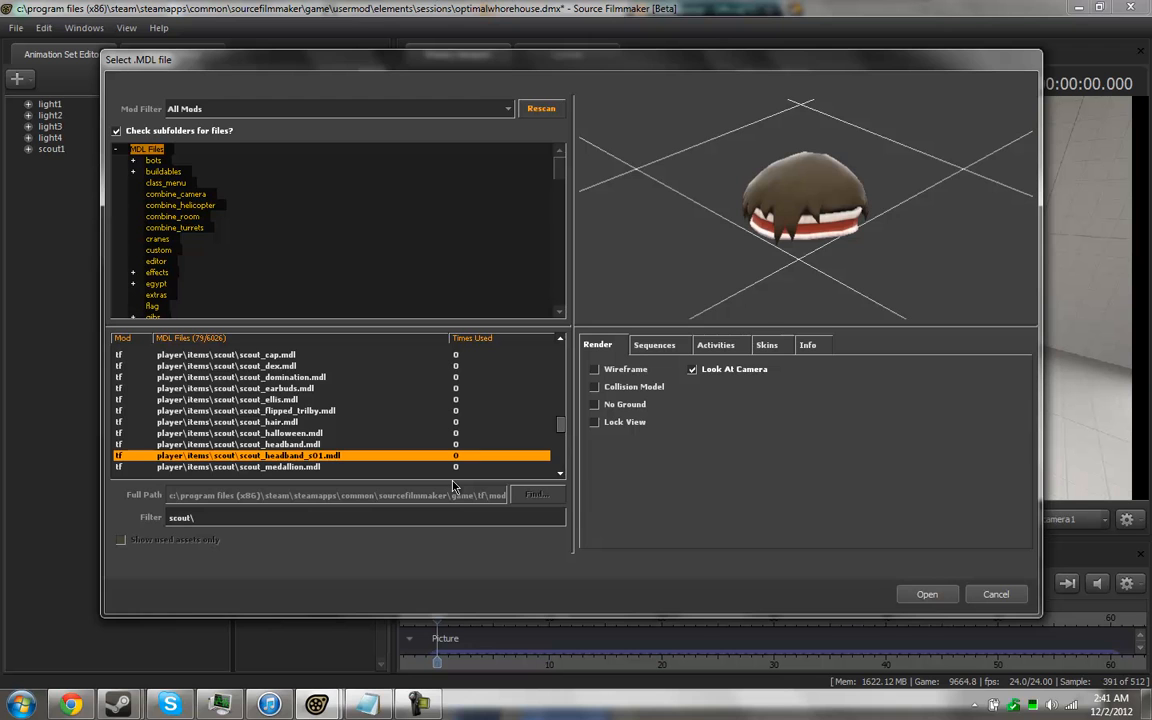
key(Return)
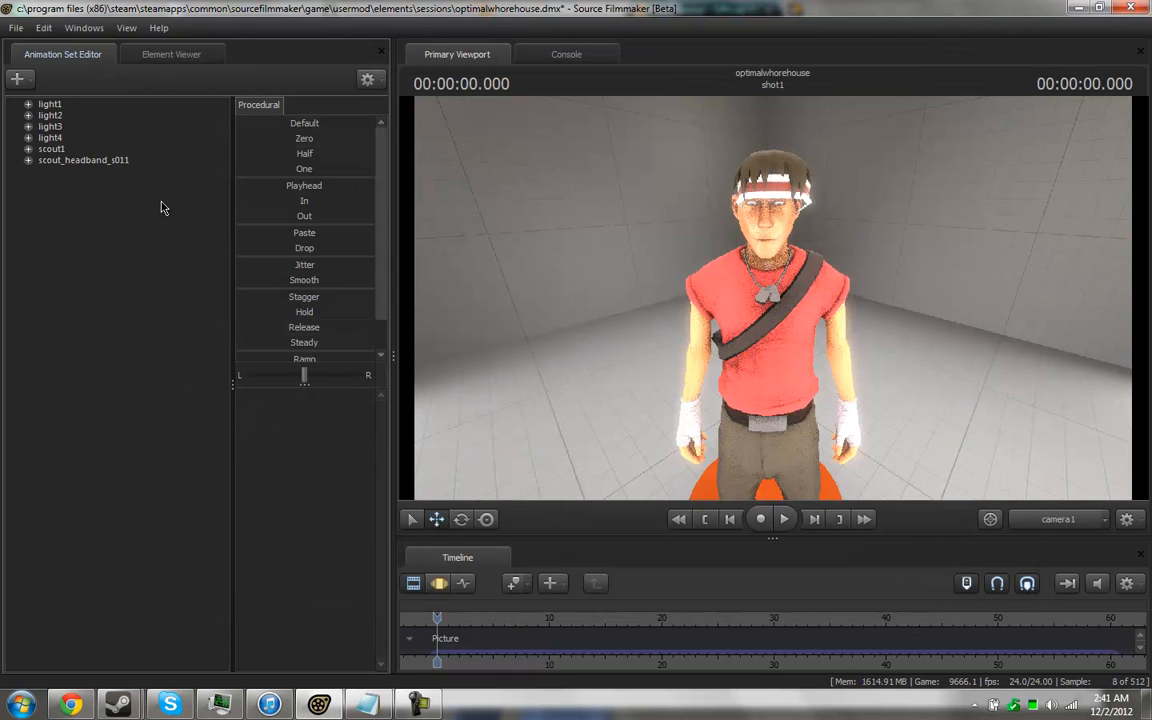
Lock the headband's bip_head bone to the bip_head bone of scout1.
click(29, 160)
click(44, 171)
click(29, 149)
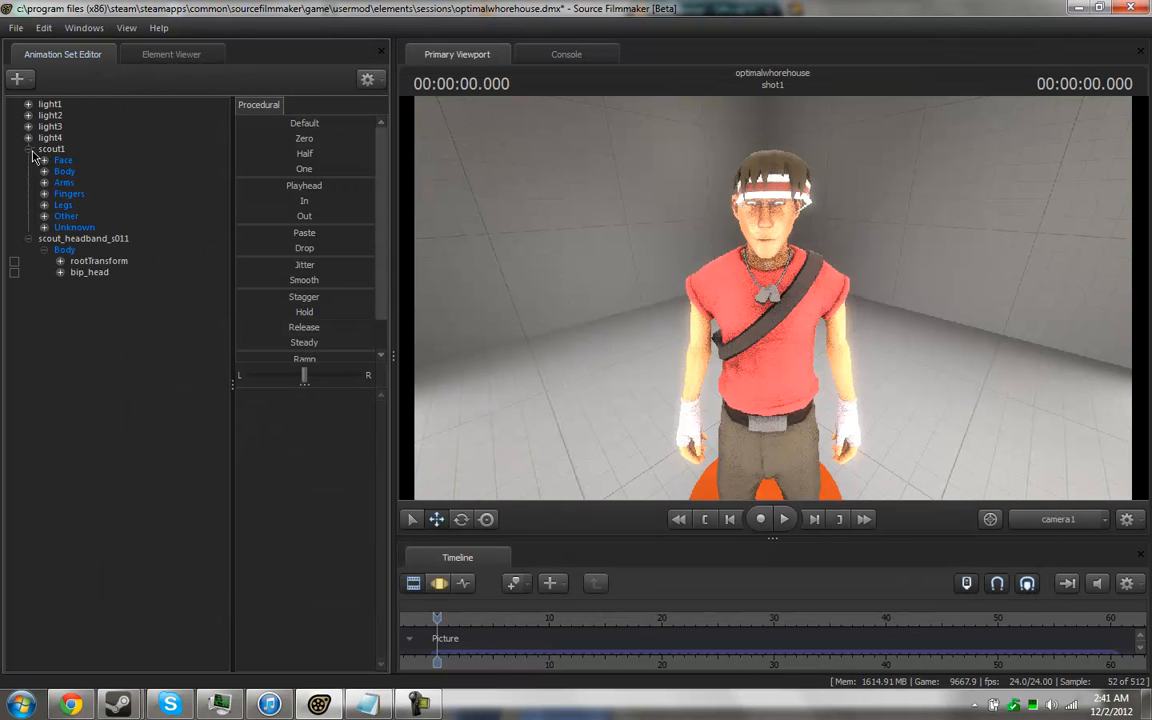
click(44, 171)
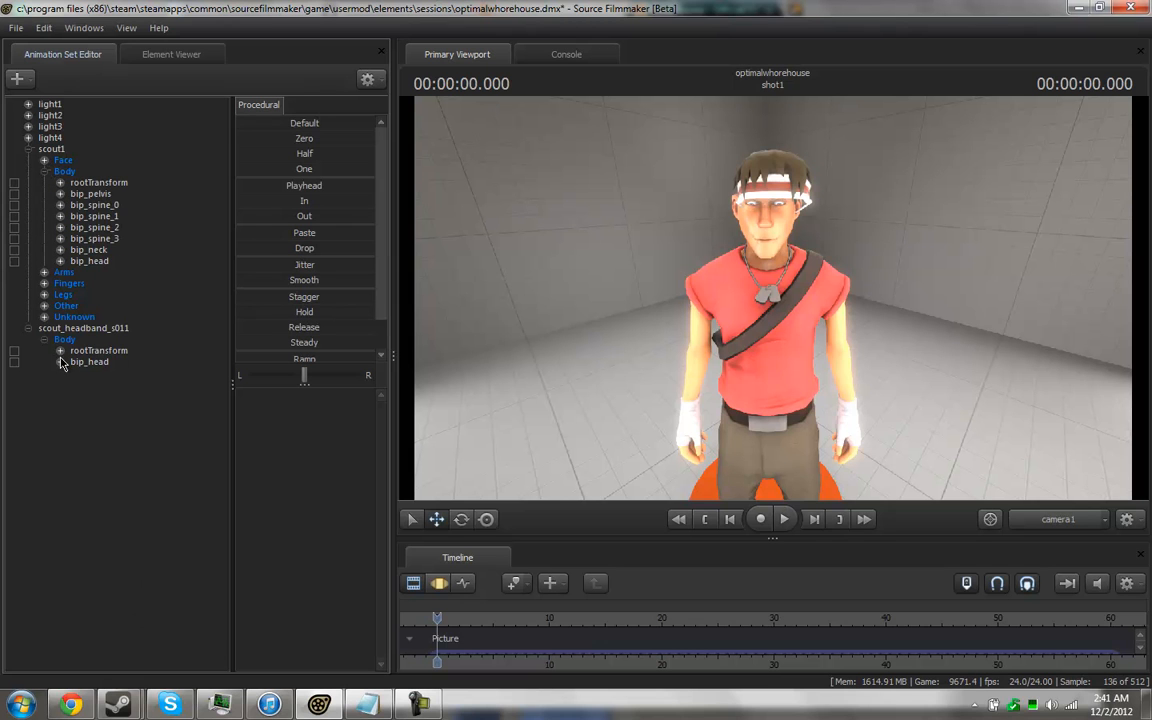
click(86, 261)
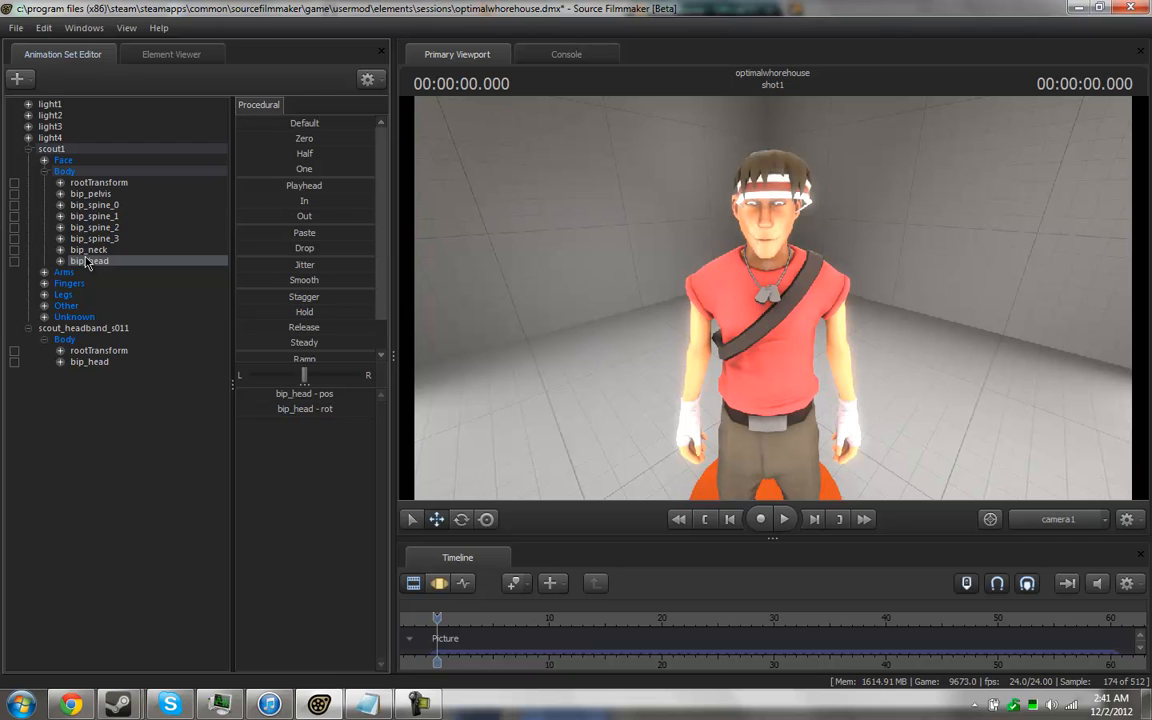
drag(86, 261, 15, 363)
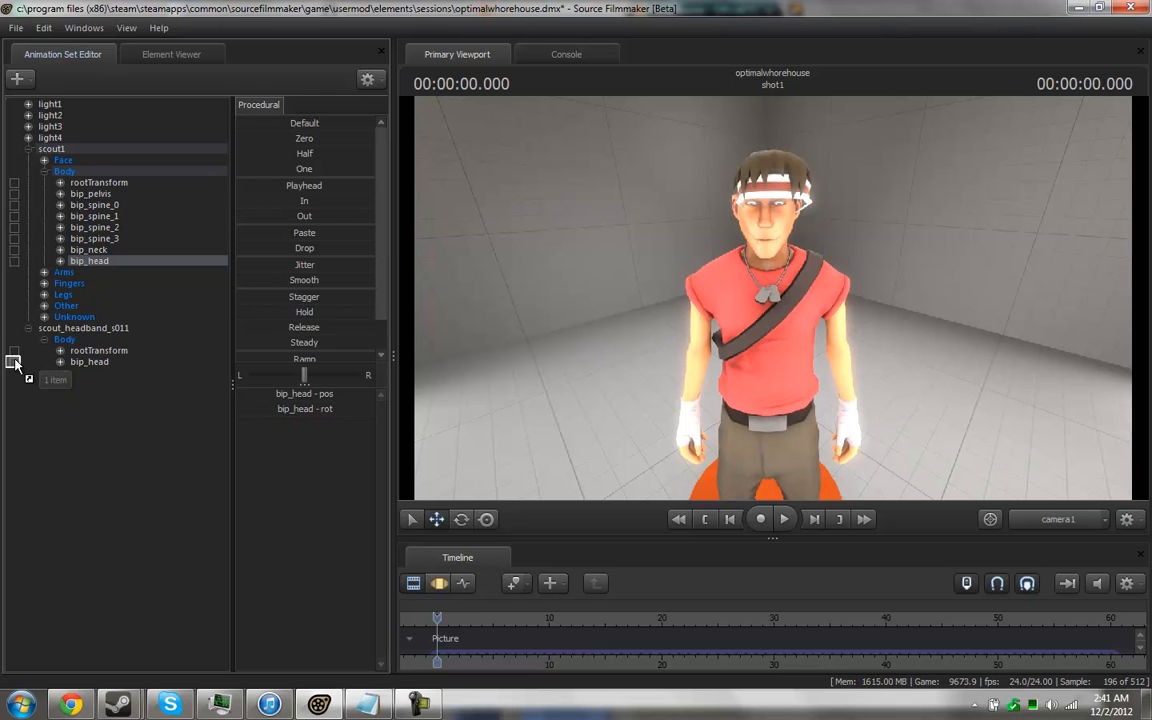
drag(15, 363, 14, 362)
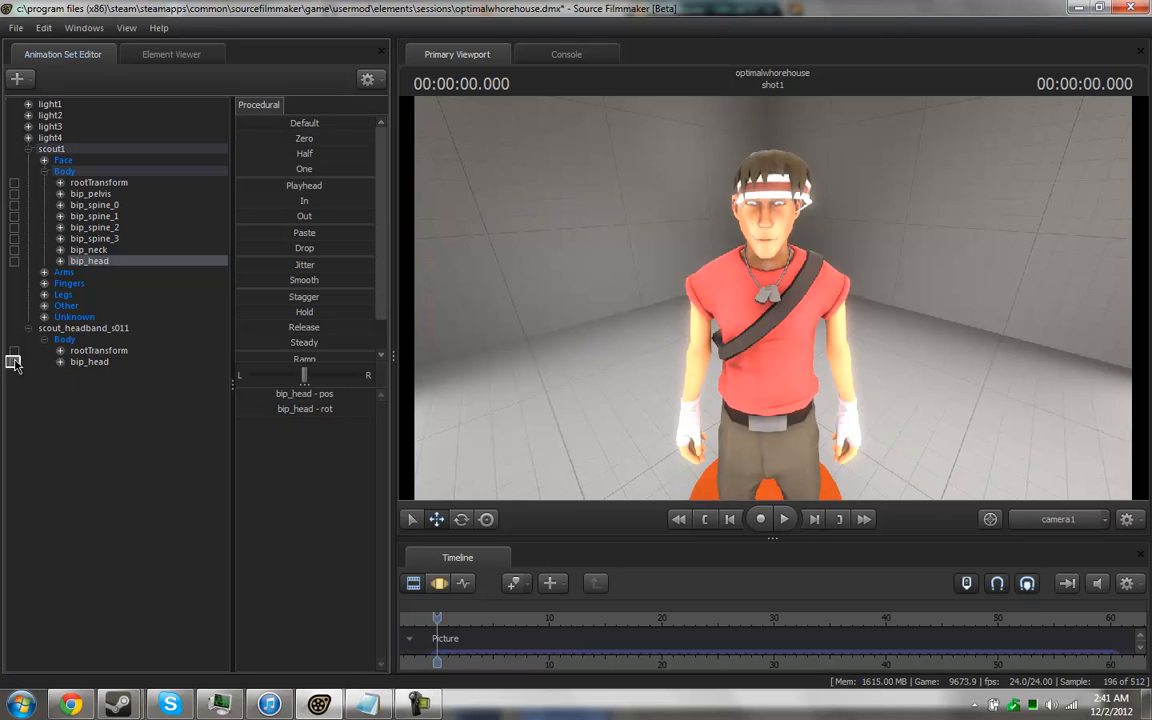
Zero the whole scout_headband_s011 animation set in the Motion Editor, then return to the Clip Editor.
click(438, 584)
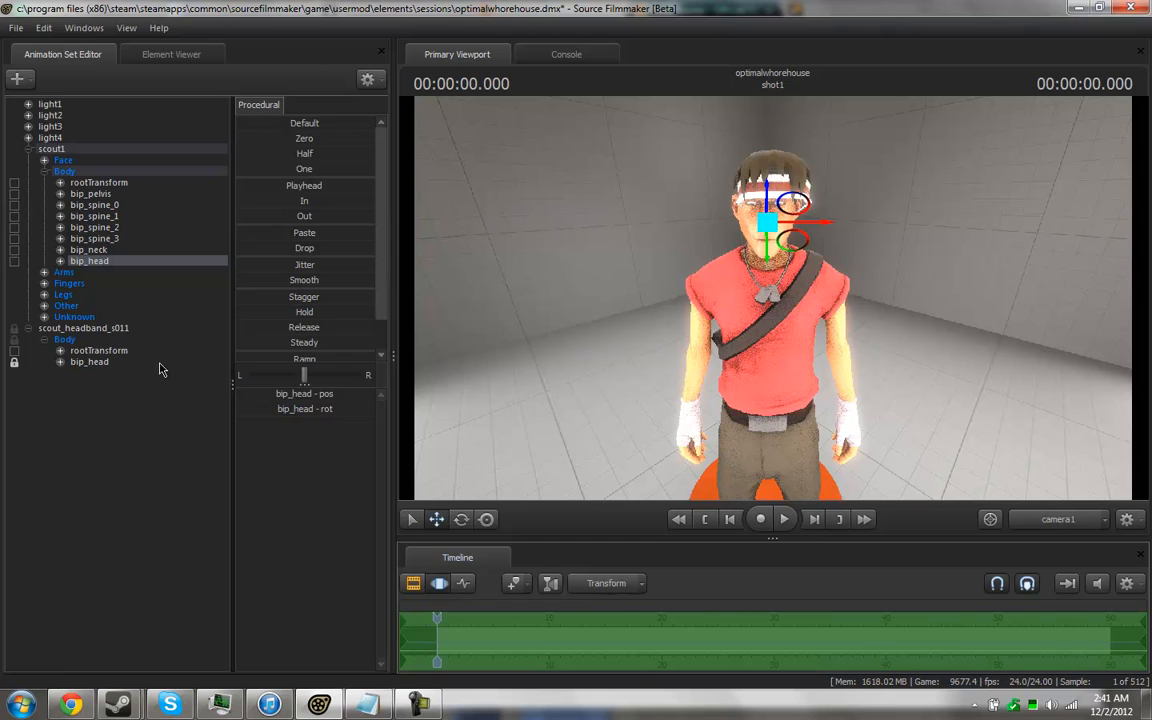
click(82, 329)
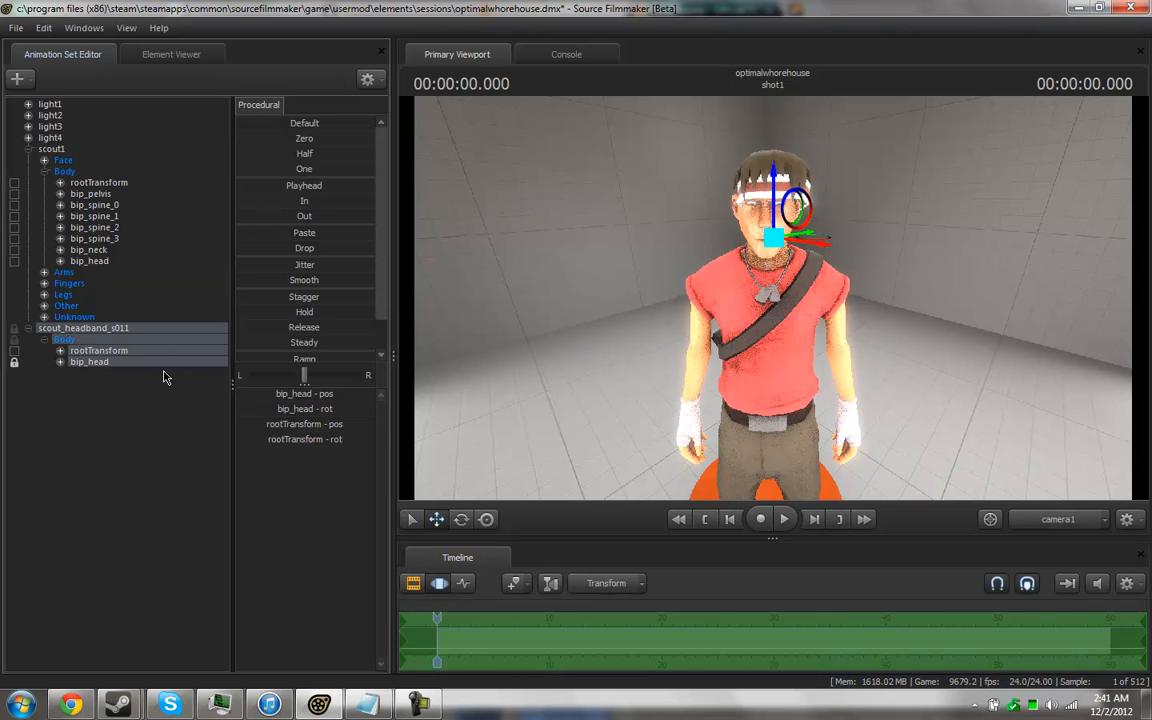
click(246, 139)
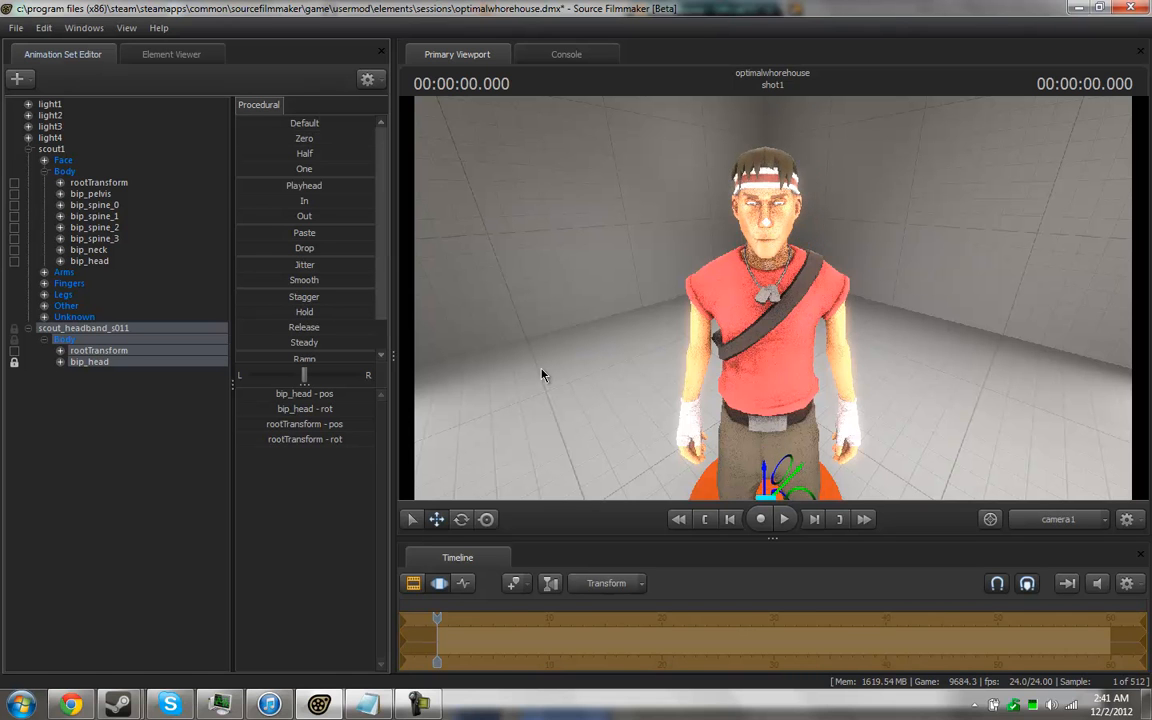
click(38, 498)
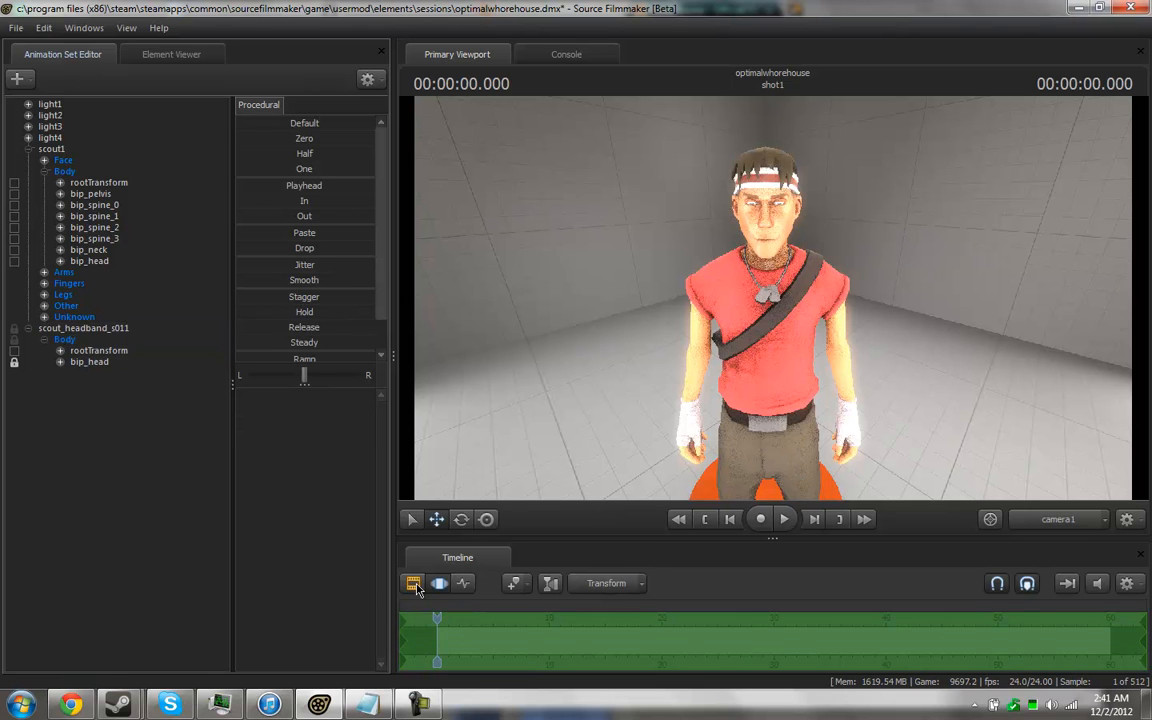
key(F2)
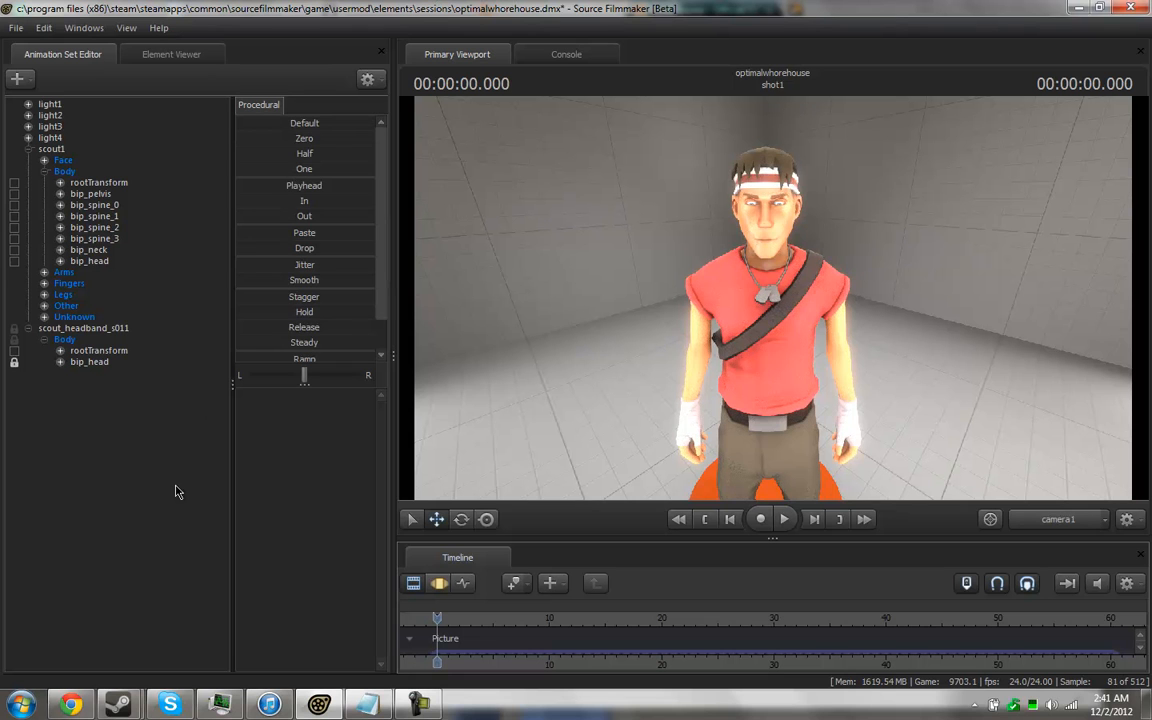
Check the requested Front Runner paint in the Notepad list, then show the scout_headband_s011 model in the Element Viewer.
click(368, 704)
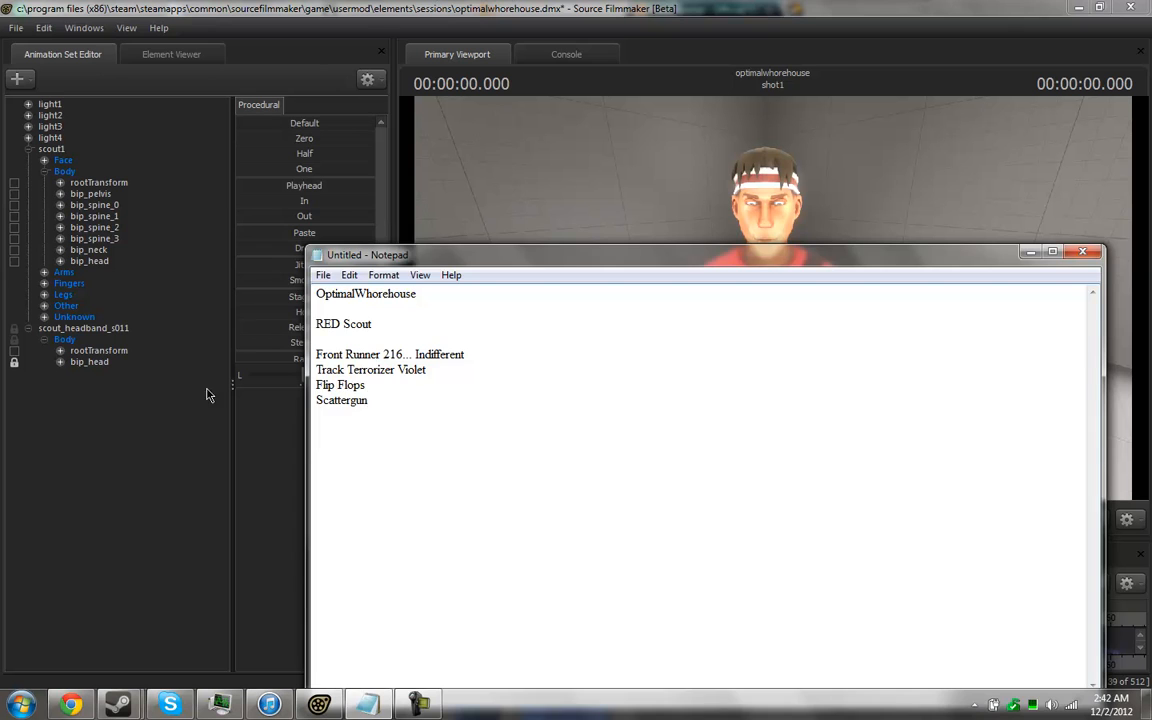
click(136, 490)
click(29, 330)
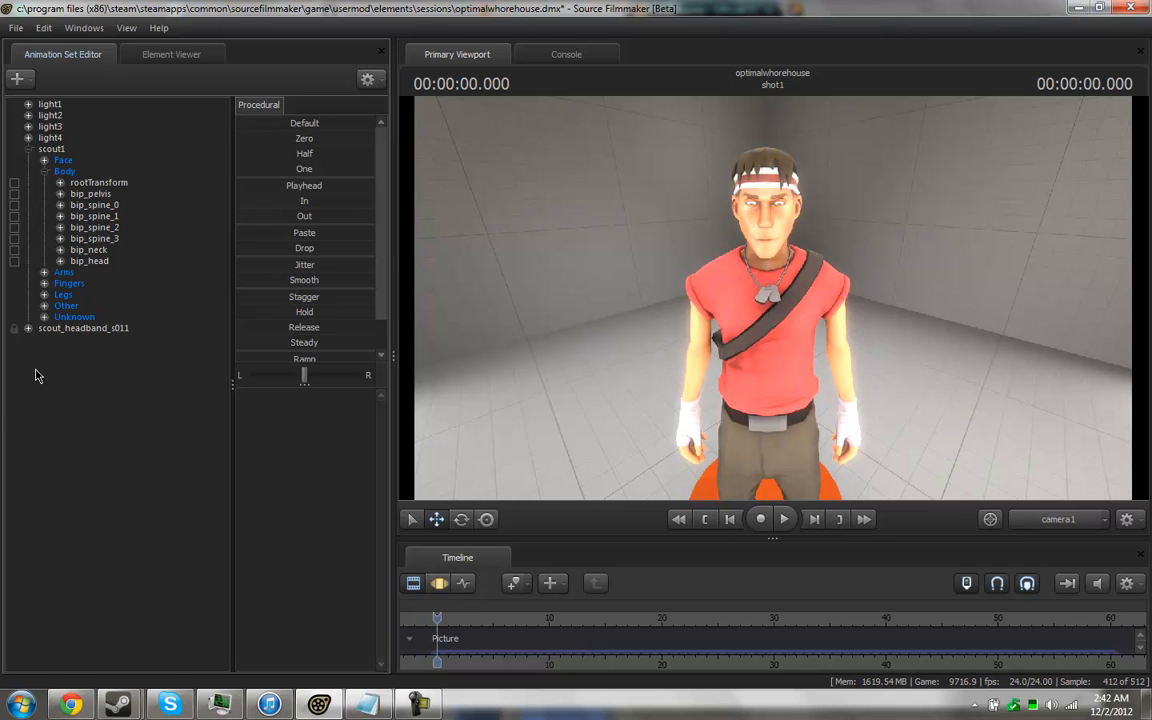
right_click(93, 329)
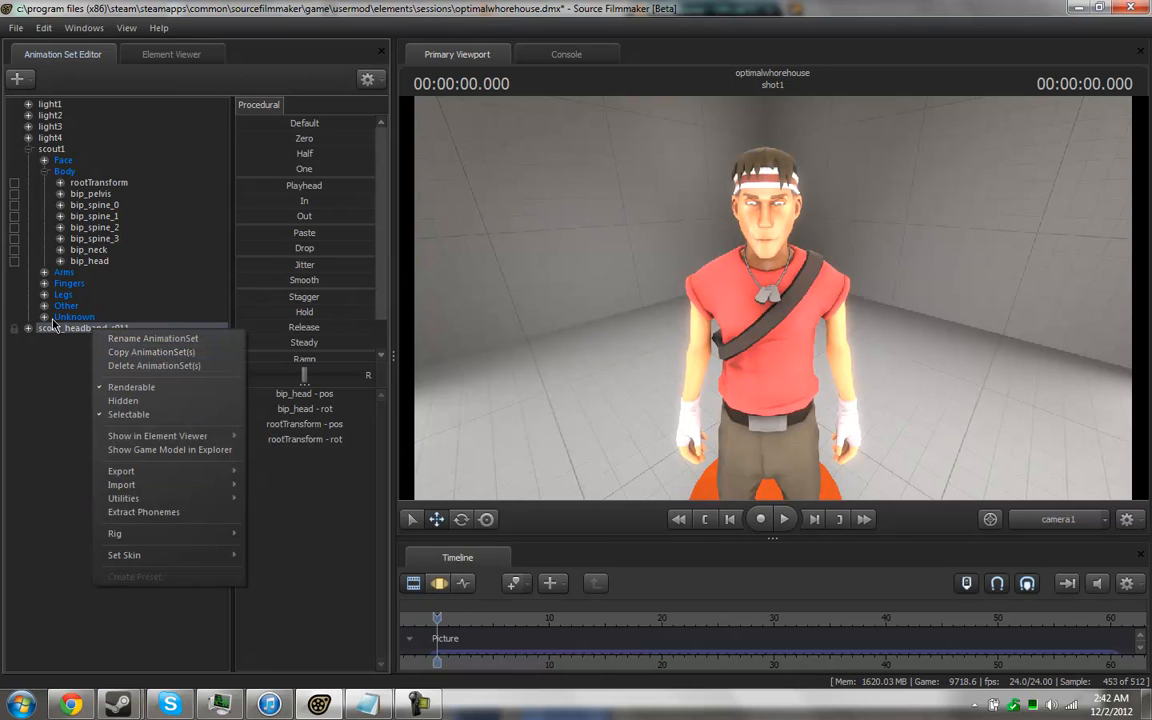
mouse_move(170, 436)
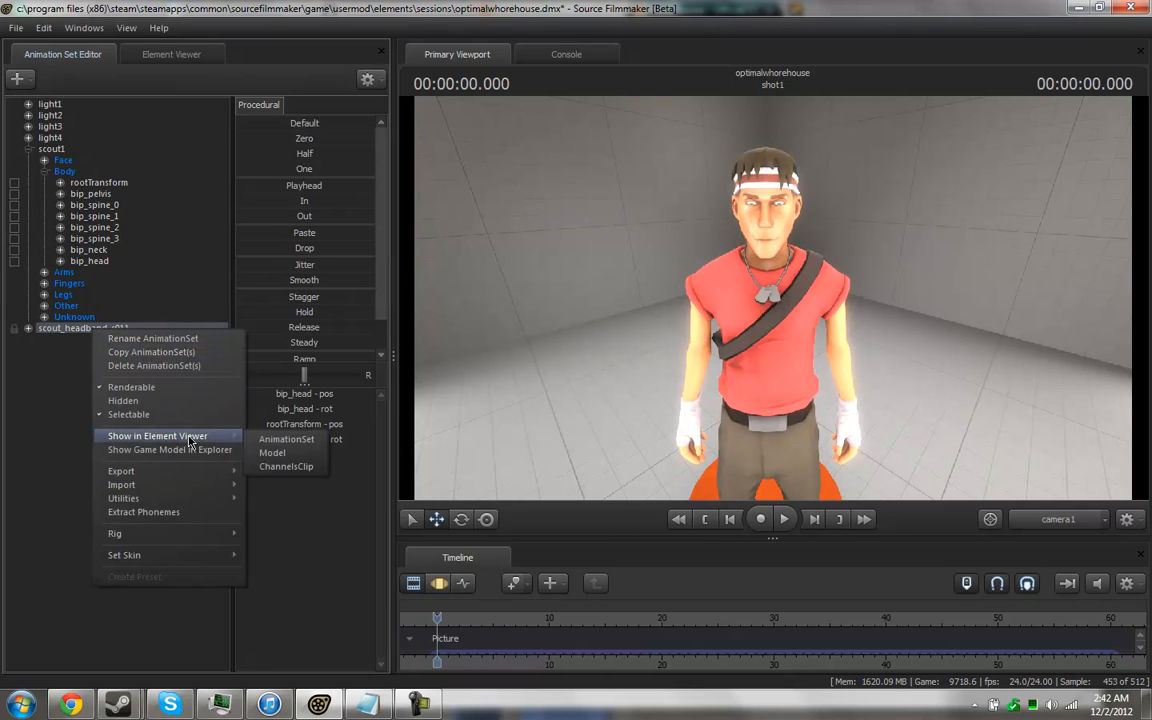
click(279, 454)
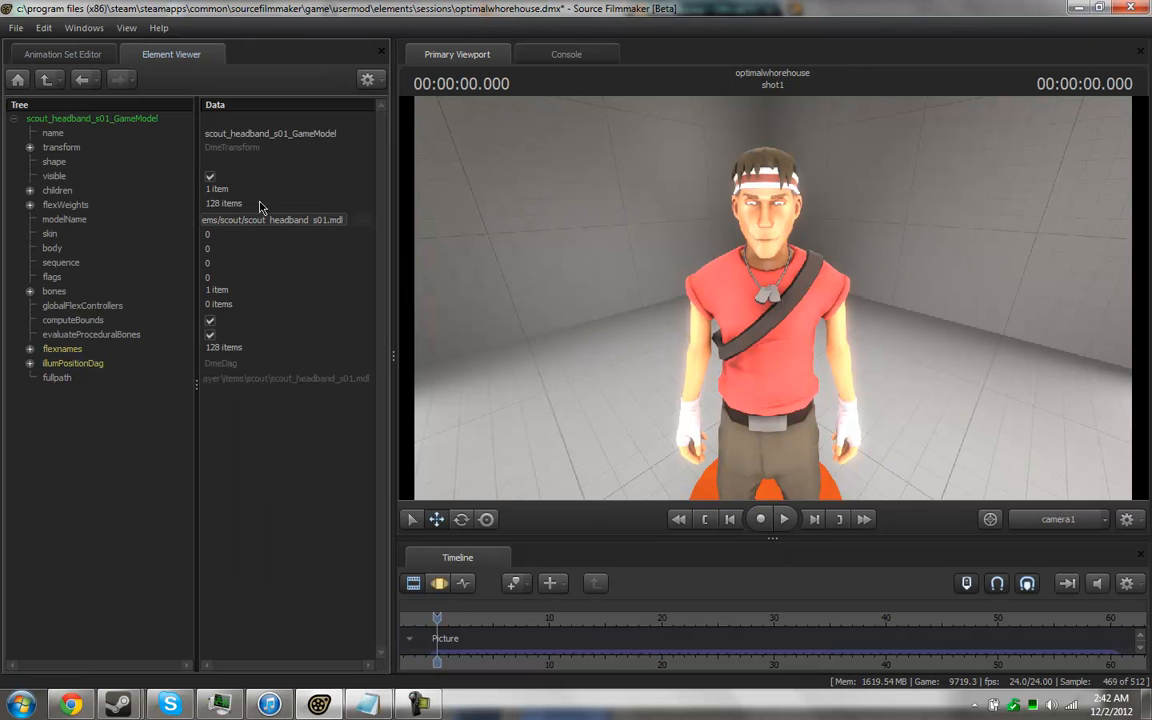
Add an element_array attribute named materials to scout_headband_s01_GameModel.
right_click(146, 119)
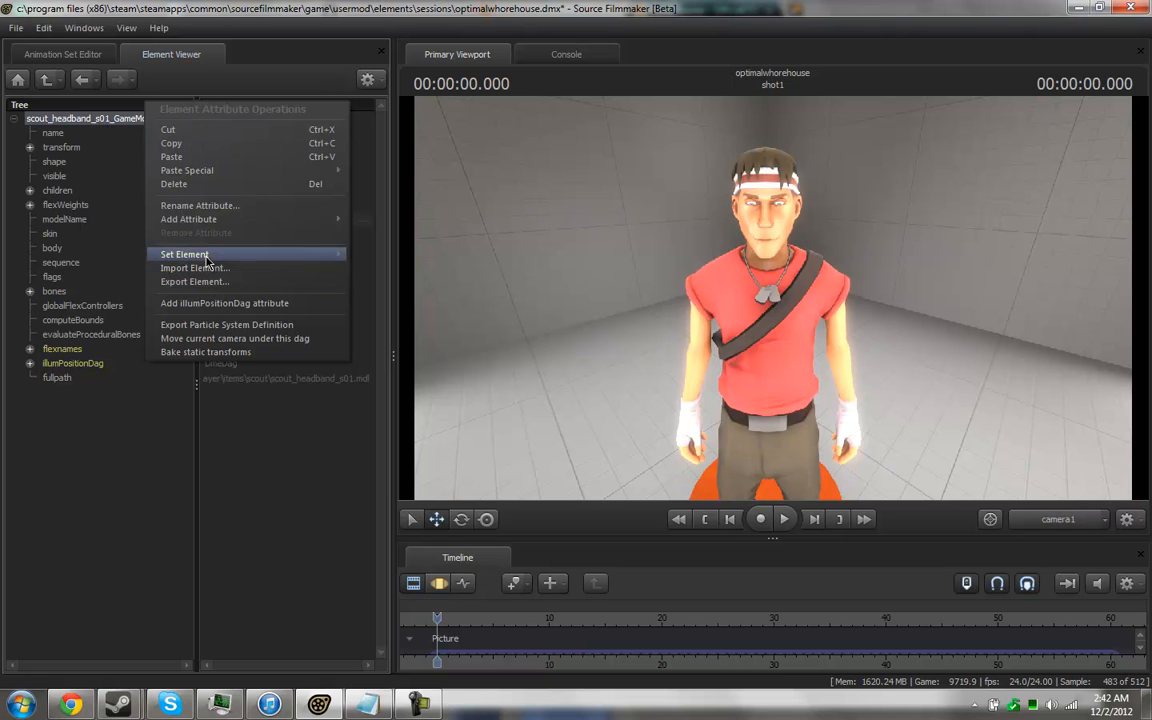
mouse_move(226, 230)
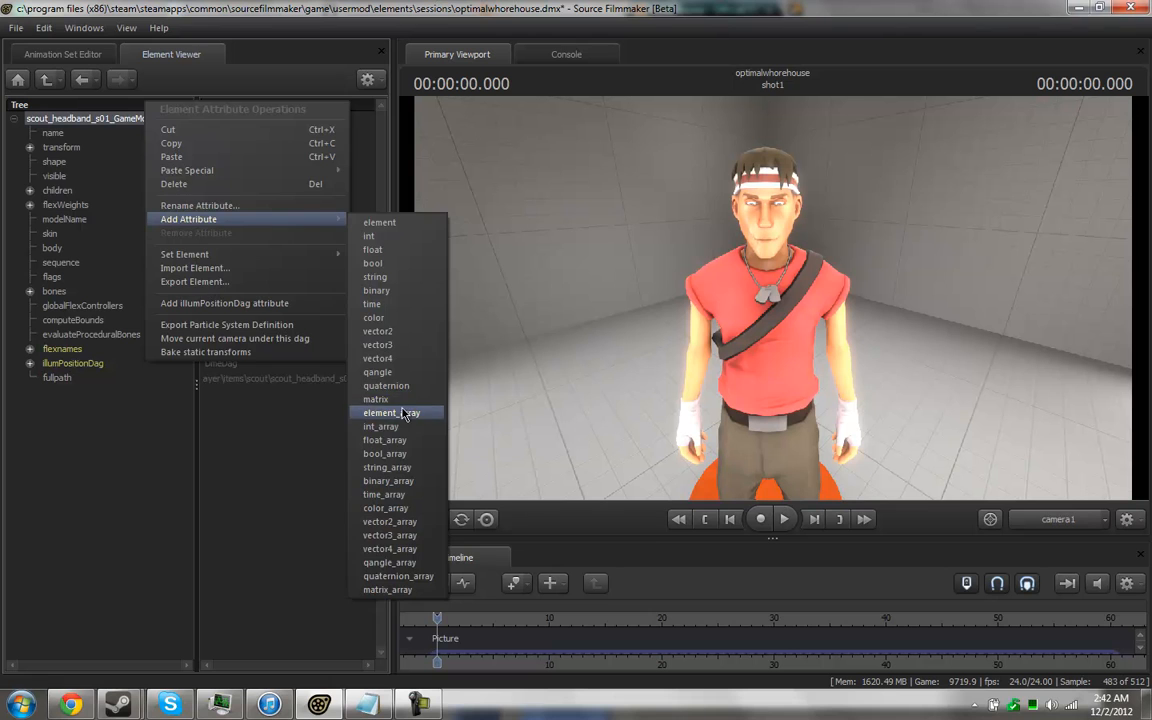
click(355, 376)
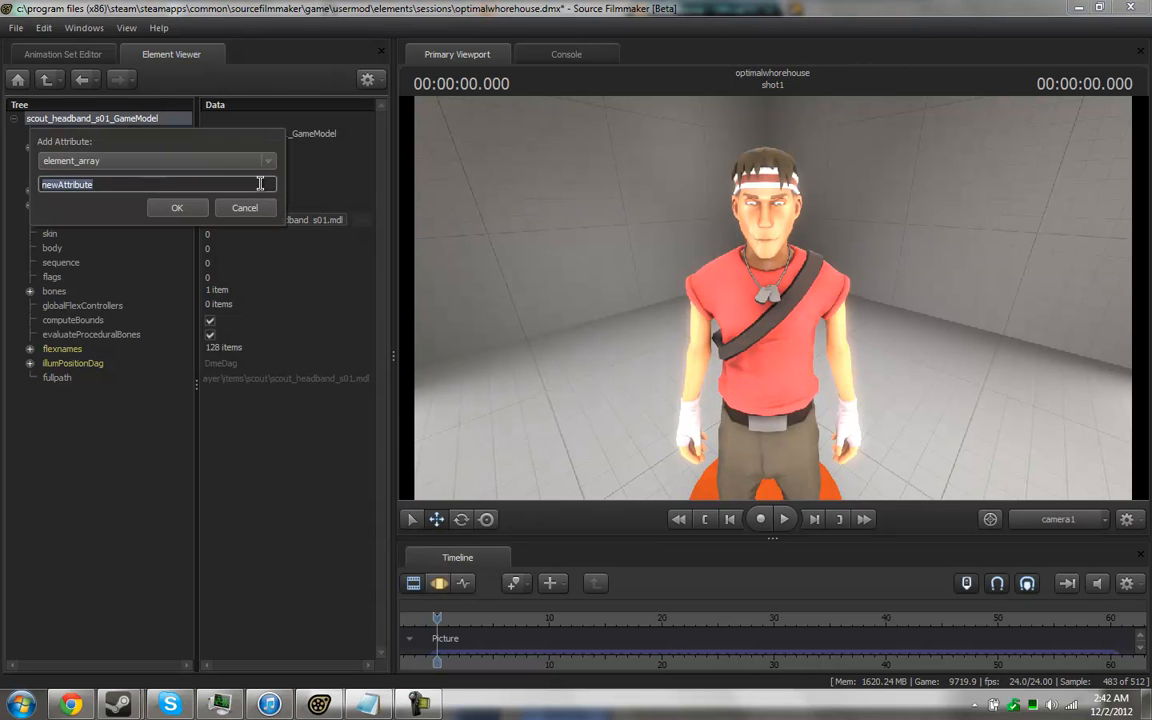
text(mata)
text(rials)
key(Return)
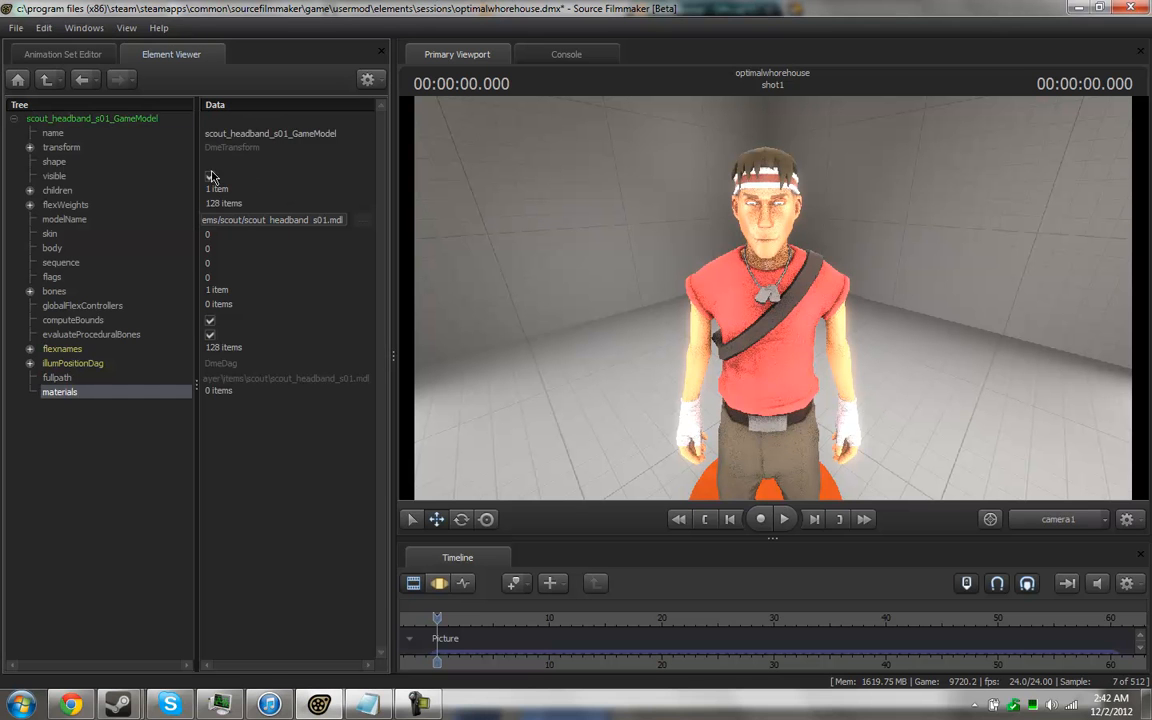
Import Hat Proxy.dmx as an element of the materials array and expand its proxy material attributes.
right_click(180, 402)
click(255, 517)
click(460, 223)
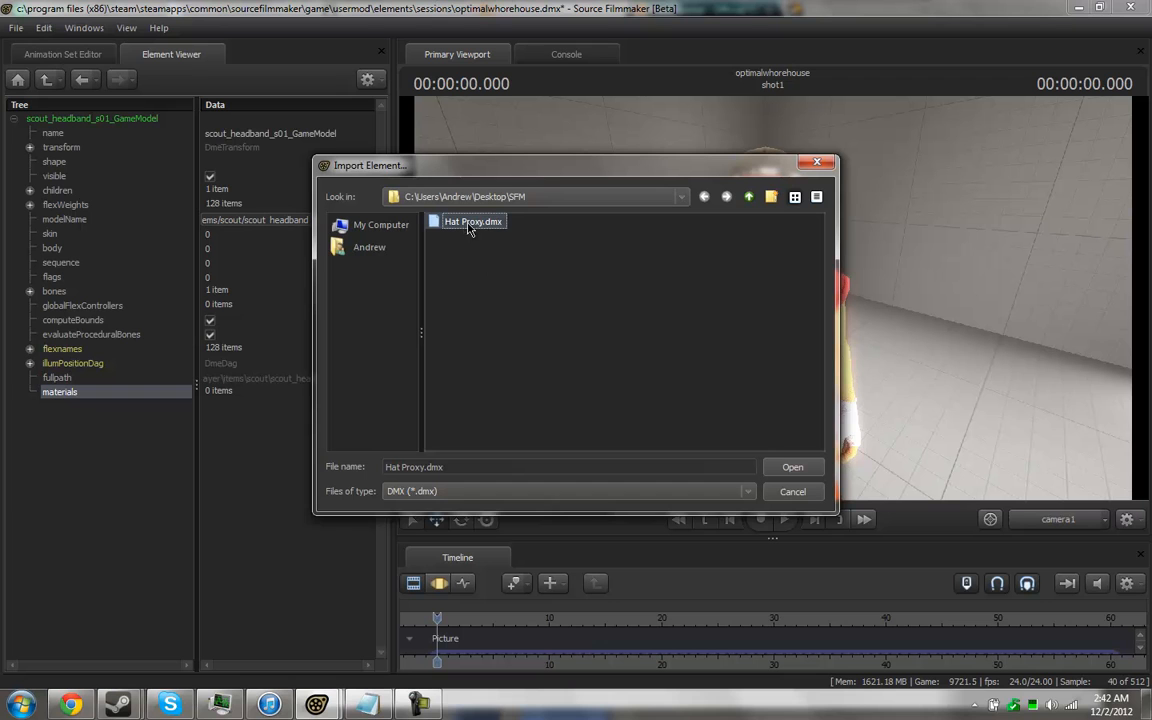
click(792, 468)
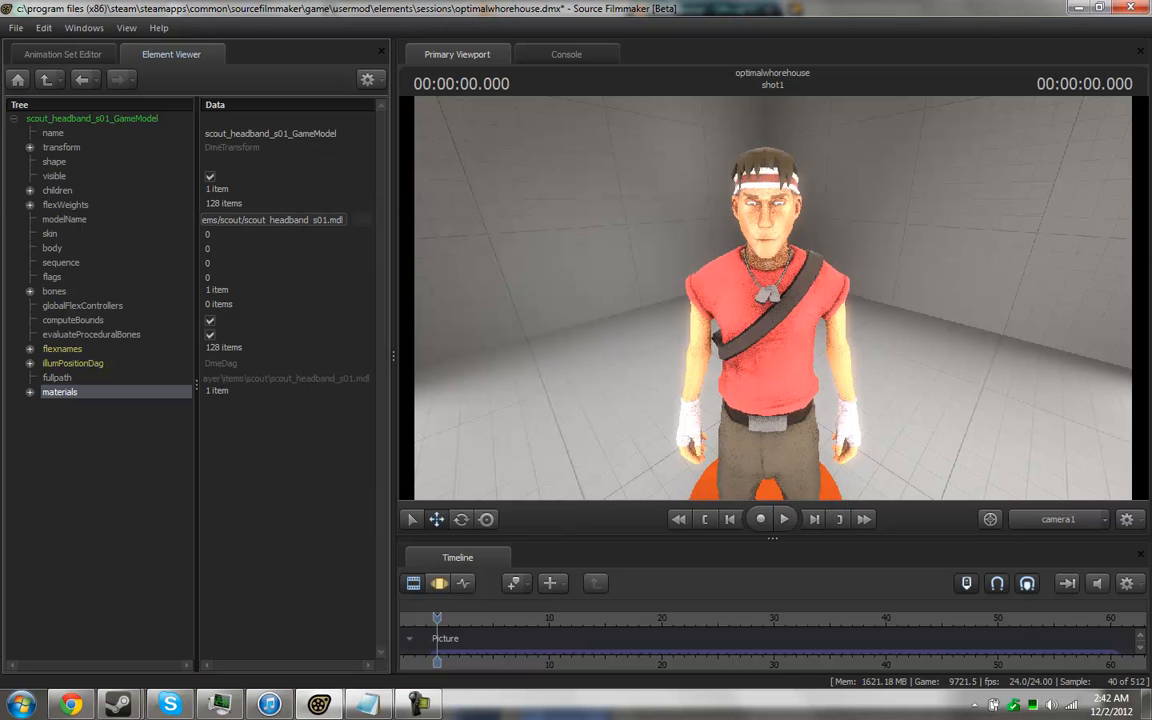
click(30, 392)
click(46, 407)
Set the proxy material's mtlName to the path copied from the headband's modelName, without the .mdl extension.
click(241, 220)
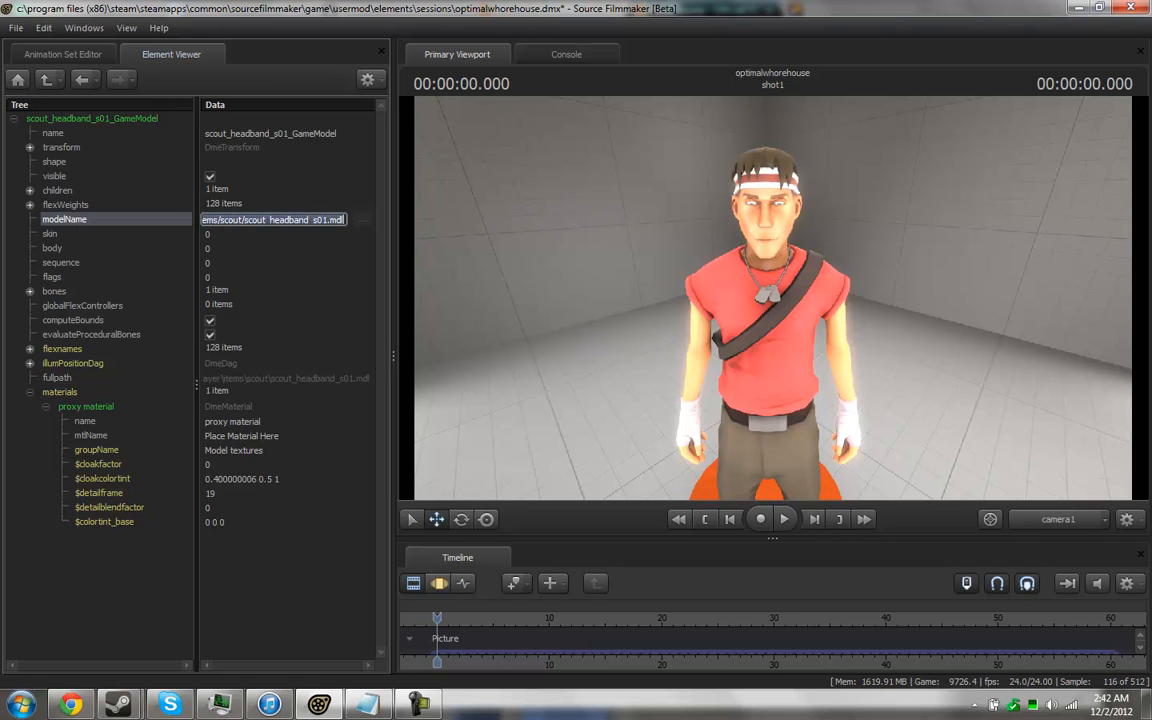
double_click(258, 433)
key(ctrl+v)
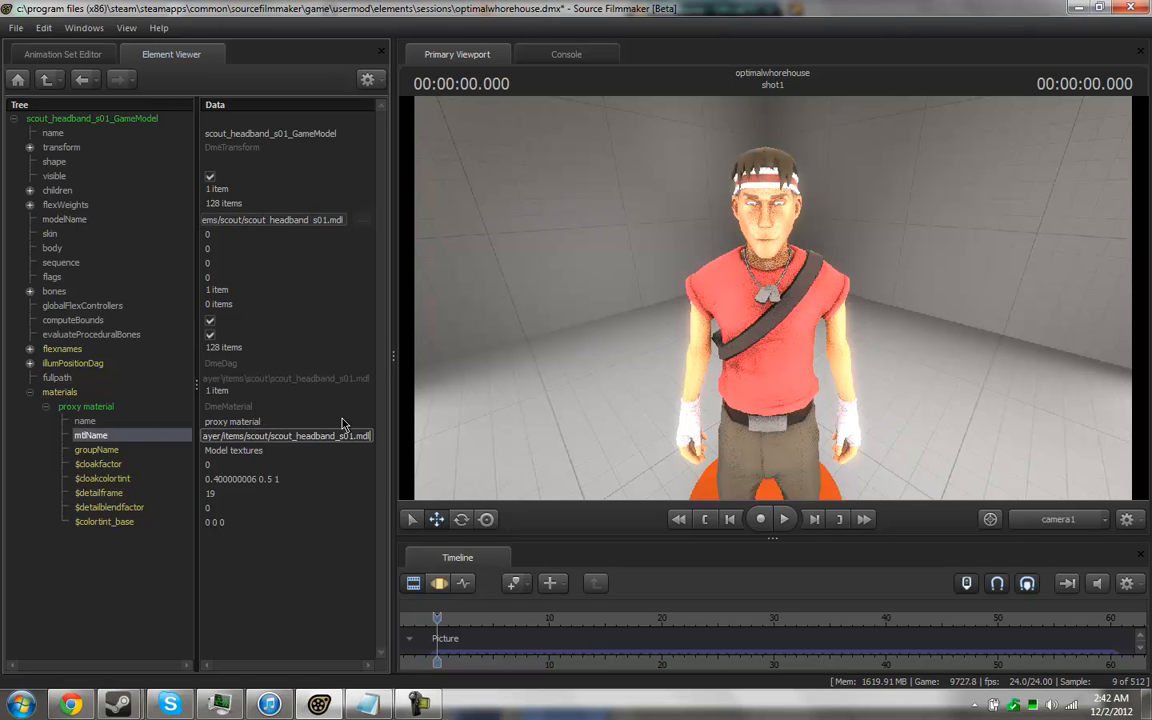
key(BackSpace)
key(BackSpace)
key(BackSpace)
key(BackSpace)
key(Return)
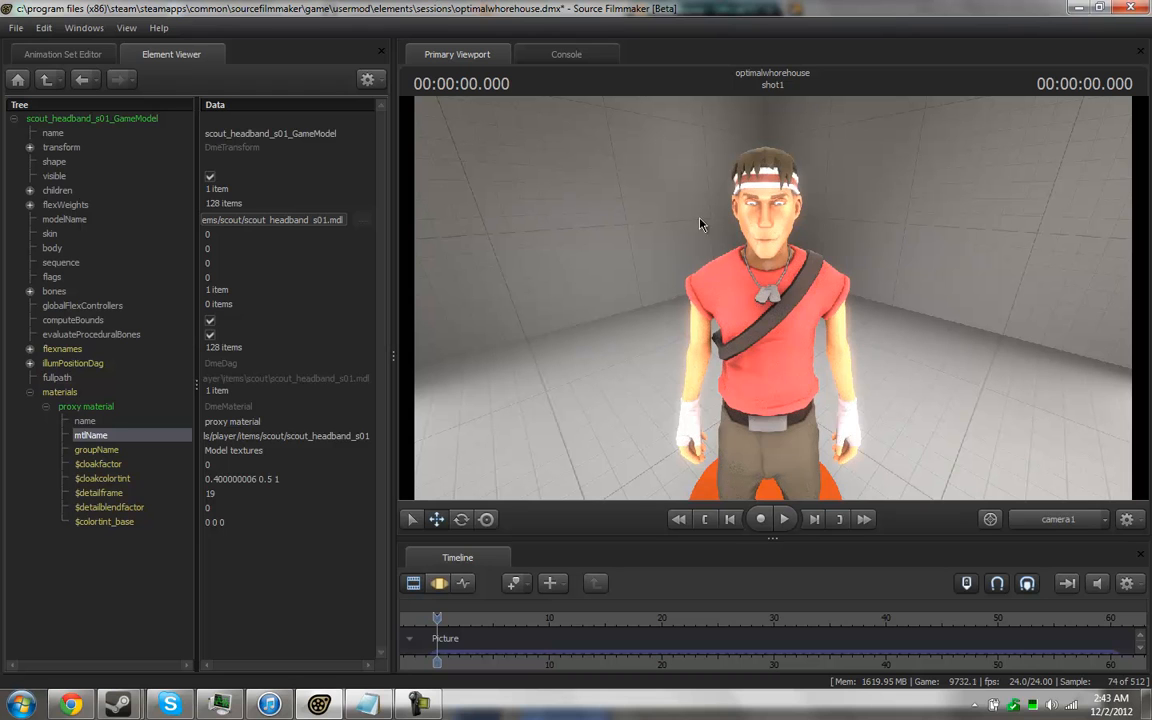
Show the headband's game model in Explorer and open scout_headband_s01.mdl in Notepad++.
click(41, 54)
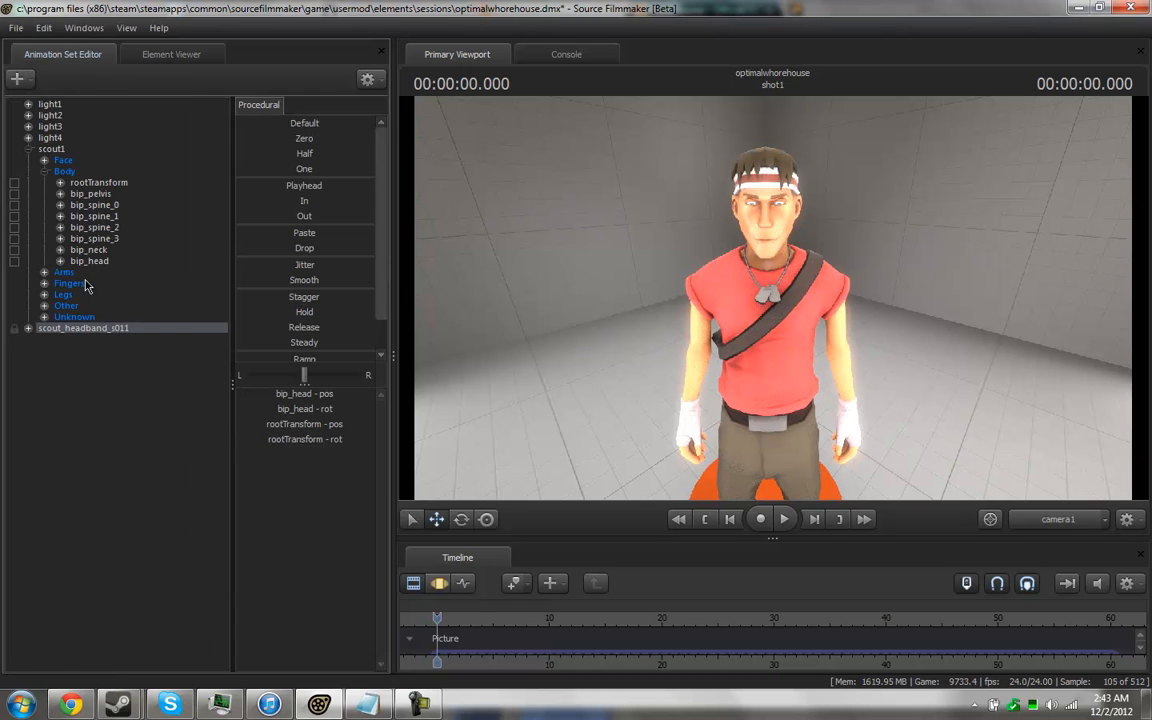
right_click(76, 330)
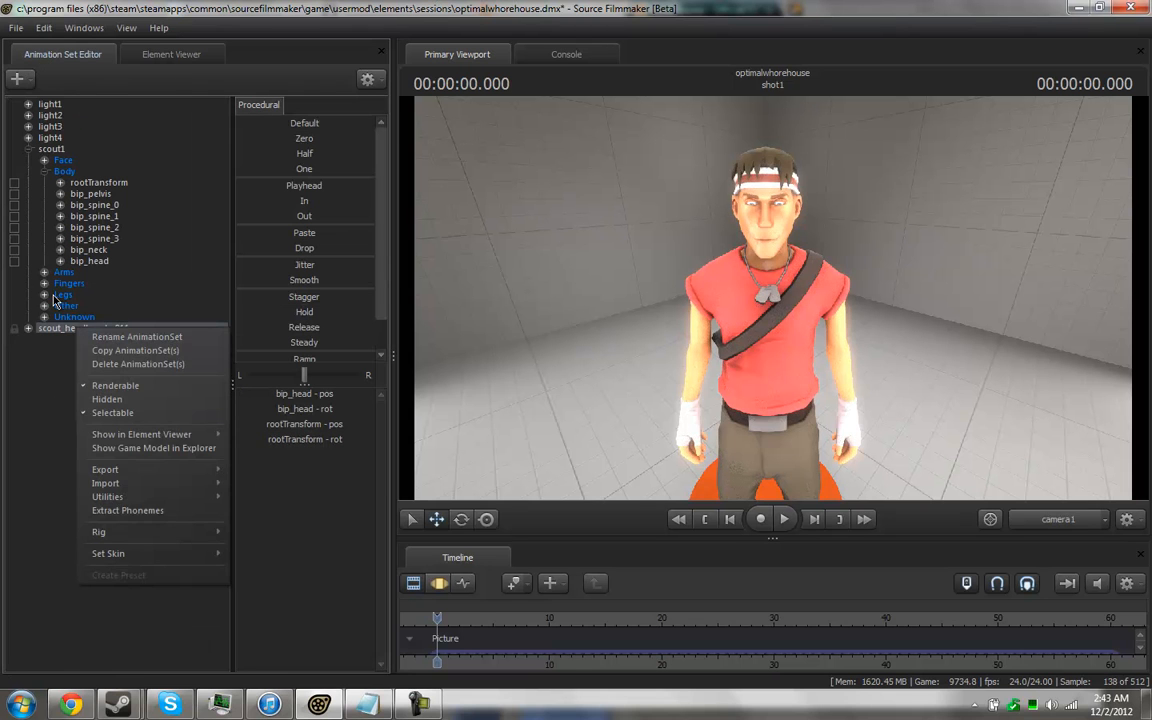
click(51, 333)
right_click(51, 333)
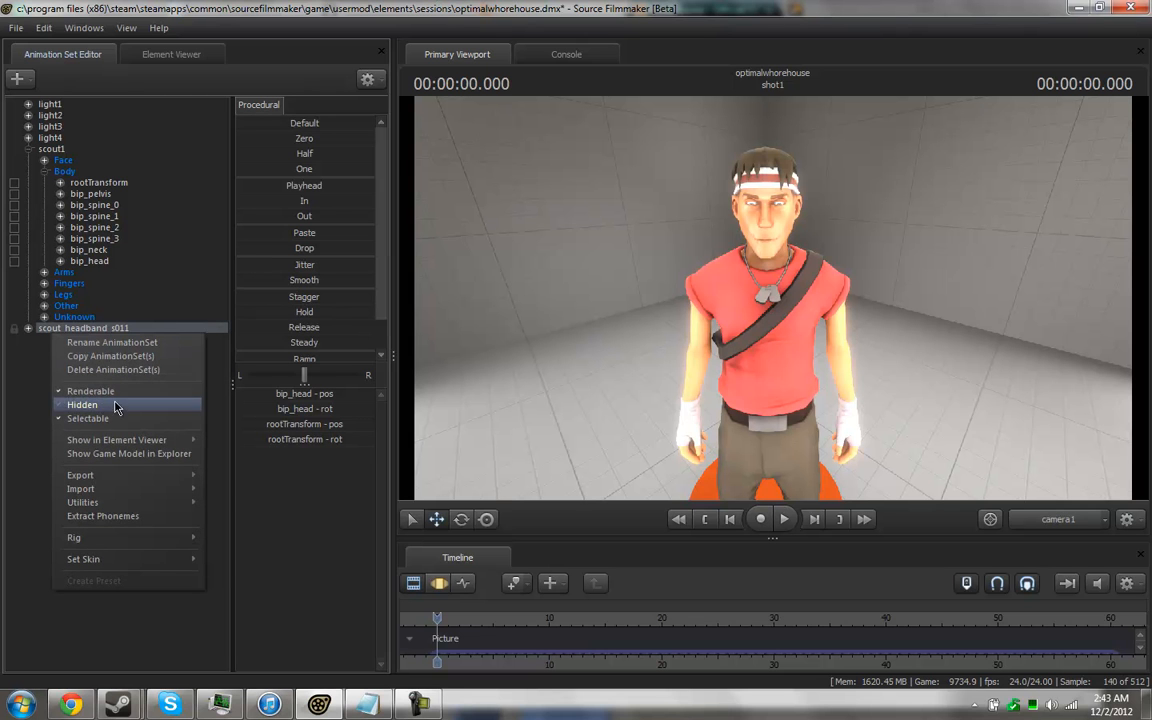
click(113, 456)
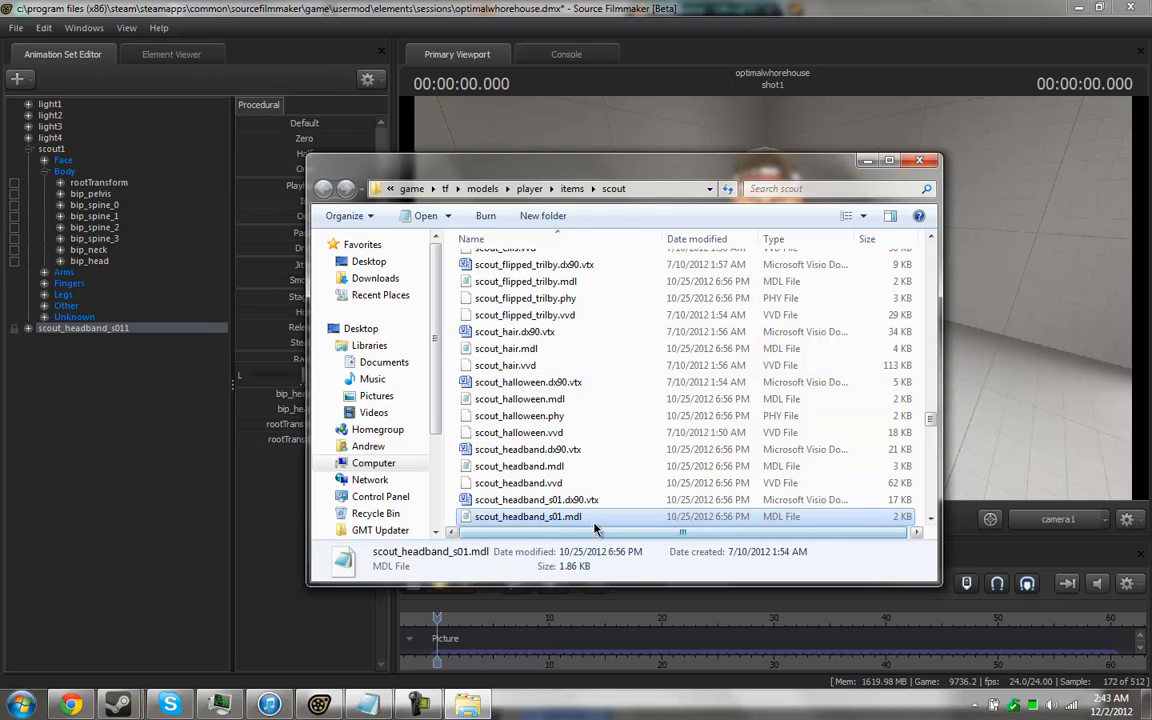
right_click(581, 520)
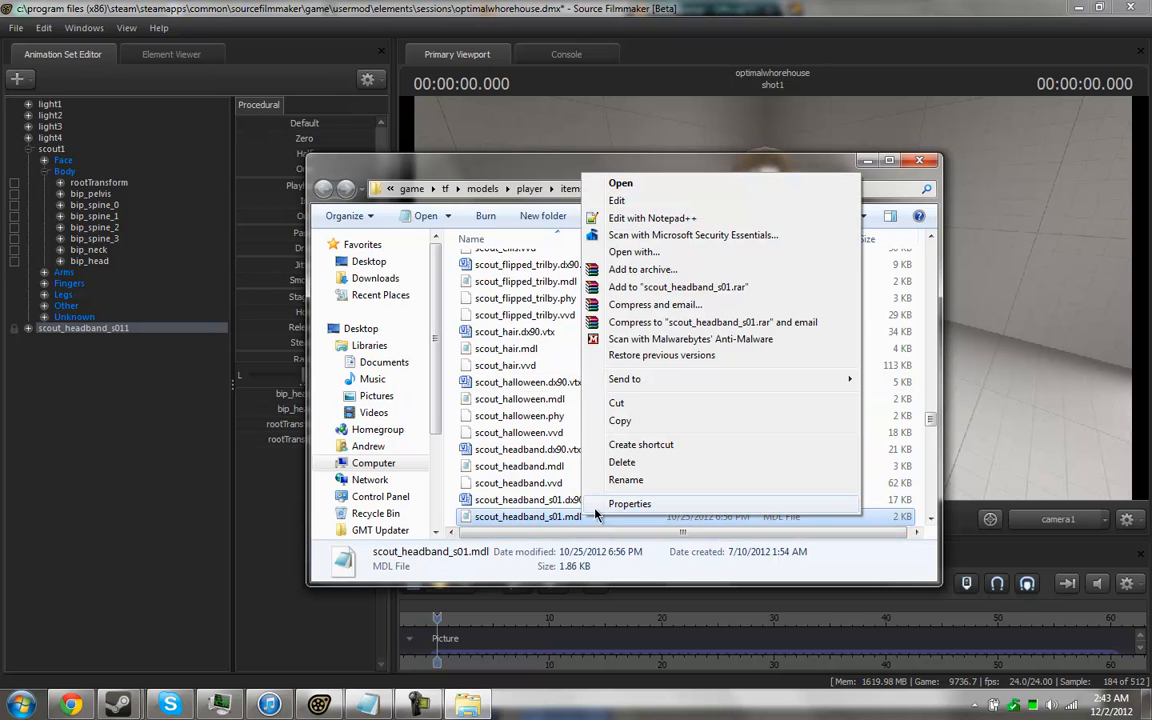
click(663, 228)
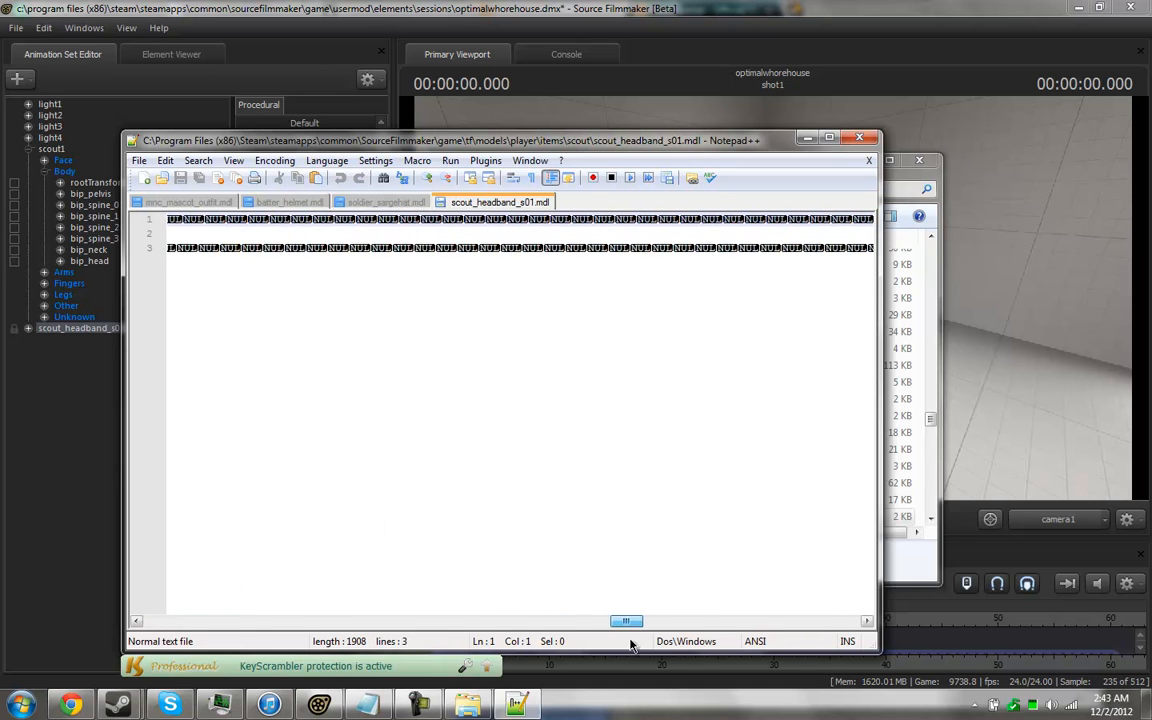
Find the material path inside scout_headband_s01.mdl and correct the headband proxy's mtlName to models/player/items/scout/scout_headband, without the _s01 suffix.
drag(627, 621, 800, 624)
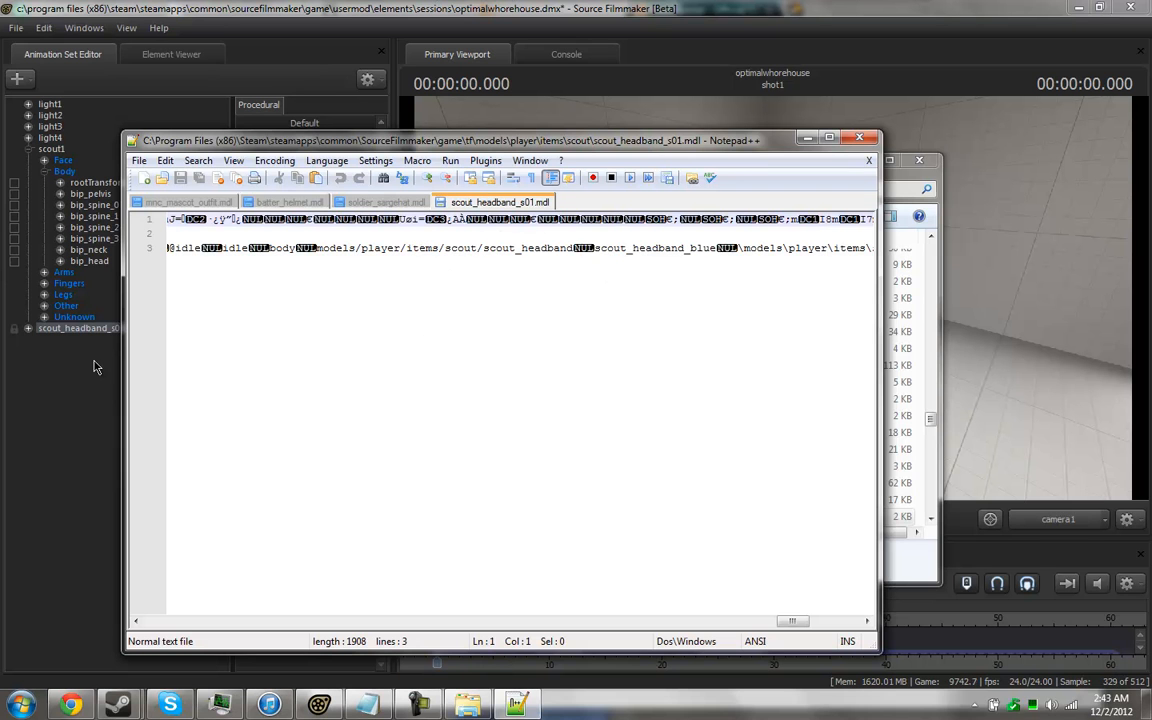
click(85, 329)
click(160, 58)
double_click(328, 436)
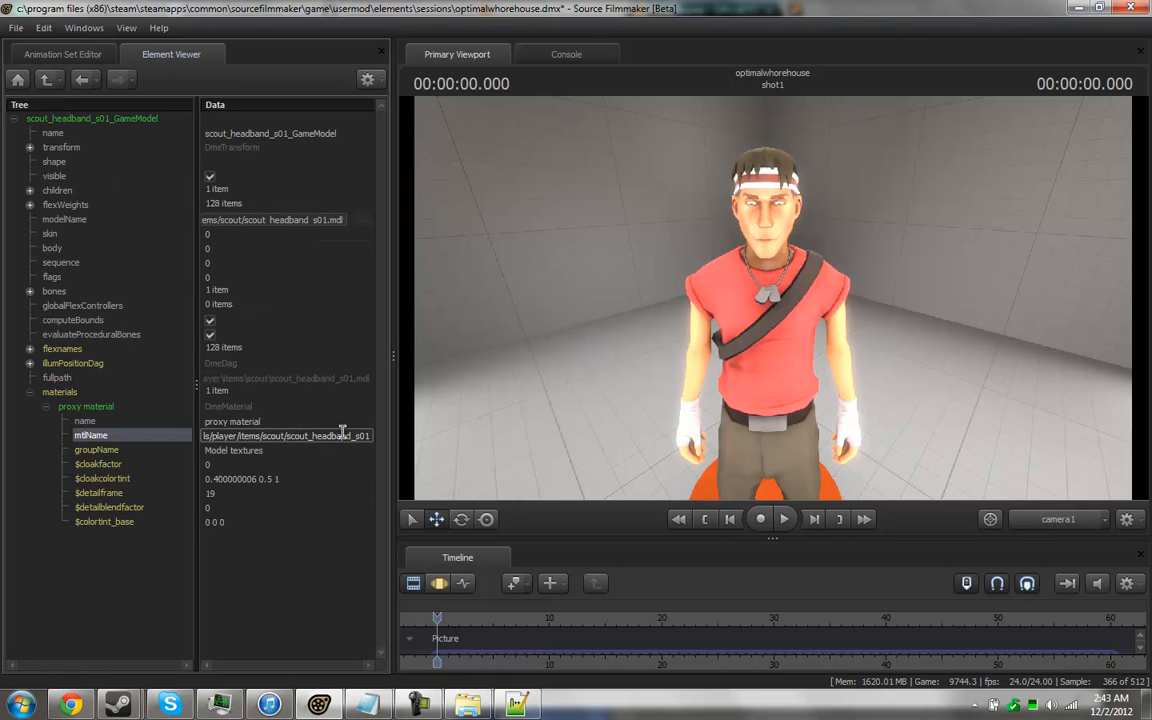
key(End)
key(Return)
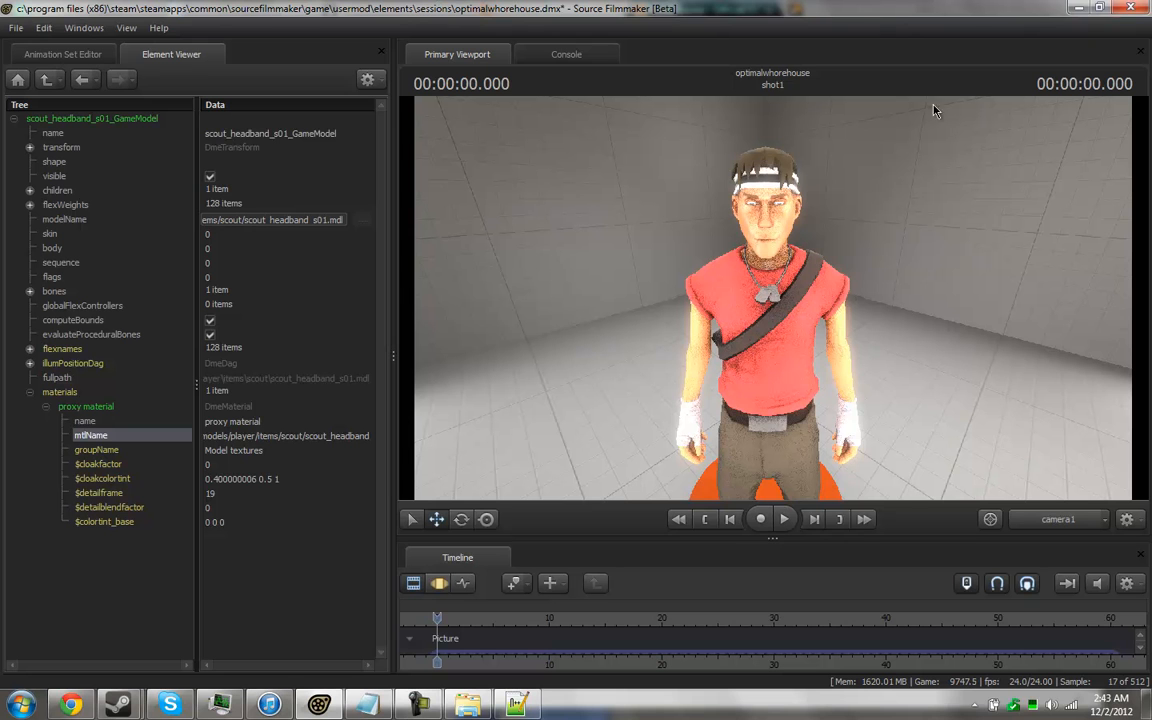
Copy the Color No. 216-190-216 value from the paint color spreadsheet and set the headband's $colortint_base to 0.8471 0.7451 0.8471.
click(70, 704)
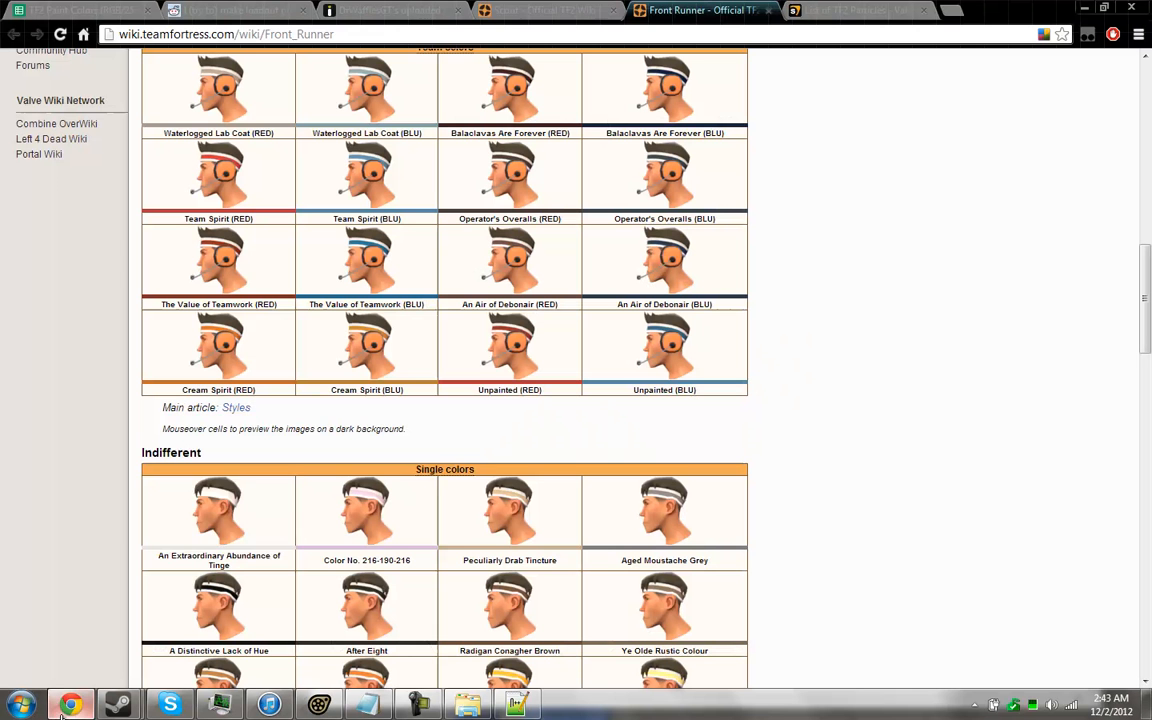
click(210, 9)
click(75, 10)
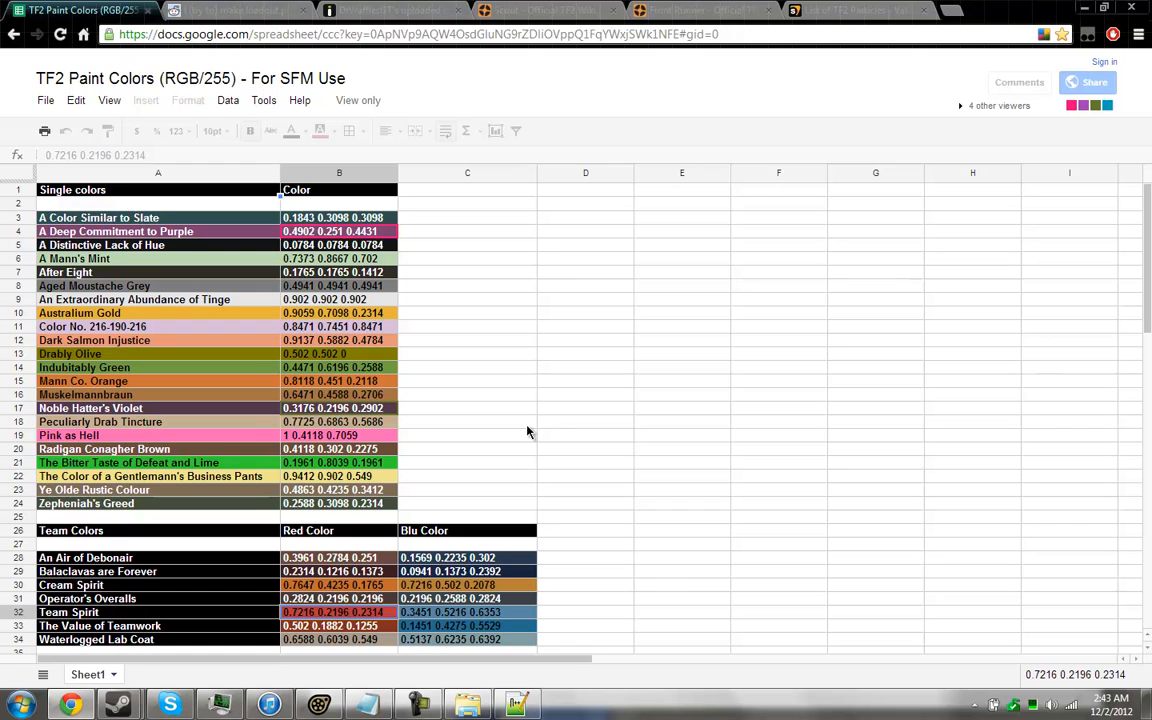
click(305, 326)
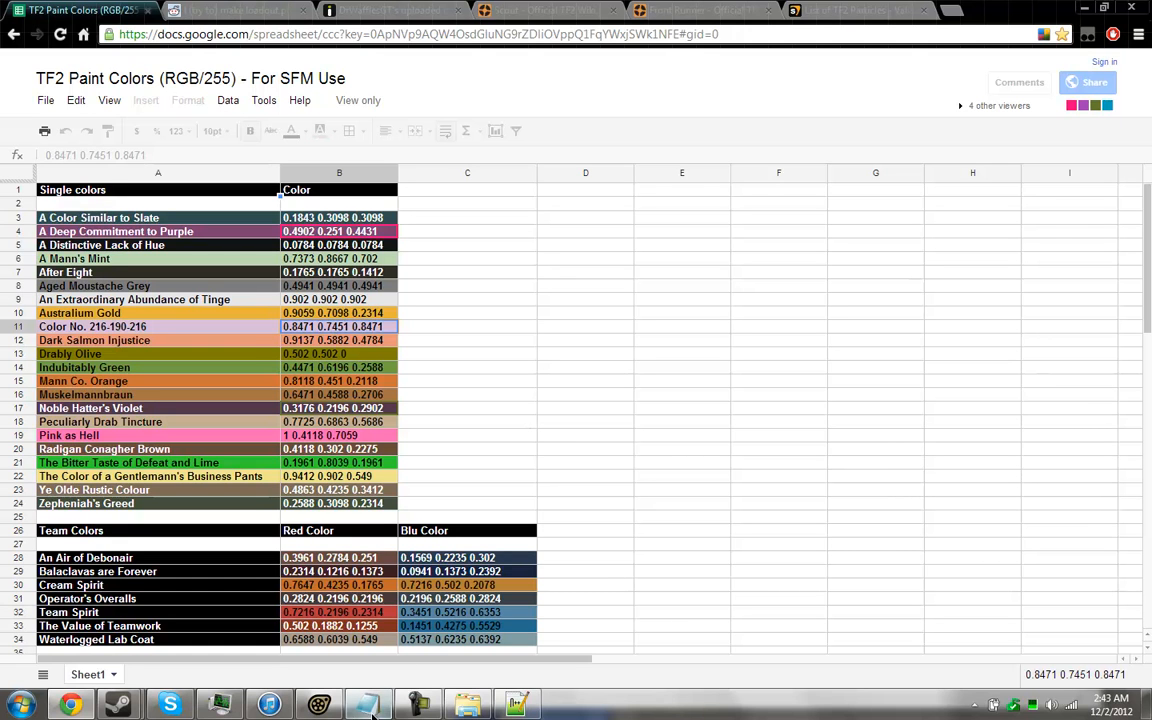
click(333, 709)
double_click(214, 522)
text(0.8471 0.7451 0.8471)
key(Return)
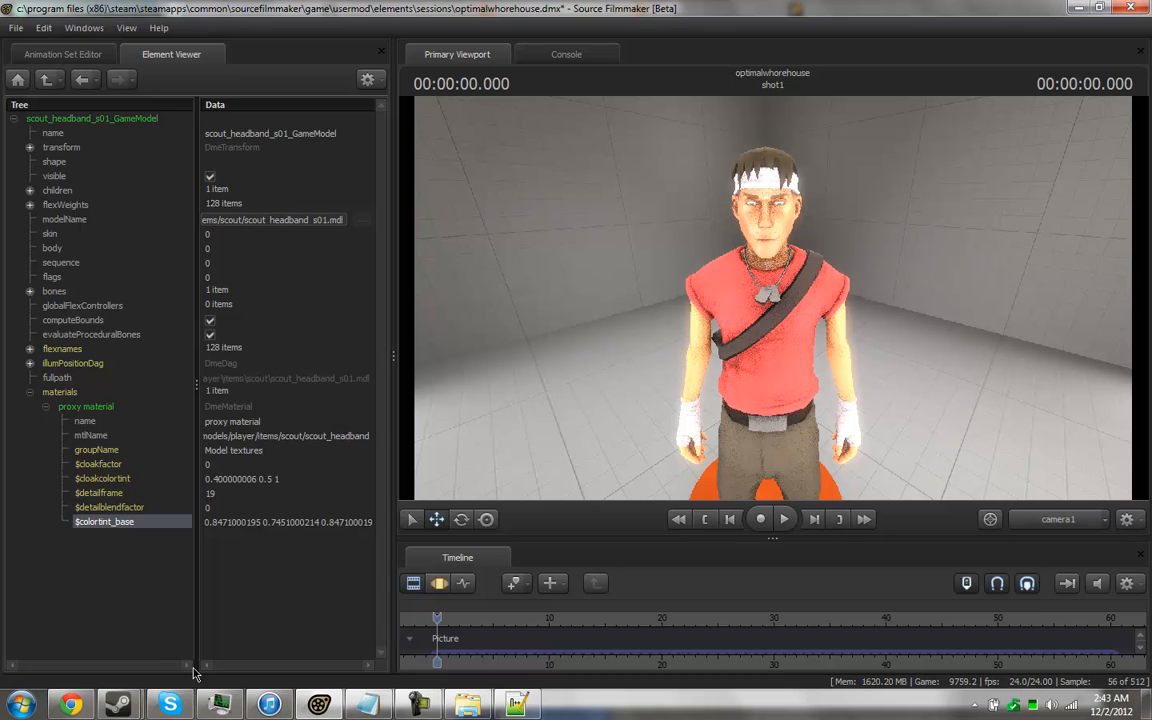
Check the loadout notes for the next item and create an animation set for the model player\items\scout\scout_trackjacket.mdl.
click(367, 704)
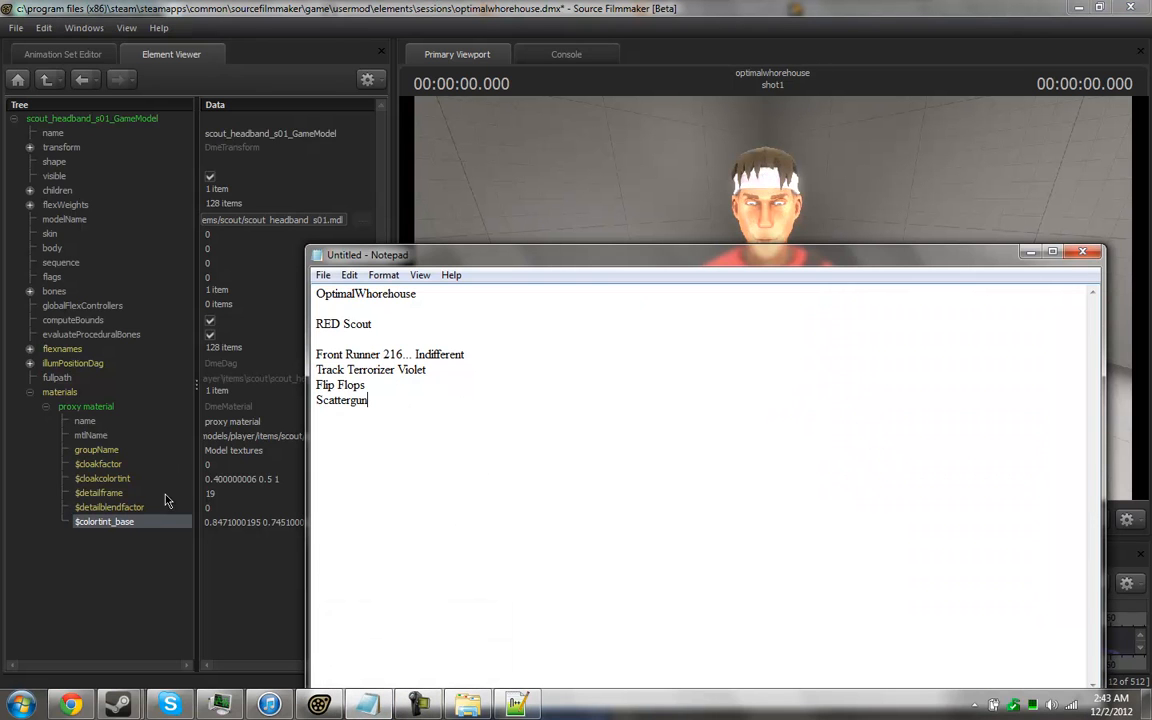
click(153, 451)
click(56, 53)
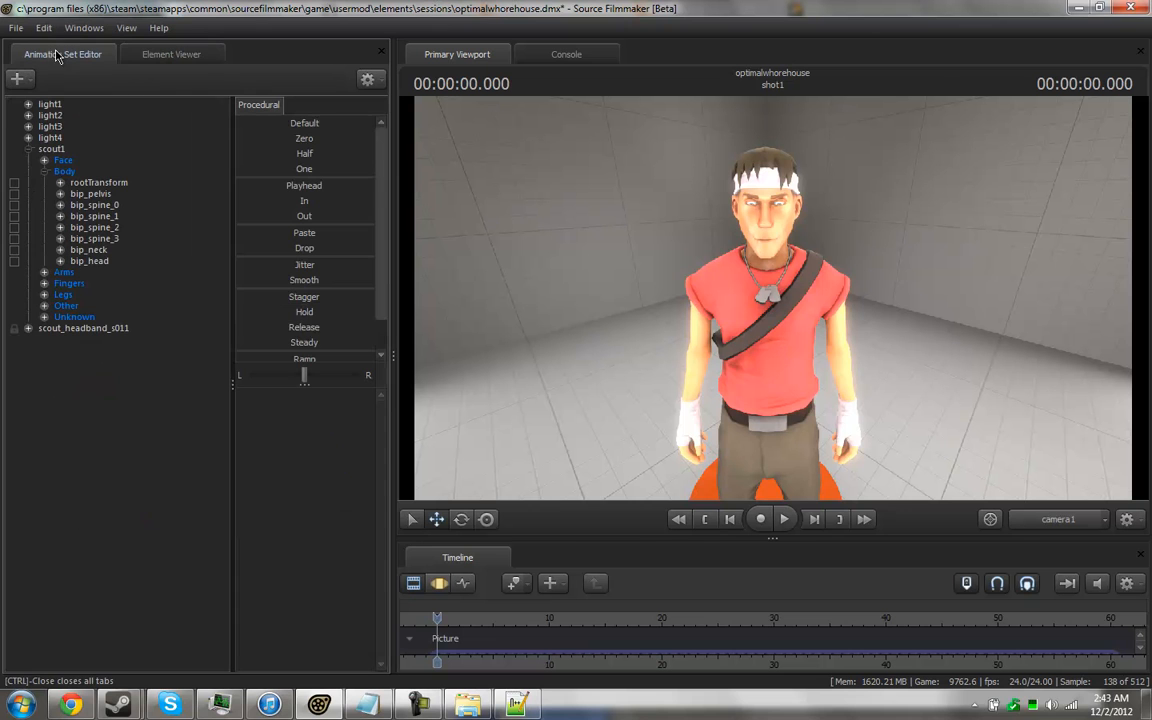
right_click(68, 377)
click(172, 419)
key(Down)
key(Down)
key(Down)
key(Down)
key(Down)
key(Down)
key(Down)
key(Down)
key(Down)
key(Down)
key(Down)
key(Down)
key(Down)
key(Down)
key(Down)
key(Down)
key(Down)
key(Down)
key(Down)
key(Down)
key(Down)
key(Down)
key(Down)
key(Down)
key(Down)
key(Down)
key(Down)
key(Down)
key(Down)
key(Down)
key(Down)
key(Down)
key(Down)
key(Down)
key(Down)
key(Down)
key(Down)
key(Down)
key(Down)
key(Down)
key(Down)
key(Down)
key(Down)
key(Down)
key(Down)
key(Down)
key(Down)
key(Down)
key(Down)
key(Down)
key(Down)
key(Down)
key(Down)
key(Down)
key(Down)
key(Down)
key(Up)
key(Up)
key(Down)
key(Down)
key(Down)
key(Up)
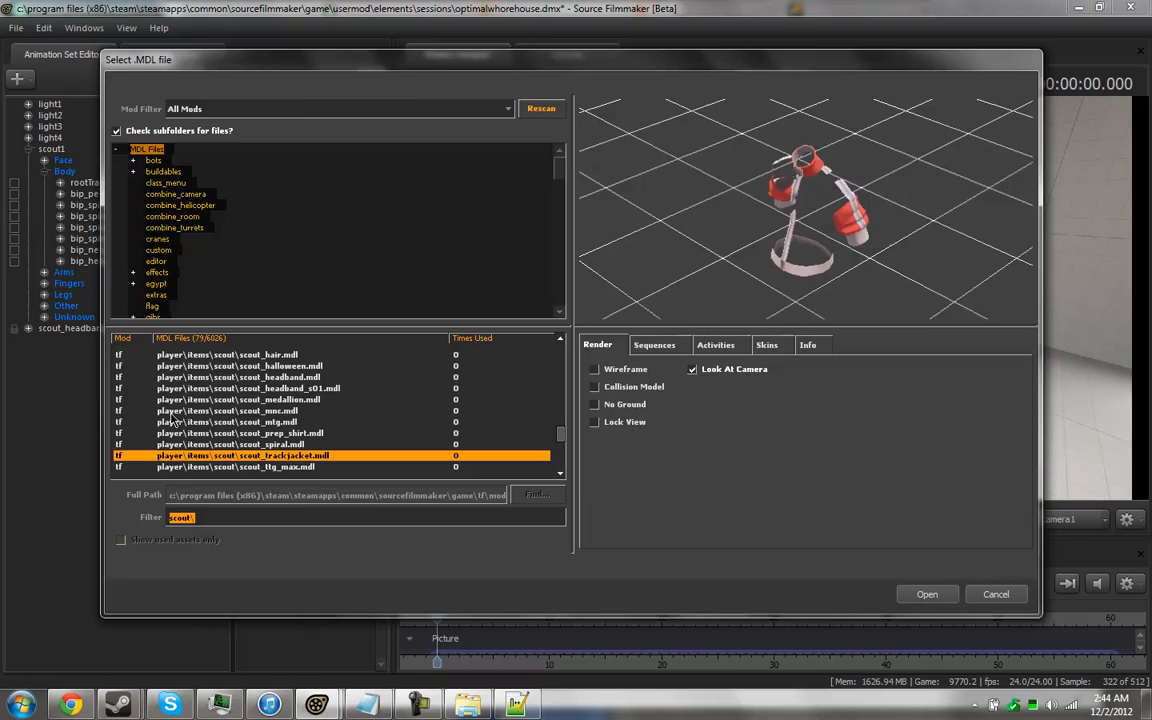
key(Return)
Lock the track jacket's pelvis, spine 0 to 3, neck and head bones to the matching bones of scout1.
click(28, 339)
click(44, 350)
click(44, 451)
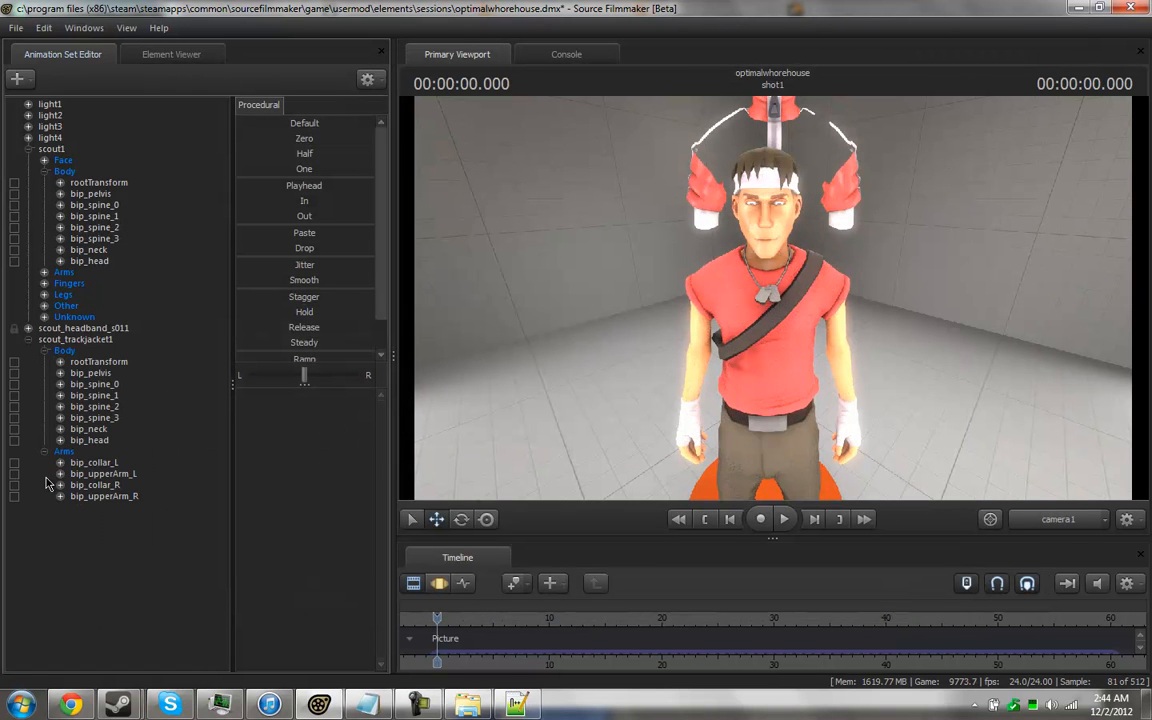
click(45, 260)
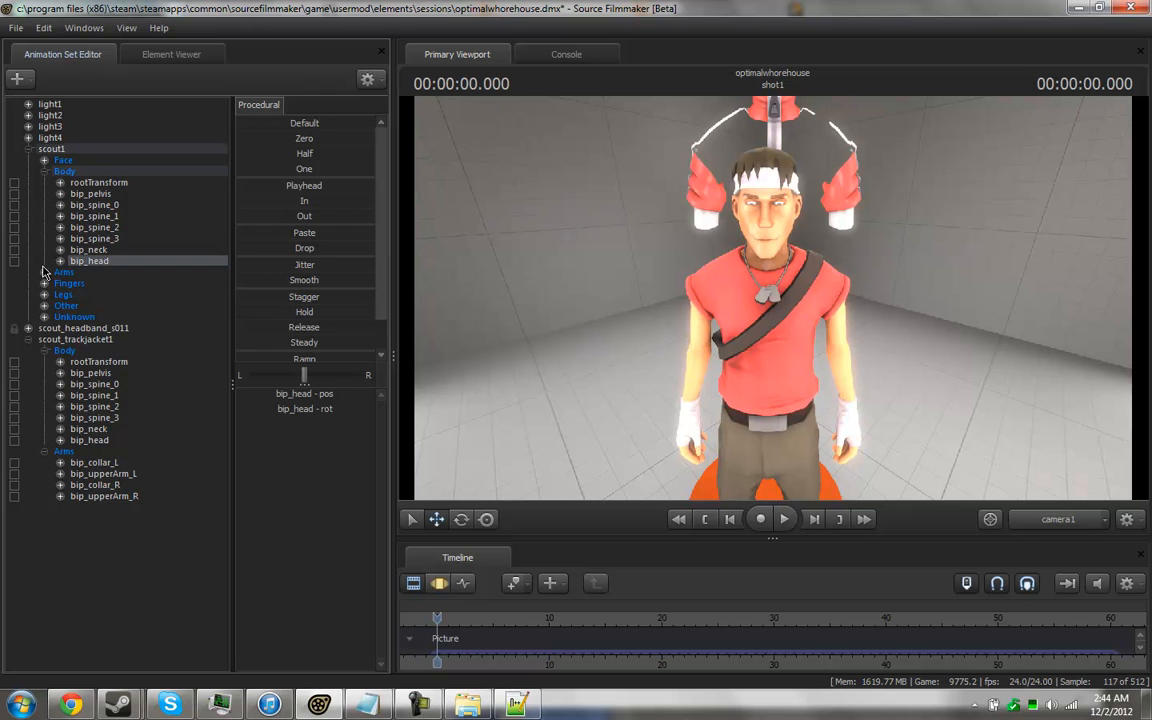
click(44, 272)
click(136, 643)
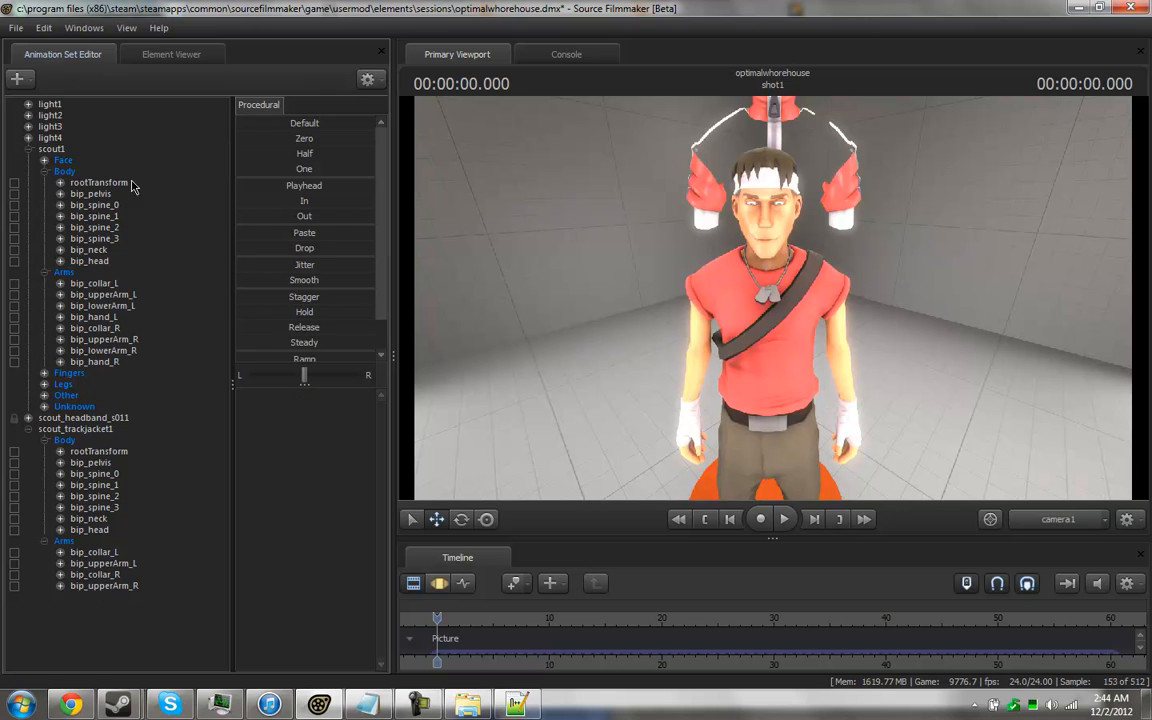
drag(99, 193, 104, 210)
drag(24, 517, 14, 465)
drag(90, 205, 14, 473)
drag(93, 216, 26, 488)
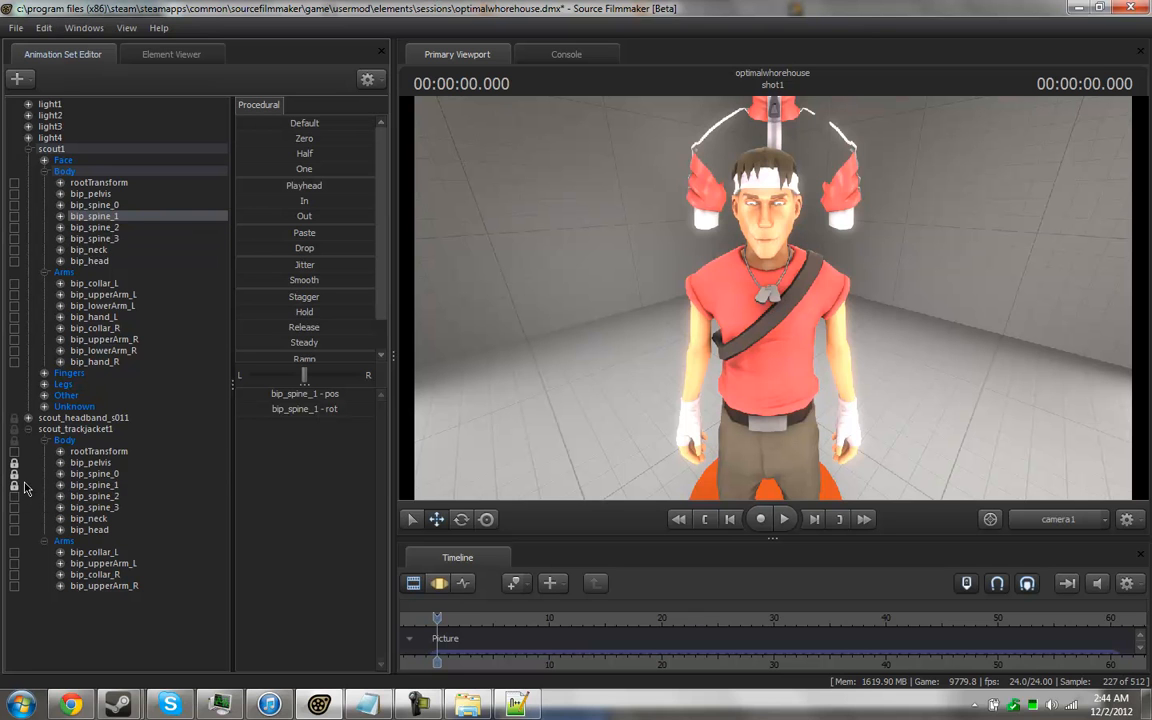
drag(80, 228, 17, 498)
drag(90, 238, 16, 507)
drag(84, 250, 20, 513)
drag(77, 262, 20, 530)
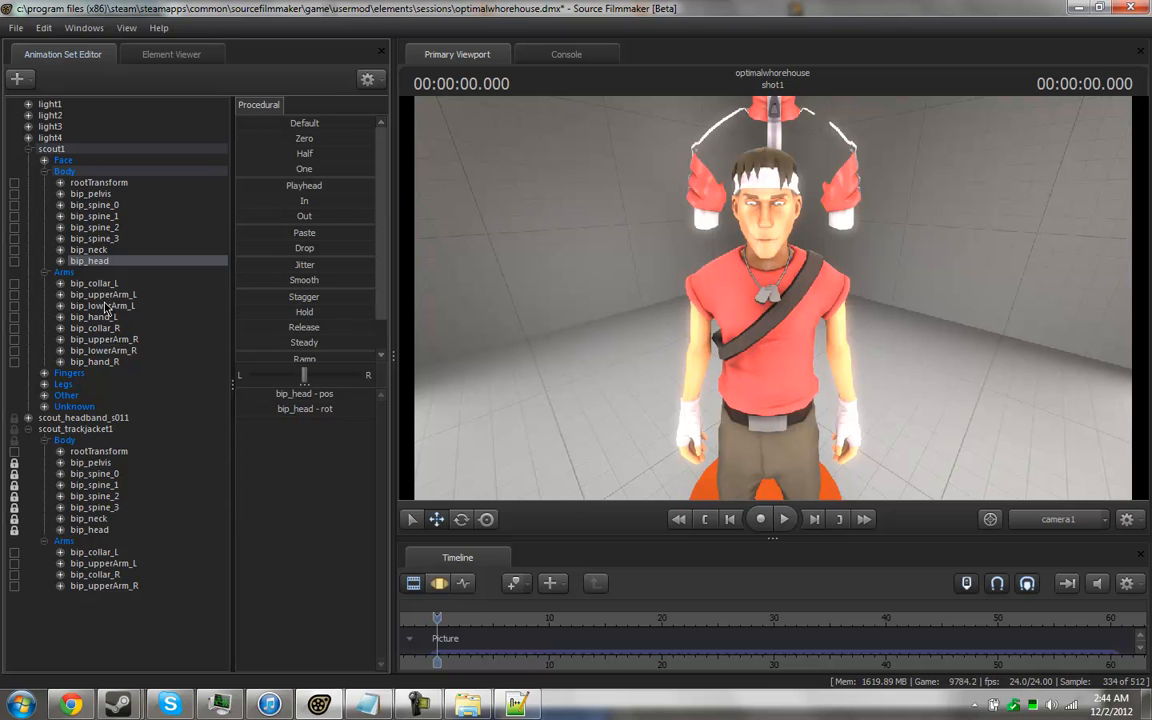
Lock the track jacket's left and right collar and upper arm bones to the matching scout1 arm bones.
drag(99, 287, 16, 556)
drag(103, 298, 15, 567)
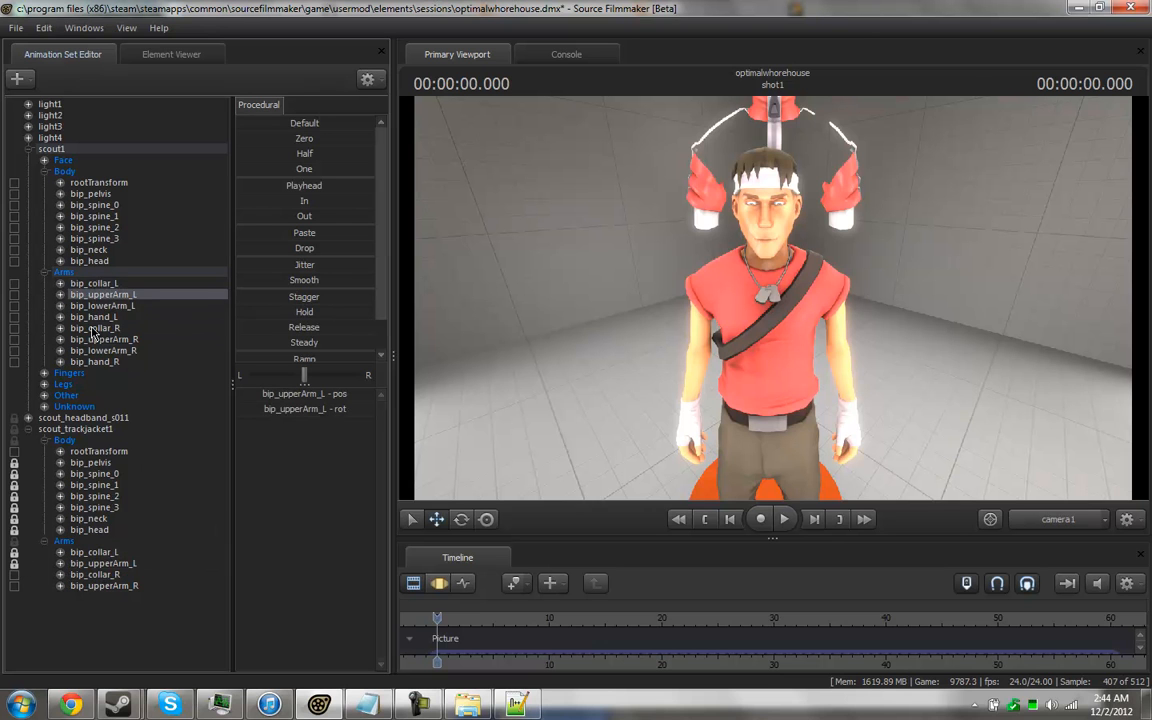
drag(90, 330, 20, 578)
drag(90, 343, 14, 590)
Zero all of the track jacket's bones in the Motion Editor to fit it onto the Scout, and return to the Clip Editor.
click(62, 430)
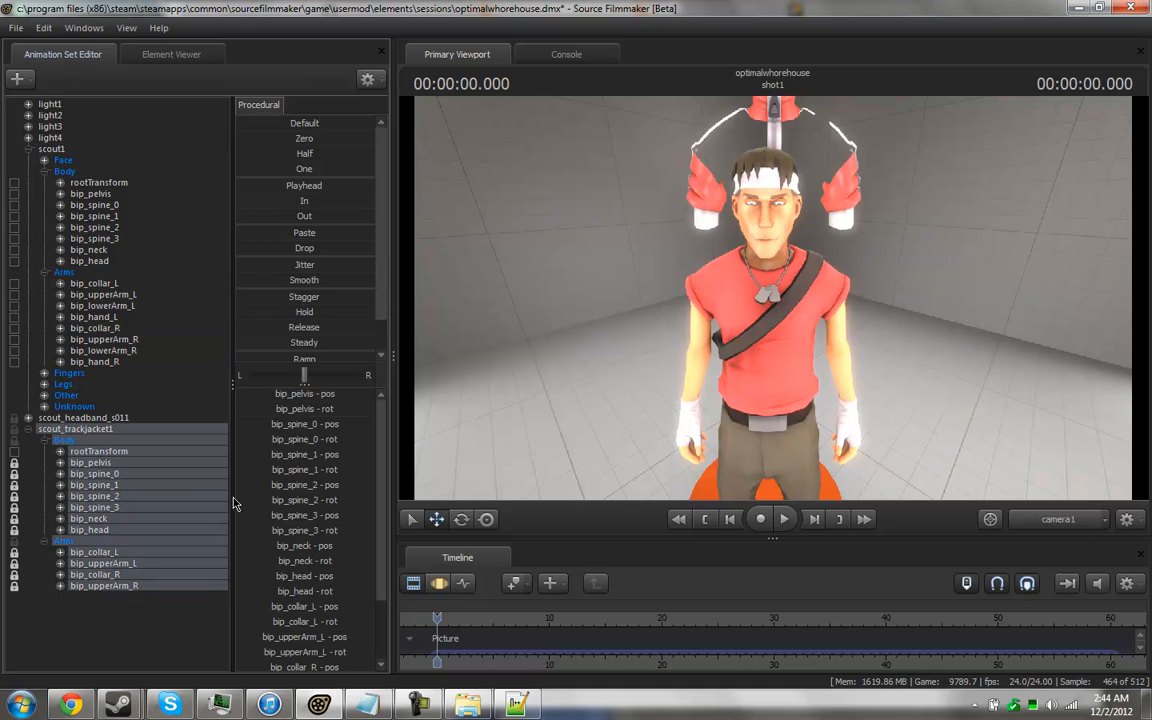
click(439, 584)
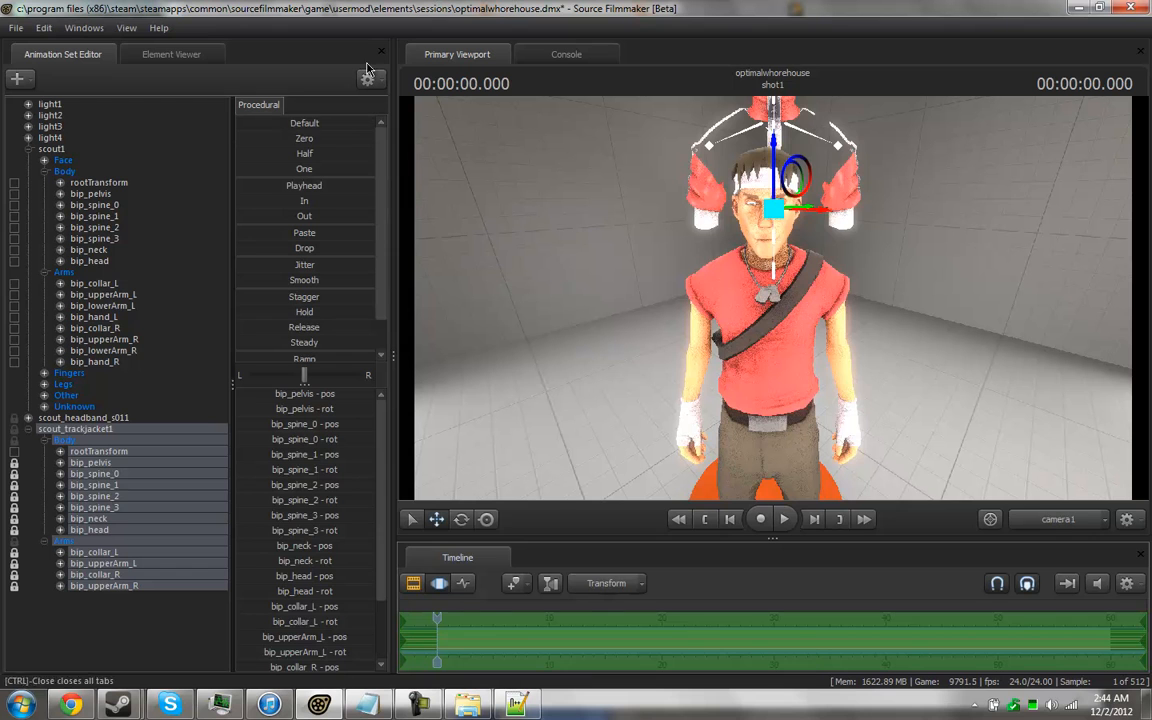
click(249, 141)
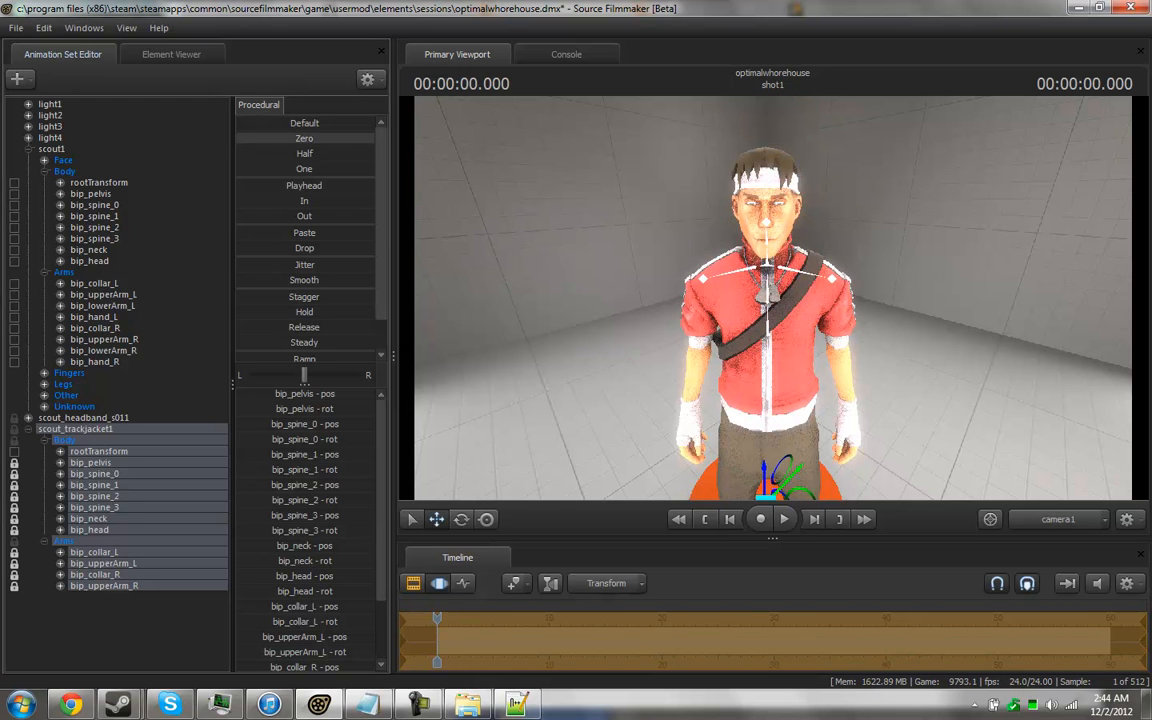
click(413, 586)
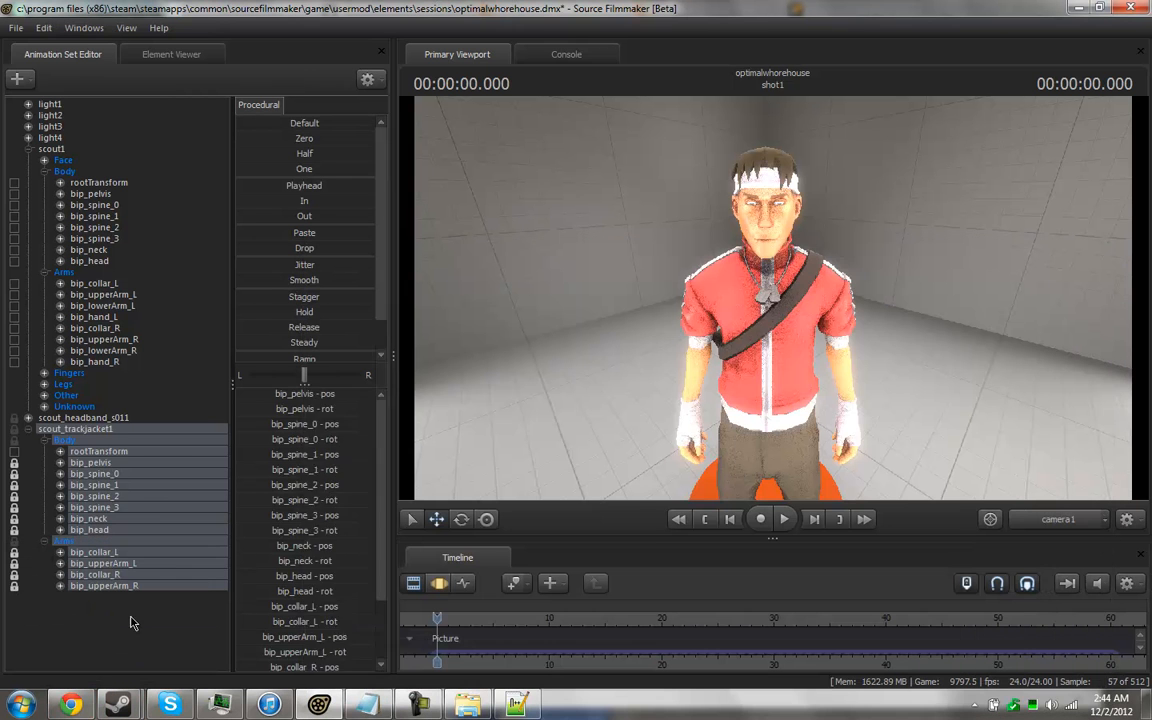
Show the track jacket's model in the Element Viewer and add an element_array attribute named materials to it.
click(36, 431)
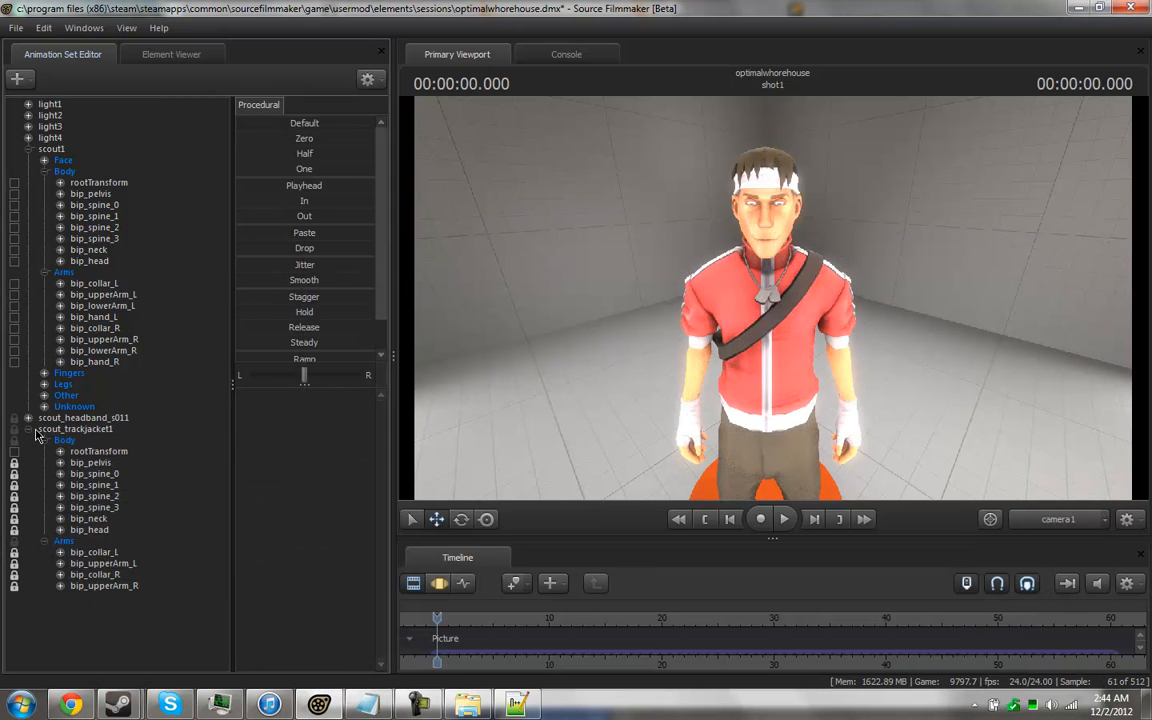
right_click(58, 432)
mouse_move(164, 542)
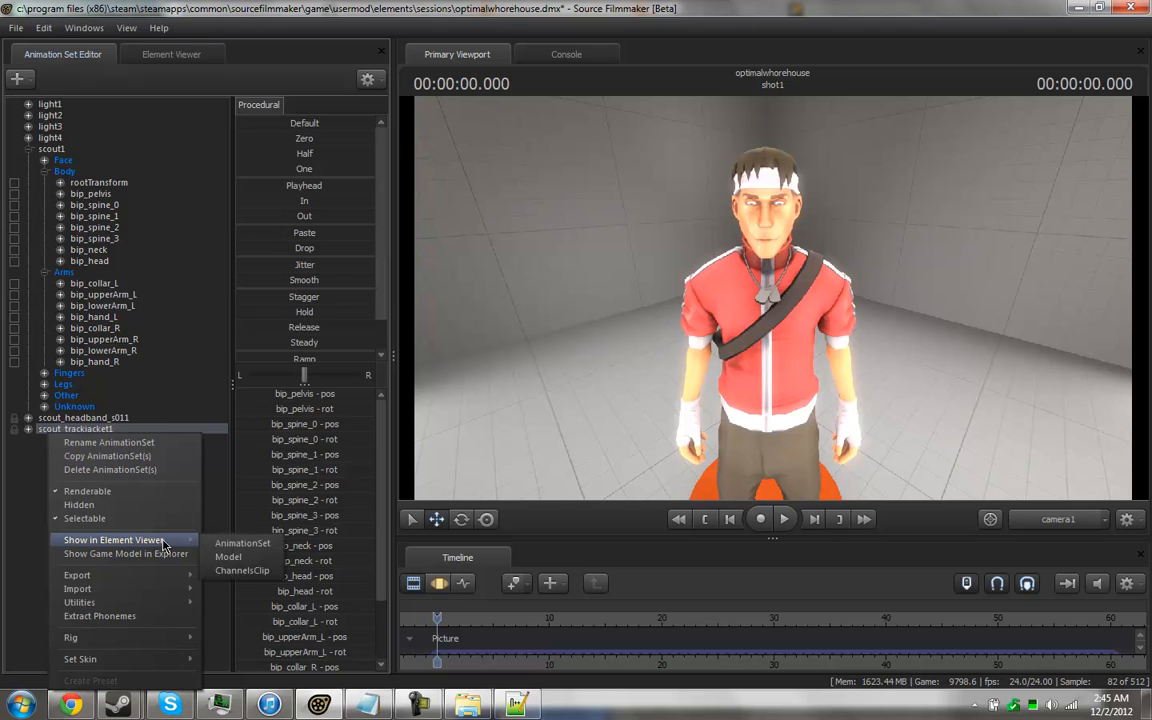
click(227, 555)
right_click(100, 118)
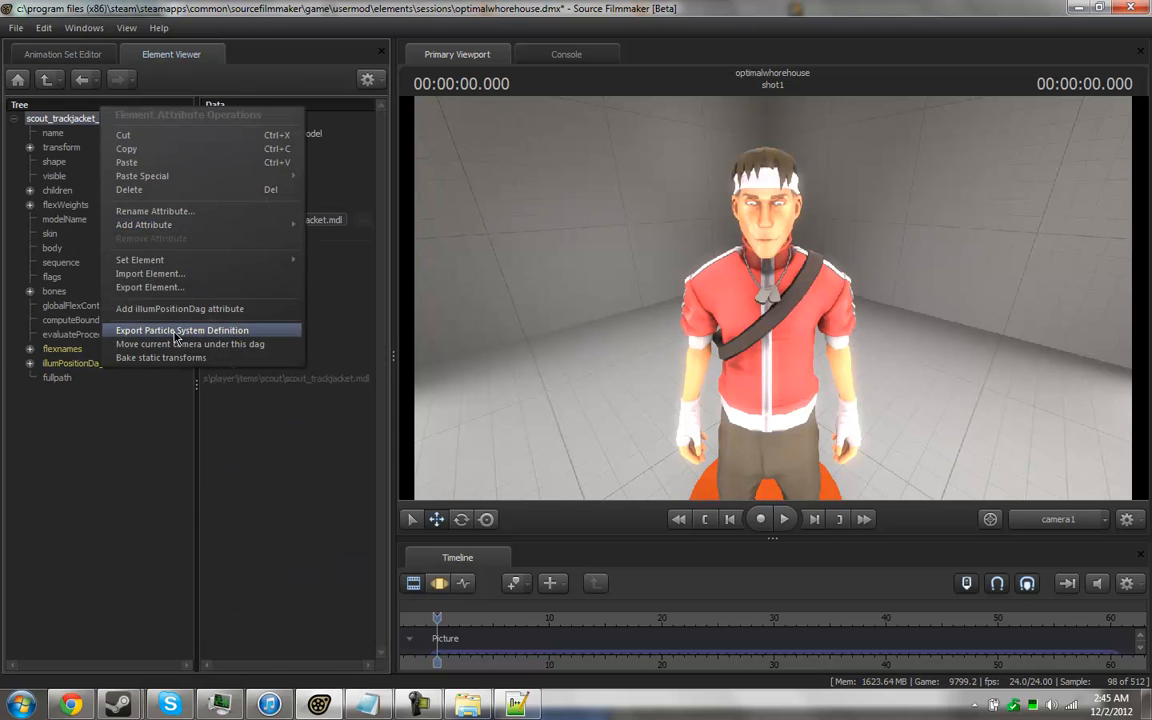
mouse_move(248, 225)
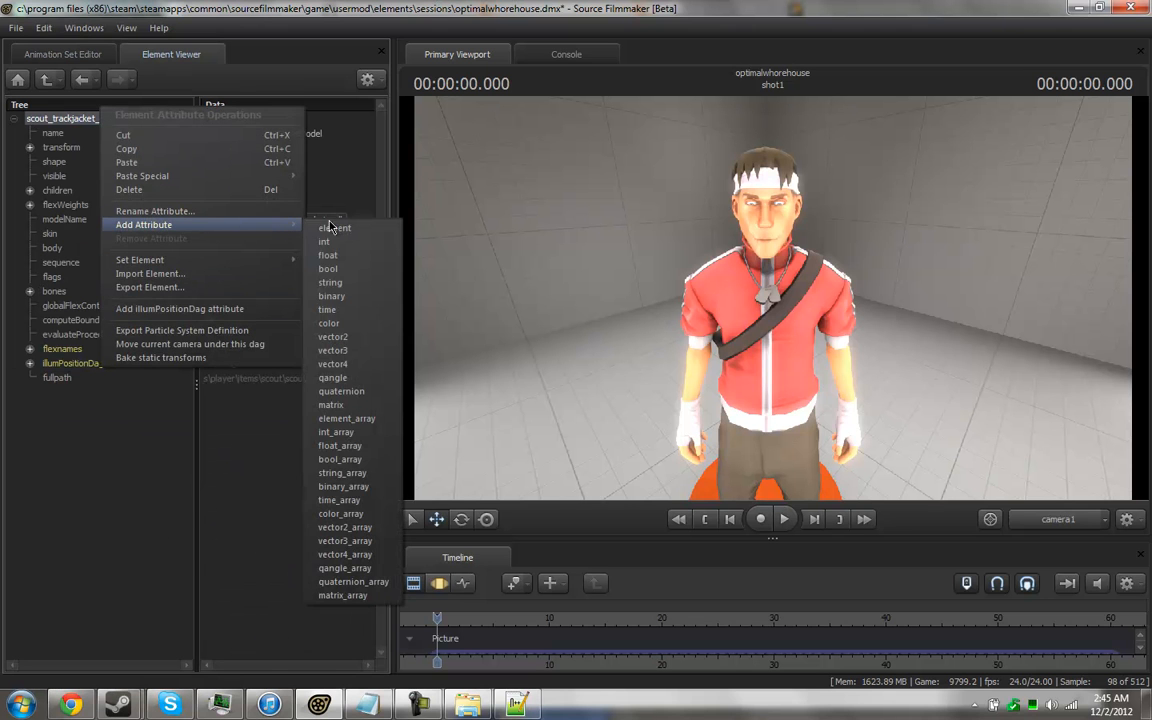
click(346, 418)
text(materials)
key(Return)
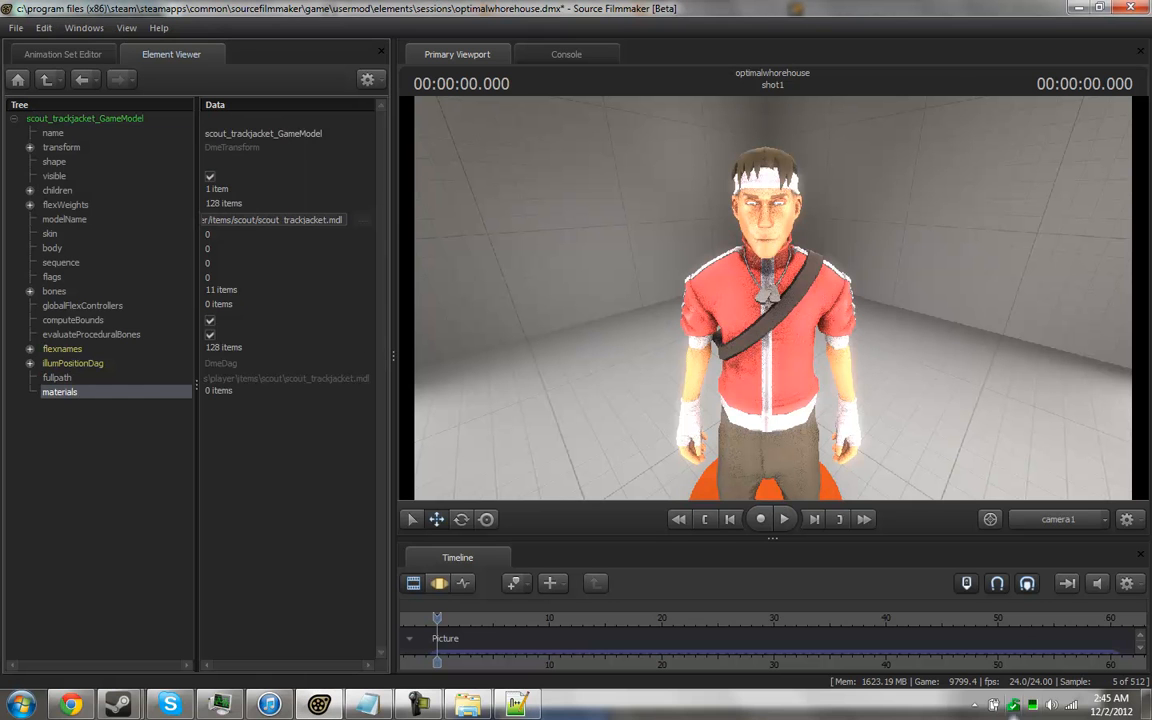
Import Hat Proxy.dmx into the track jacket's materials array and expand its proxy material attributes.
right_click(147, 388)
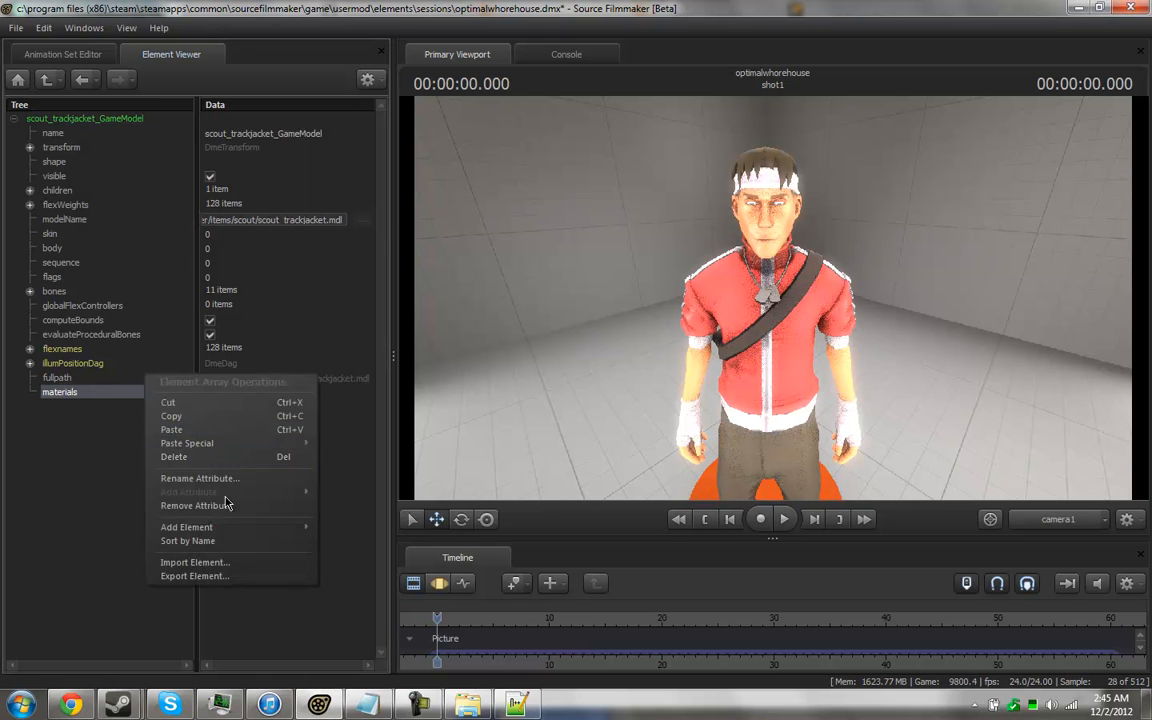
click(236, 561)
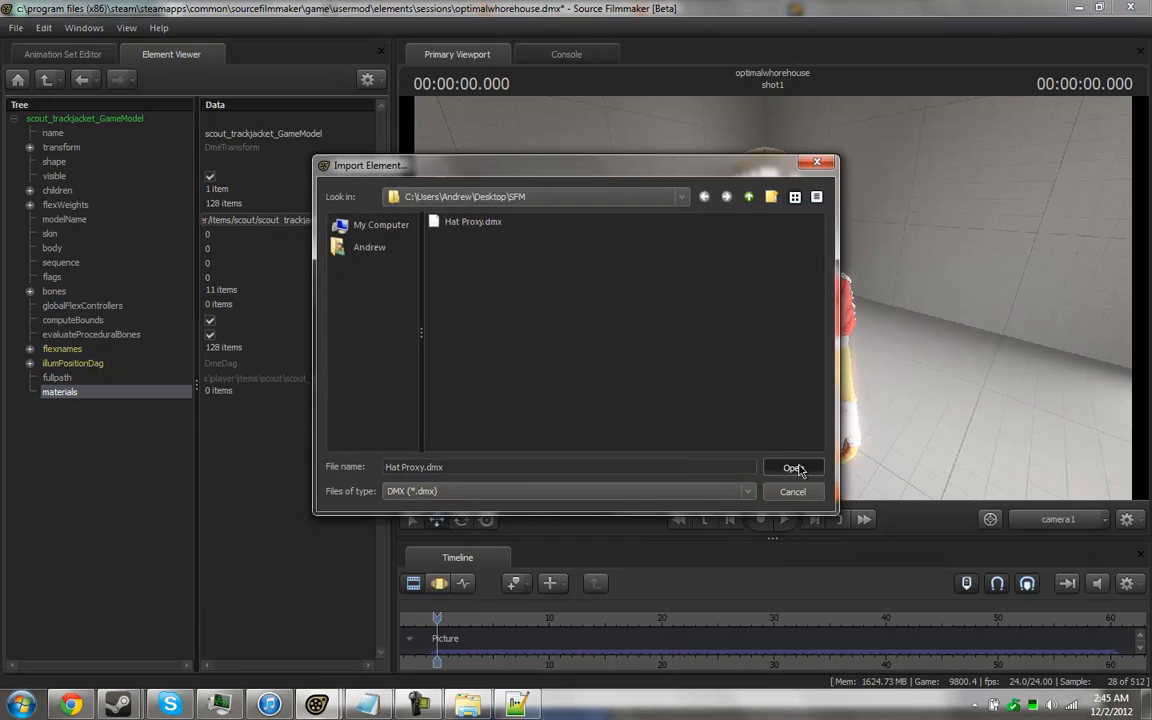
click(789, 465)
click(32, 394)
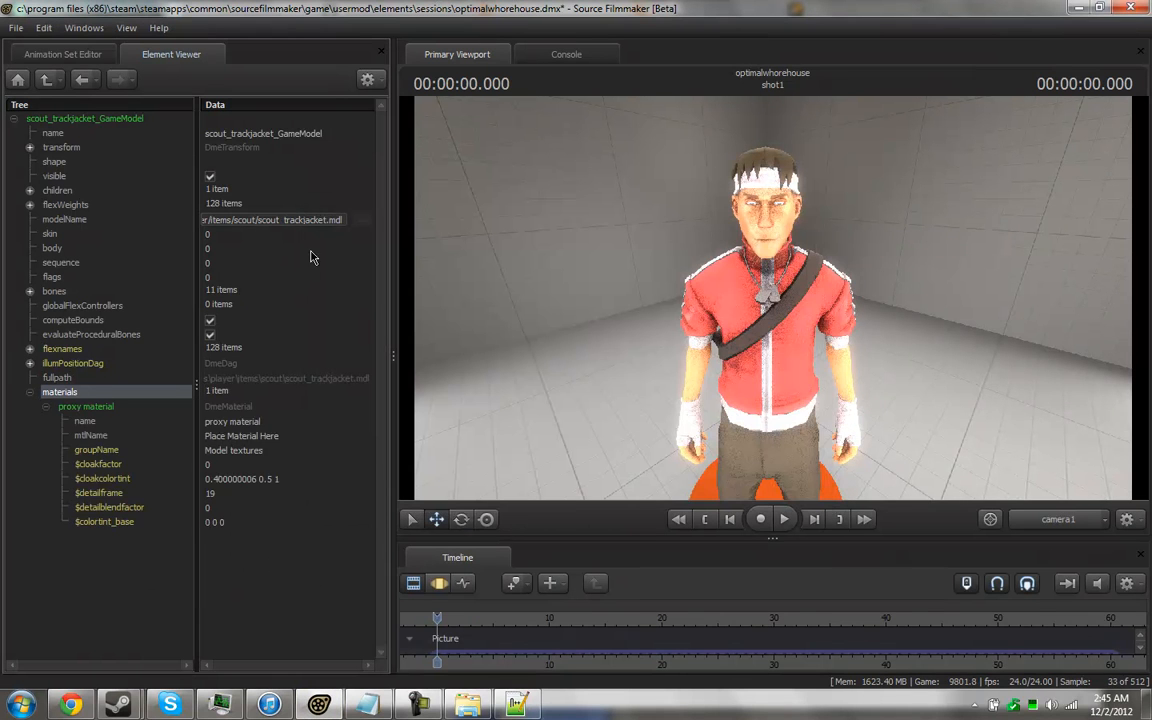
Set the track jacket proxy's mtlName to models/player/items/scout/scout_trackjacket, copied from its modelName without the .mdl extension.
click(331, 220)
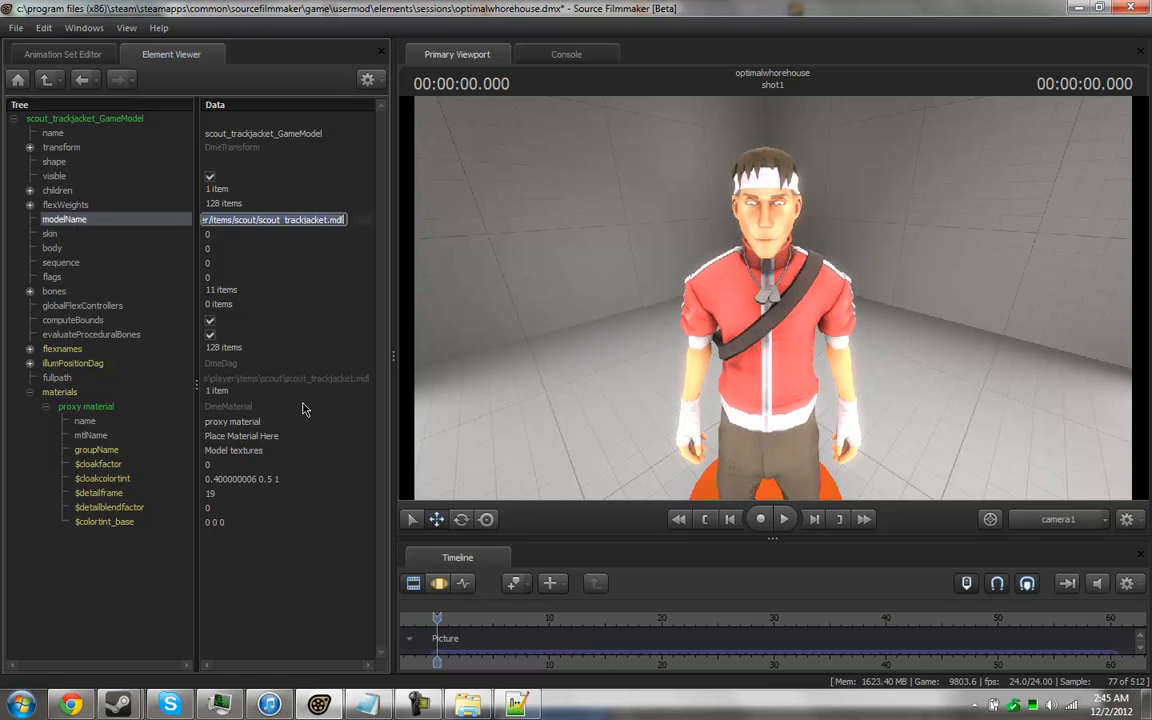
click(290, 436)
key(ctrl+a)
text(models/player/items/scout/scout_trackjacket.mdl)
key(BackSpace)
key(BackSpace)
key(BackSpace)
key(BackSpace)
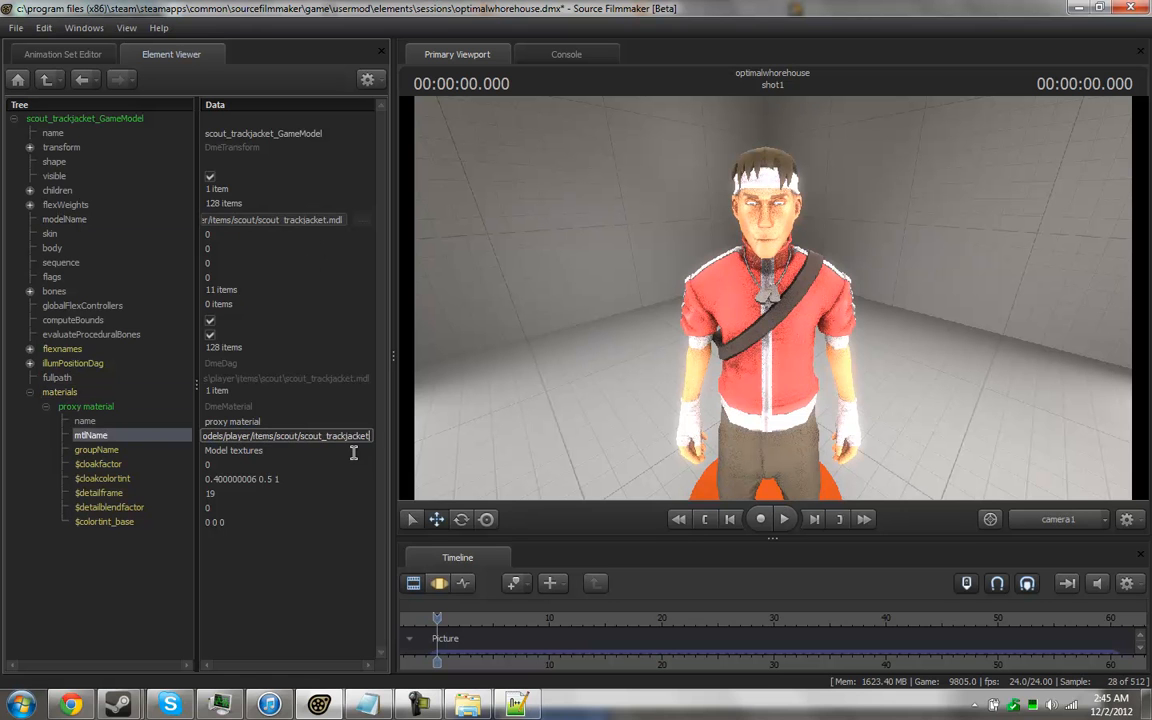
key(Return)
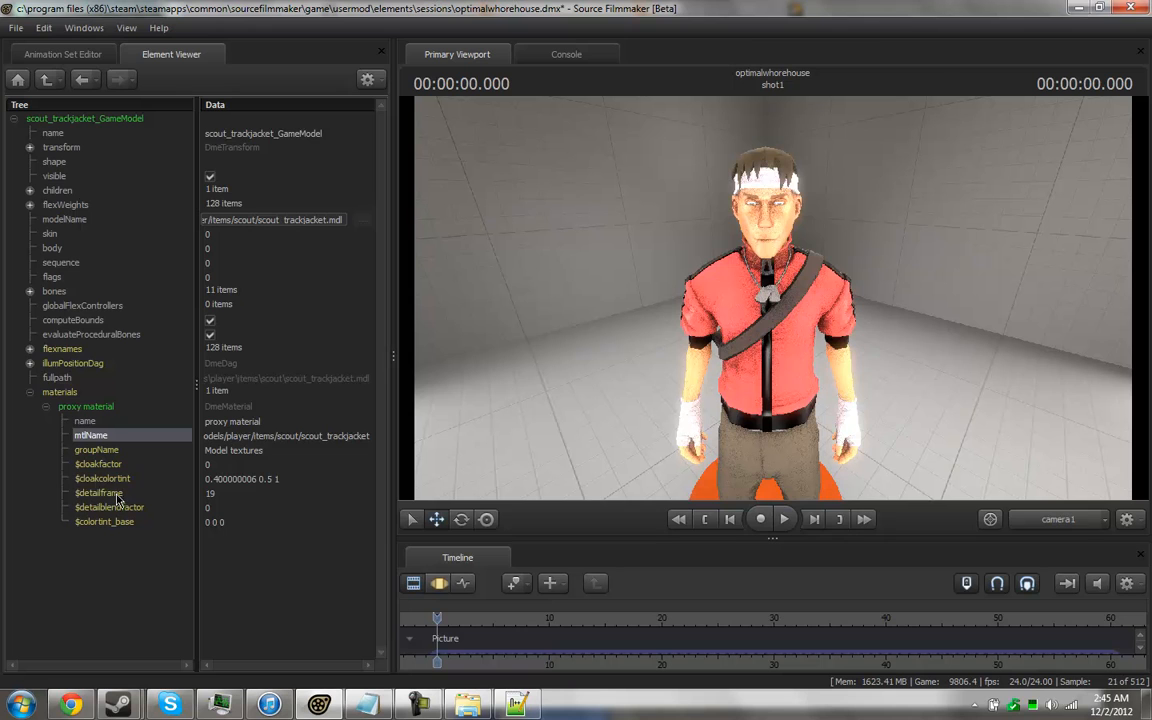
Copy the Noble Hatter's Violet value, set the track jacket's $colortint_base to 0.3176 0.2196 0.2902, and reopen the loadout notes.
key(alt+Tab)
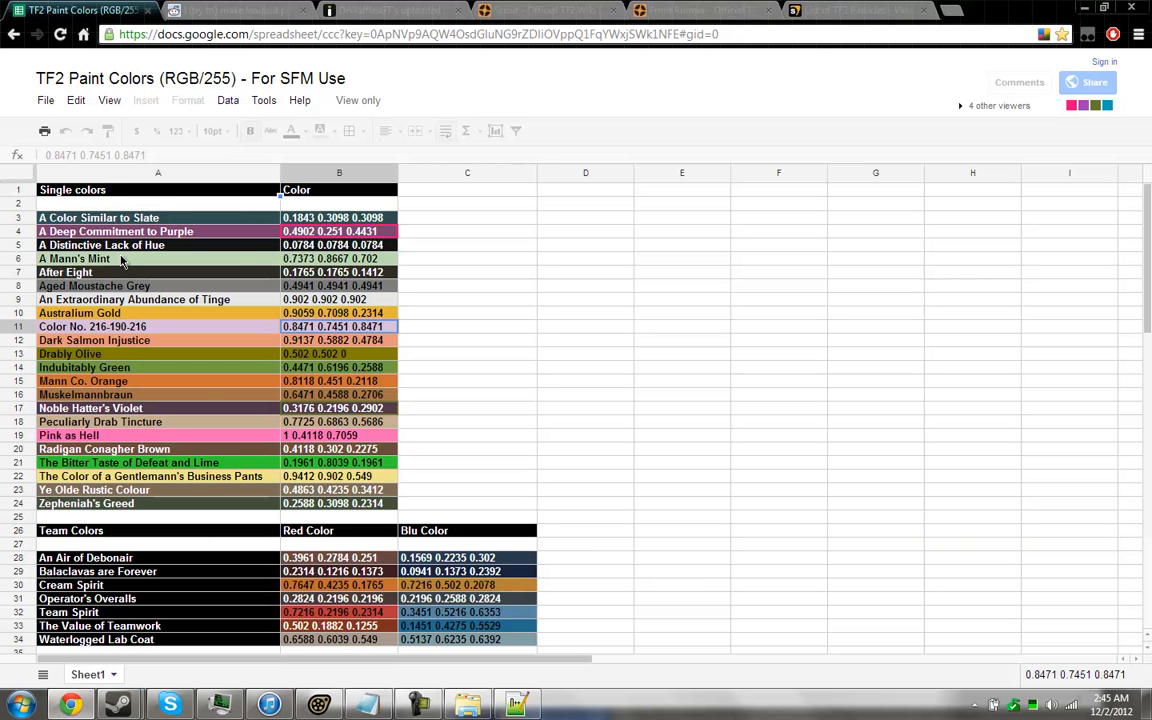
click(300, 408)
key(ctrl+c)
key(alt+Tab)
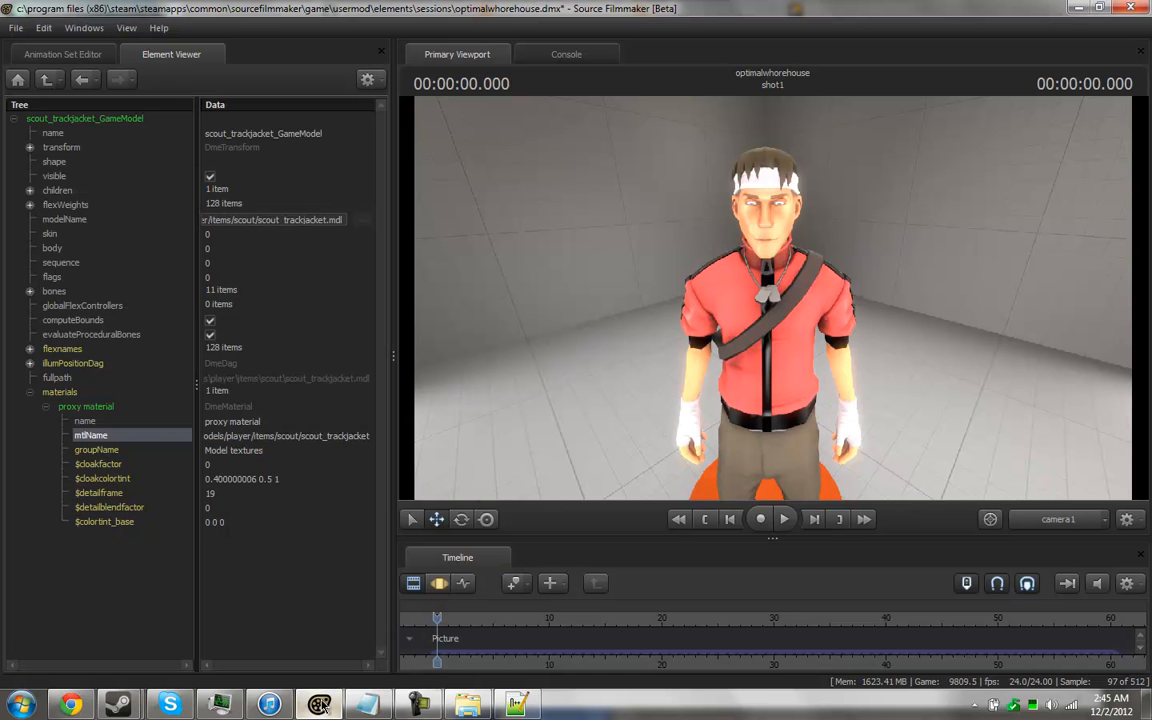
click(265, 521)
key(ctrl+v)
key(Return)
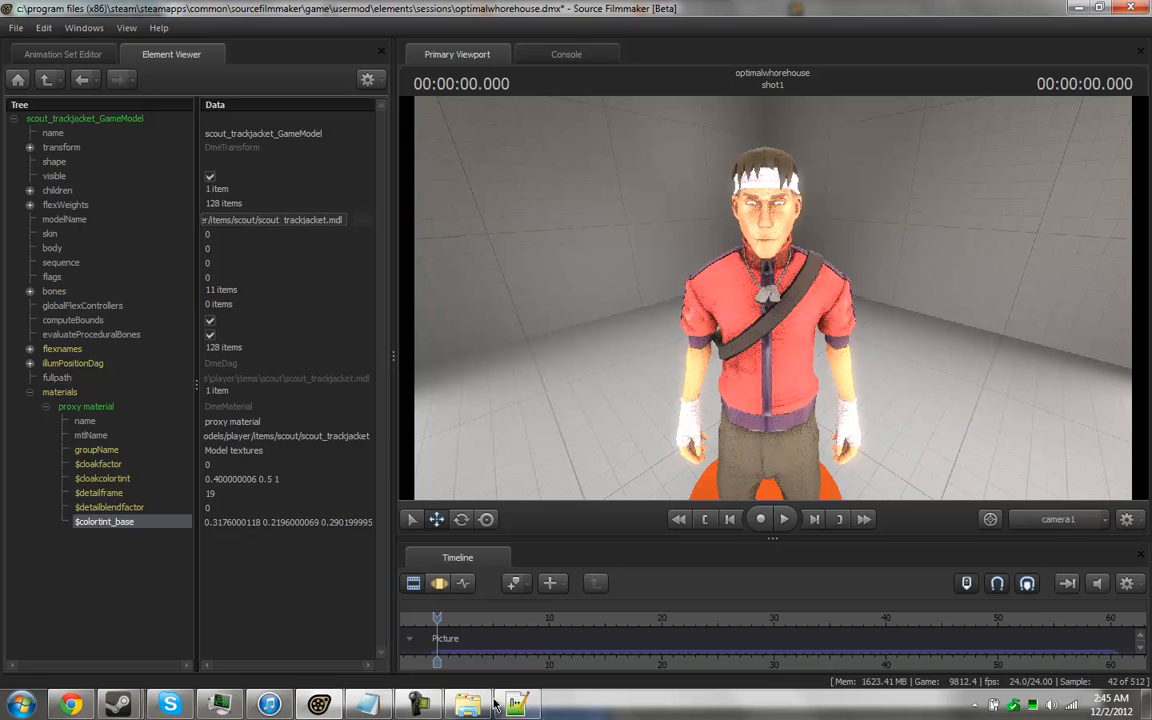
click(367, 704)
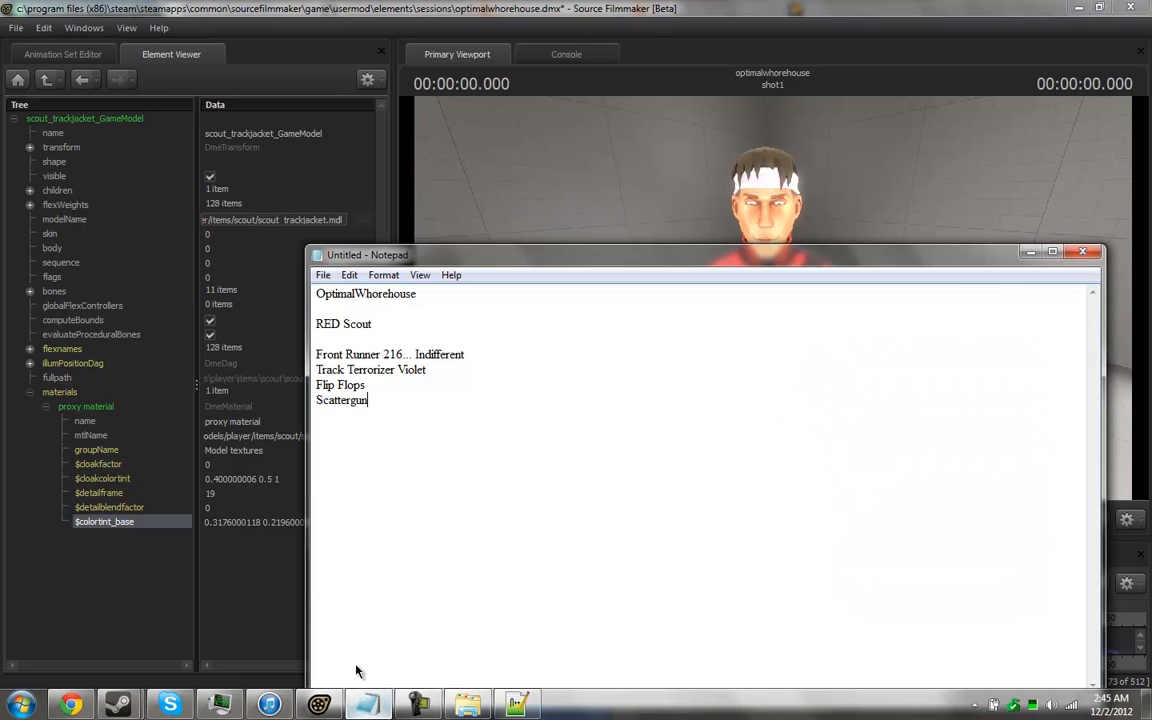
Leave the notes and create an animation set for the Scout model player\items\scout\flipflops.mdl.
click(110, 388)
click(56, 57)
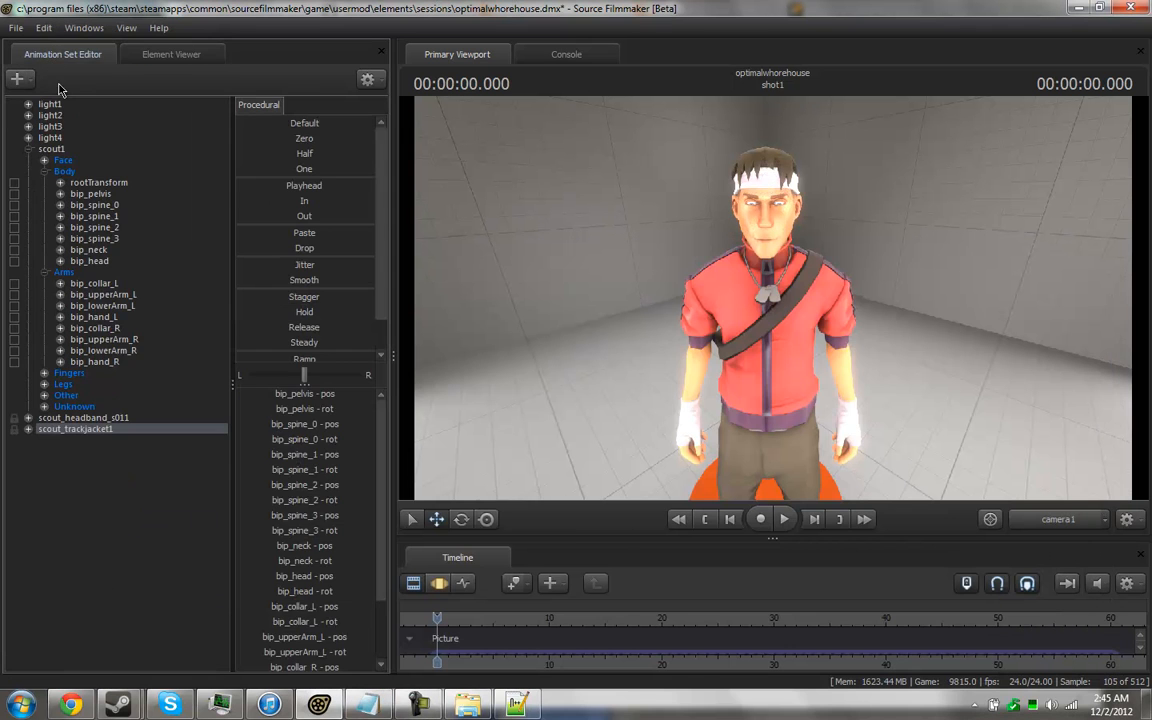
right_click(112, 491)
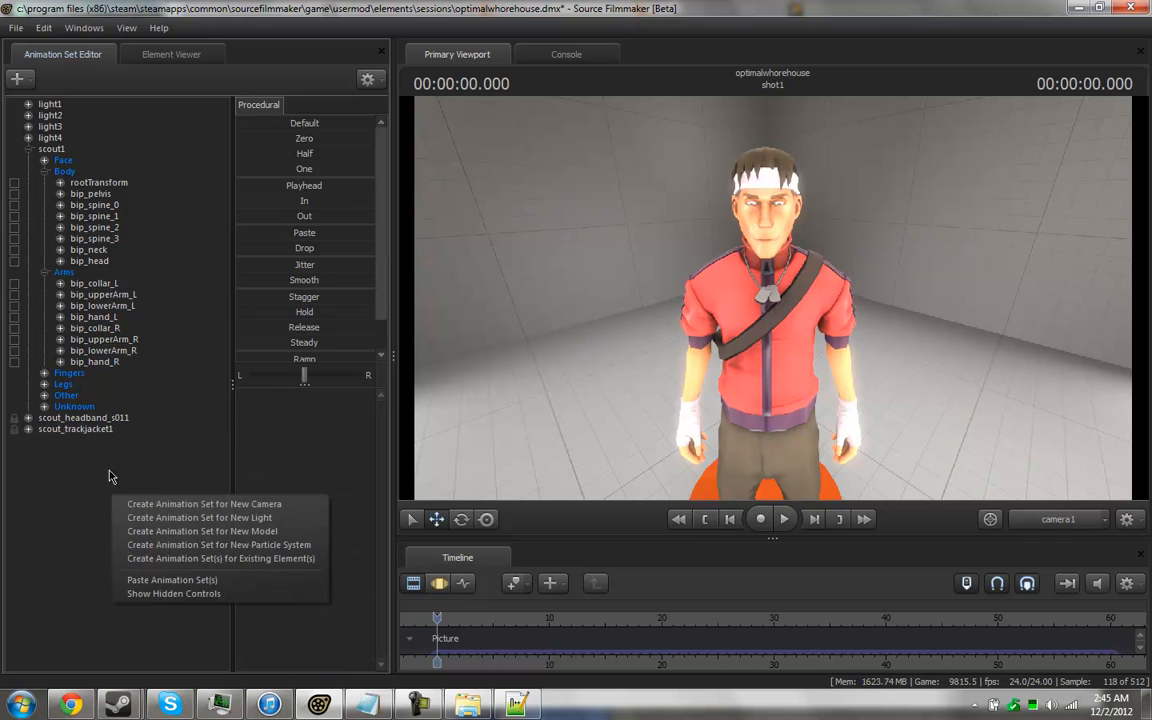
click(200, 531)
key(Down)
key(Down)
key(Down)
key(Down)
key(Down)
key(Down)
key(Down)
key(Down)
key(Down)
key(Down)
key(Down)
key(Down)
key(Down)
key(Down)
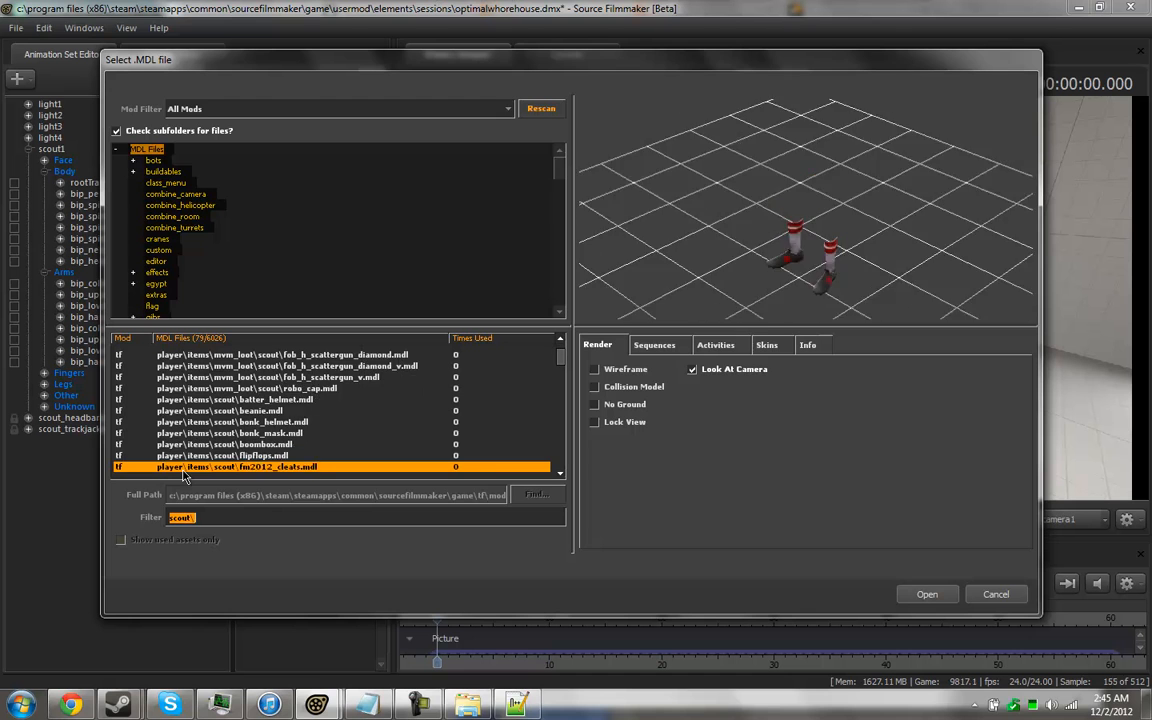
key(Up)
key(Up)
key(Up)
key(Up)
key(Down)
key(Return)
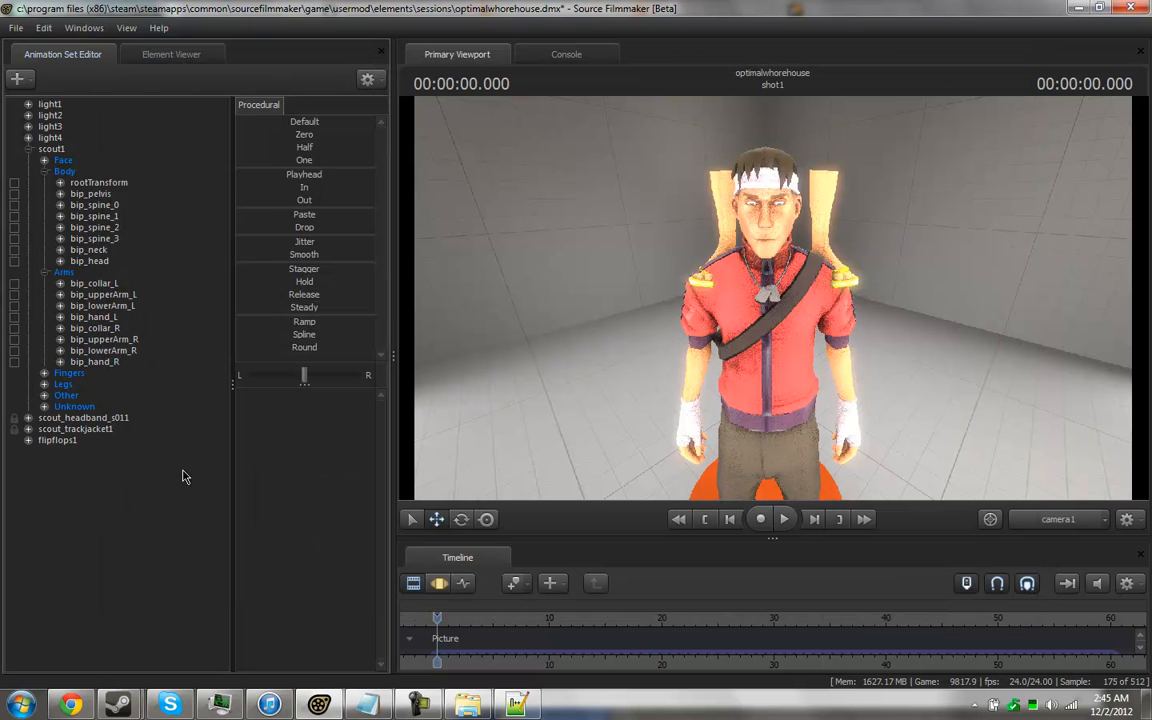
Expand the Legs bone groups of flipflops1 and scout1, and collapse their Body groups and the Scout's Face and Arms.
click(28, 440)
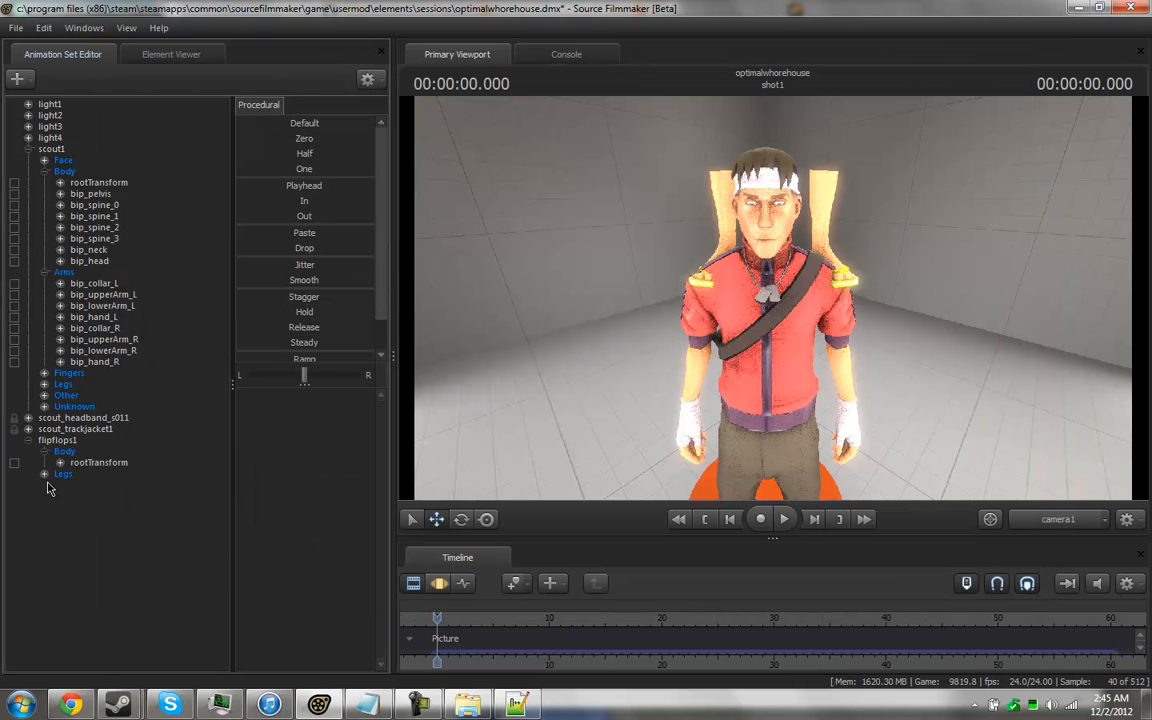
click(44, 474)
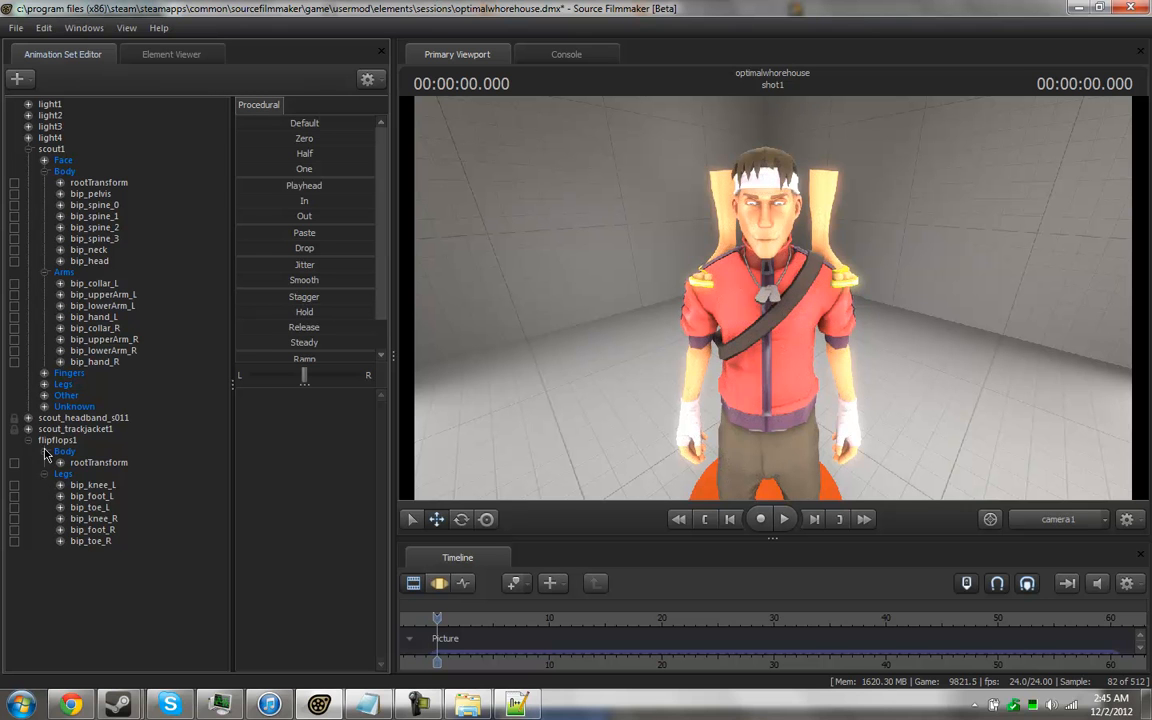
click(44, 452)
click(45, 161)
click(43, 169)
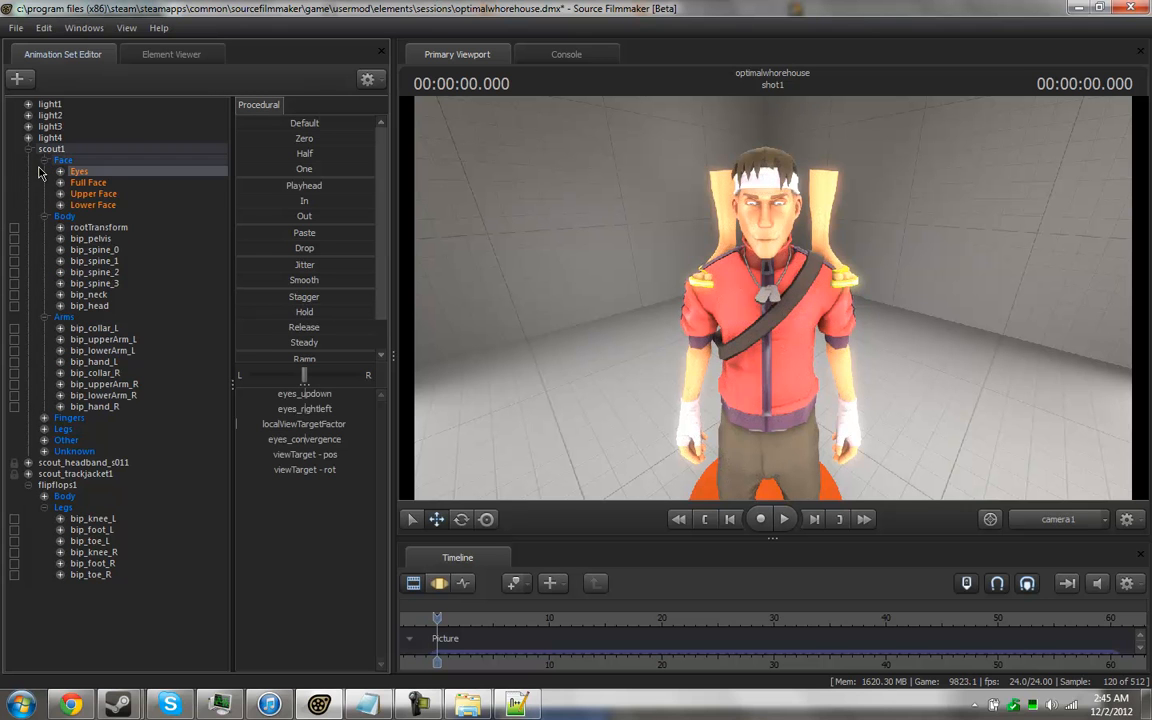
click(44, 161)
click(44, 172)
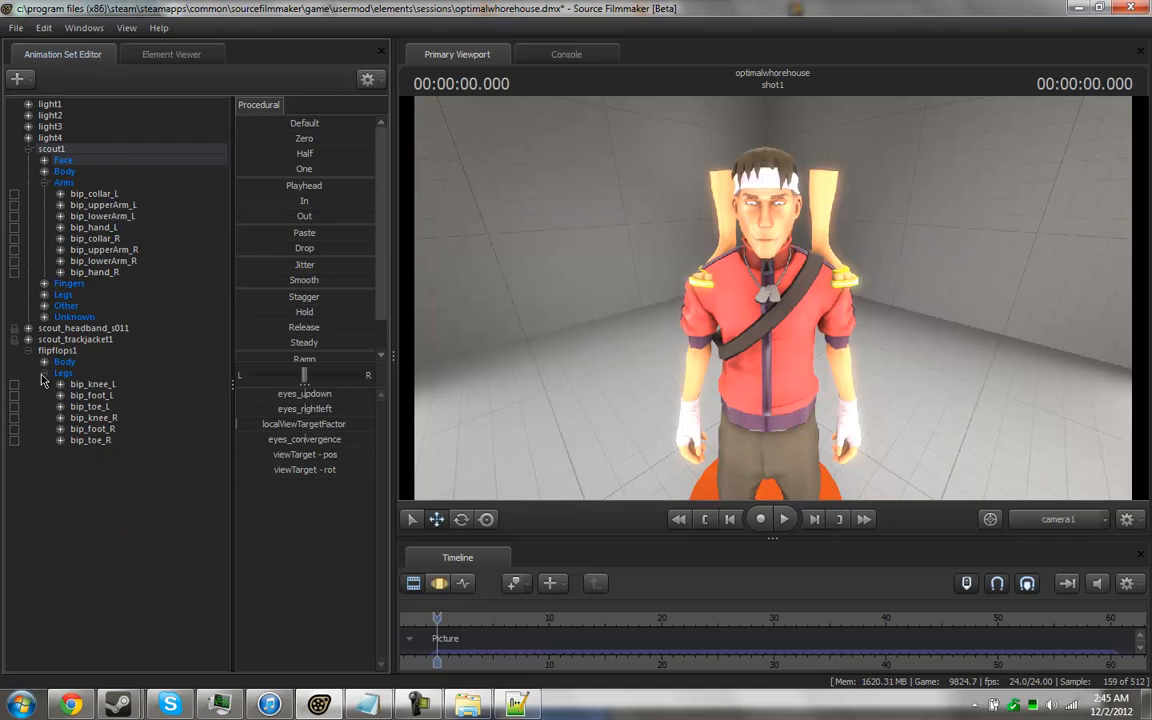
click(44, 183)
click(45, 206)
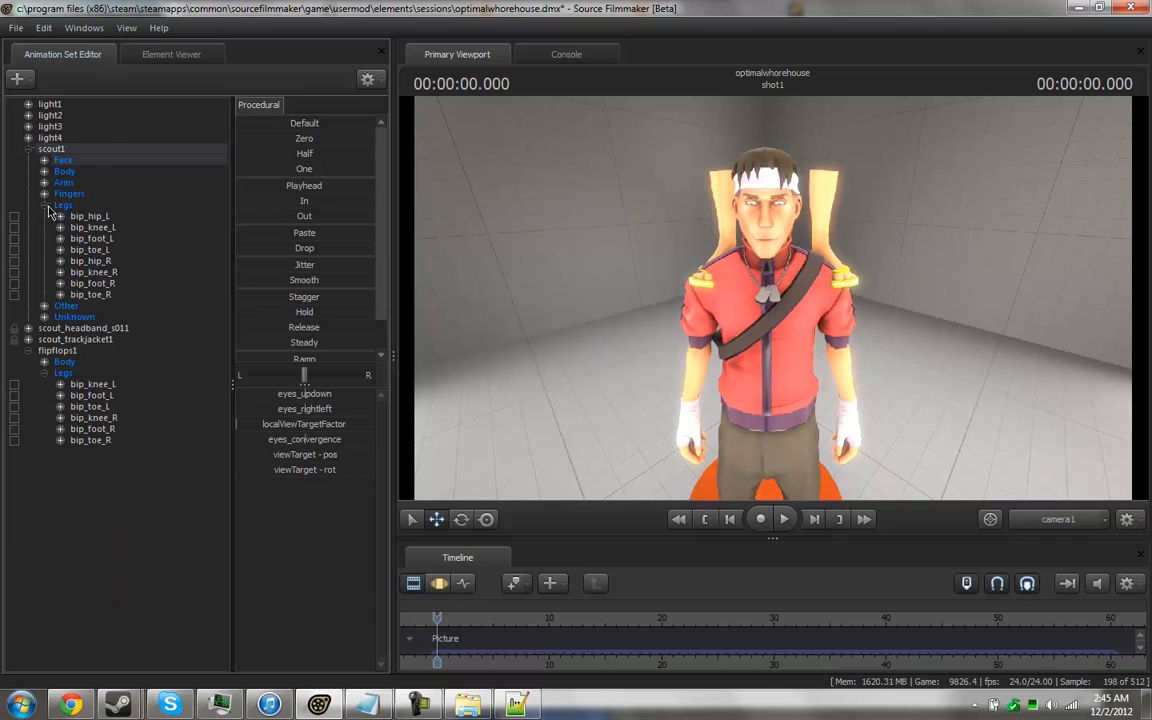
Lock the knee, foot and toe bones of flipflops1 on both sides to the Scout's matching leg bones.
click(102, 208)
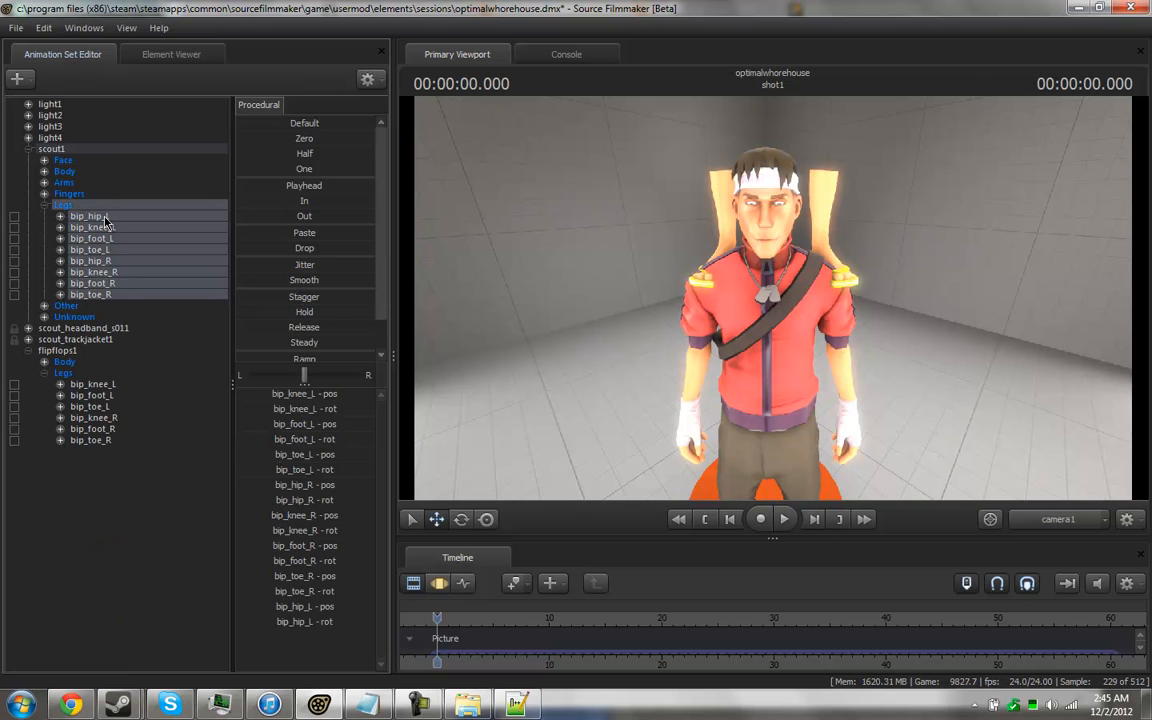
drag(100, 227, 14, 395)
drag(95, 250, 15, 408)
drag(89, 262, 14, 417)
drag(76, 287, 16, 432)
drag(90, 294, 16, 442)
Switch to the Motion Editor and apply the Zero preset fully to all controls of flipflops1.
click(441, 585)
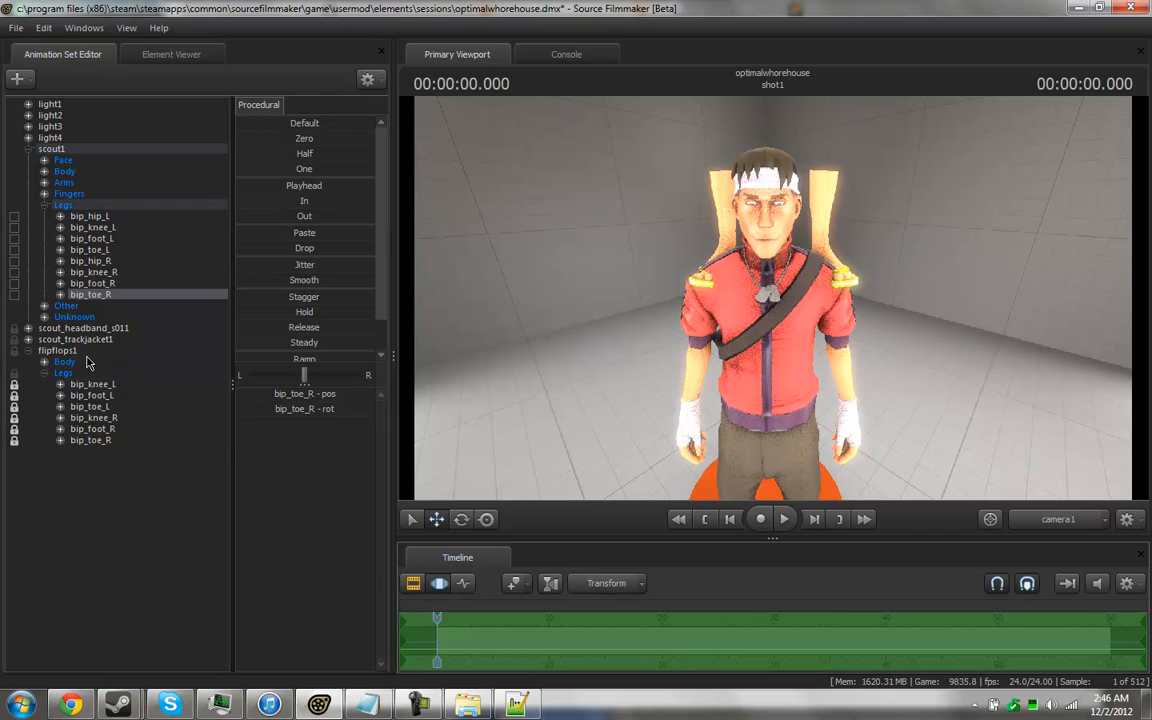
click(82, 354)
drag(244, 142, 376, 142)
Examine how the flip flops sit on the Scout's feet, in the work camera and in game mode.
drag(589, 368, 589, 368)
key(s)
key(x)
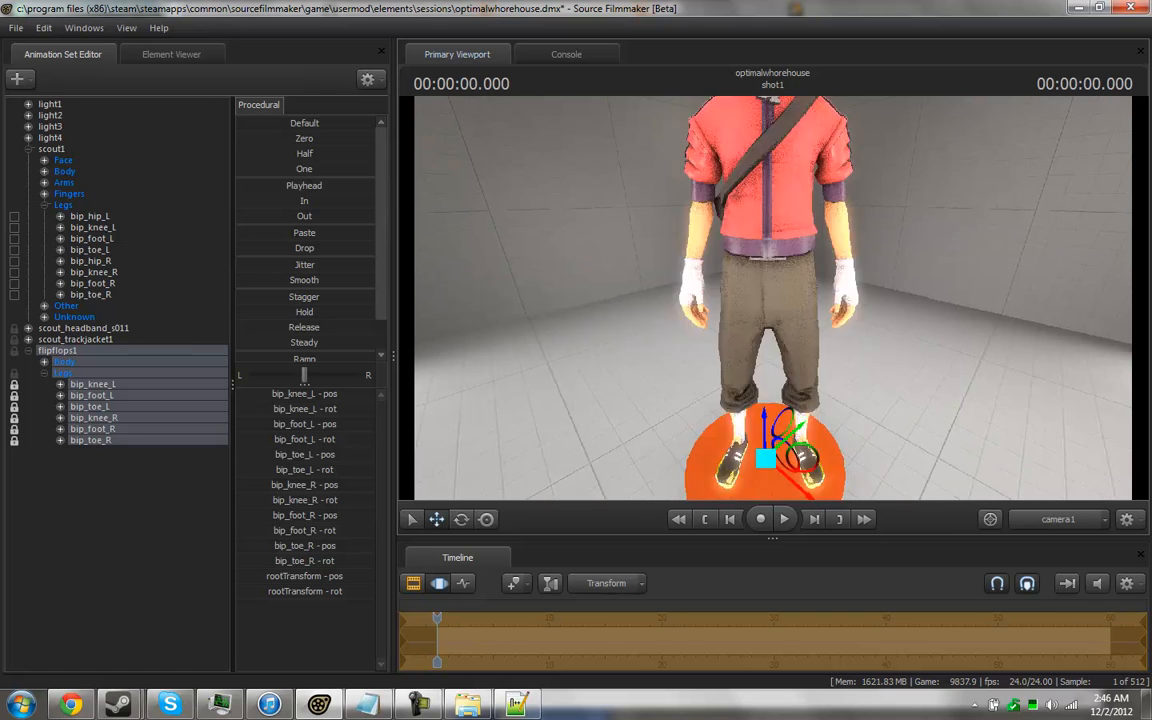
key(w)
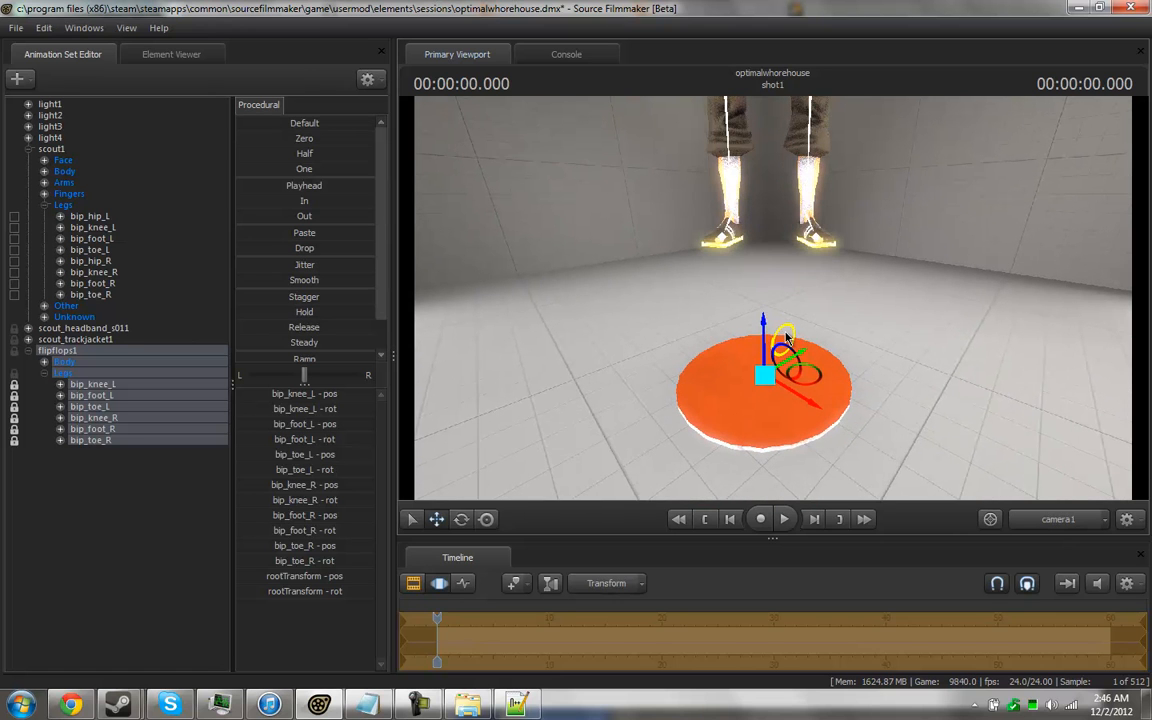
key(F11)
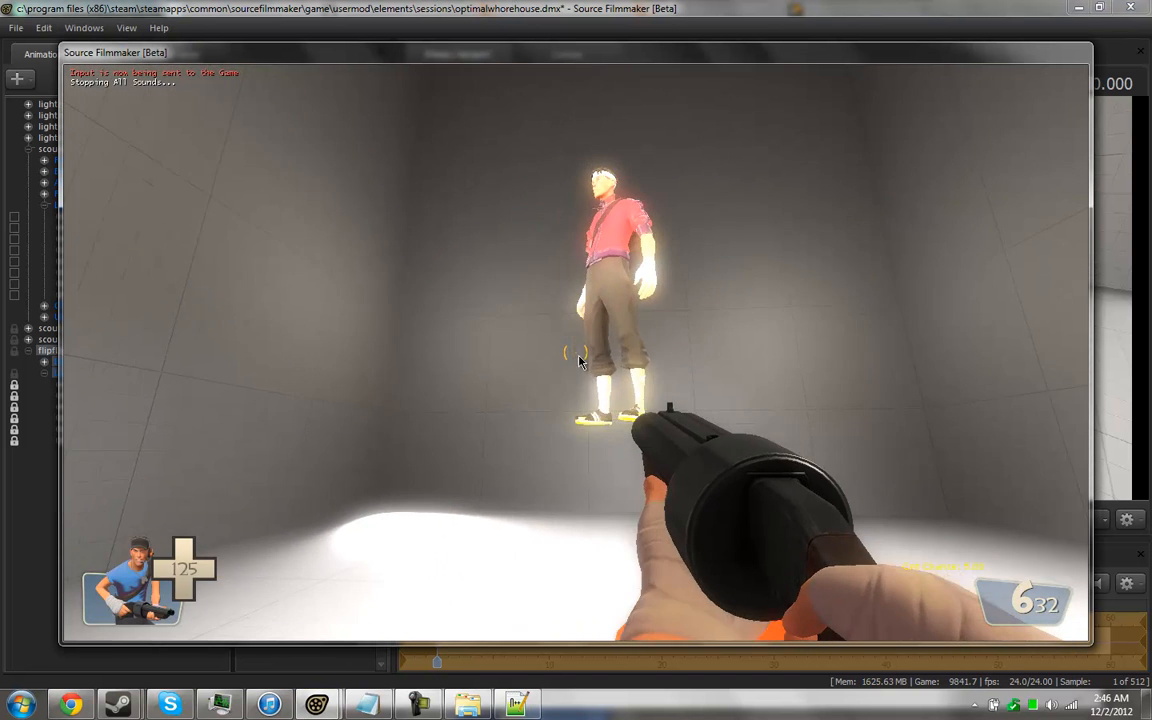
key(w)
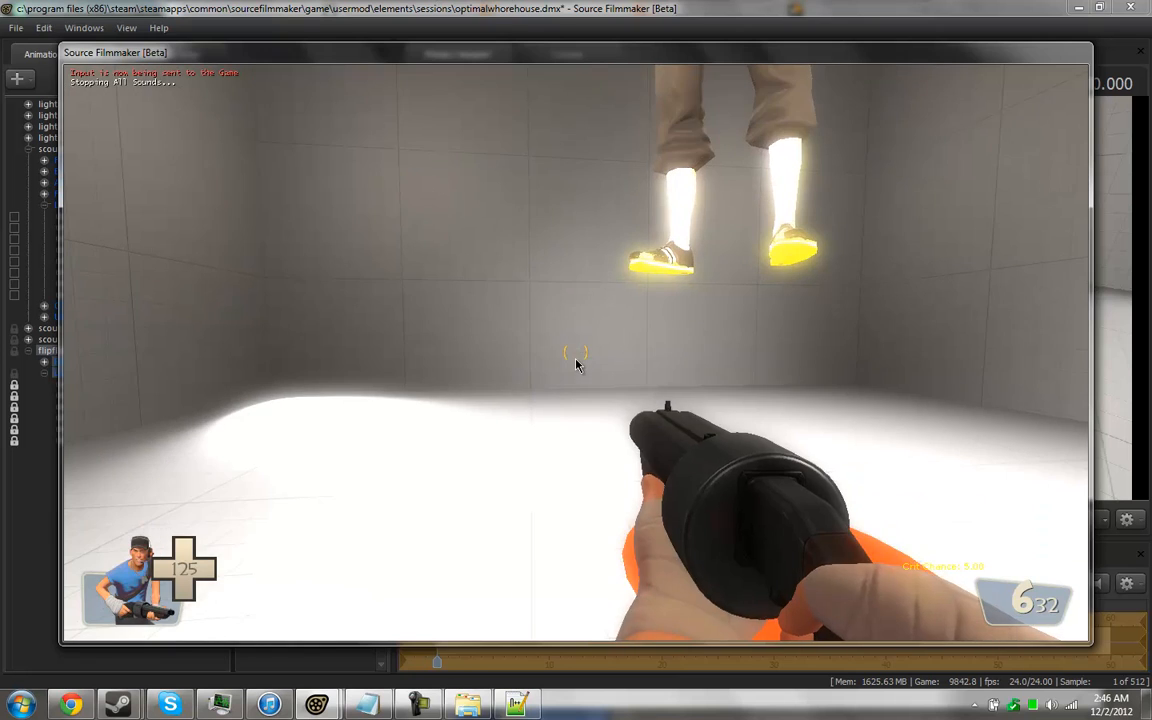
key(F11)
click(26, 352)
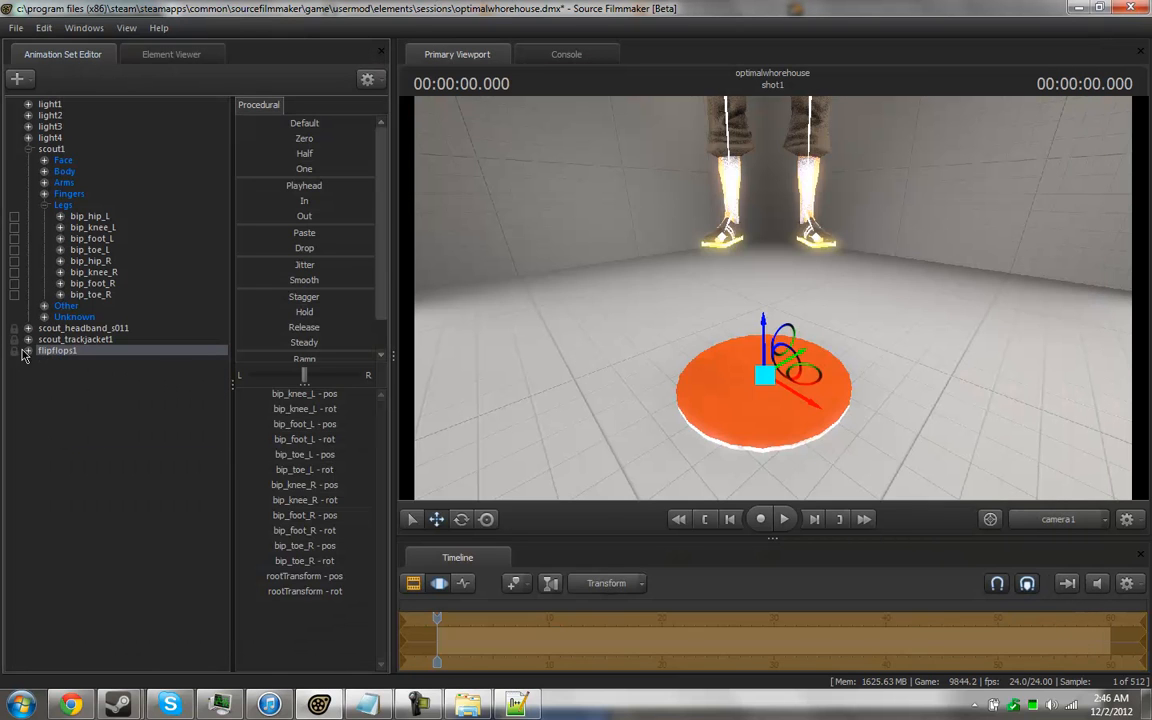
Show the Scout's game model in the Element Viewer.
right_click(47, 150)
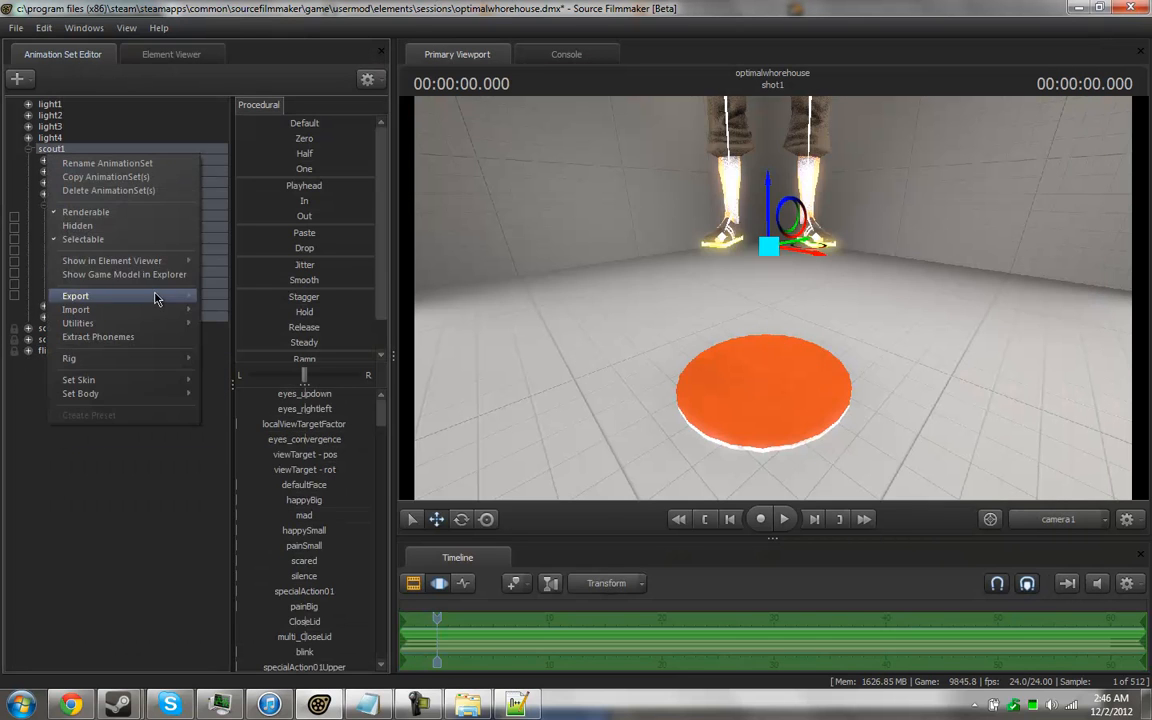
mouse_move(172, 262)
click(215, 261)
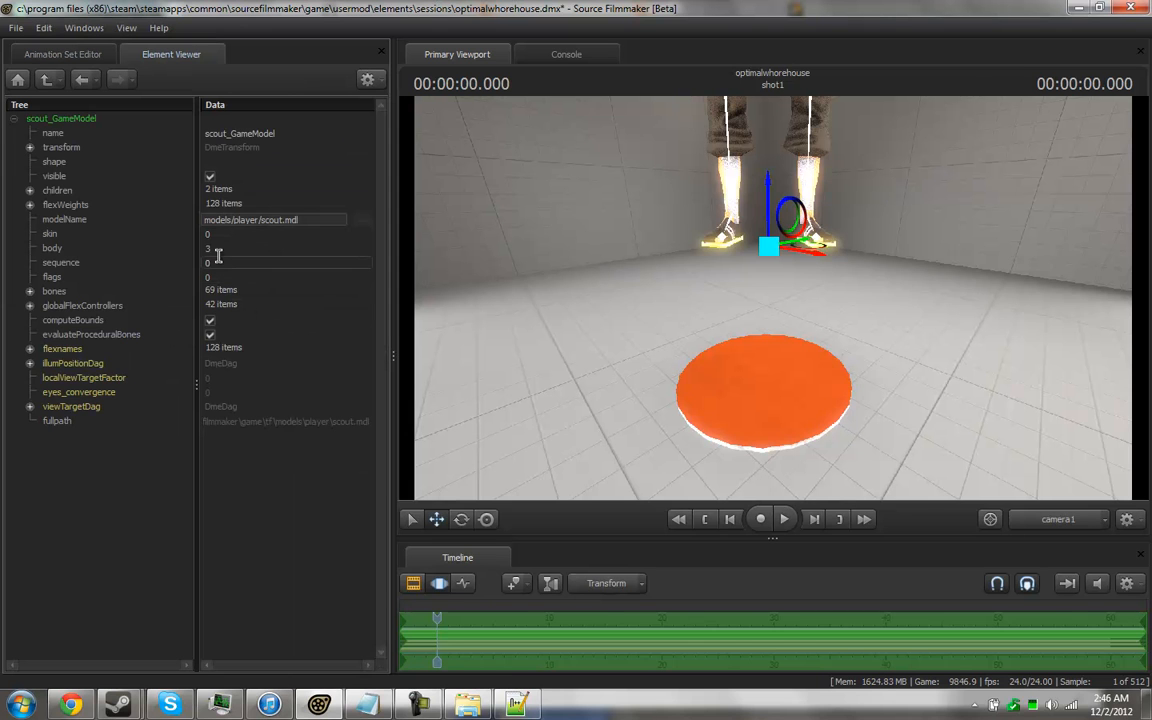
Try the Scout's body attribute at 0, then return it to 3.
double_click(220, 247)
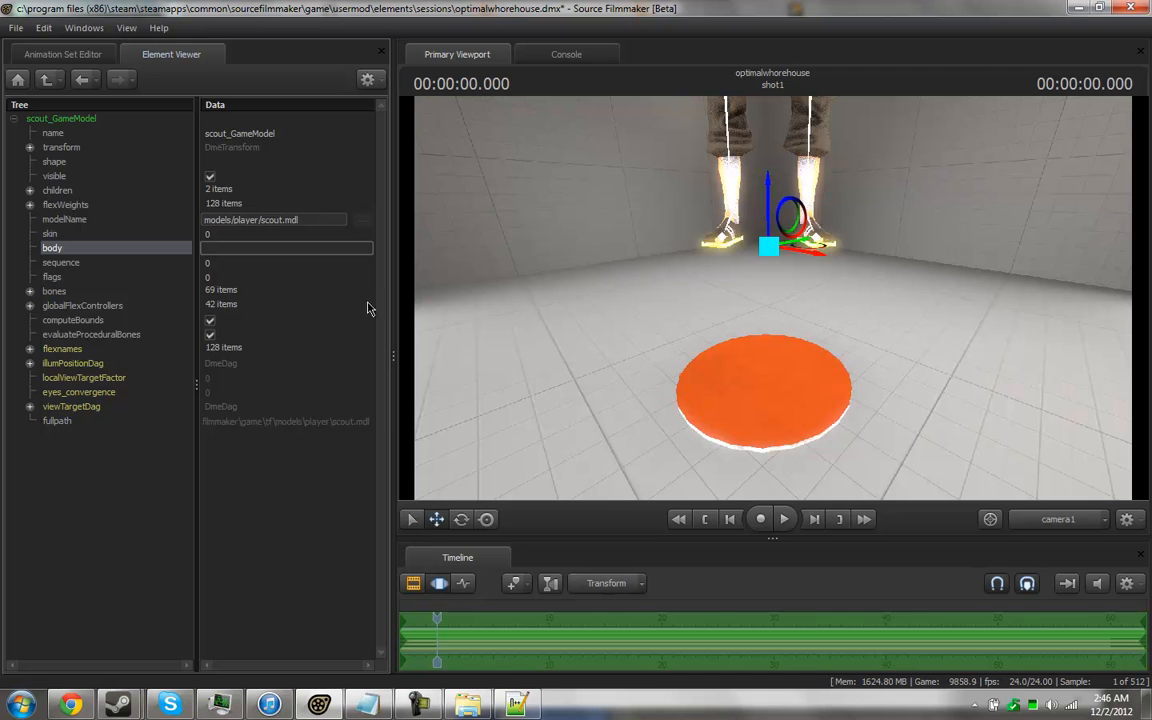
text(0)
key(Return)
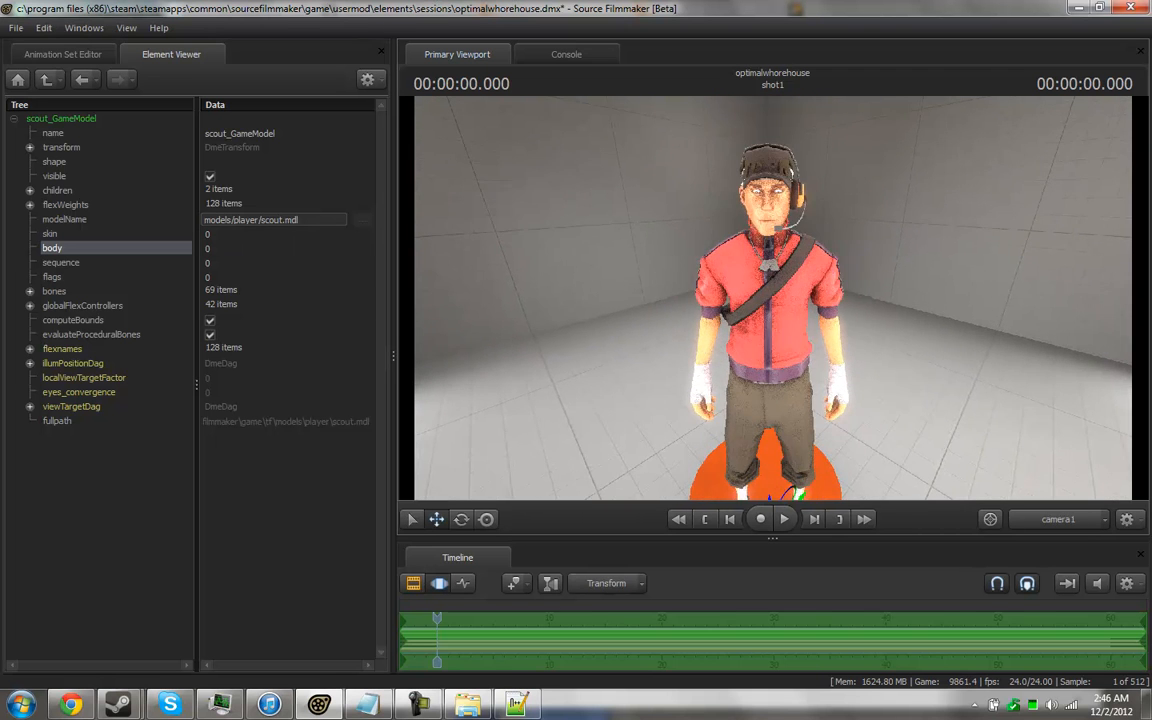
double_click(208, 248)
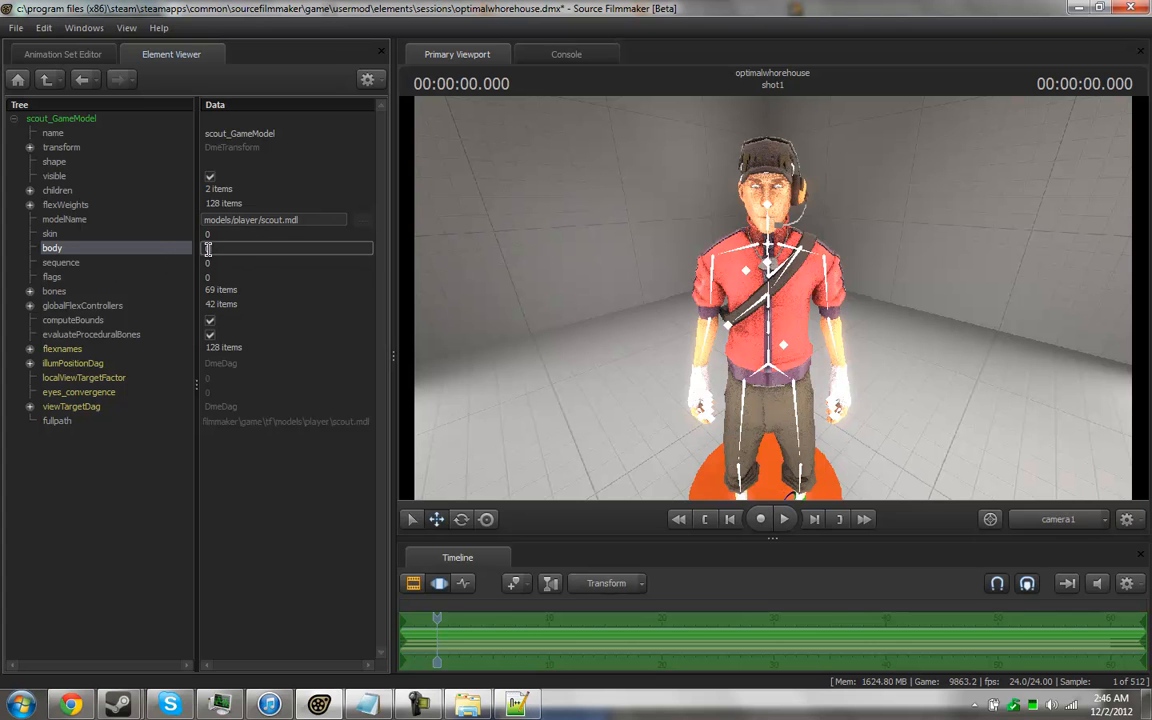
key(Return)
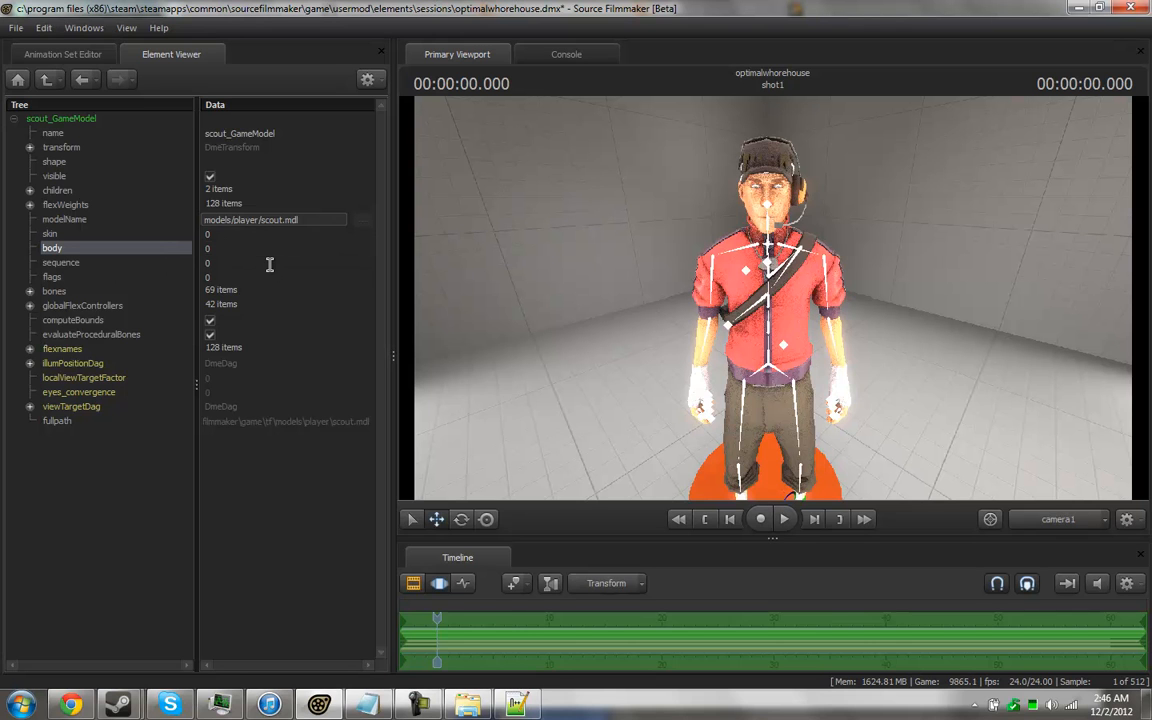
double_click(271, 249)
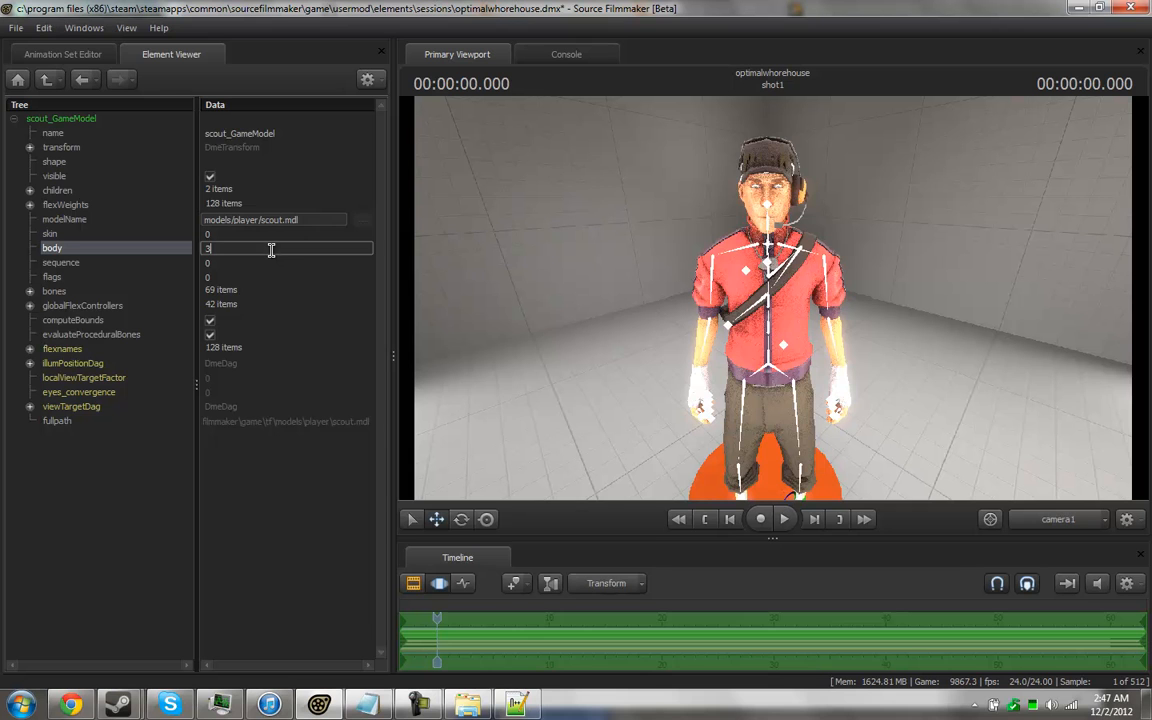
key(Return)
Set the Scout's body attribute to 7 to hide the default shoes and socks.
double_click(271, 249)
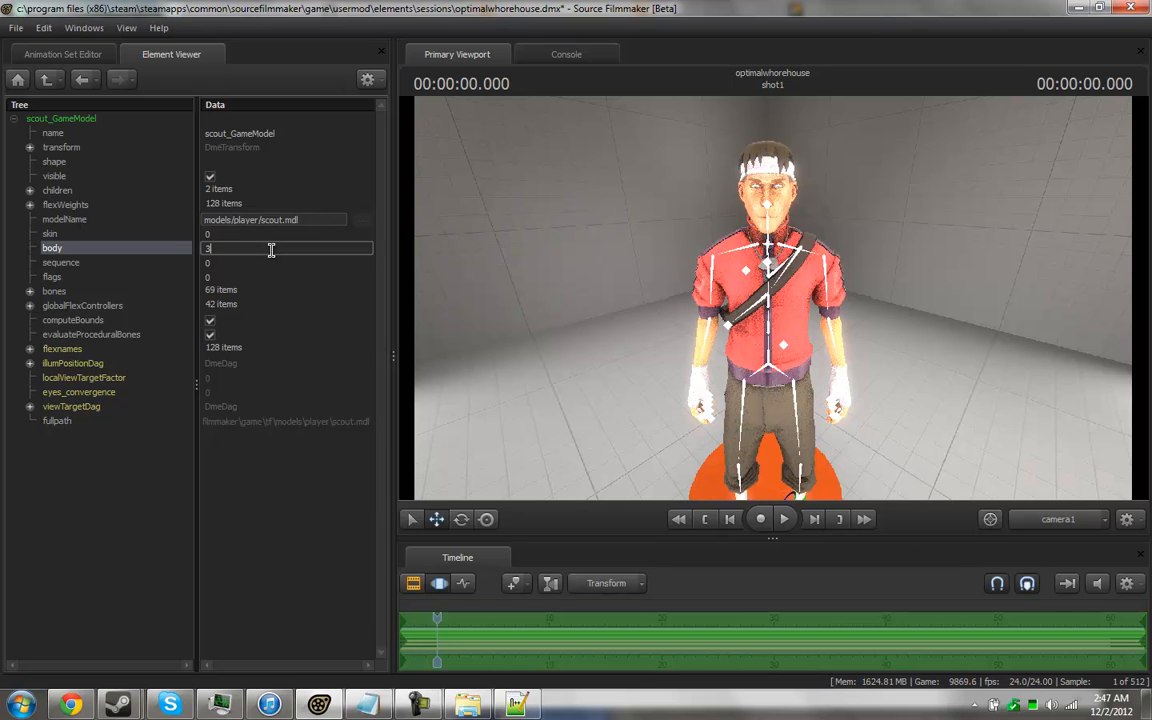
text(7)
key(Return)
Examine the Scout's feet and the flip flops up close.
drag(532, 376, 532, 376)
key(x)
key(w)
key(s)
key(w)
key(z)
key(s)
key(z)
key(s)
key(x)
key(w)
key(z)
key(s)
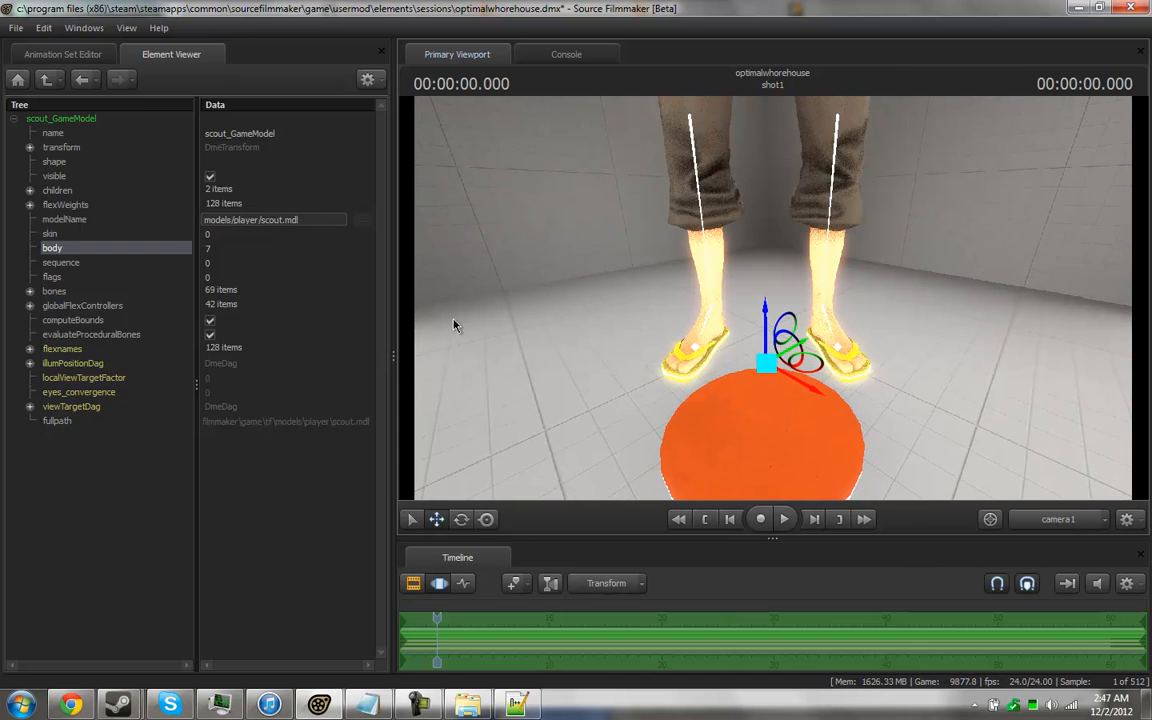
Check the Scout's body group options and show the Scout's game model in the Element Viewer again.
click(90, 54)
click(42, 158)
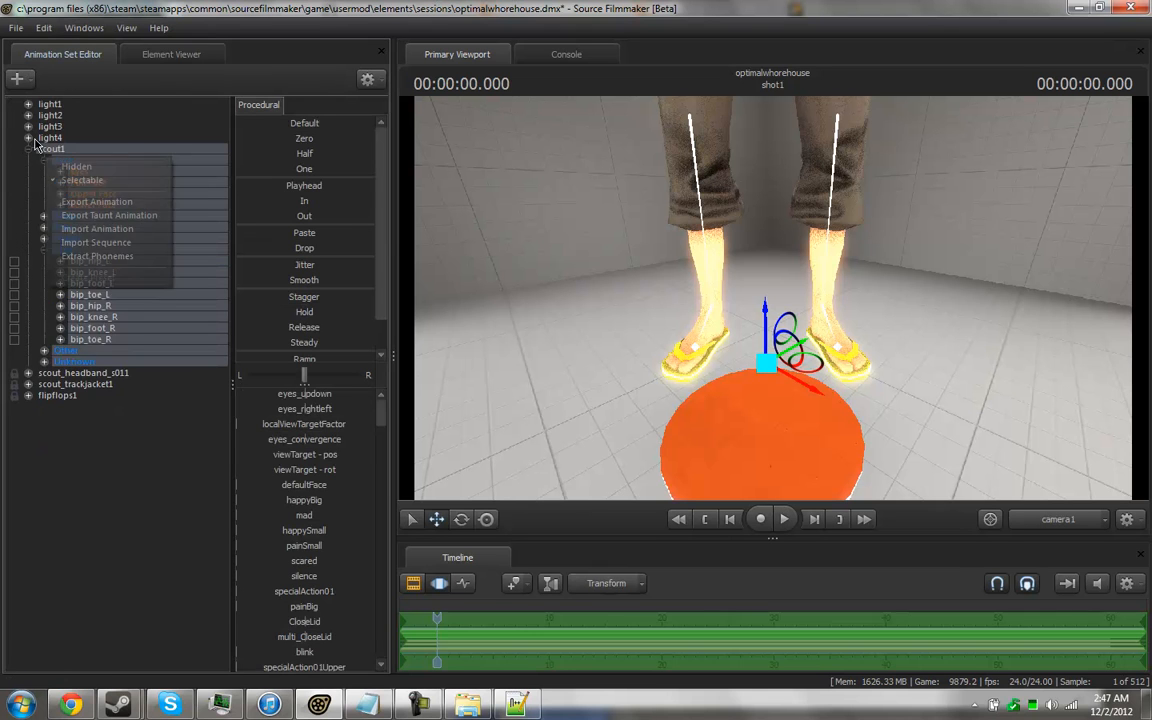
right_click(40, 152)
mouse_move(160, 390)
click(145, 506)
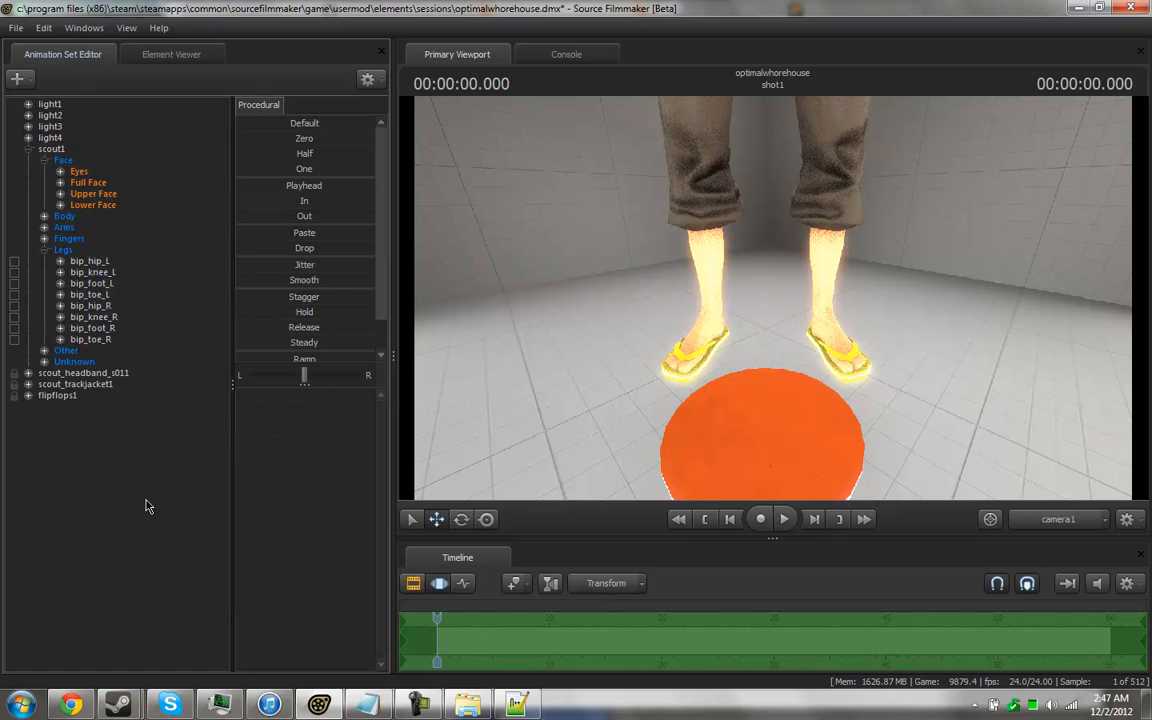
right_click(48, 152)
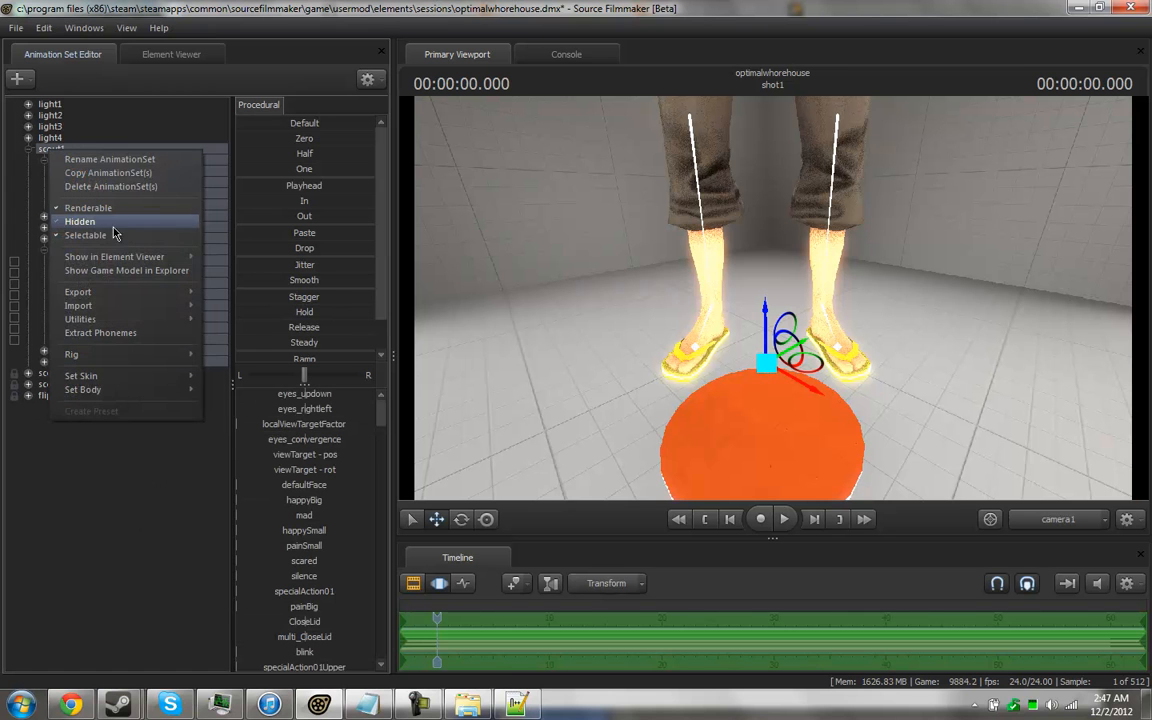
mouse_move(165, 257)
click(224, 273)
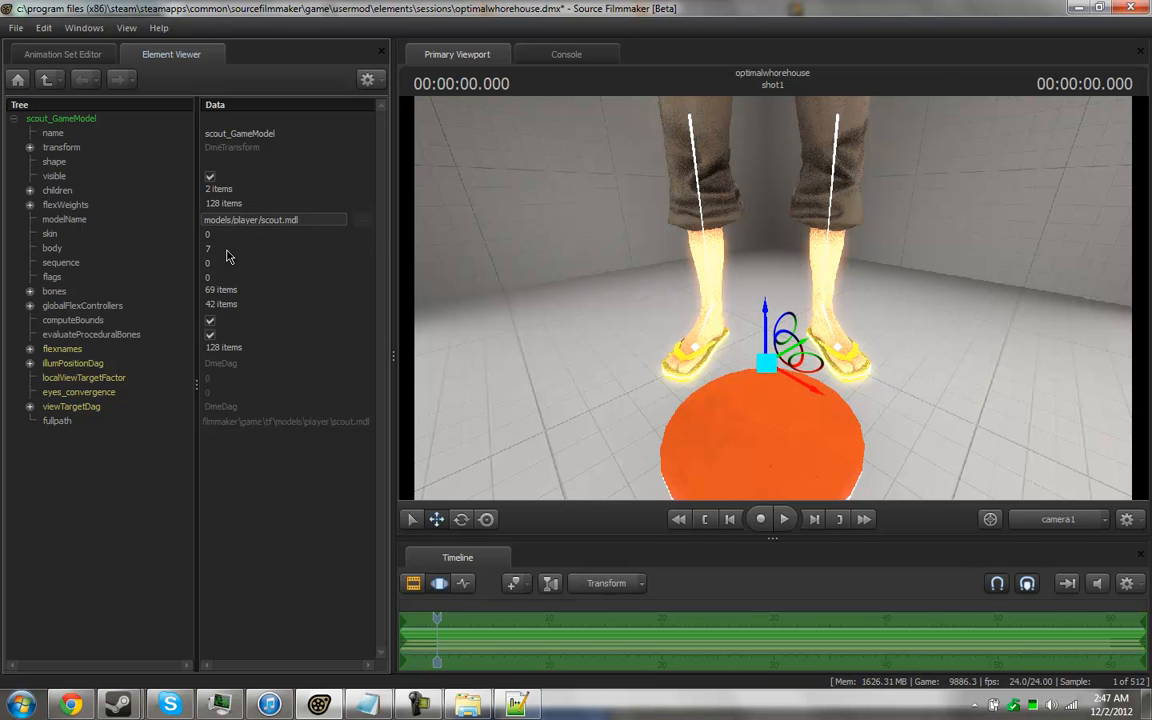
Examine the whole dressed Scout from an angle, from headband to flip flops.
mouse_move(788, 430)
mouse_down()
mouse_move(792, 385)
mouse_move(630, 392)
mouse_move(715, 395)
mouse_move(690, 340)
mouse_move(660, 355)
mouse_move(682, 335)
mouse_up()
key(s)
key(d)
key(d)
key(z)
key(s)
key(x)
key(a)
Create an animation set for a new model, filtering for scatter and choosing weapons\c_models\c_scattergun.mdl.
click(44, 59)
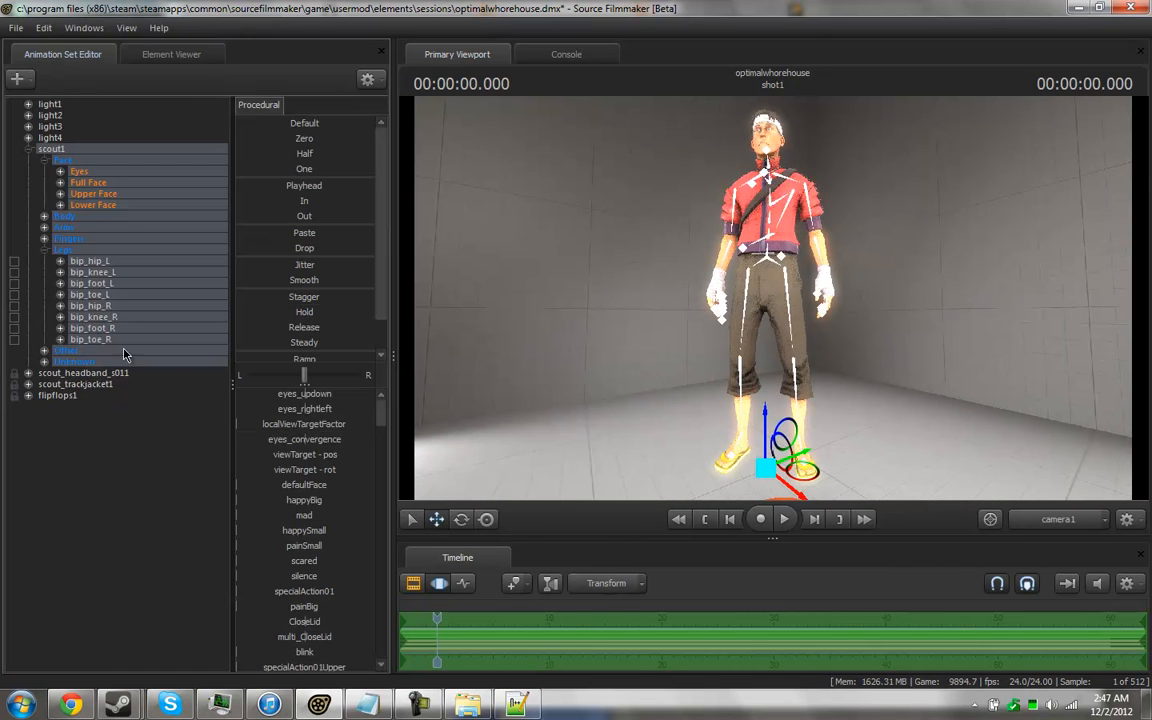
click(76, 266)
right_click(76, 266)
click(133, 305)
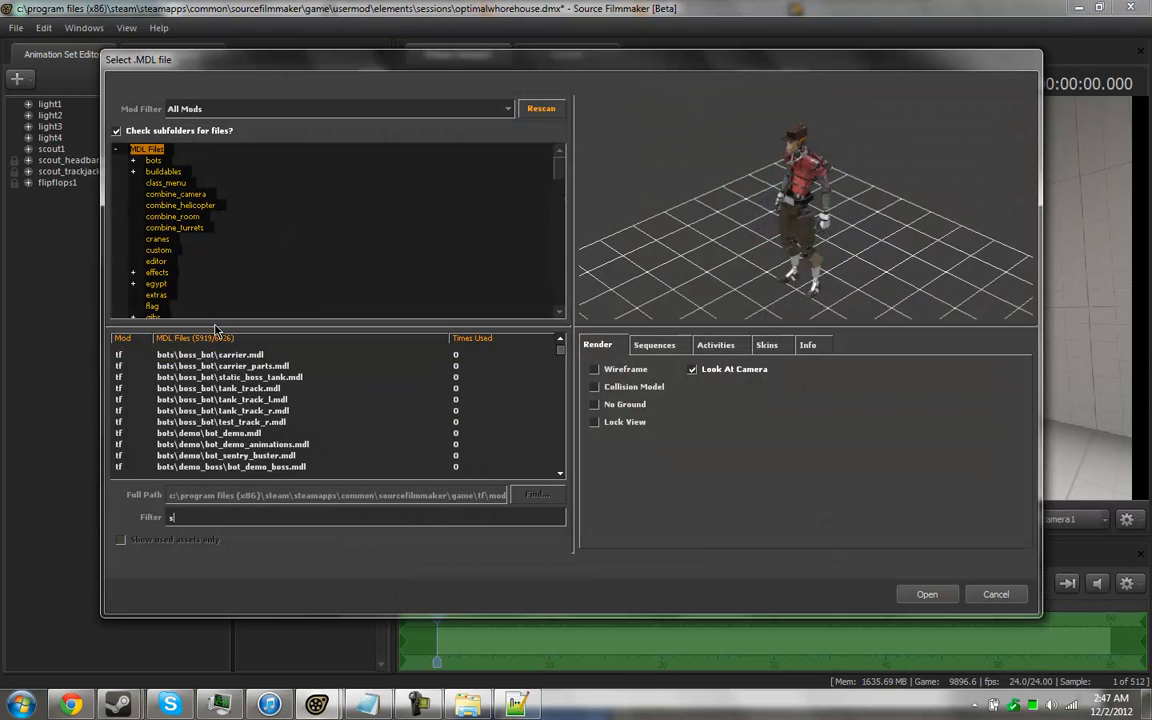
key(Down)
key(Down)
key(Down)
key(Down)
key(Down)
key(Down)
key(Down)
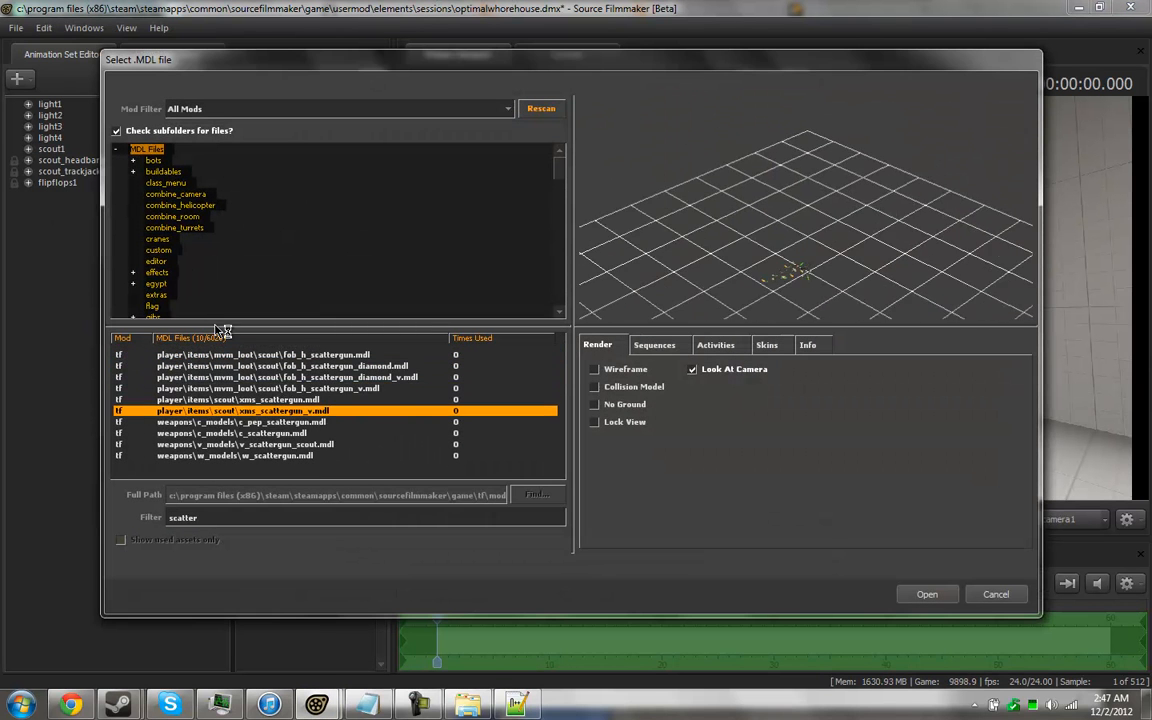
key(Up)
key(Down)
key(Down)
key(Up)
key(Up)
key(Down)
key(Up)
key(Return)
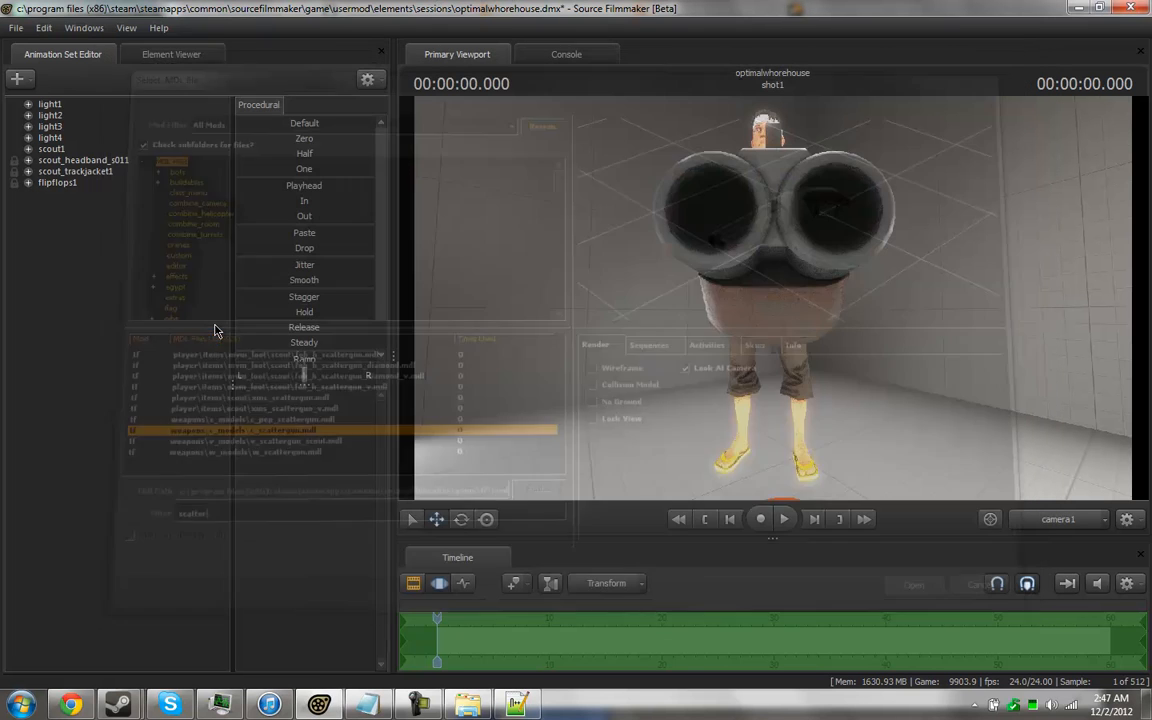
Lock the scattergun's weapon_bone to the Scout's weapon_bone and expand the scattergun's Unknown group.
click(27, 194)
click(43, 216)
click(28, 149)
click(43, 216)
click(72, 230)
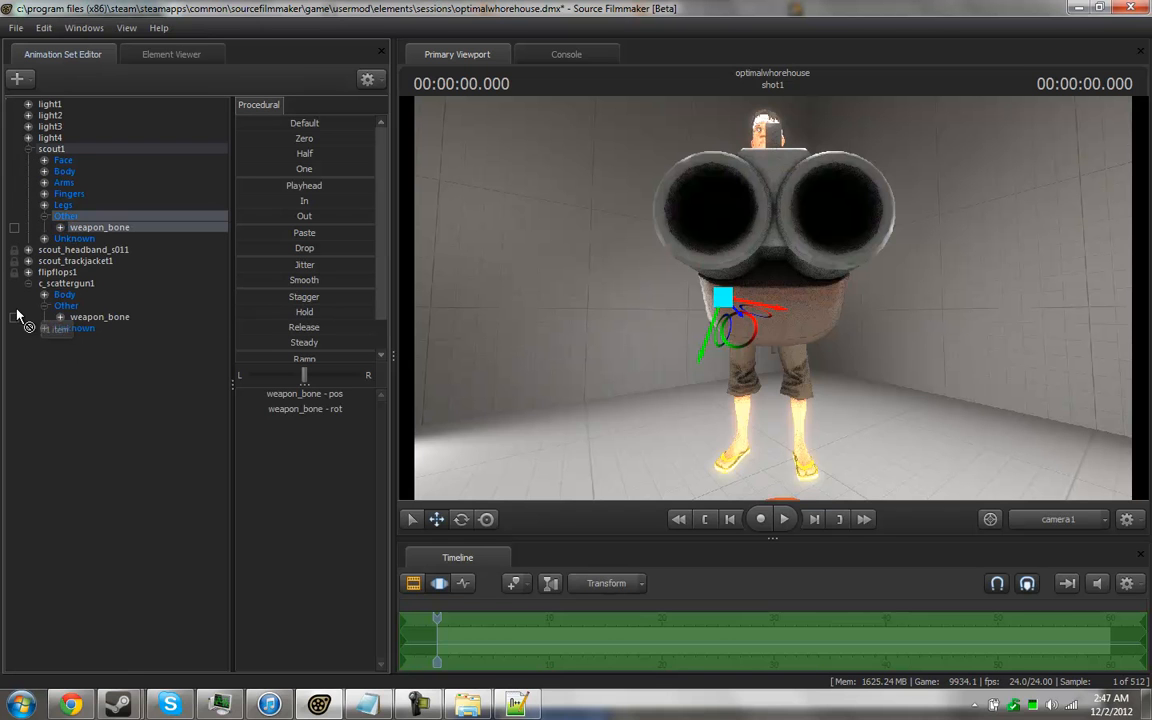
click(14, 317)
click(44, 328)
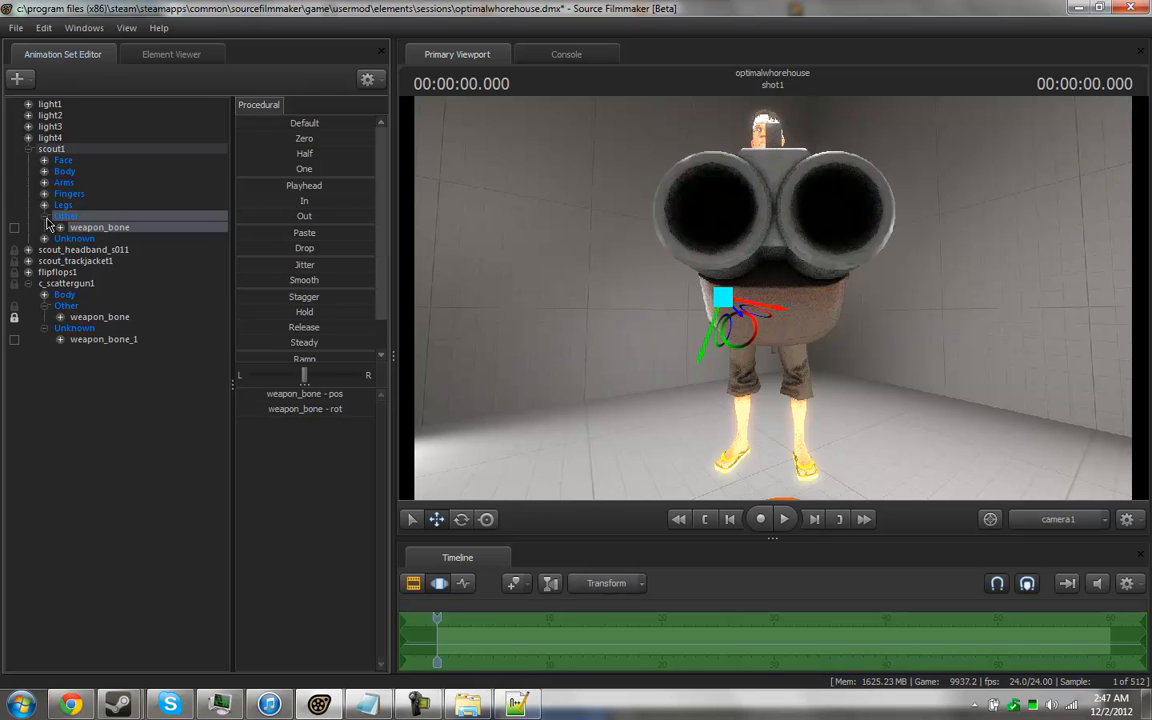
Lock the scattergun's weapon_bone_1 to the Scout's weapon_bone_1 in his Unknown group.
click(45, 217)
click(45, 228)
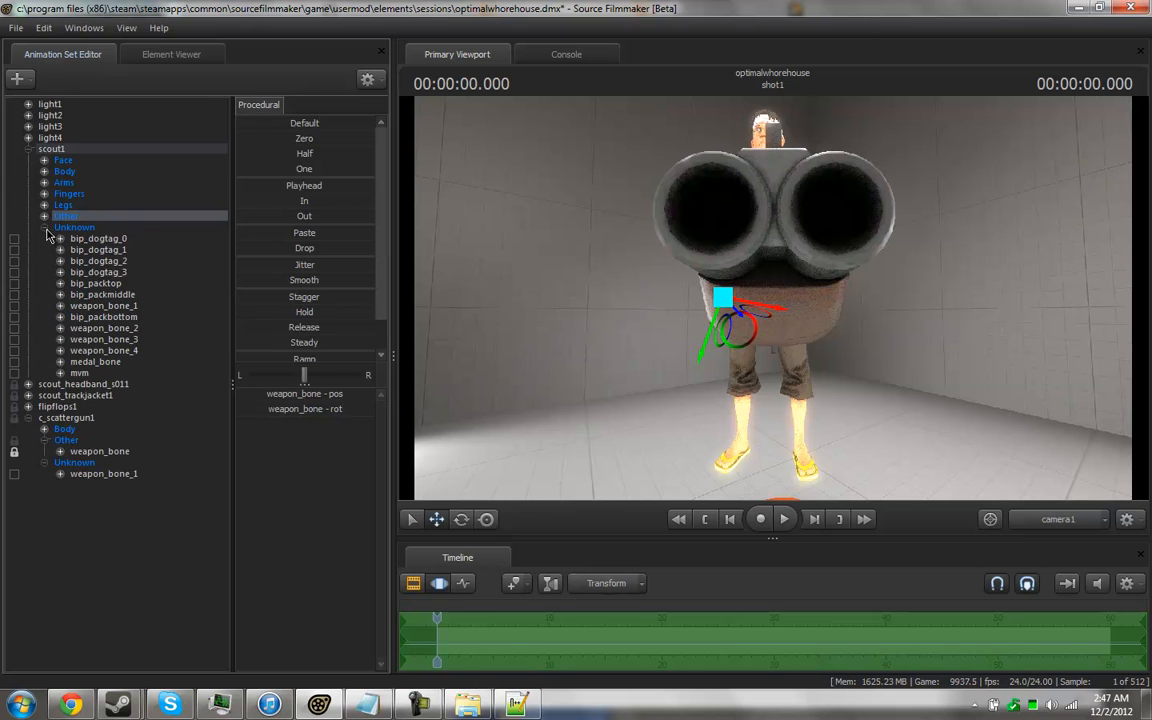
click(96, 306)
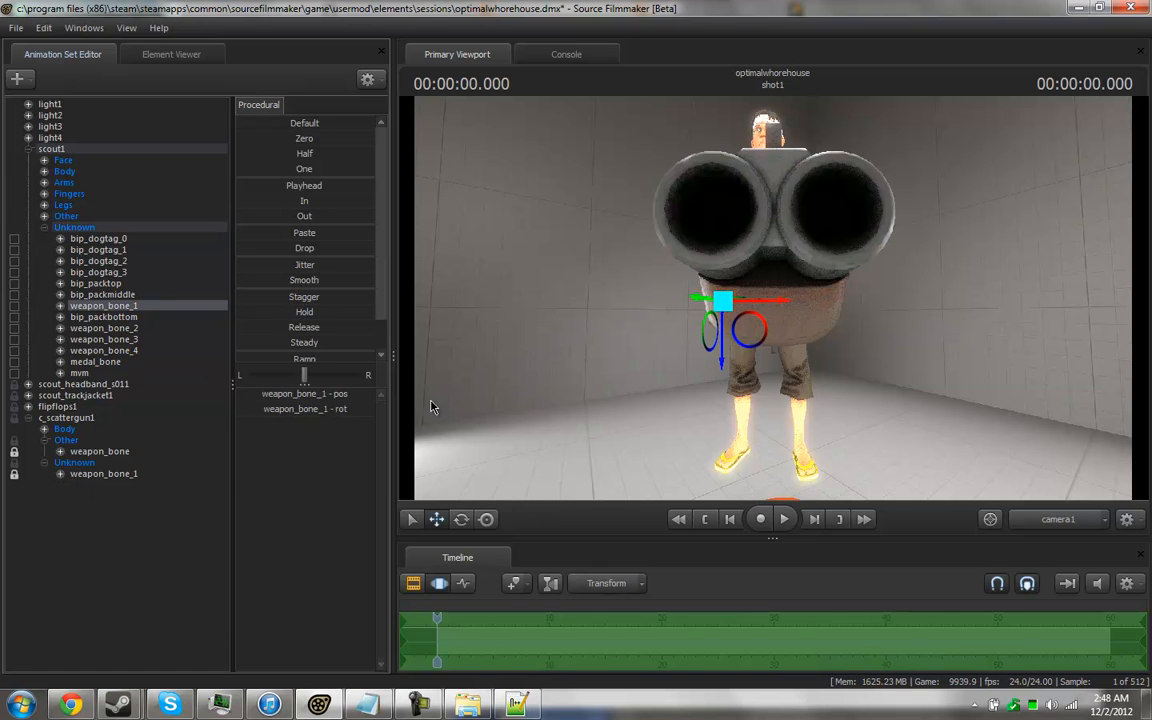
alt+drag(481, 399, 785, 302)
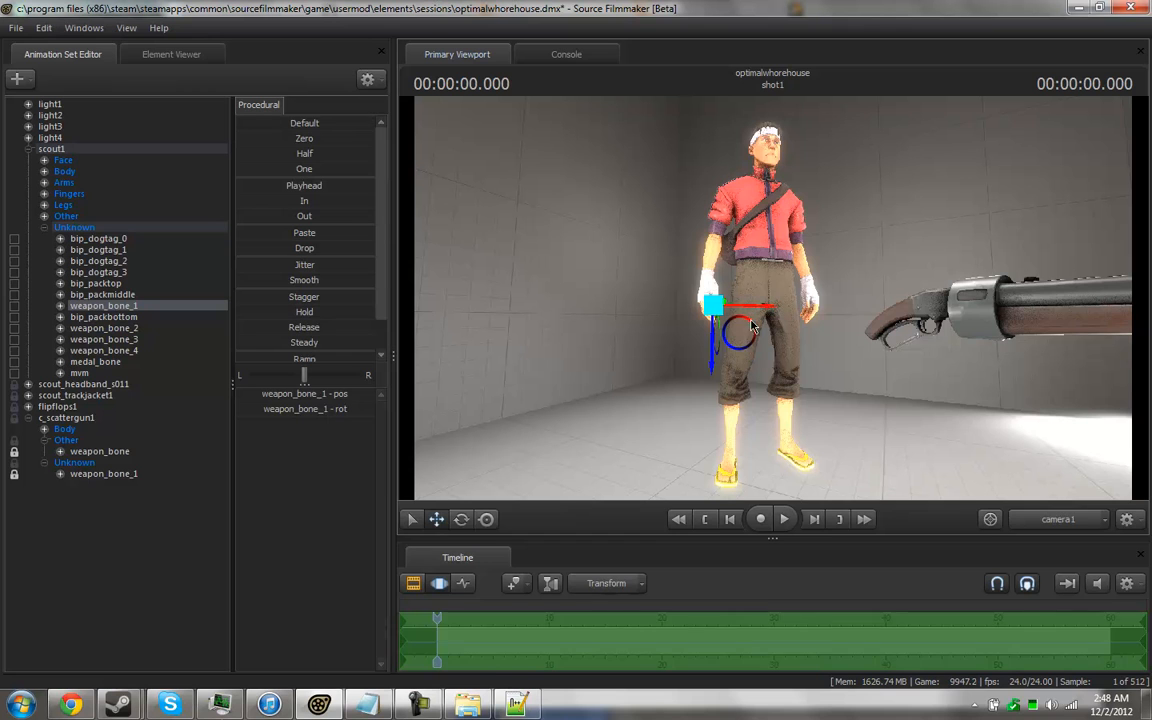
Zero the scattergun's weapon_bone and weapon_bone_1 to snap the gun to the Scout's hand, and collapse its animation set.
click(100, 451)
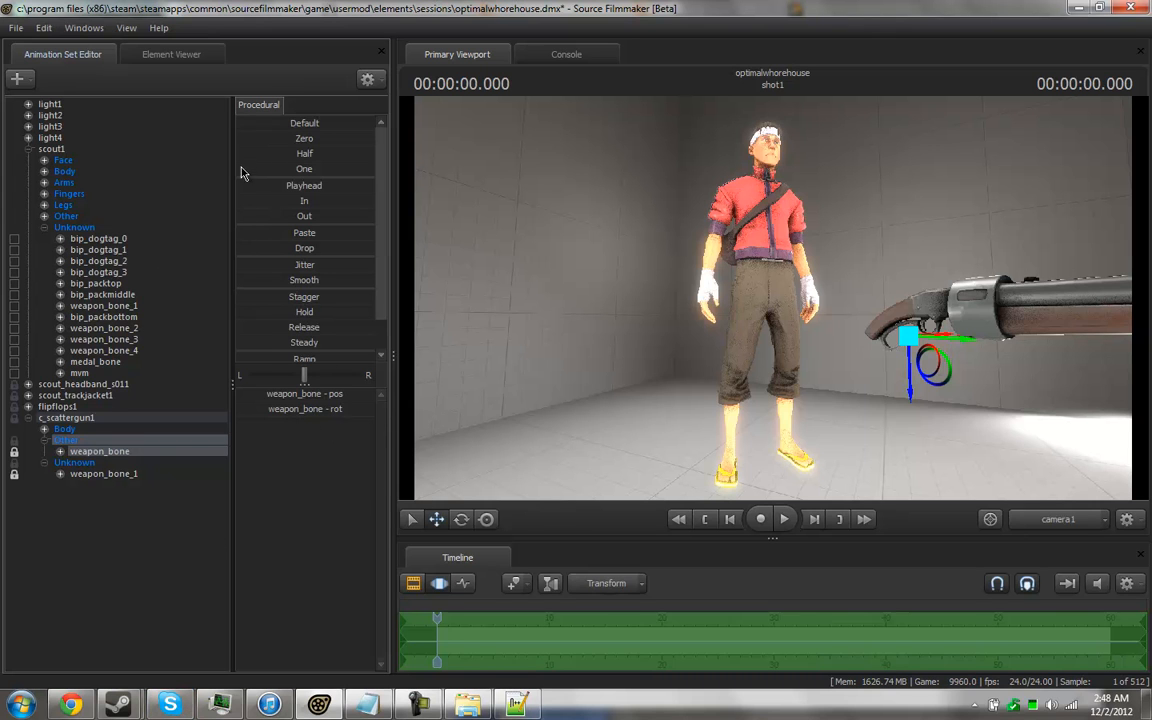
drag(254, 138, 373, 138)
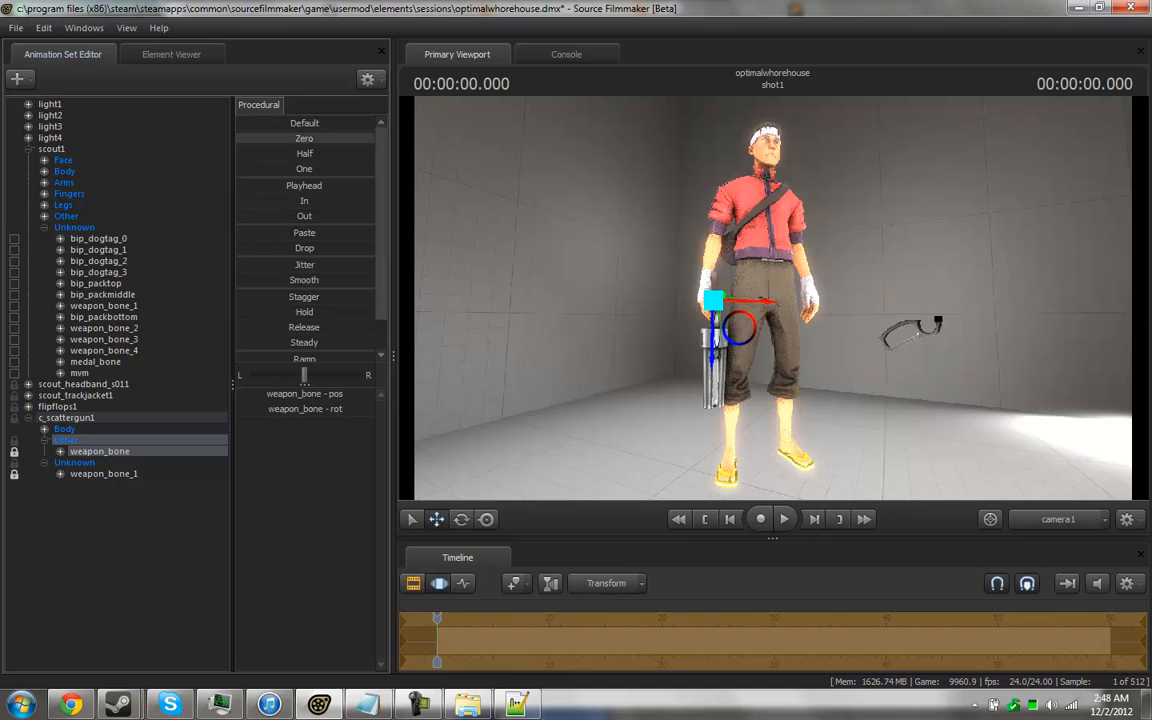
click(103, 475)
drag(245, 138, 373, 138)
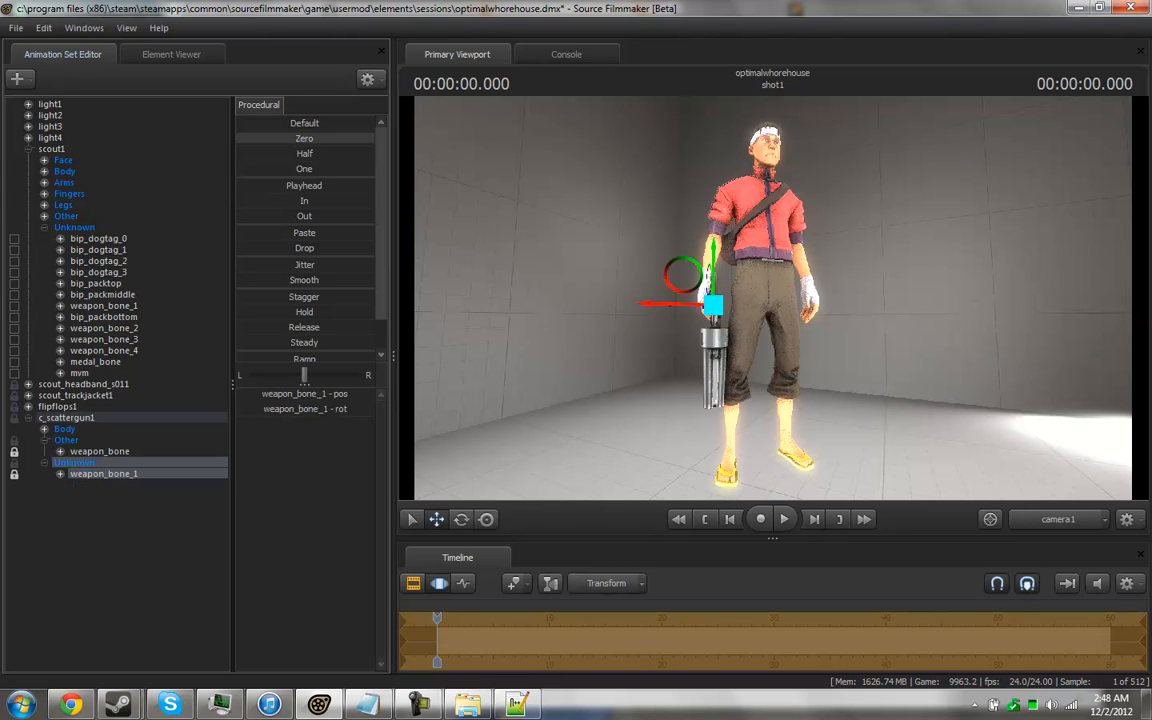
click(406, 593)
click(54, 590)
drag(669, 361, 666, 408)
drag(773, 298, 775, 299)
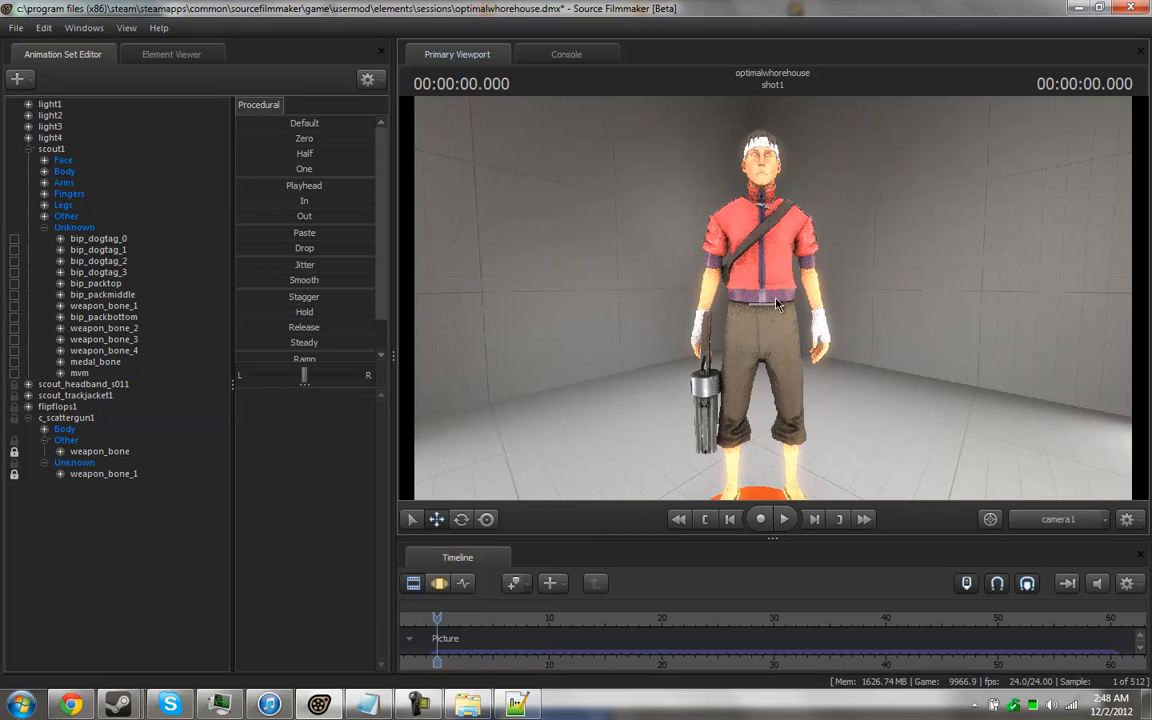
click(28, 419)
drag(650, 372, 776, 288)
Import the taunt01 sequence onto the Scout with root motion and play the shot to 00:00:00.541.
right_click(42, 152)
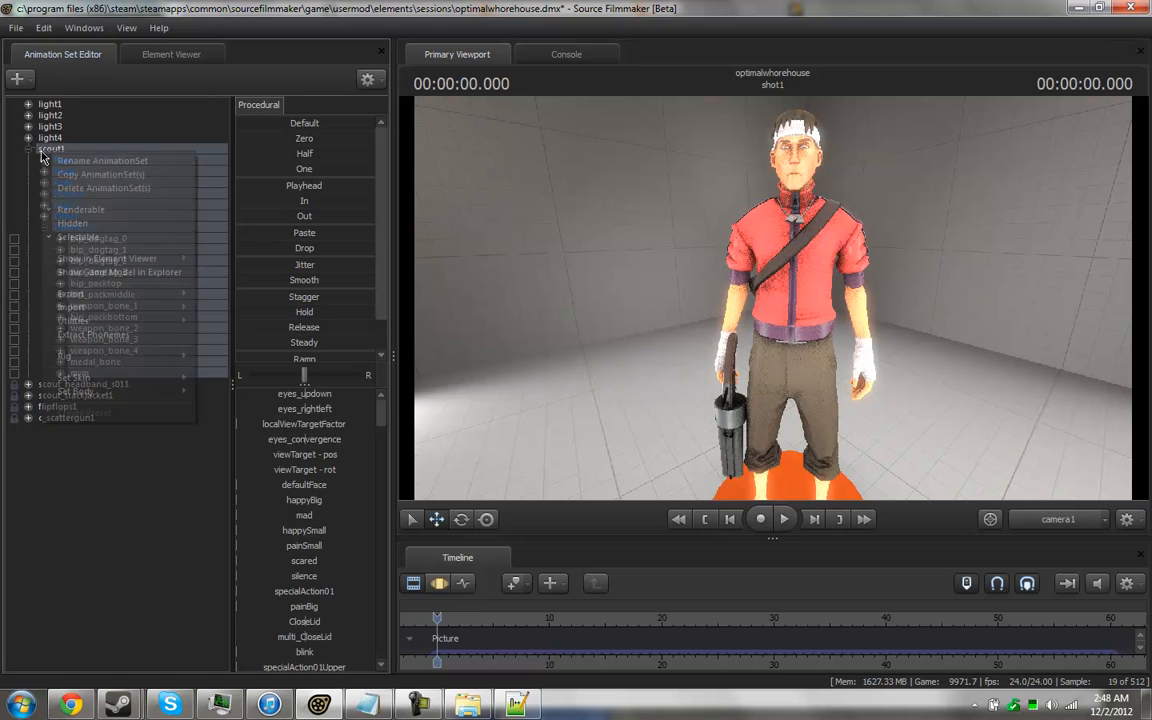
mouse_move(180, 307)
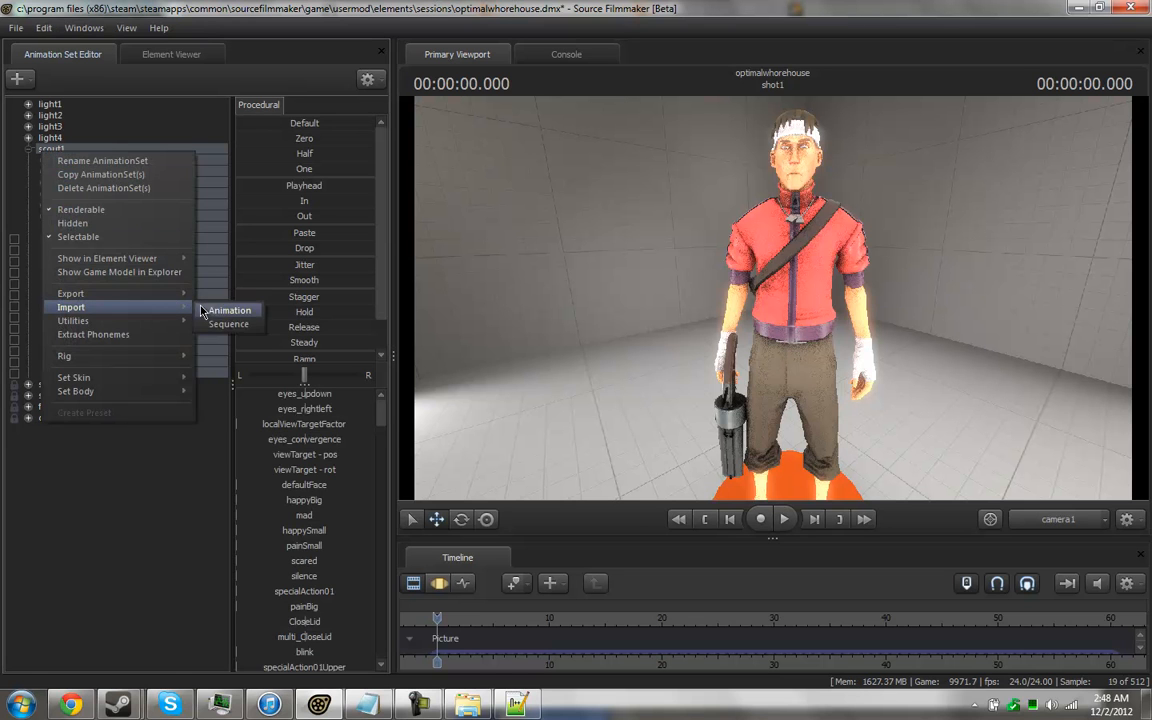
click(240, 321)
click(460, 378)
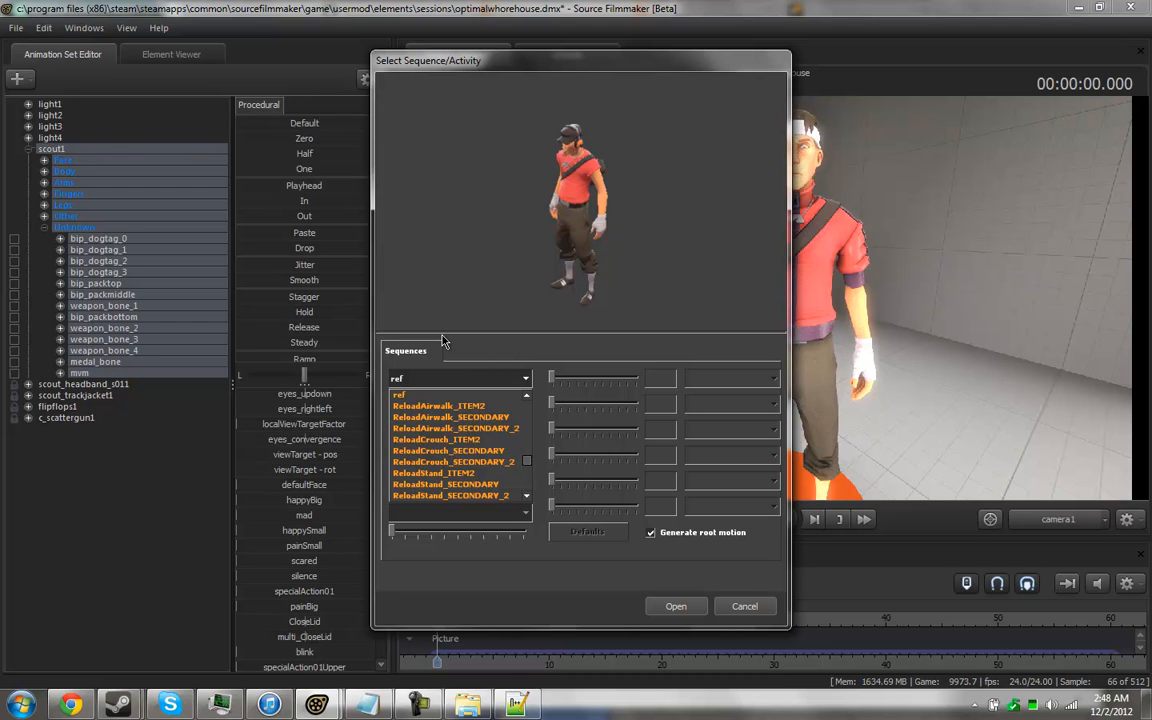
scroll(512, 460, down, 6)
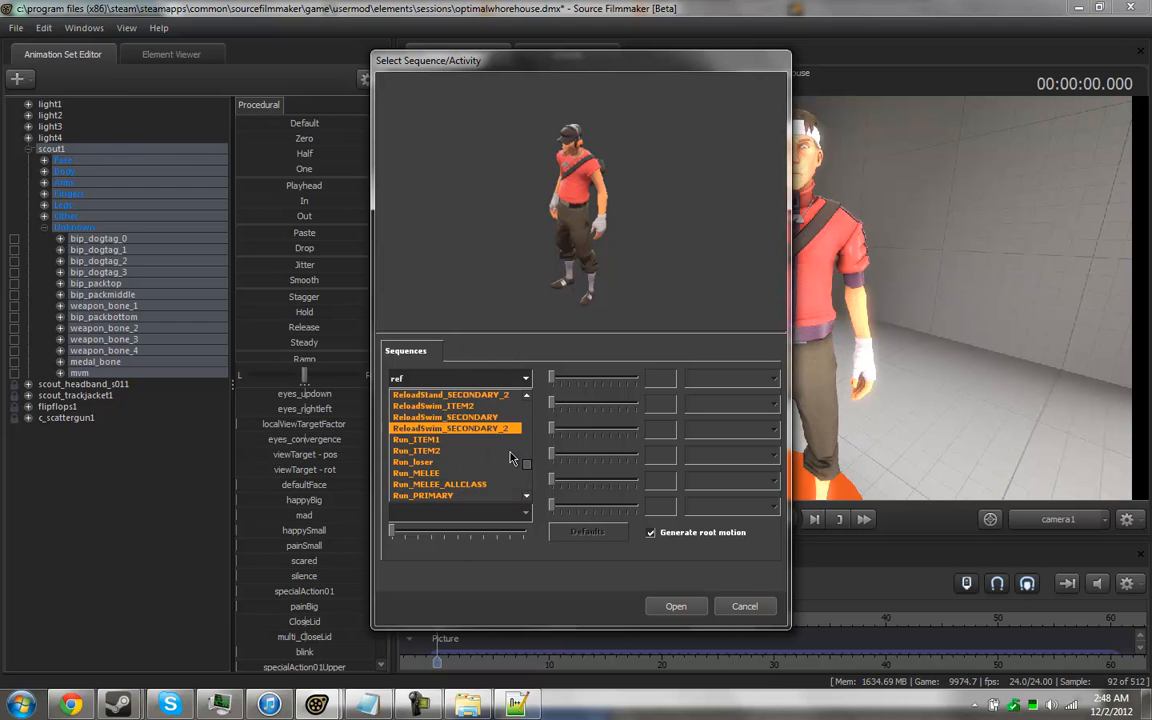
scroll(512, 462, down, 6)
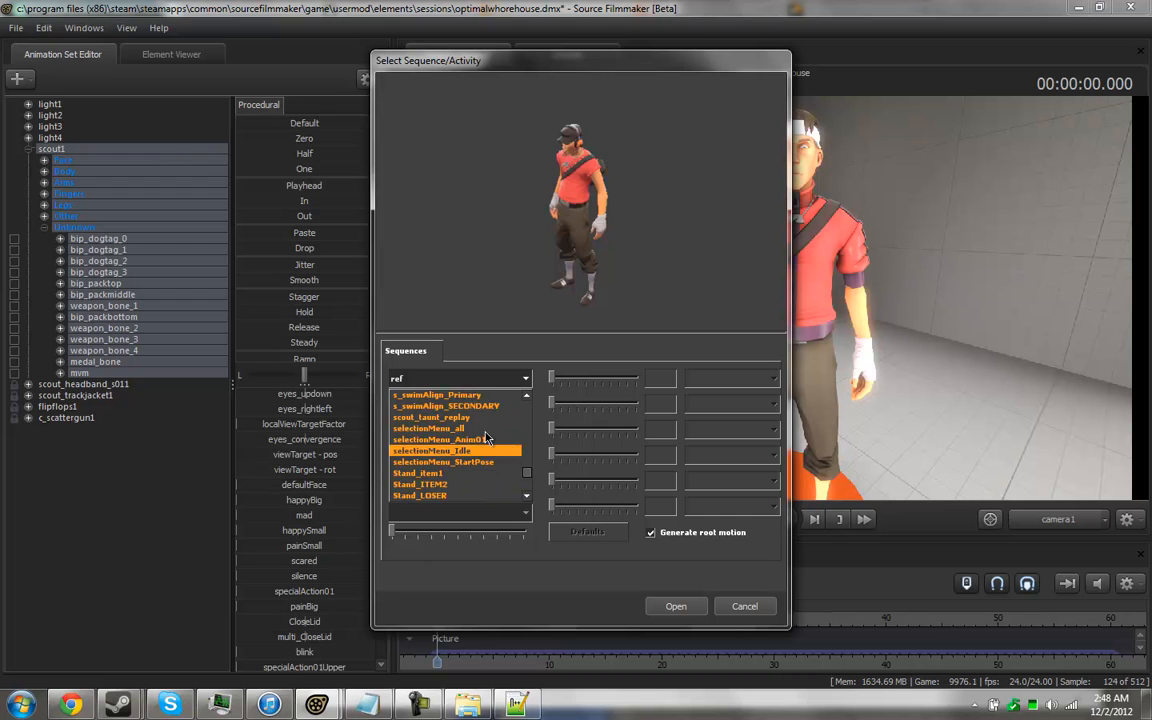
scroll(483, 432, down, 5)
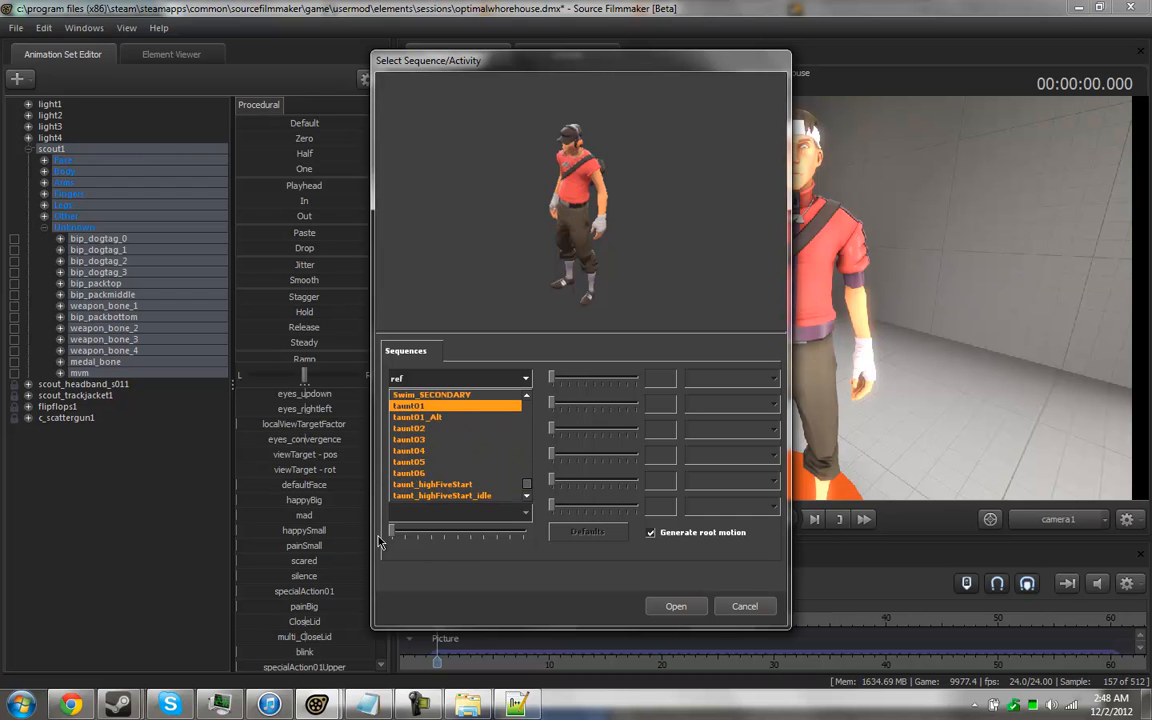
click(458, 404)
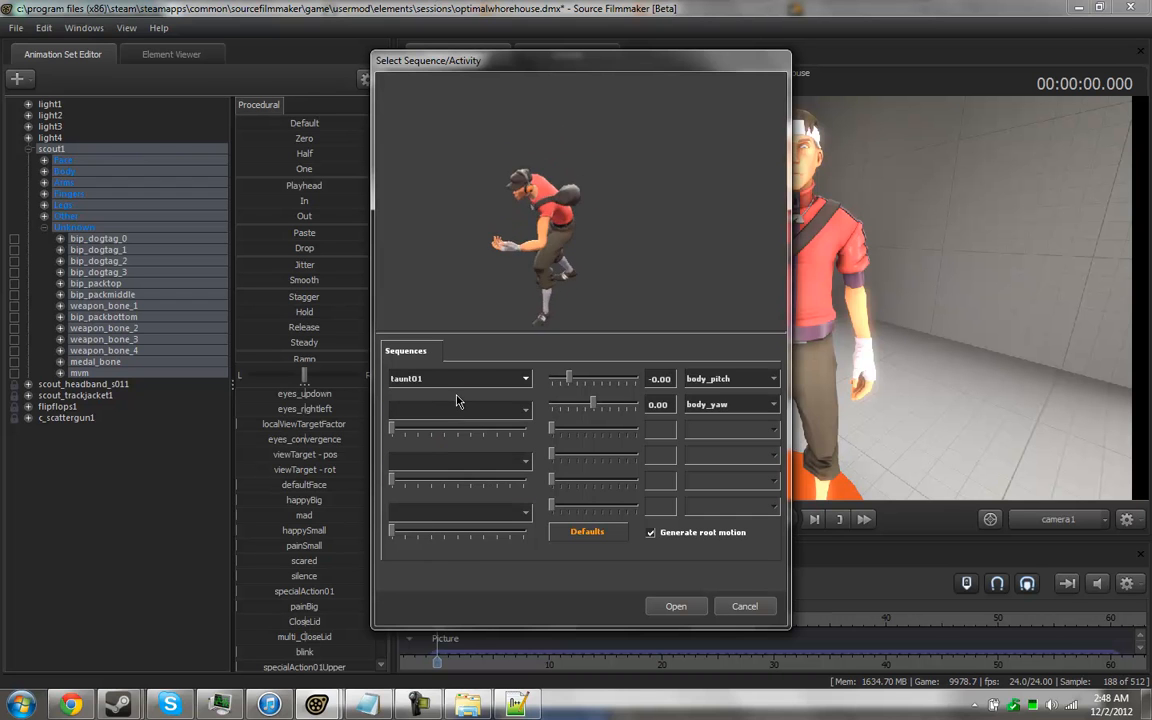
key(Up)
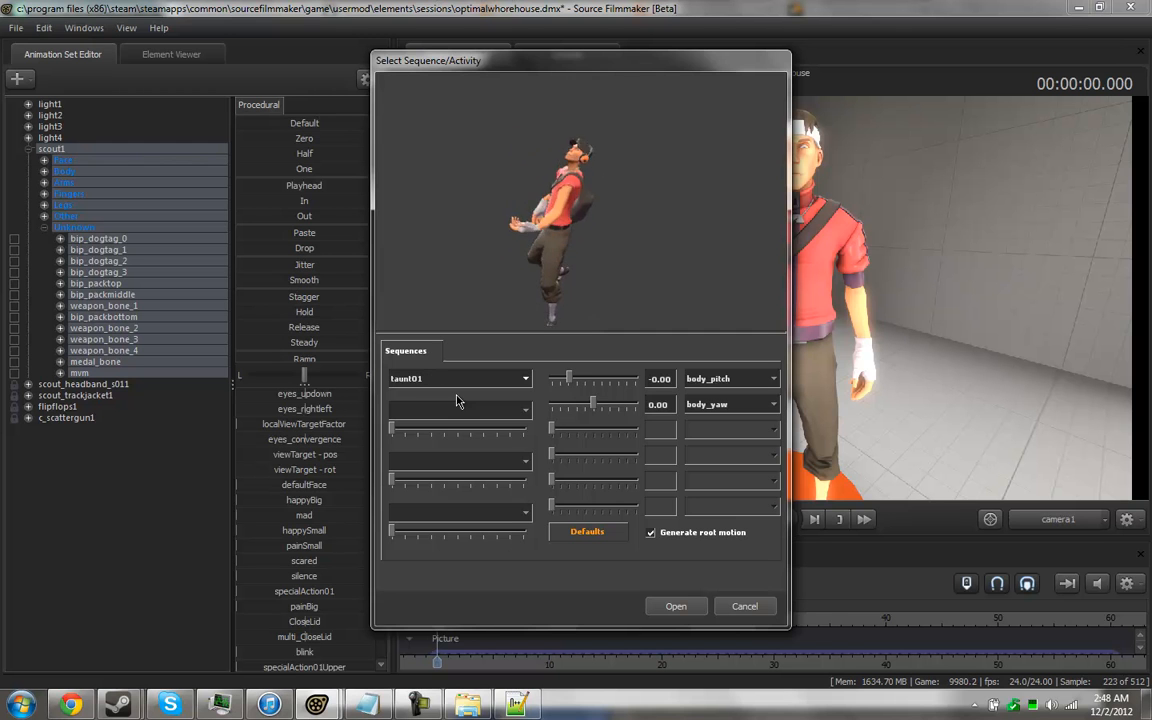
key(Return)
key(space)
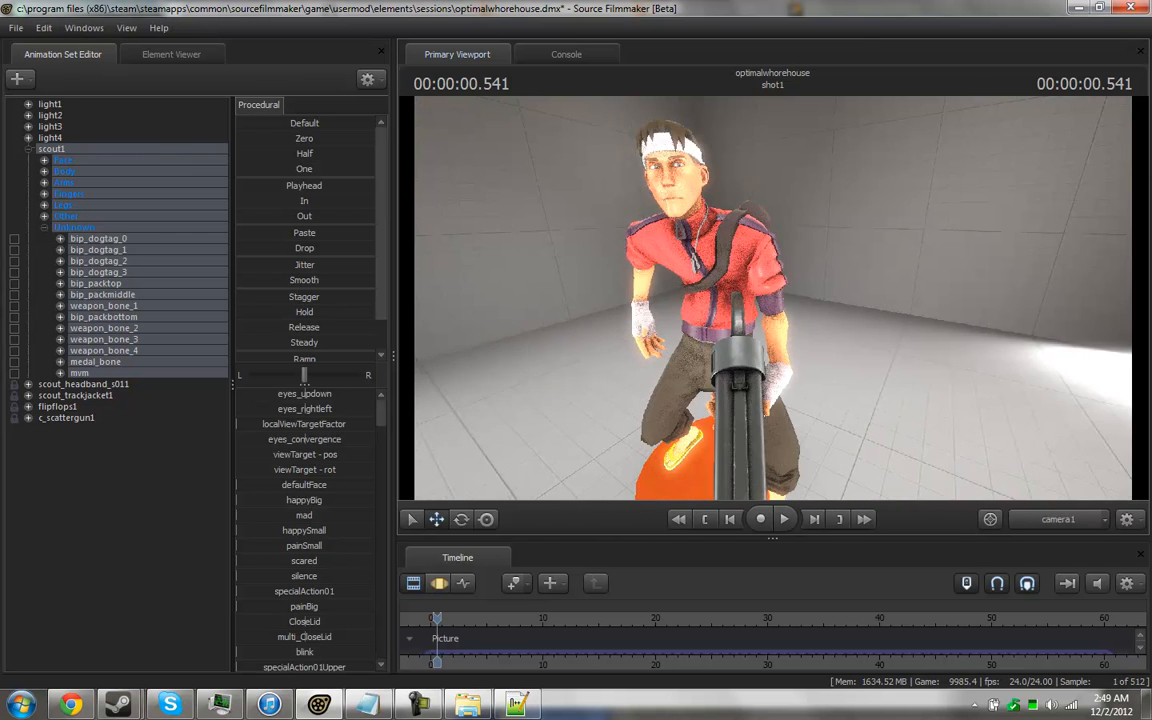
Set the Scout's happyBig expression in the Full Face group to One across the whole shot.
click(46, 228)
click(43, 160)
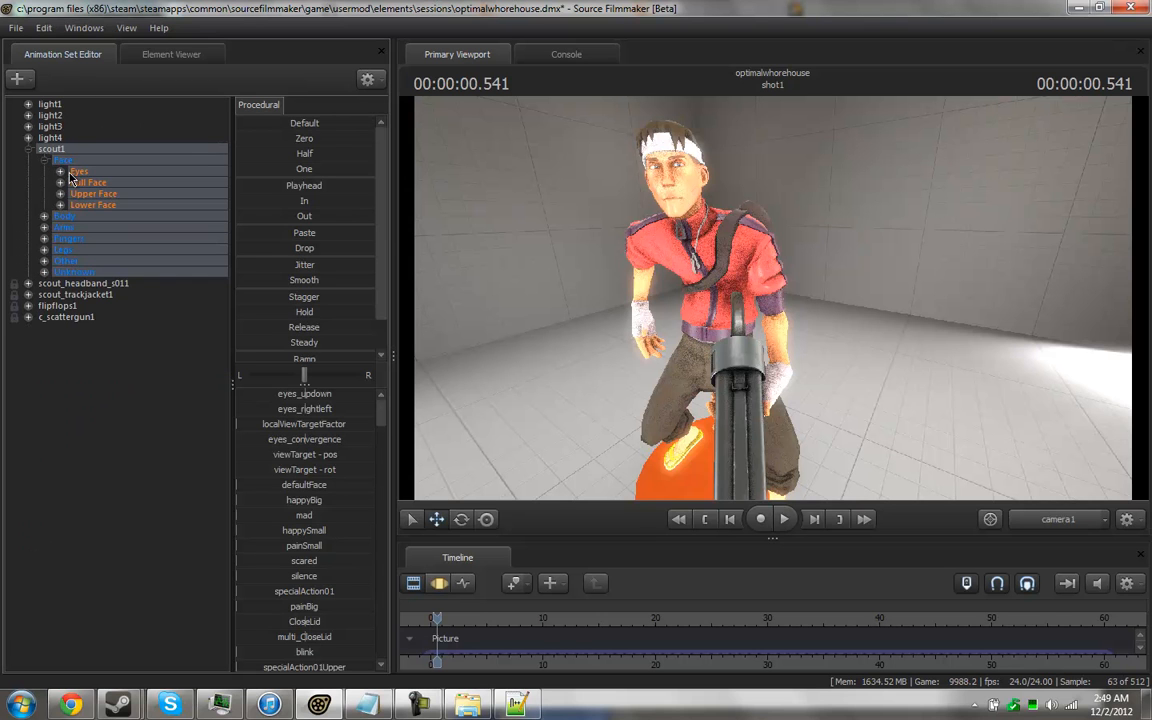
click(74, 172)
click(60, 171)
click(61, 171)
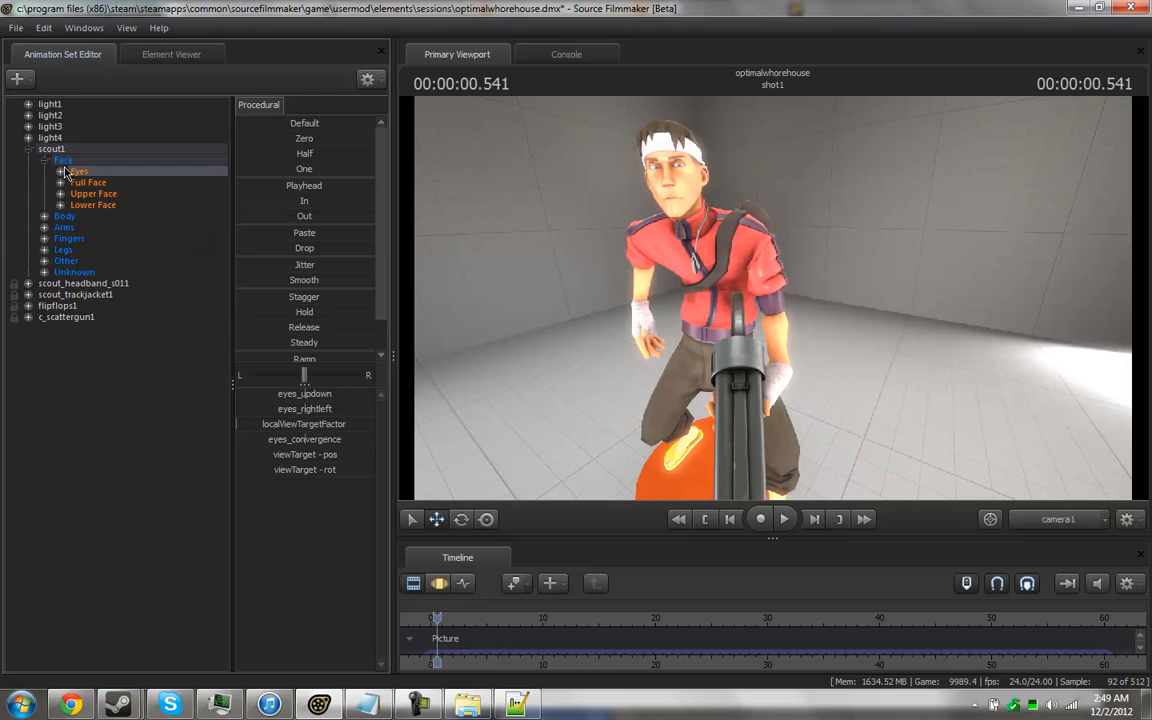
click(60, 172)
click(60, 172)
click(60, 183)
click(100, 205)
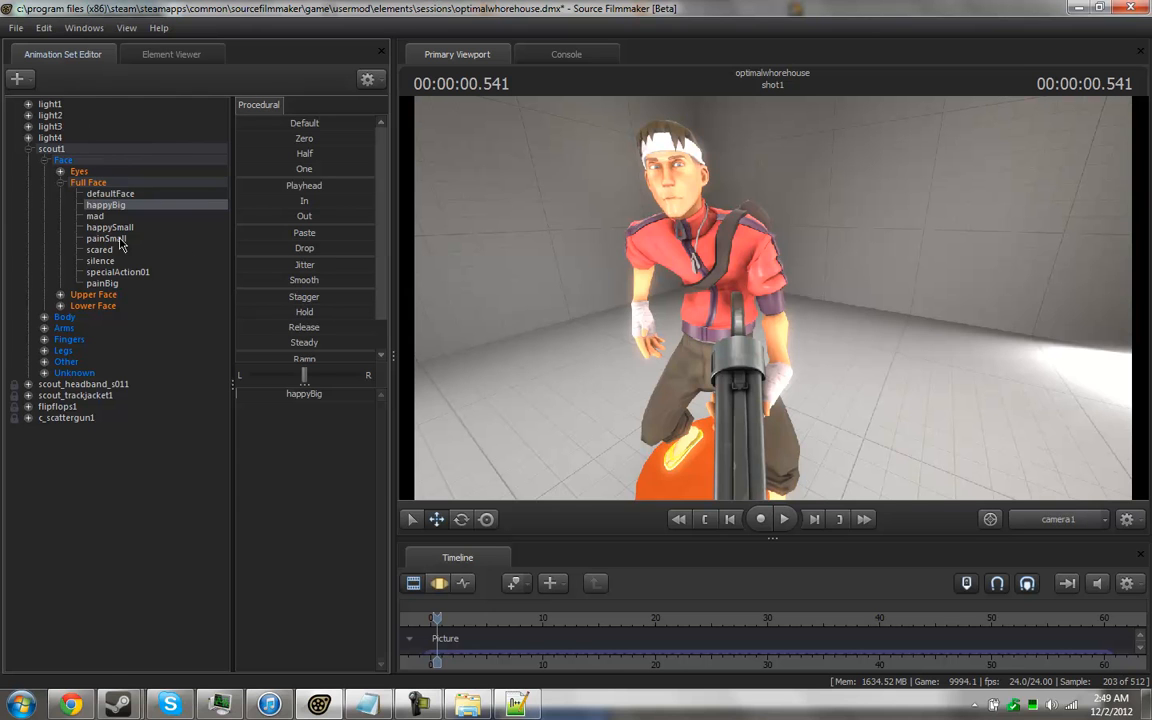
click(440, 582)
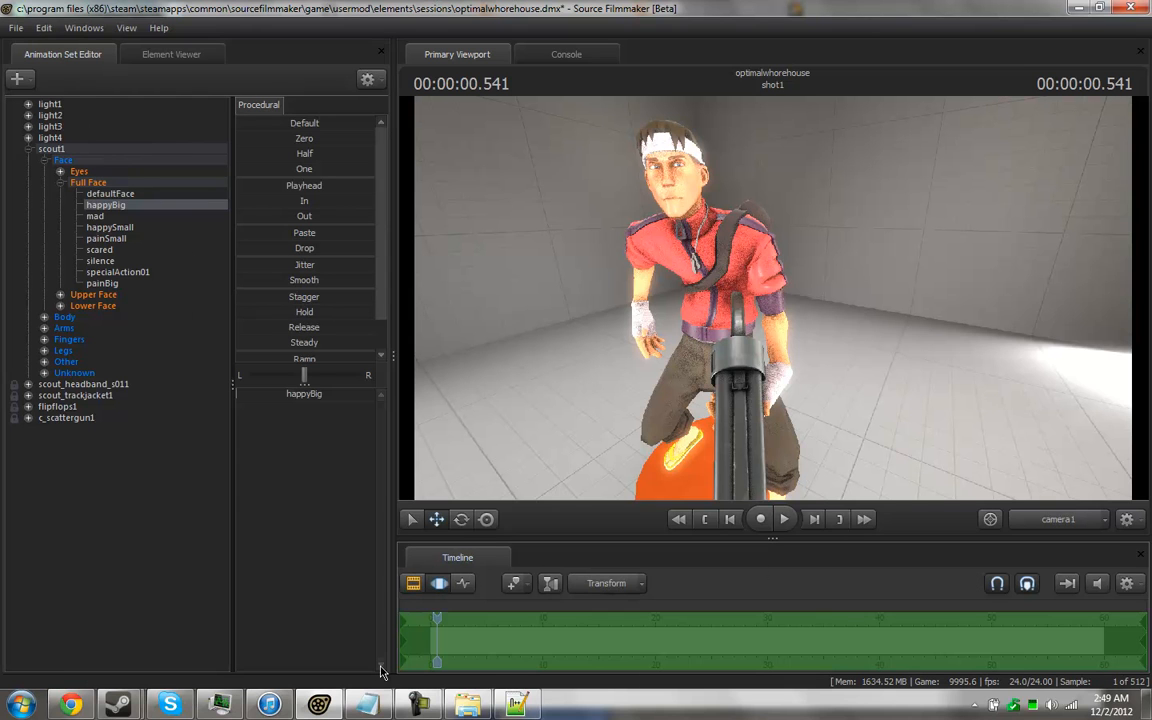
click(304, 168)
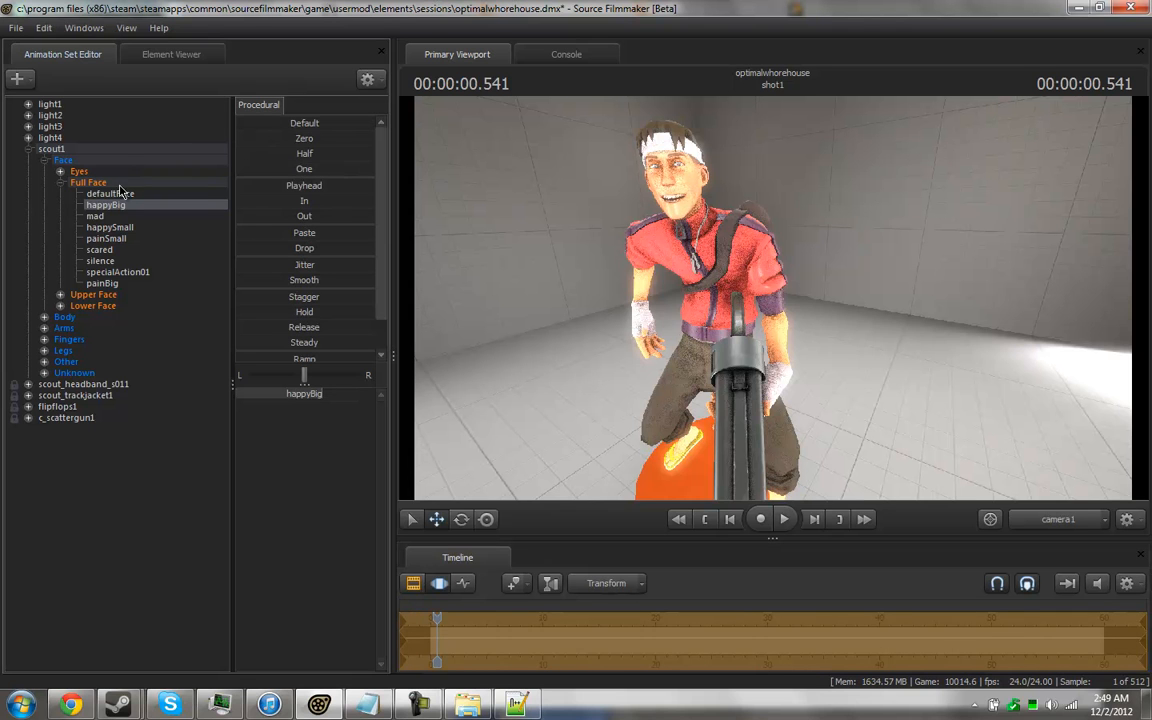
Blend the Scout's happySmall expression about a third of the way toward One and view him from the front.
click(116, 228)
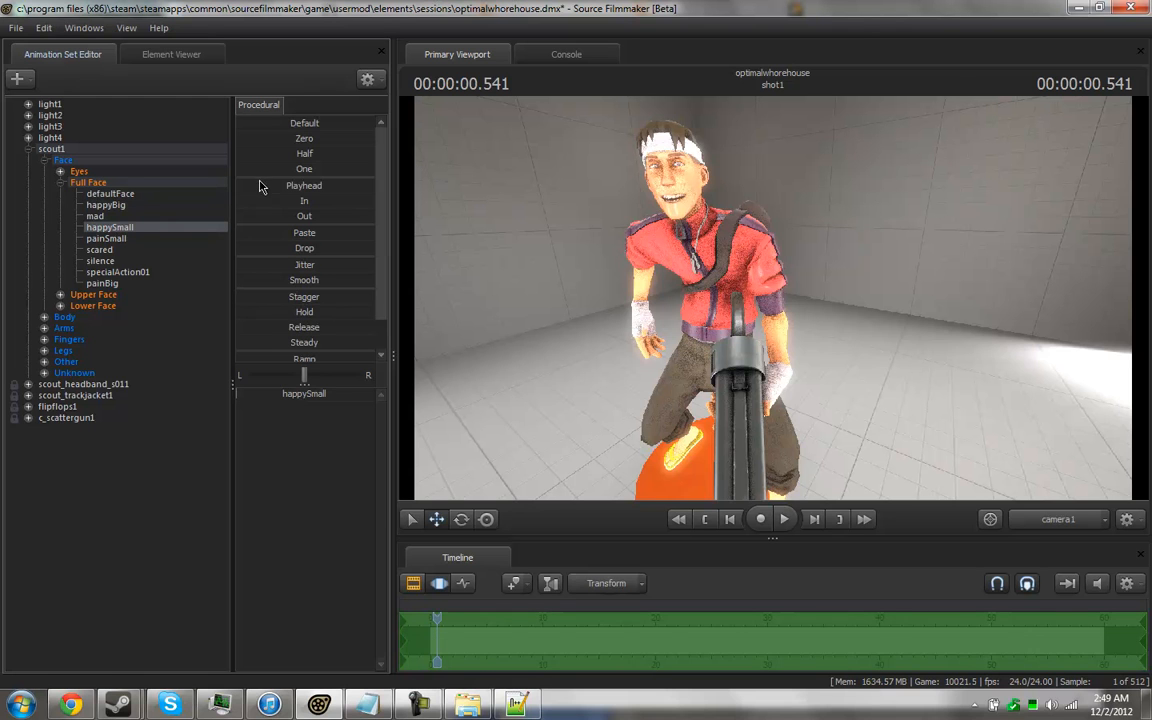
click(248, 172)
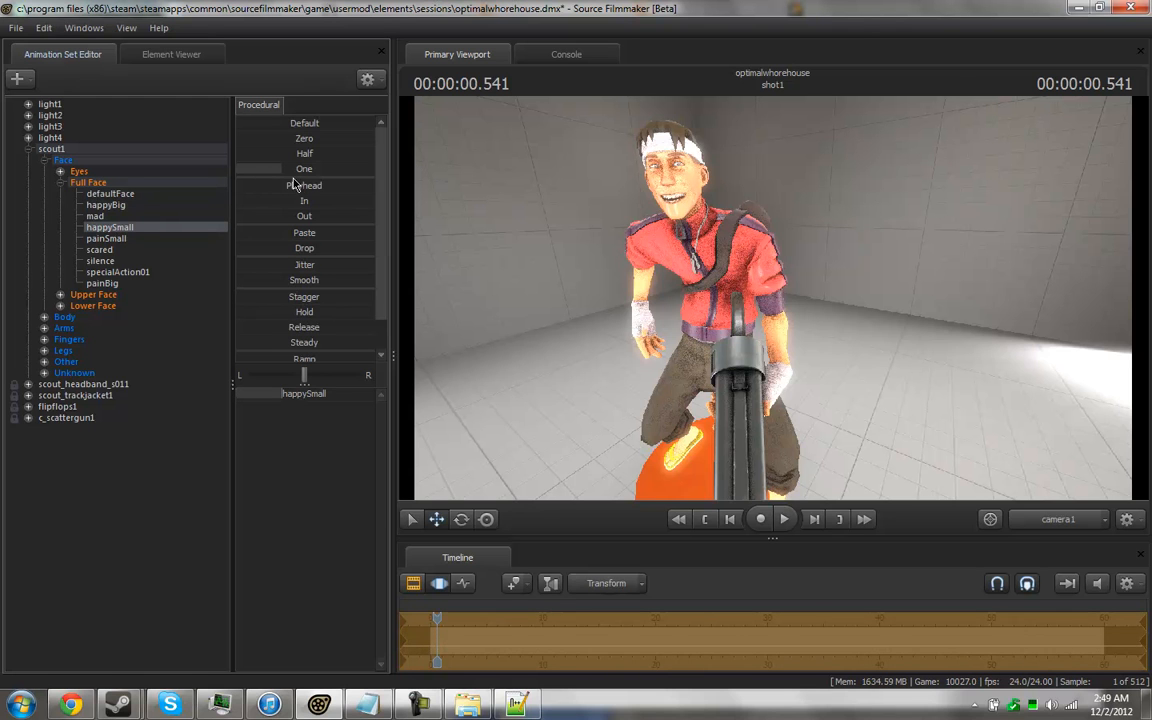
click(412, 585)
drag(600, 340, 640, 310)
key(w)
key(s)
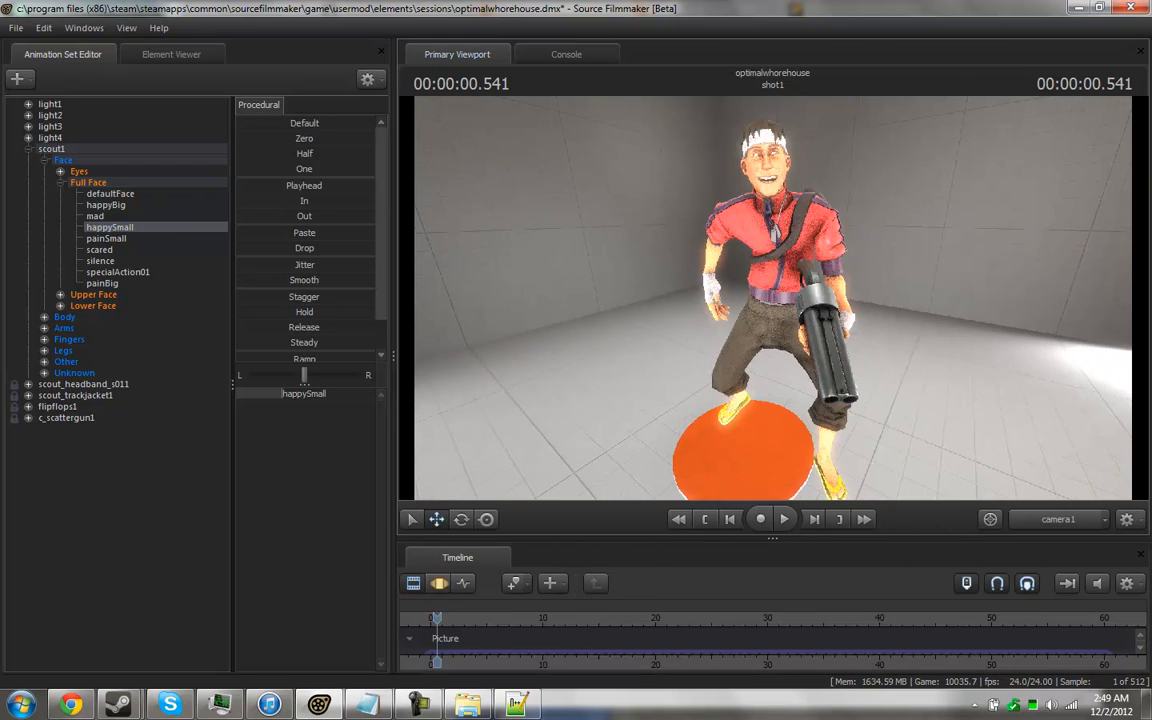
Move the viewTarget in the Scout's Eyes group in front of his face to redirect his gaze.
click(61, 182)
click(61, 182)
click(61, 182)
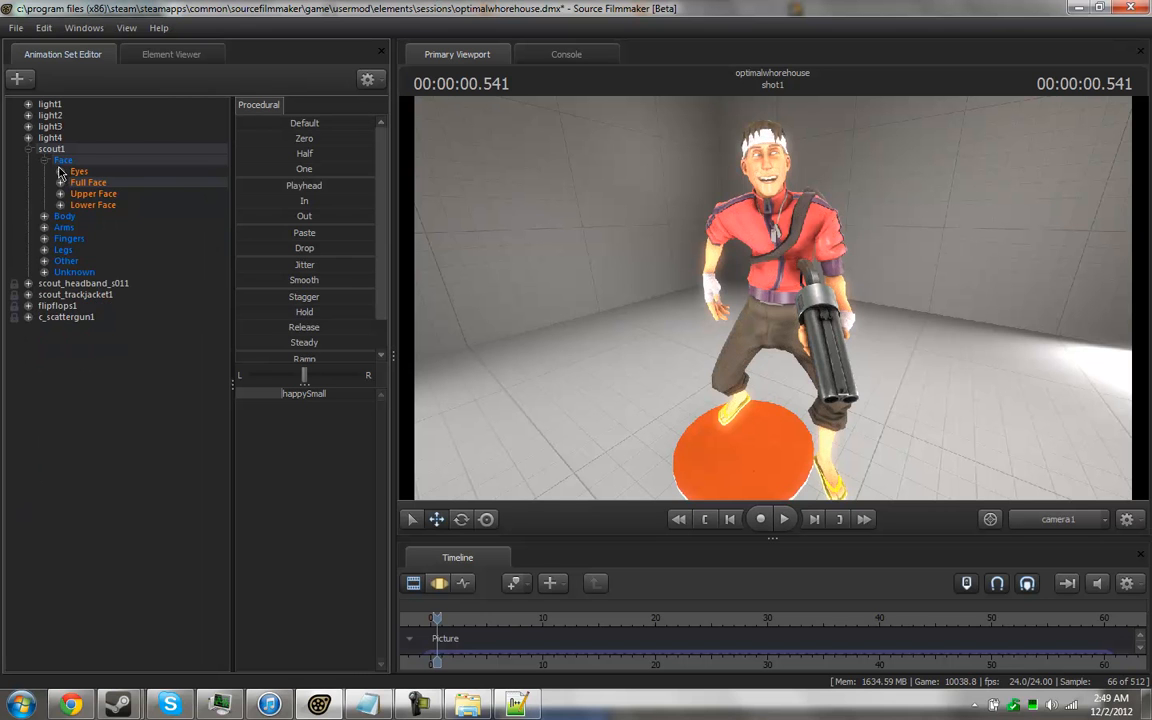
click(61, 171)
click(105, 228)
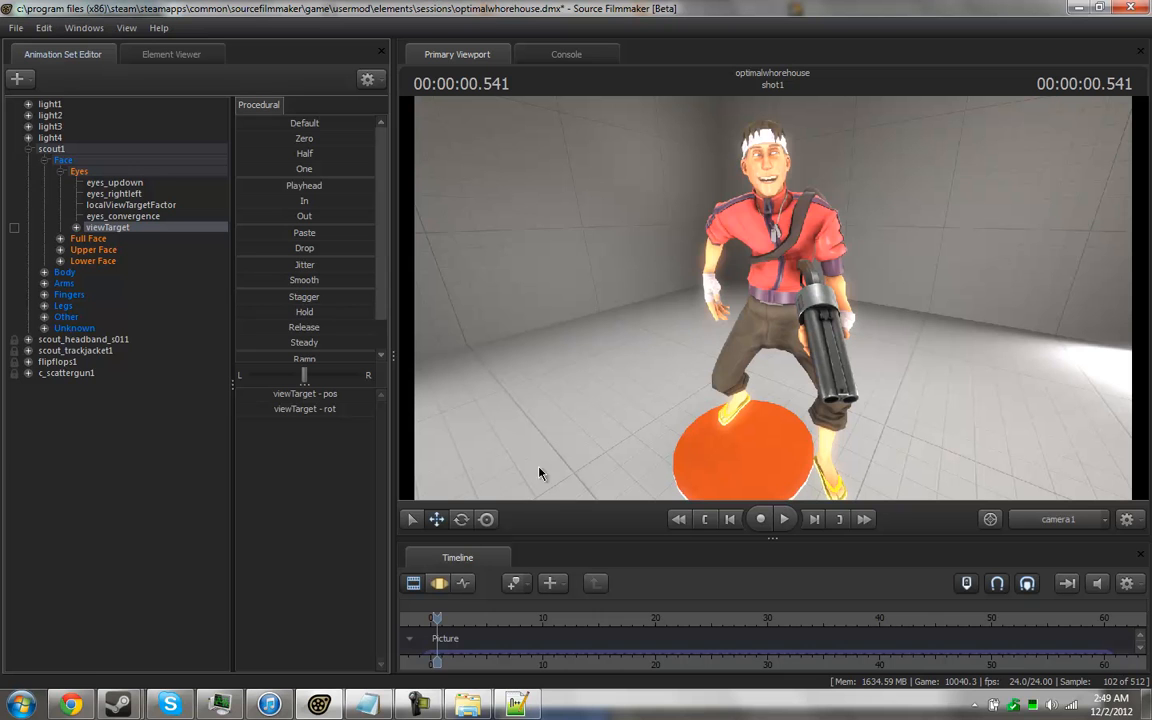
click(440, 580)
drag(554, 382, 562, 425)
drag(773, 400, 715, 267)
drag(628, 278, 573, 262)
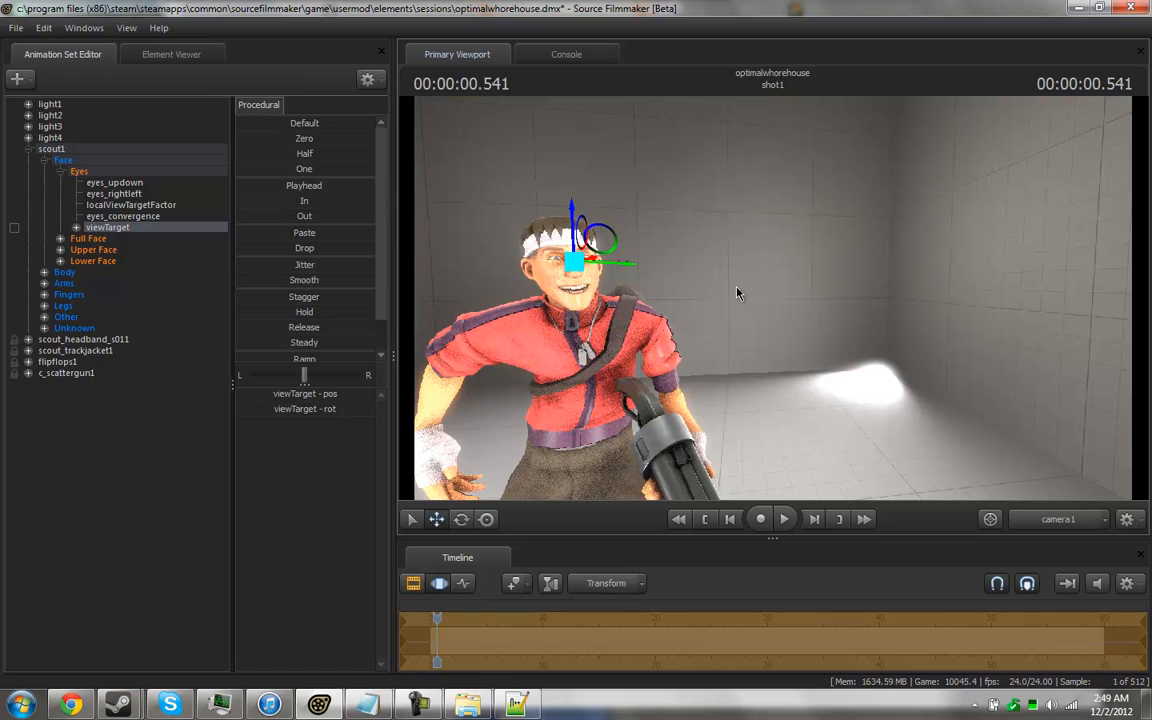
mouse_move(661, 286)
mouse_down()
mouse_move(661, 310)
mouse_move(661, 289)
mouse_up()
Select the whole Scout and move him onto the middle of the orange disc.
click(63, 151)
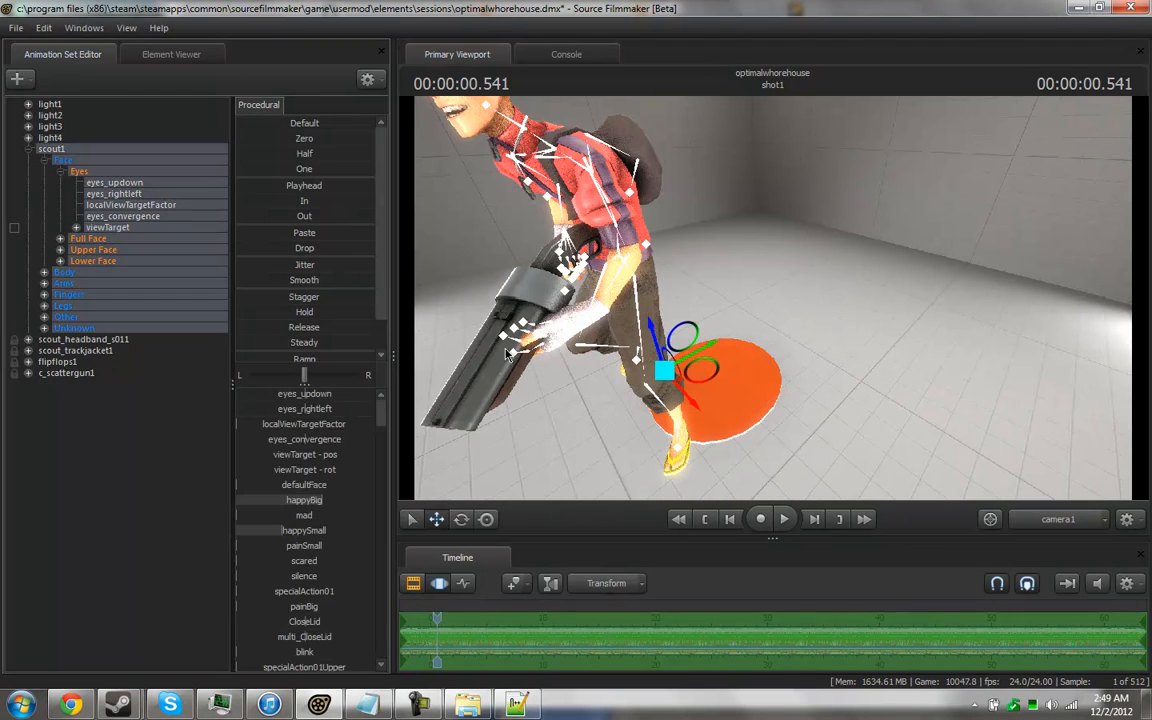
drag(662, 371, 901, 189)
drag(933, 115, 799, 278)
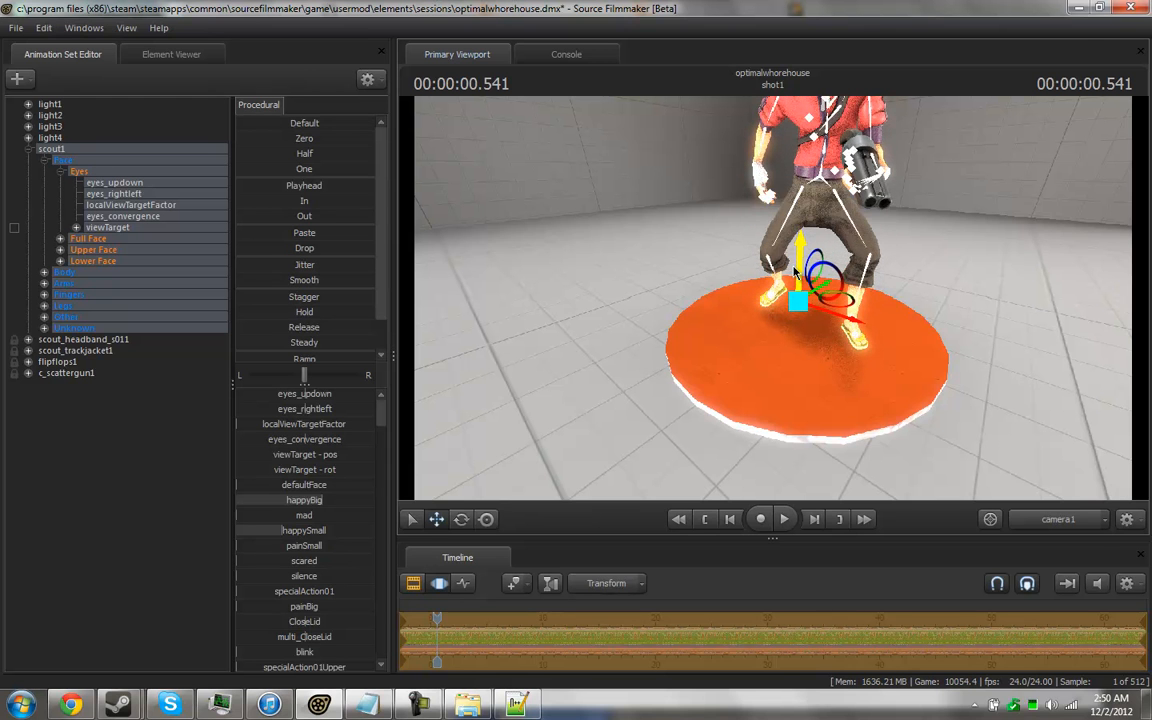
Walk around the Scout in game mode and examine how he stands on the orange disc, ending back in the editor.
key(F10)
key(a)
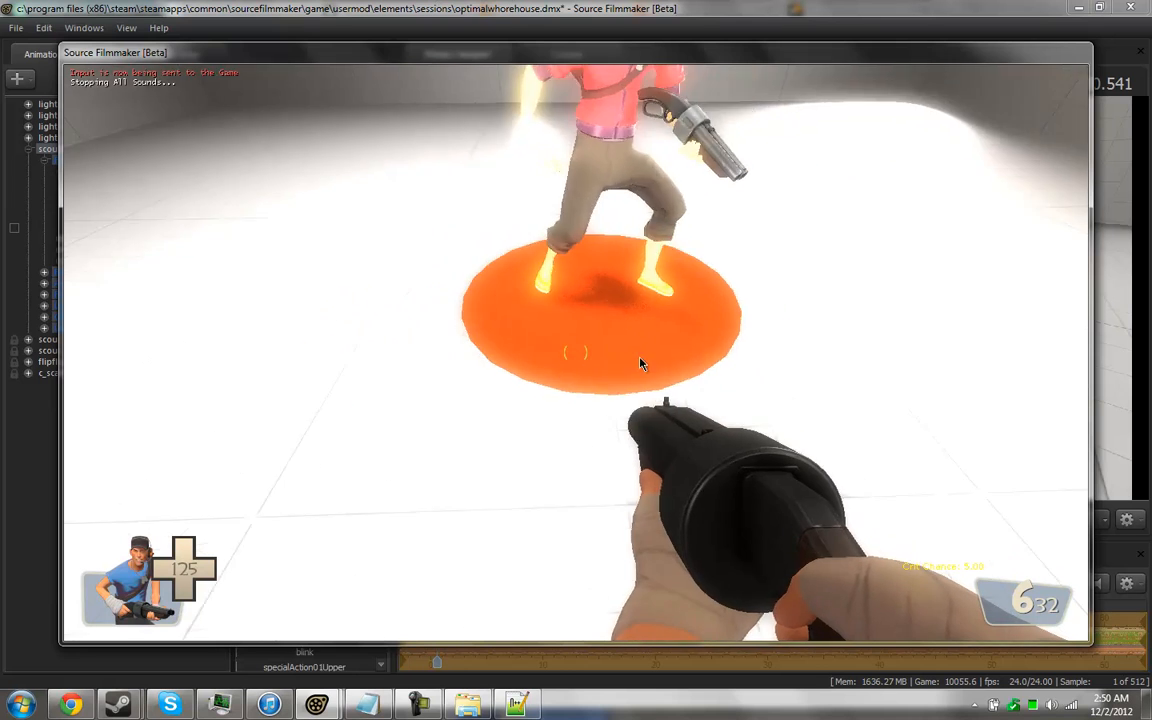
key(w)
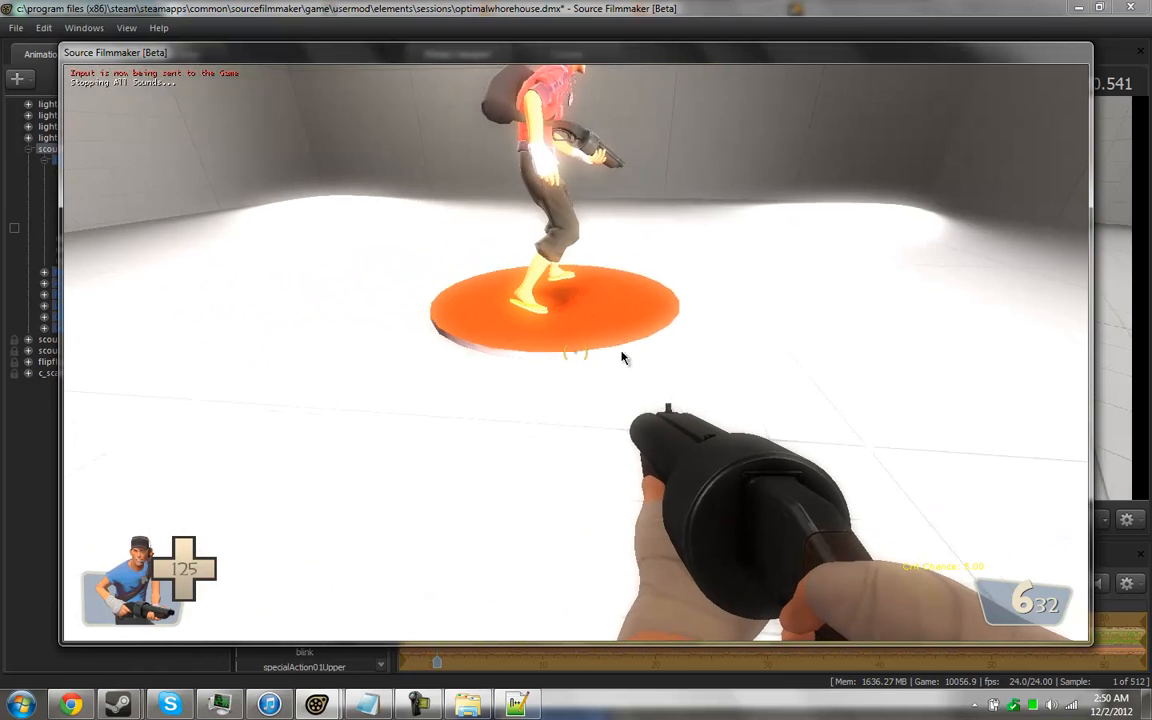
key(s)
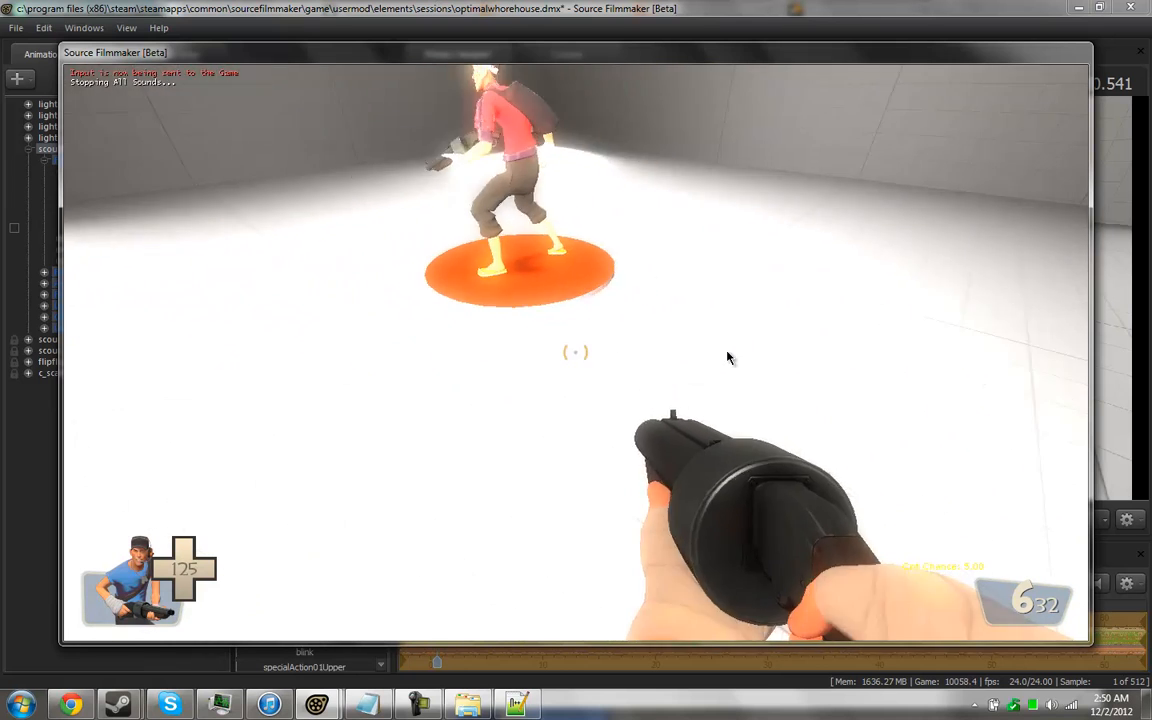
key(a)
key(d)
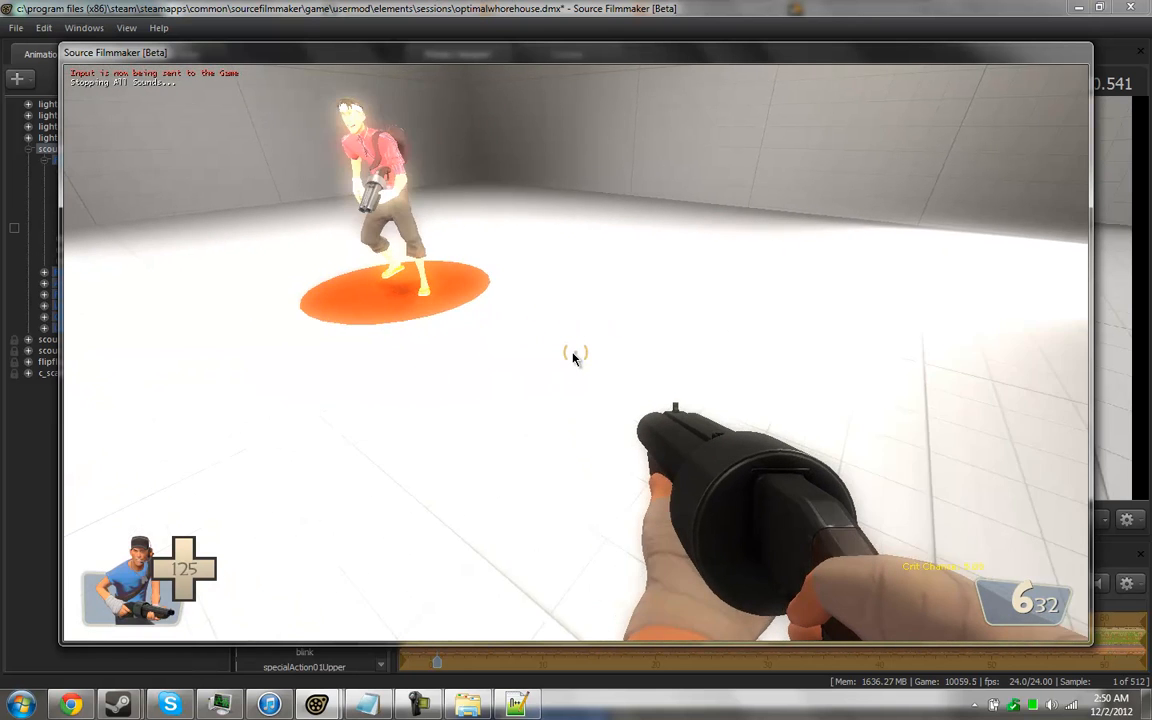
key(a)
key(Escape)
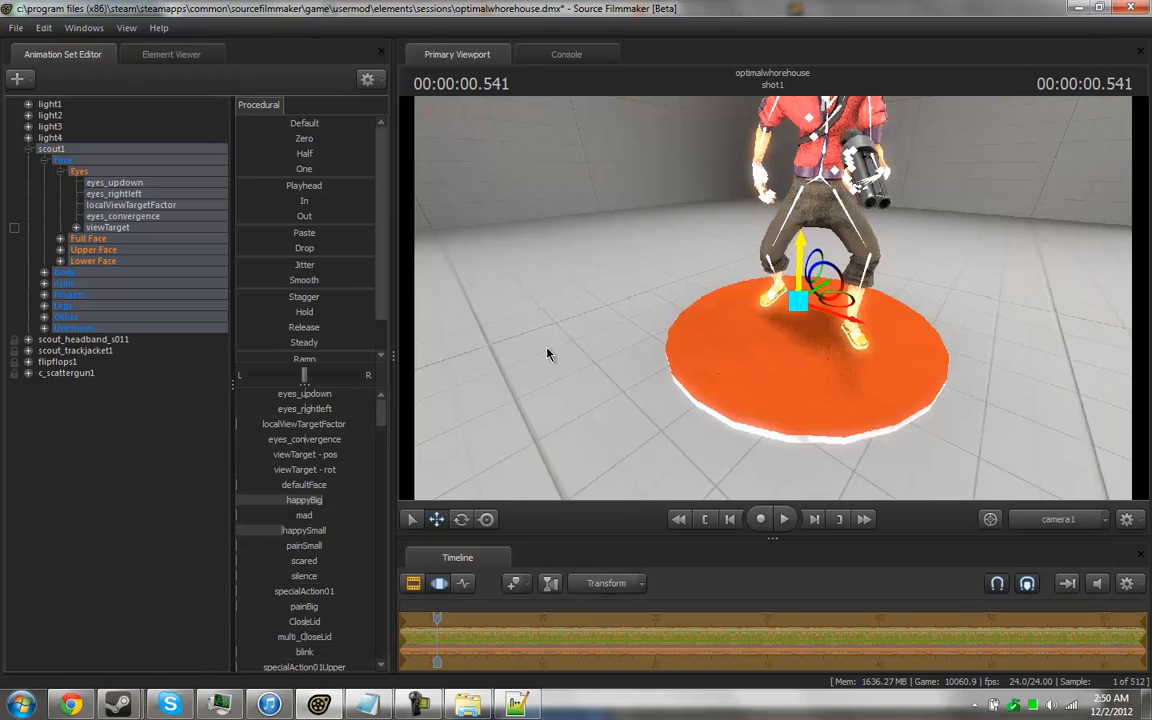
drag(848, 298, 812, 300)
key(w)
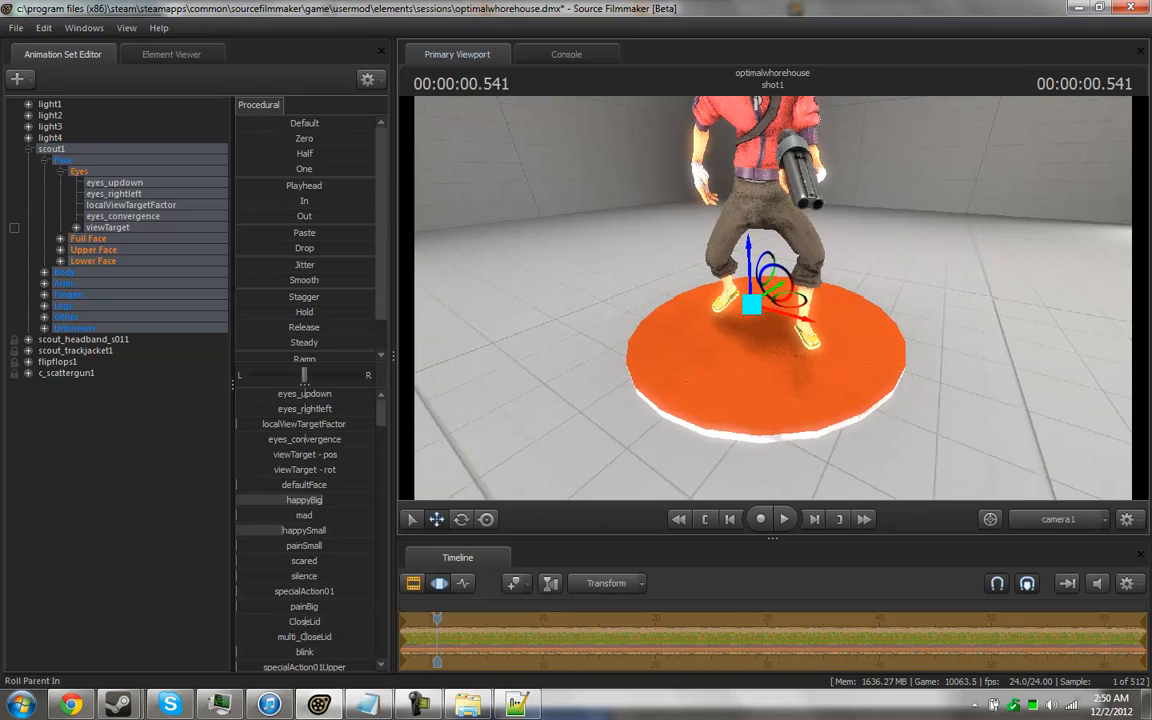
Adjust the Scout's height along the vertical axis so his flip-flops rest on the orange disc.
drag(773, 298, 710, 285)
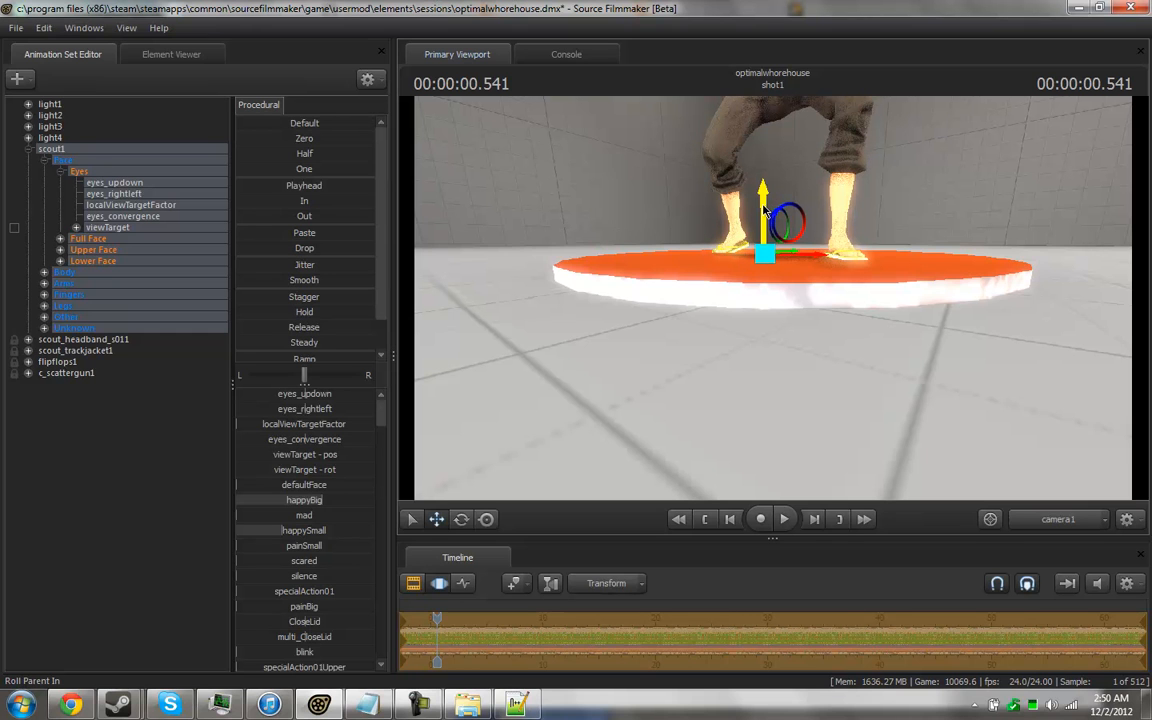
drag(769, 206, 678, 156)
key(s)
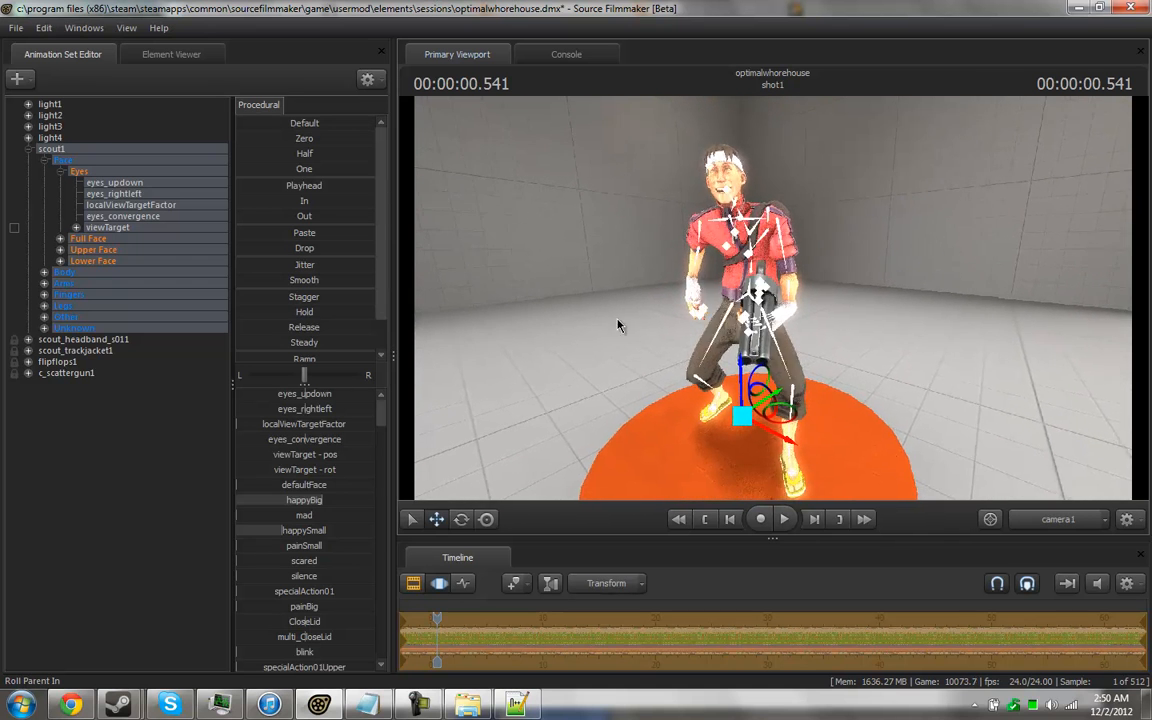
Leave motion editing, deselect the Scout and review the viewport's progressive refinement settings.
click(412, 578)
click(218, 516)
right_click(540, 363)
click(575, 377)
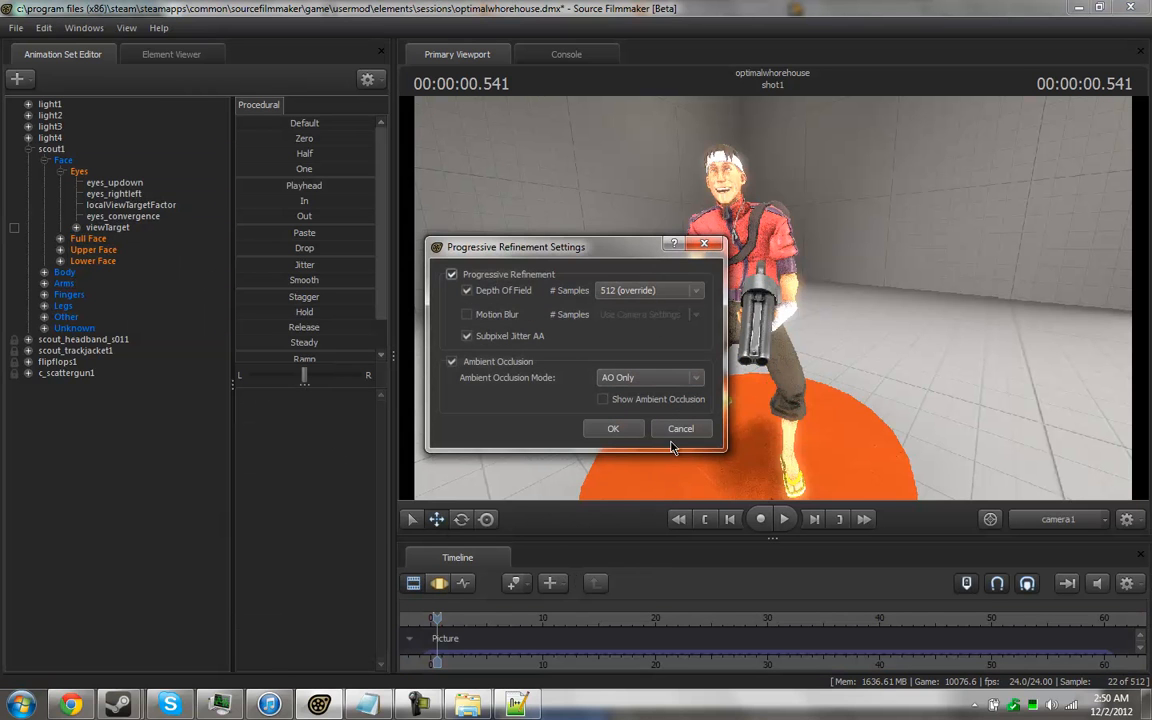
click(678, 432)
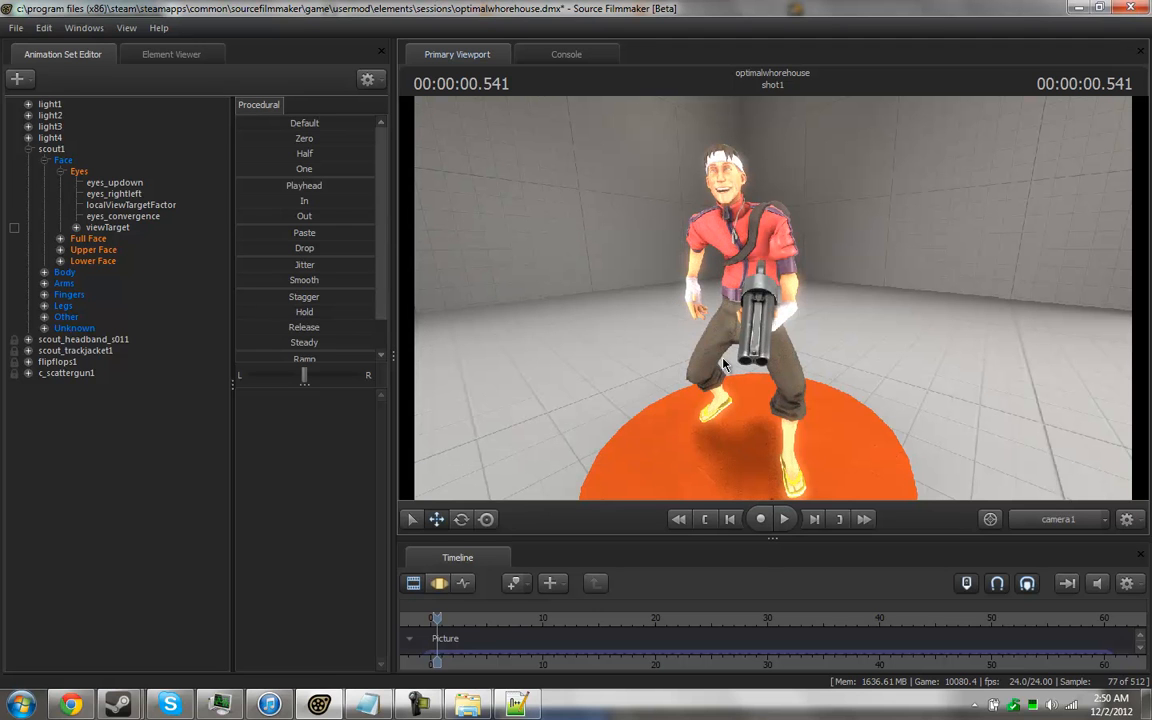
Move the Scout's viewTarget farther out in front of his face to redirect his gaze, checking it from several angles.
click(105, 228)
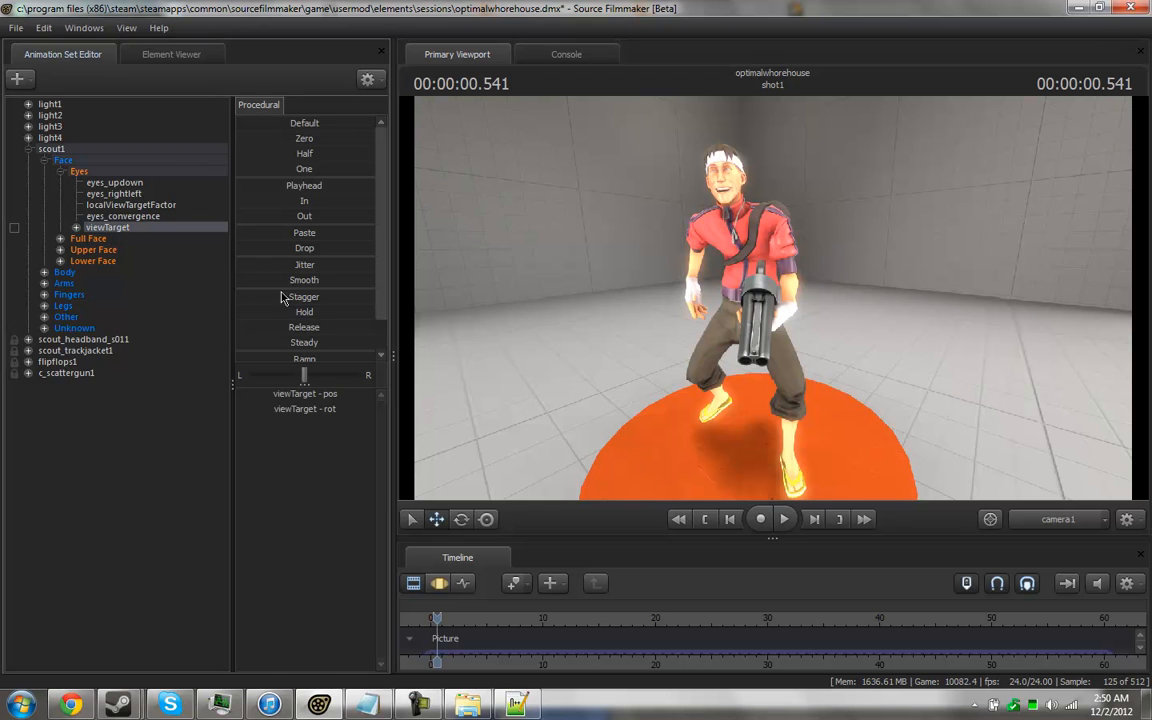
click(438, 584)
drag(620, 380, 800, 319)
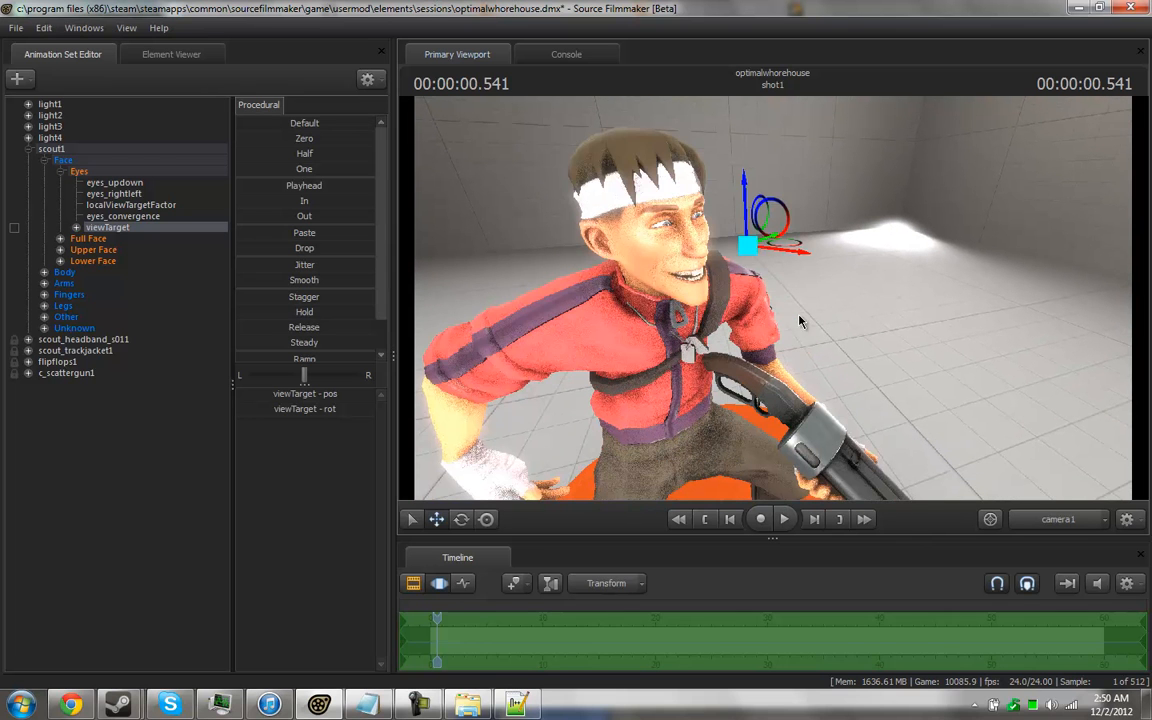
drag(798, 249, 970, 233)
drag(964, 258, 1090, 300)
drag(1055, 380, 900, 382)
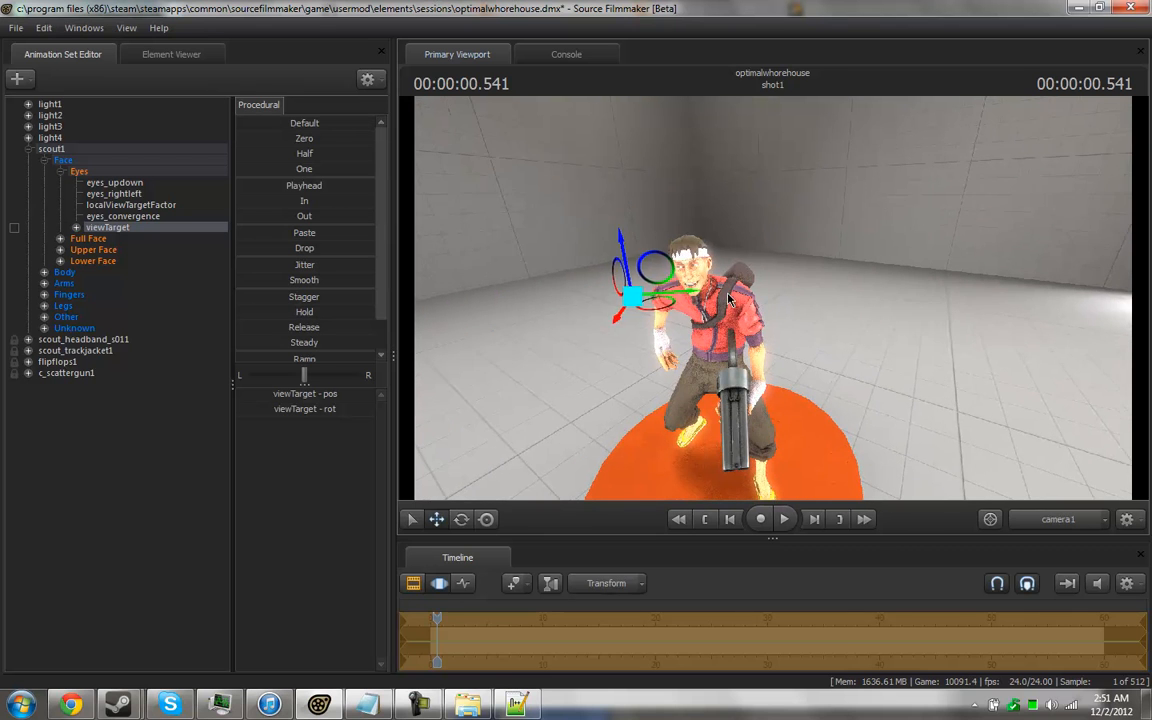
drag(670, 307, 668, 378)
drag(932, 273, 934, 196)
key(w)
key(s)
key(w)
key(s)
key(s)
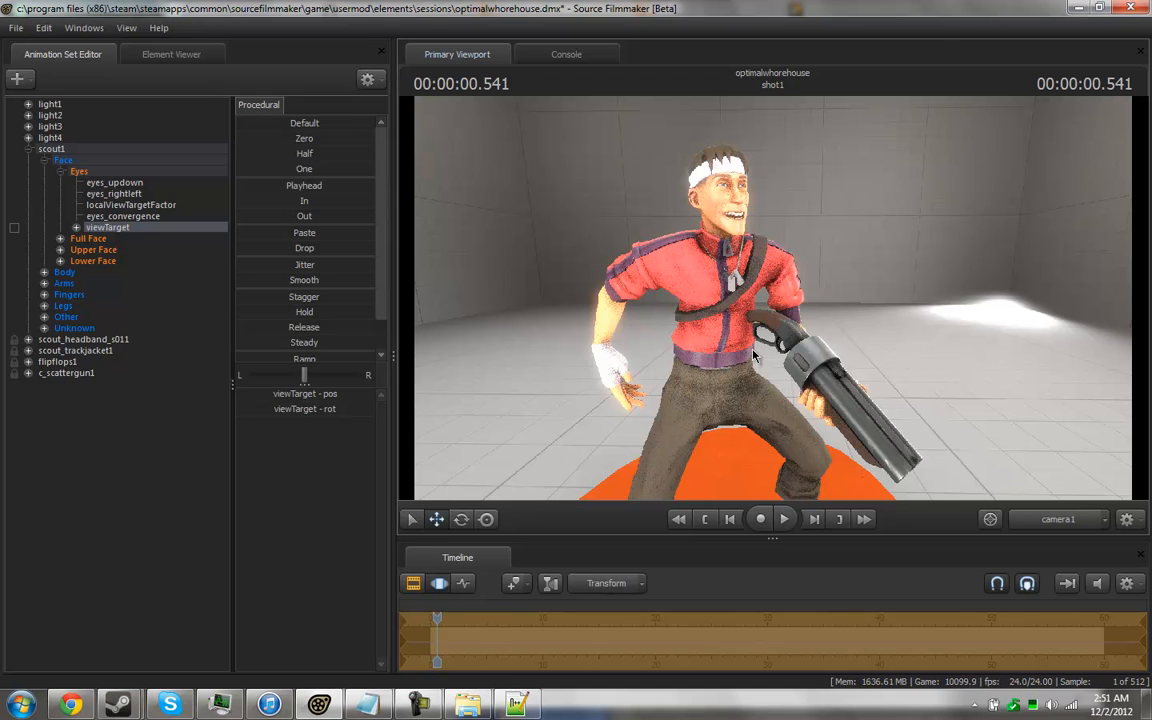
Return to the clip editor and frame the Scout from a raised front angle with his head and the orange disc in shot.
click(416, 577)
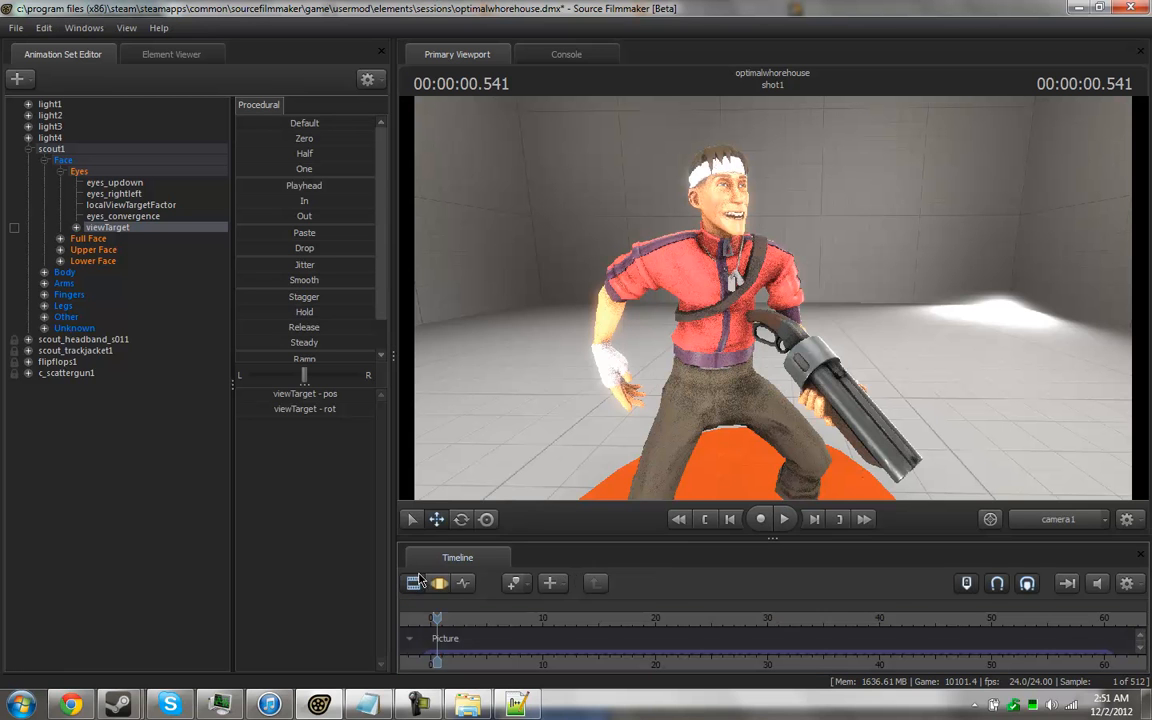
key(d)
drag(641, 398, 600, 398)
key(x)
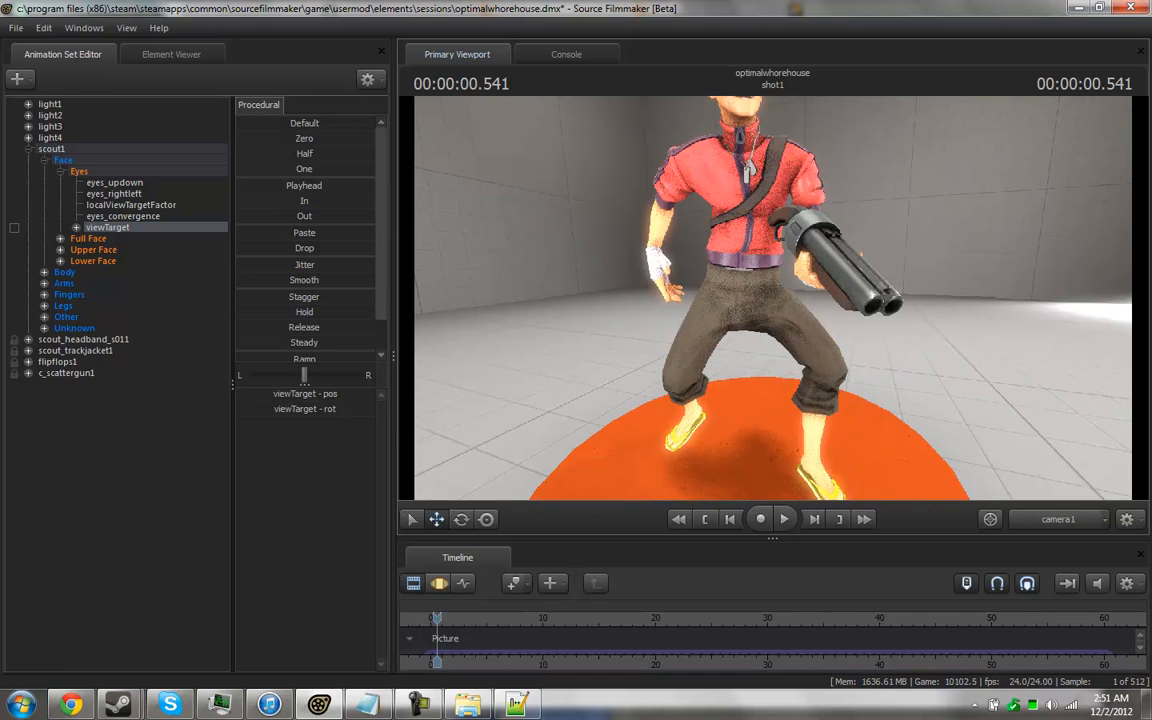
key(s)
key(w)
key(w)
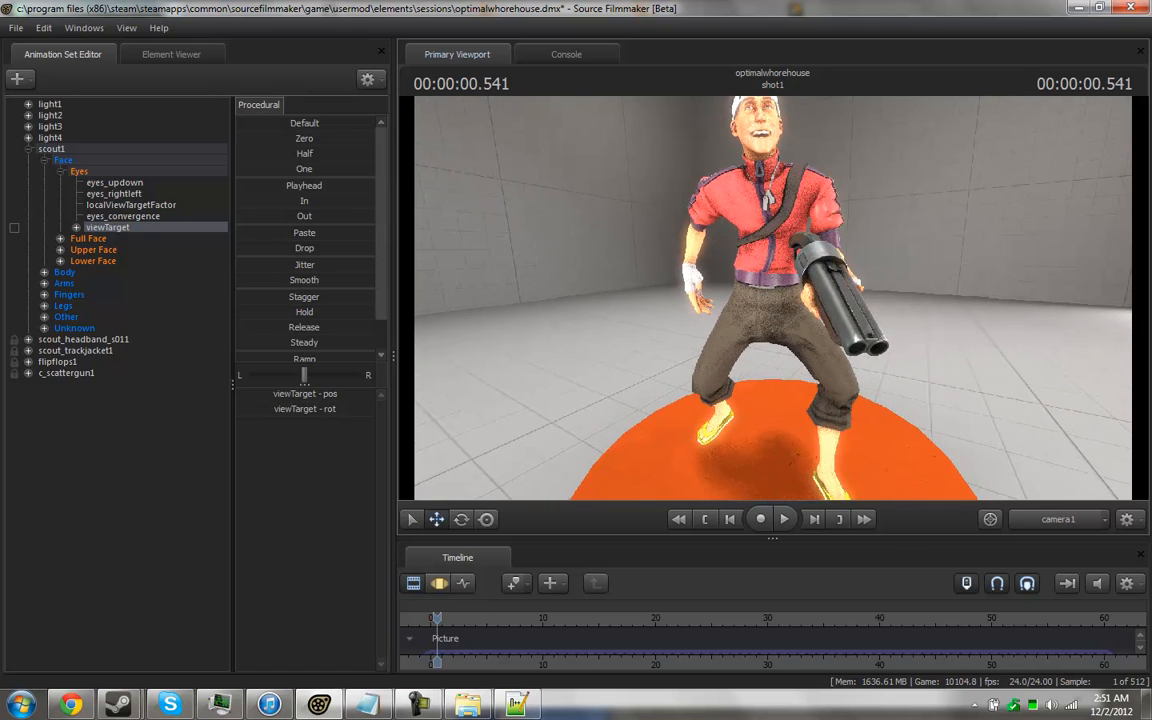
key(z)
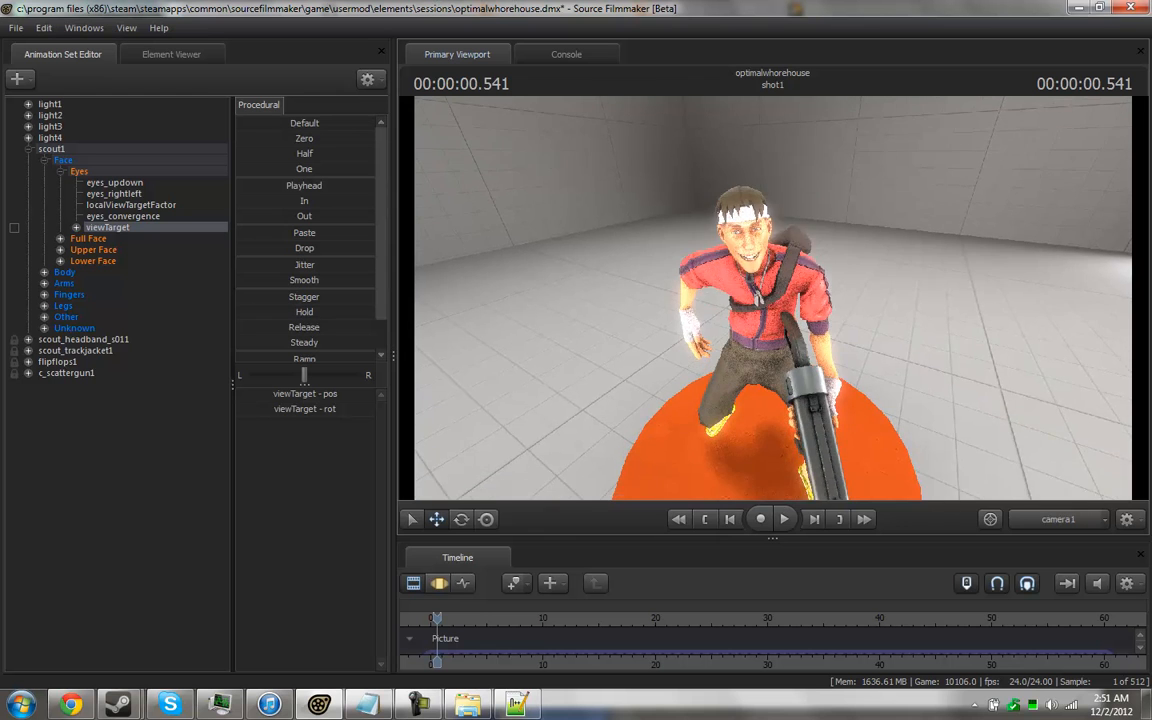
key(x)
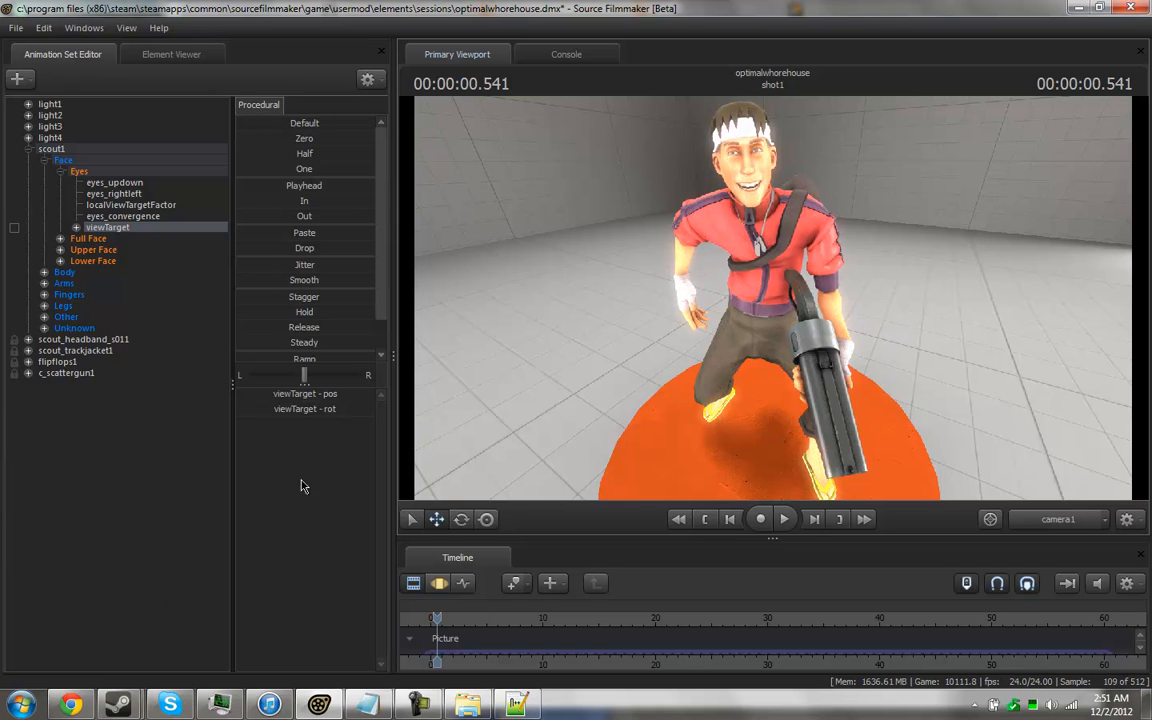
Try deleting light4 and view the Scout under the remaining lights.
click(64, 137)
right_click(66, 137)
click(128, 173)
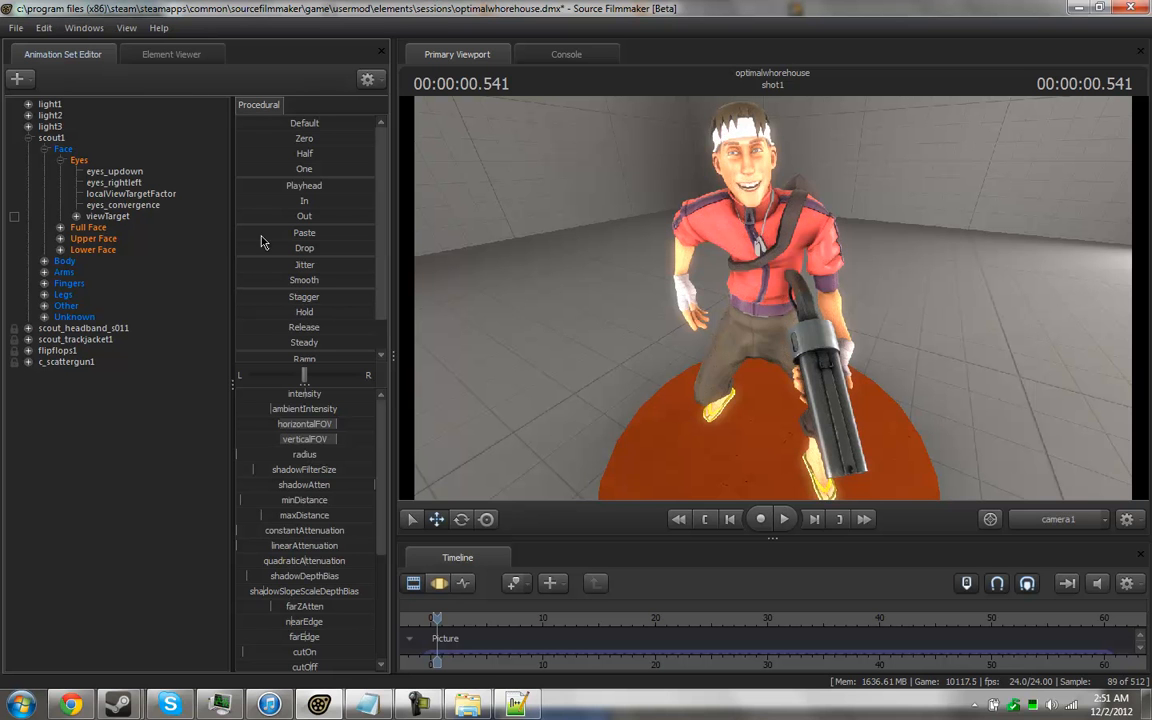
drag(693, 283, 784, 195)
key(w)
key(a)
key(w)
key(s)
mouse_move(784, 335)
mouse_down()
mouse_move(800, 340)
mouse_move(779, 342)
mouse_up()
key(d)
Undo the deletion of light4 and the camera movement made after it.
key(ctrl+z)
key(ctrl+z)
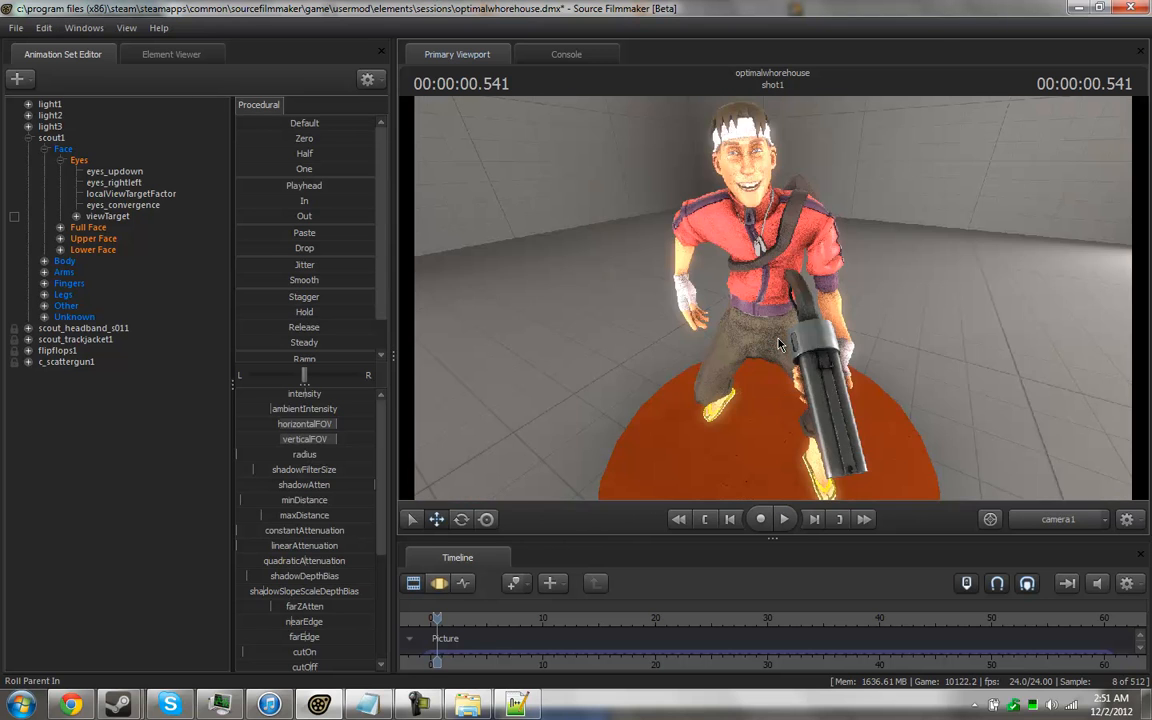
key(ctrl+z)
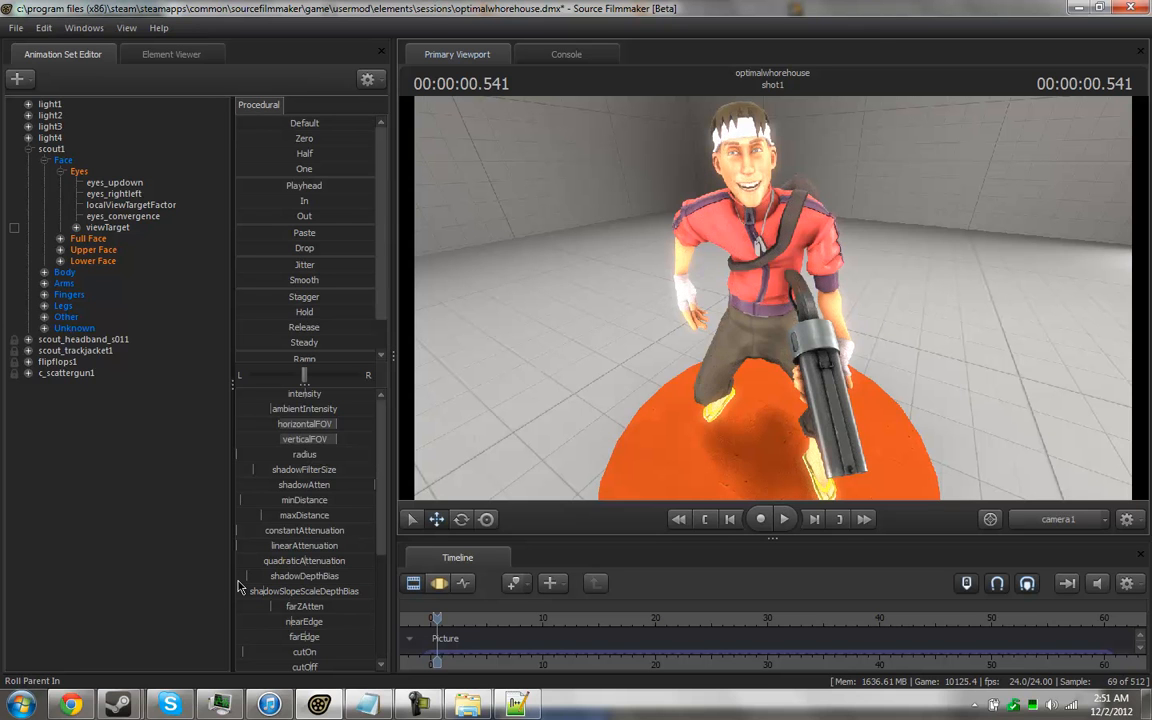
Start a poster export, saving the session first, and choose PNG as the image format.
click(16, 31)
mouse_move(60, 188)
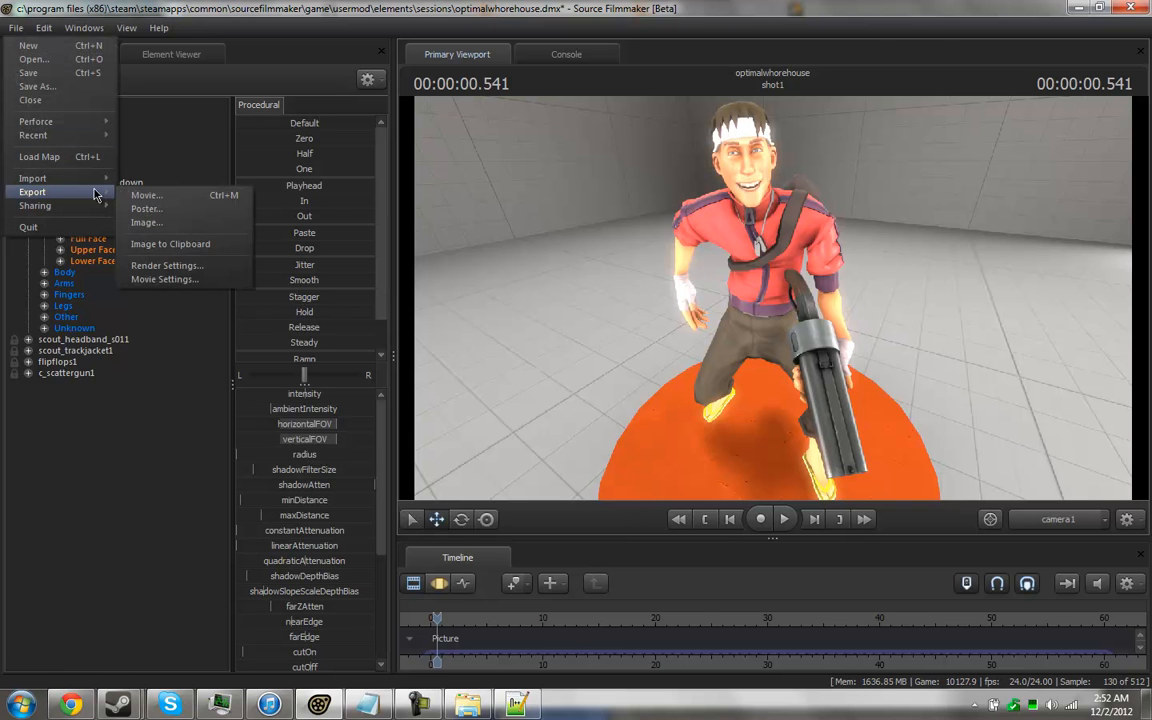
click(170, 207)
key(Return)
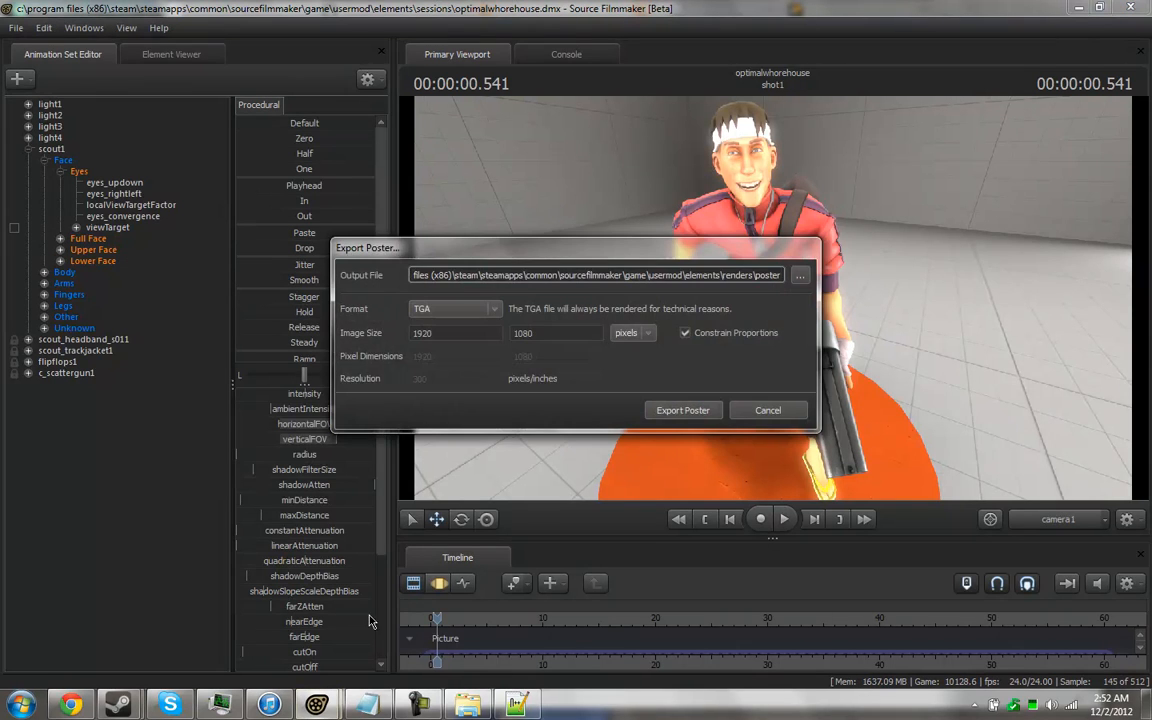
click(474, 314)
click(463, 333)
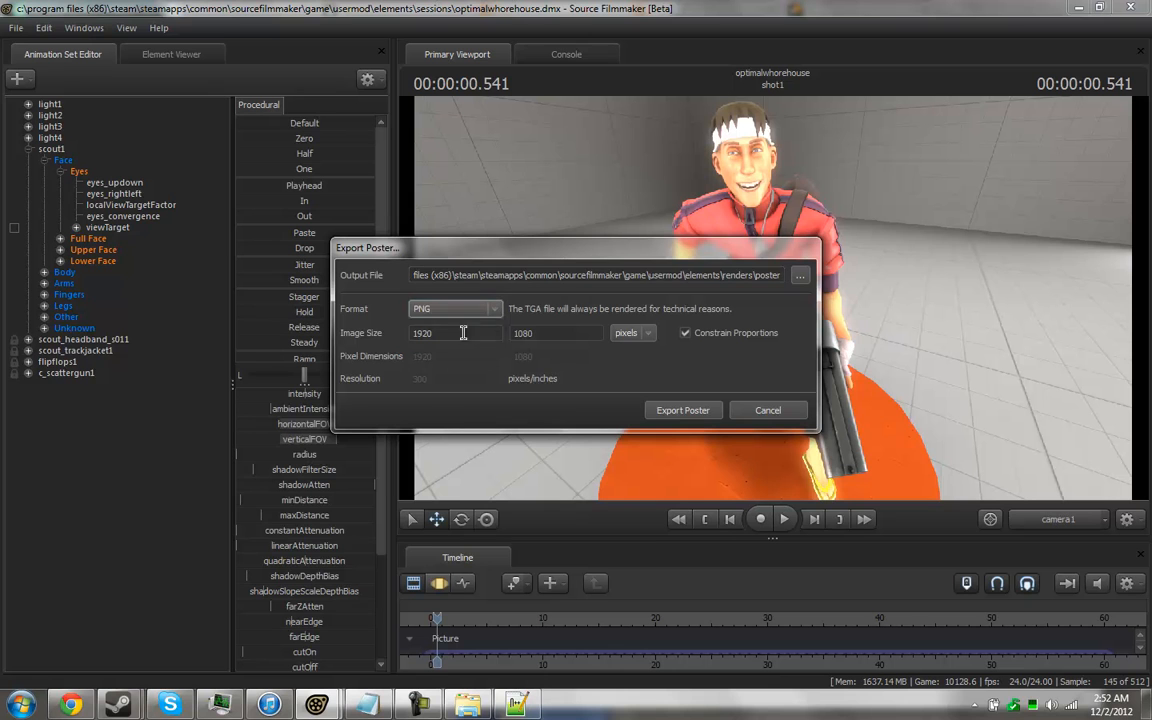
Set the output file to "optimalwhorehouse scout" on the Desktop and export the poster.
click(801, 277)
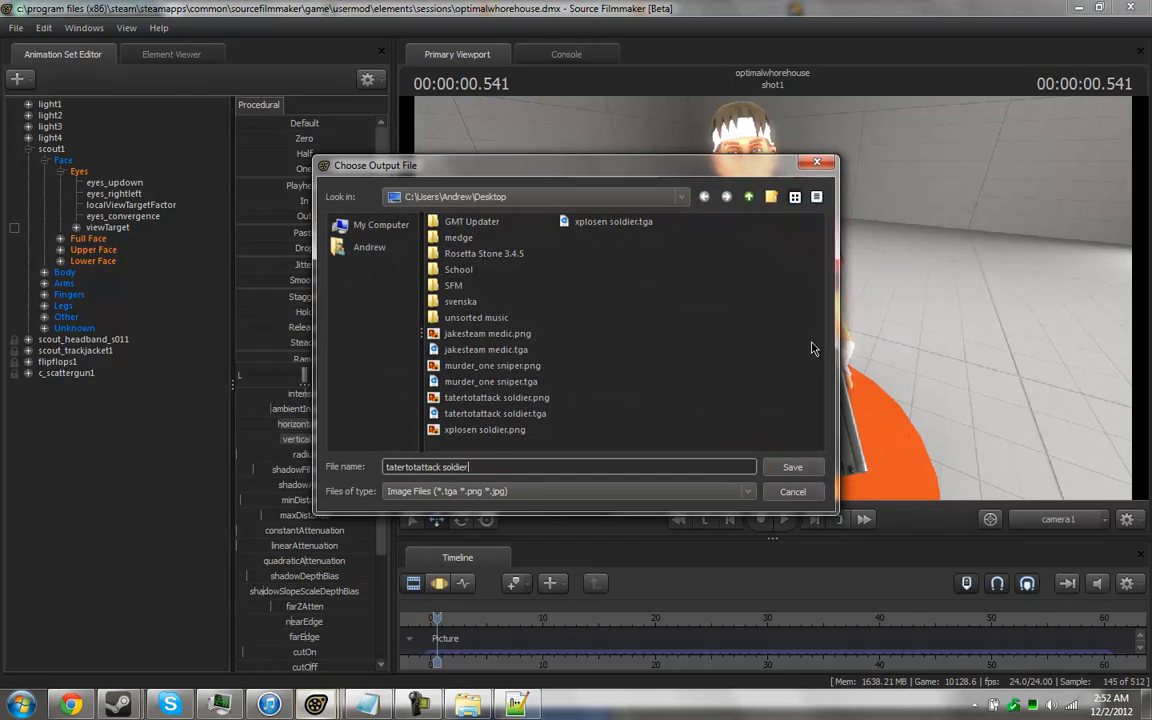
double_click(496, 467)
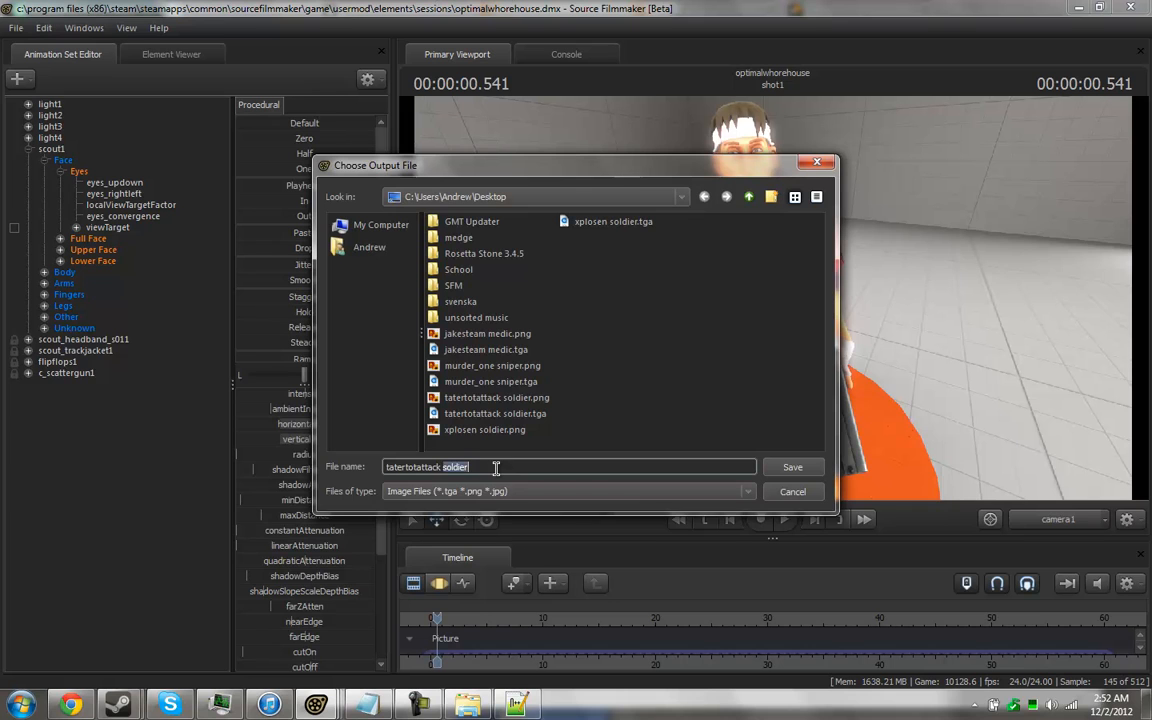
triple_click(496, 467)
text(optimalwhorehouse scout)
key(Return)
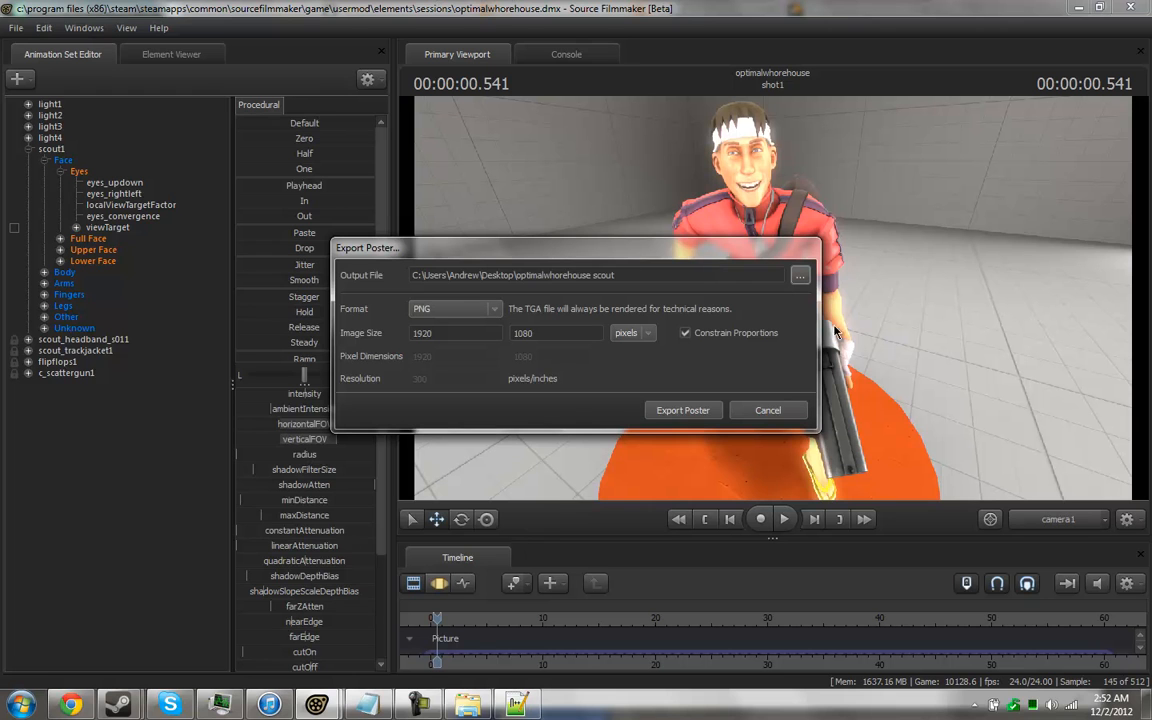
click(683, 410)
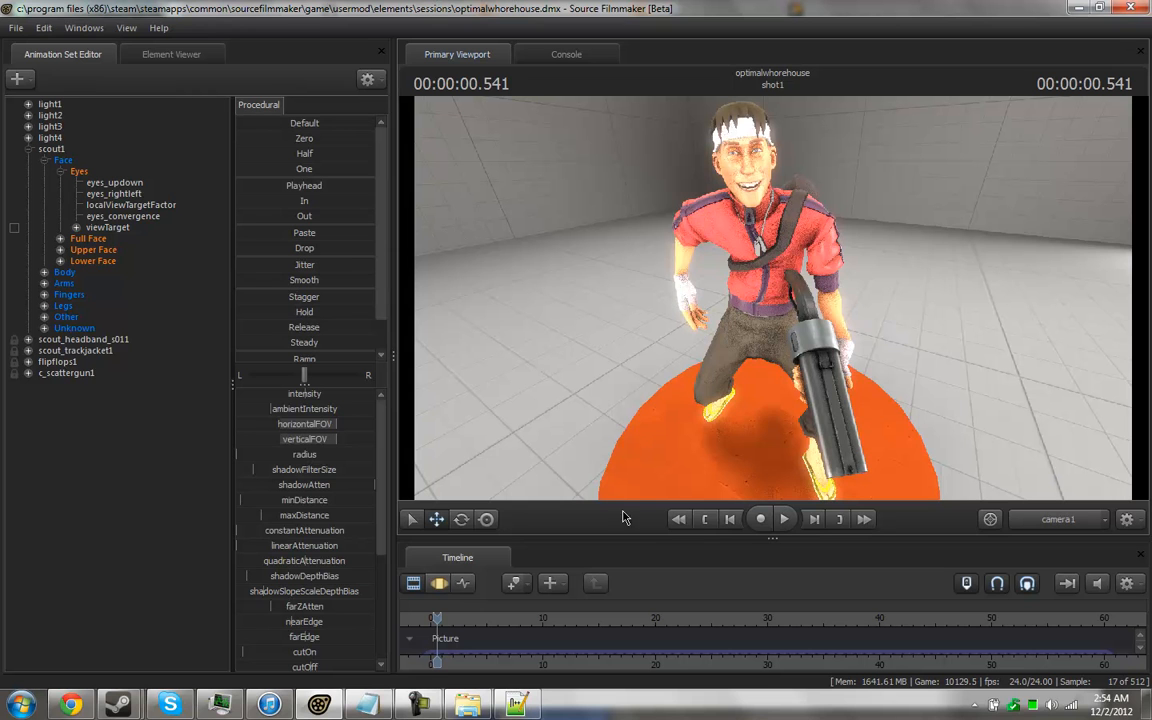
Find the exported "optimalwhorehouse scout.png" on the Desktop in the file explorer and open it for editing in Paint.
click(467, 704)
scroll(712, 343, up, 5)
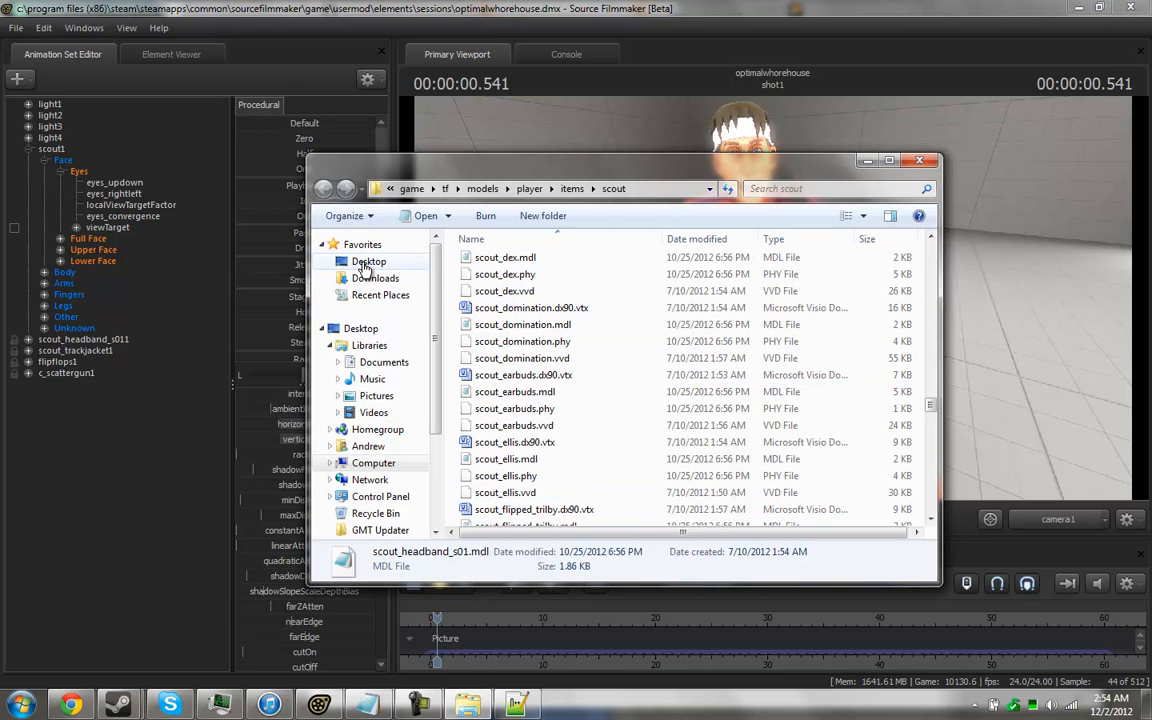
click(336, 261)
click(645, 419)
scroll(645, 420, down, 5)
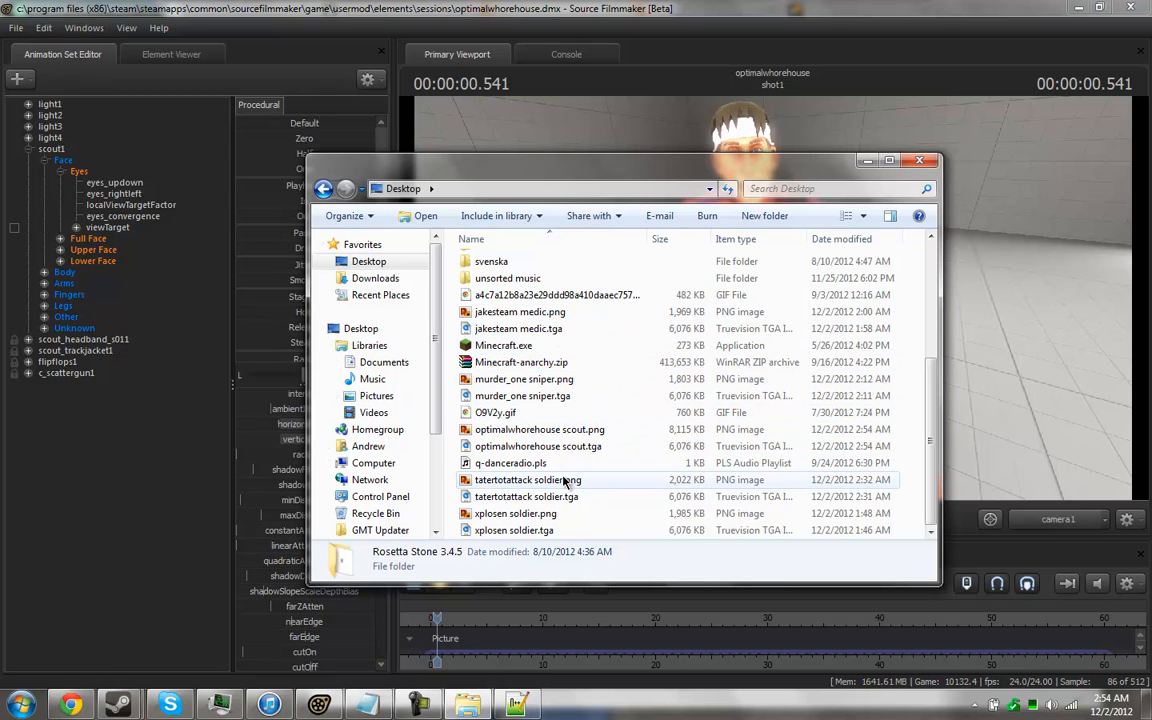
click(505, 429)
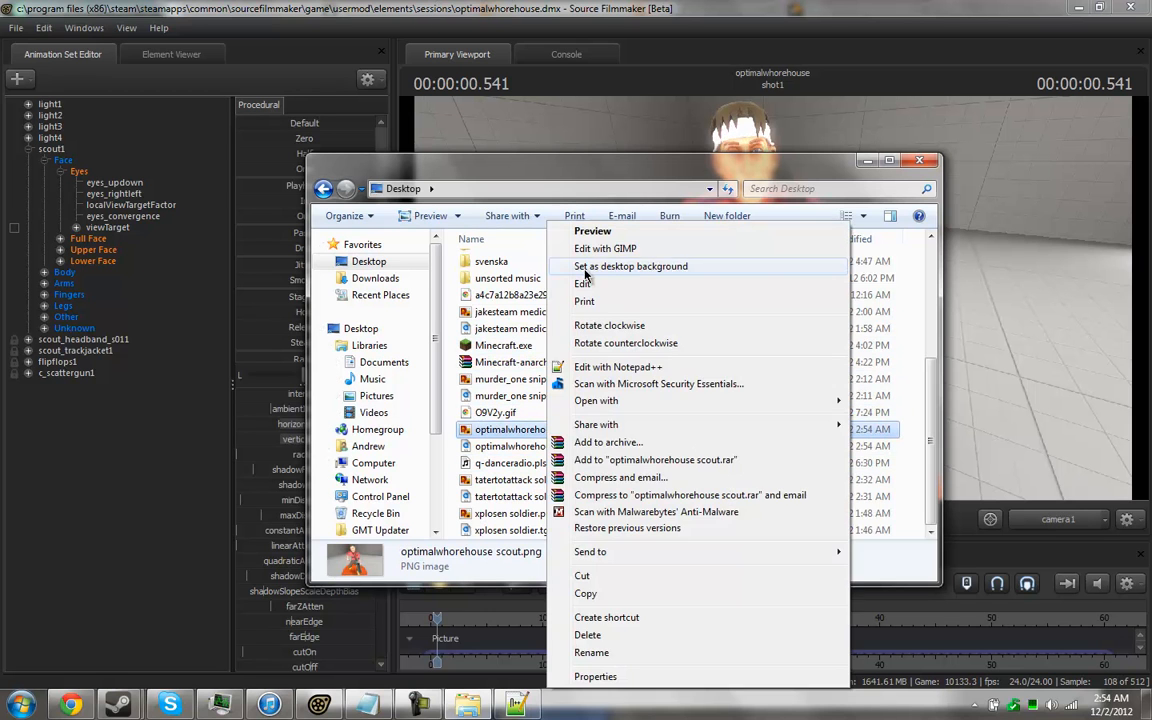
click(597, 286)
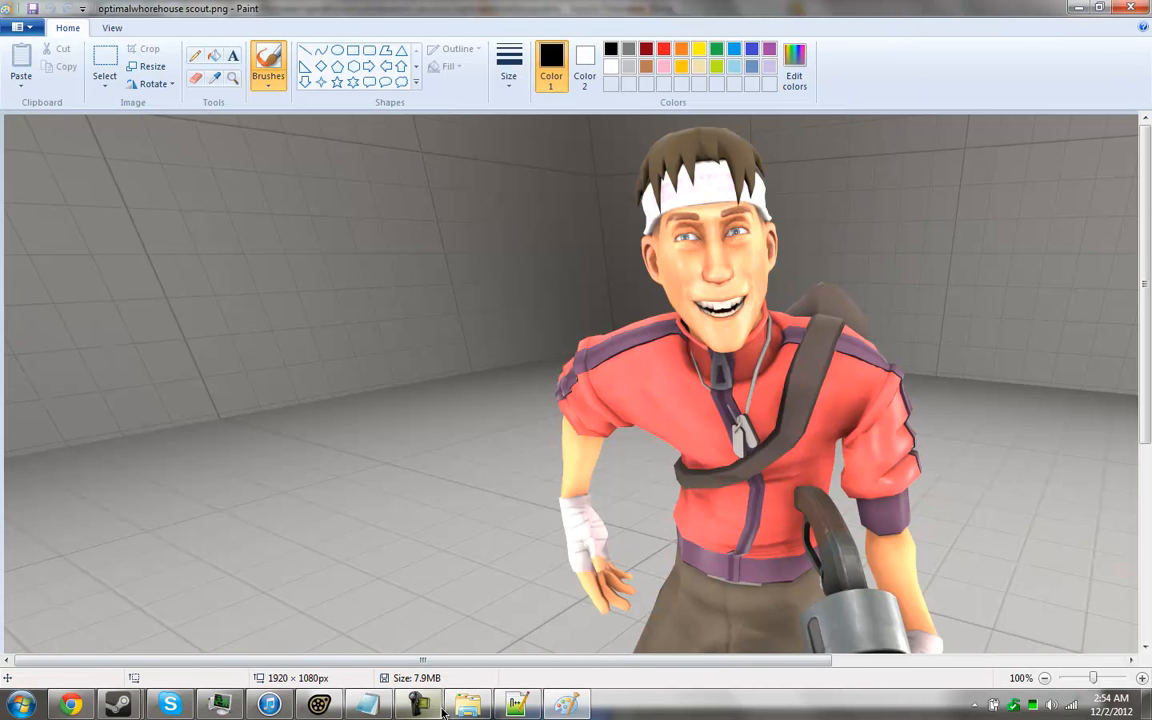
Draw a text box about 533 × 293 px beside the Scout's head and set its font to bold, underlined, size 20.
mouse_move(430, 660)
mouse_down()
mouse_move(547, 639)
mouse_move(1068, 646)
mouse_up()
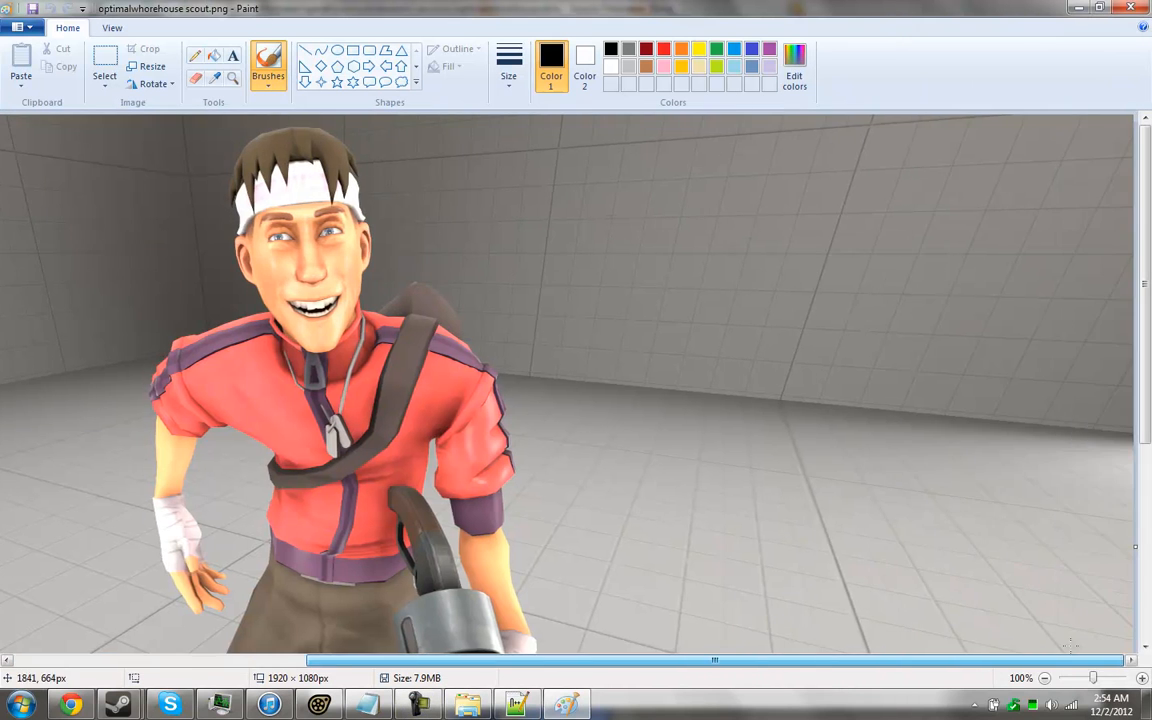
click(232, 55)
drag(501, 167, 928, 401)
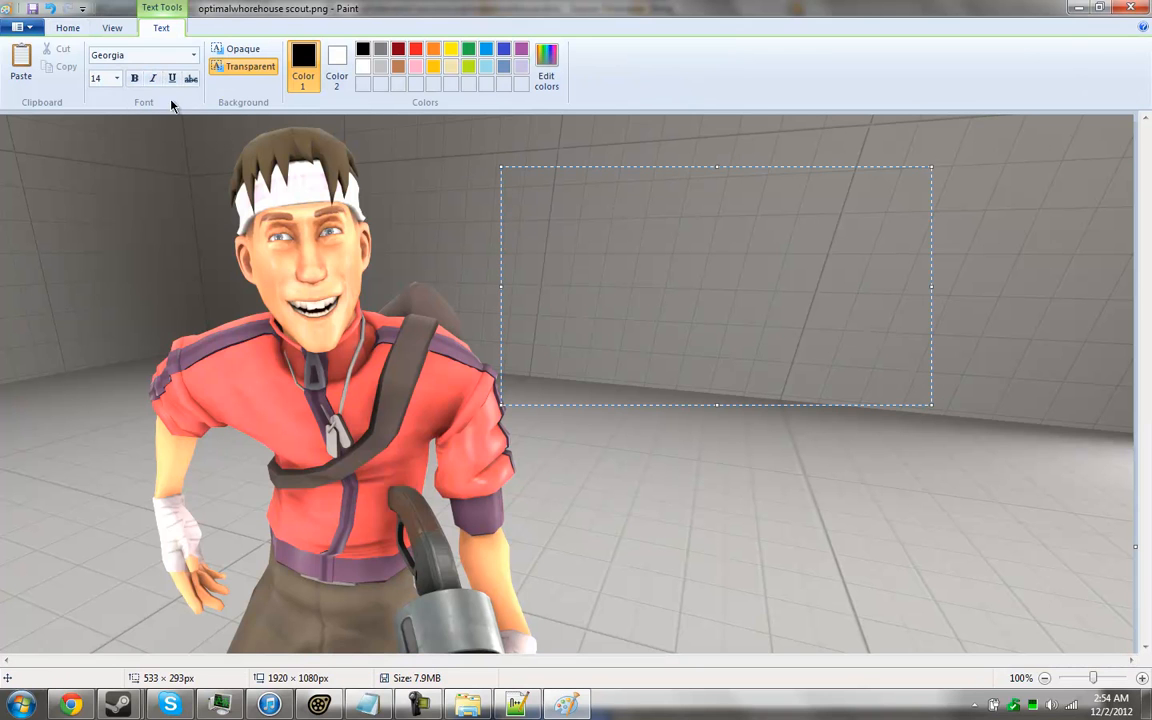
click(117, 80)
click(117, 80)
click(117, 79)
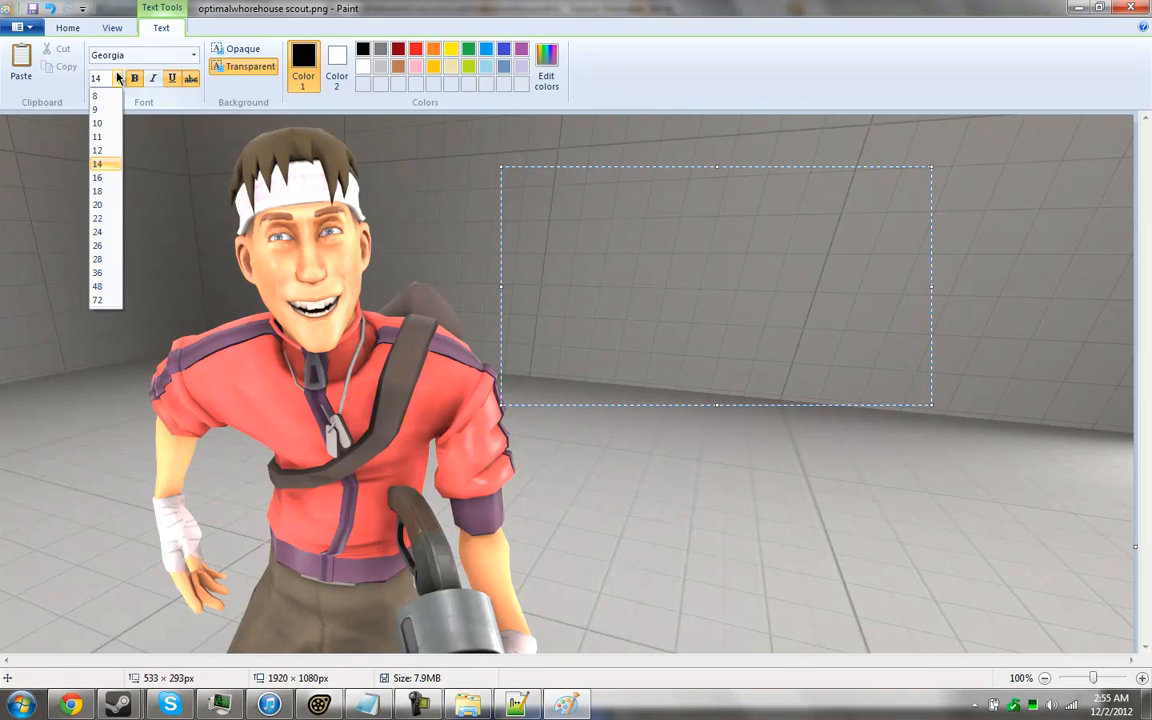
click(100, 204)
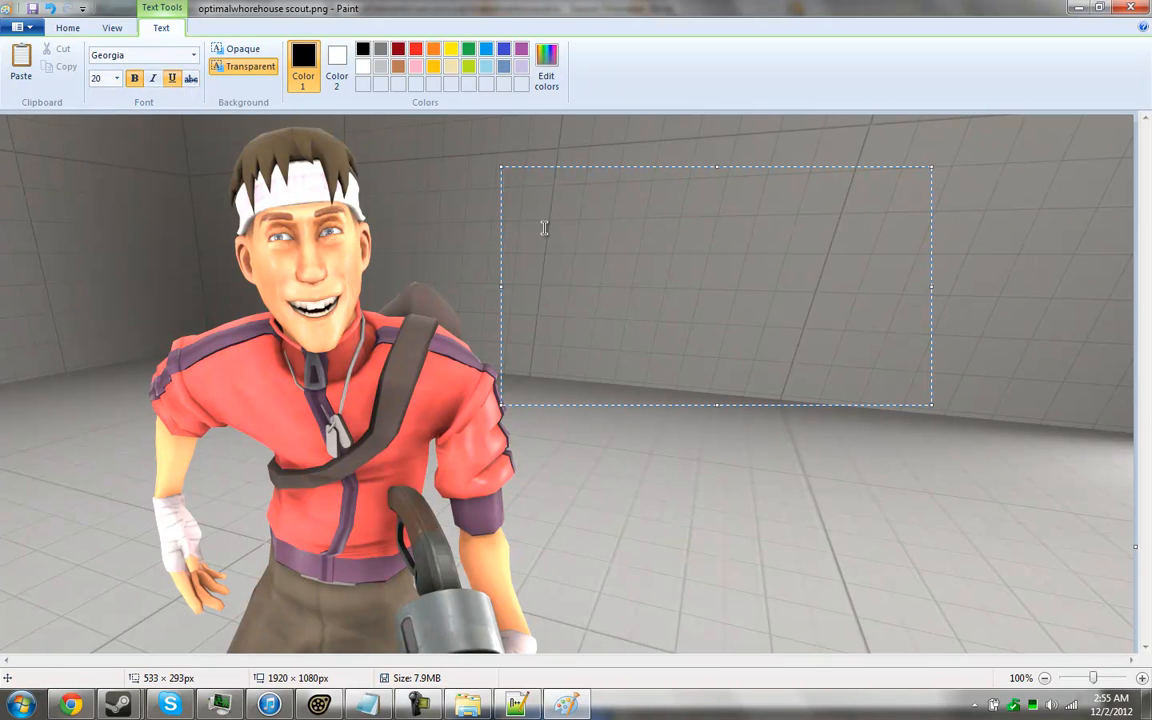
Enter the heading "OptimalWhorehouse's Scout" in the text box and consult the loadout list in Notepad.
text(Optimal)
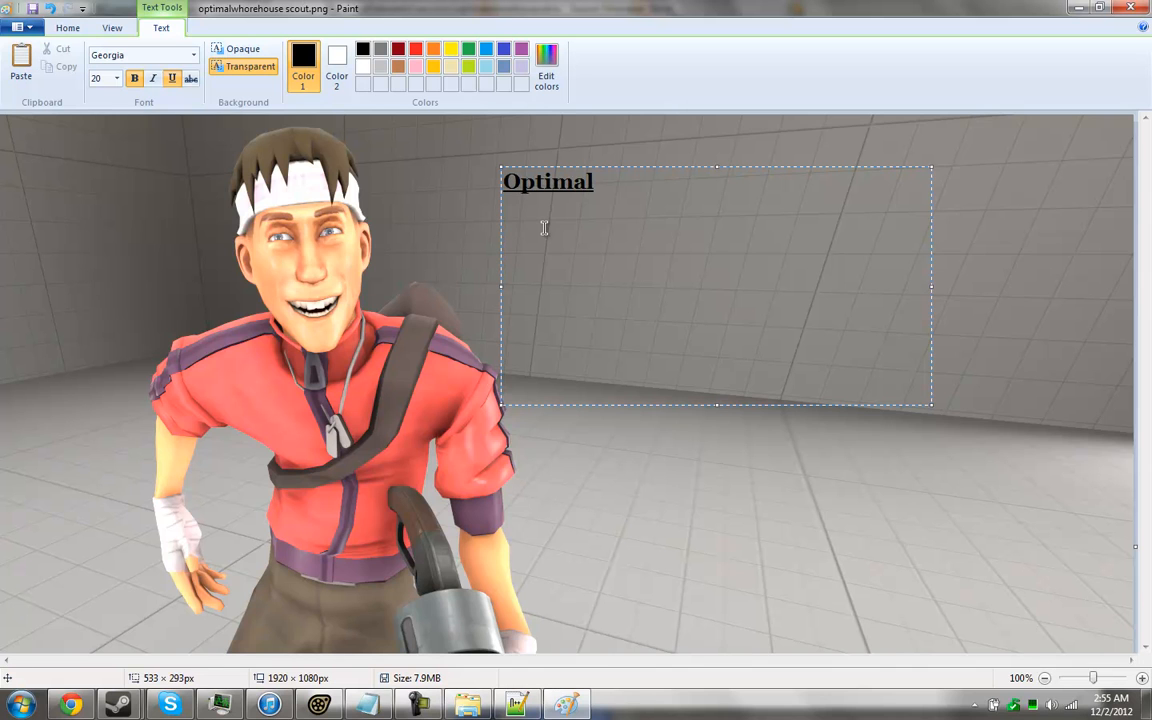
text(Whorehouse's Scout)
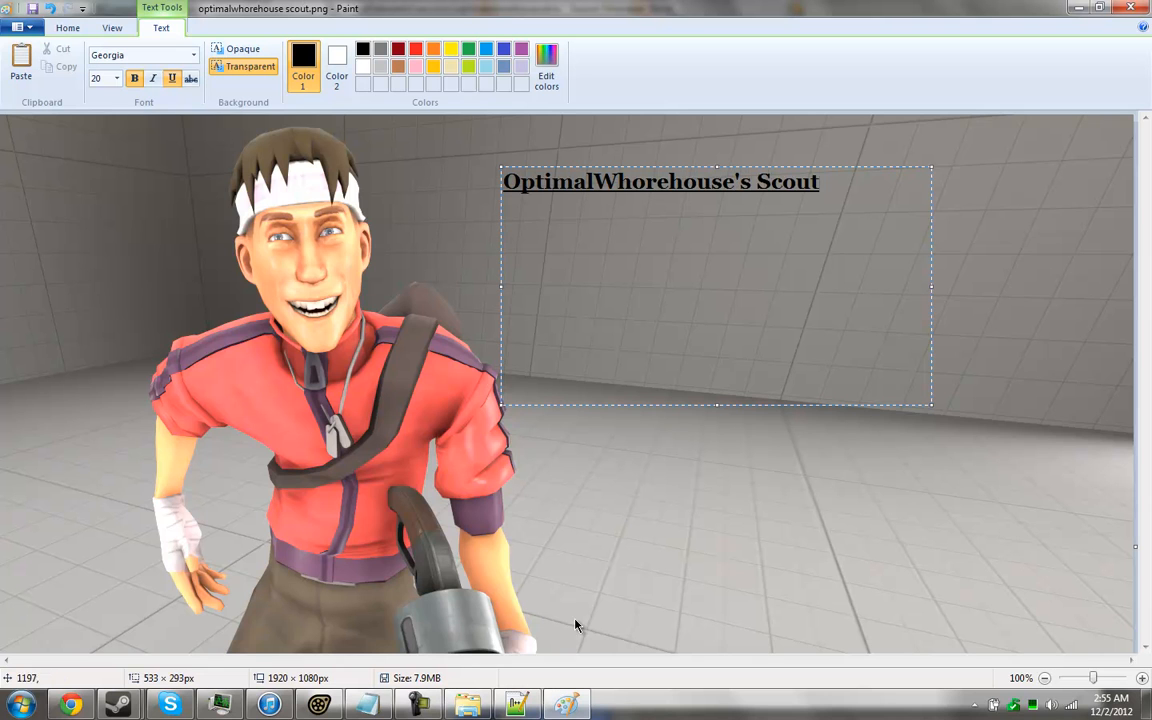
click(367, 705)
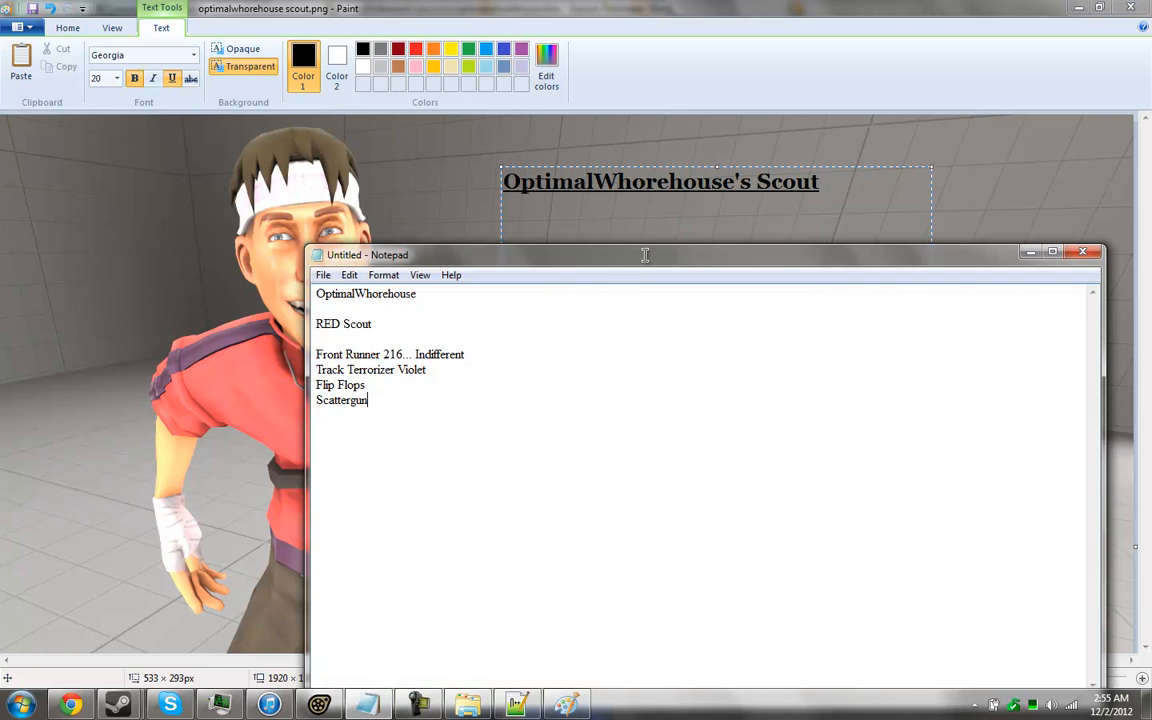
click(842, 222)
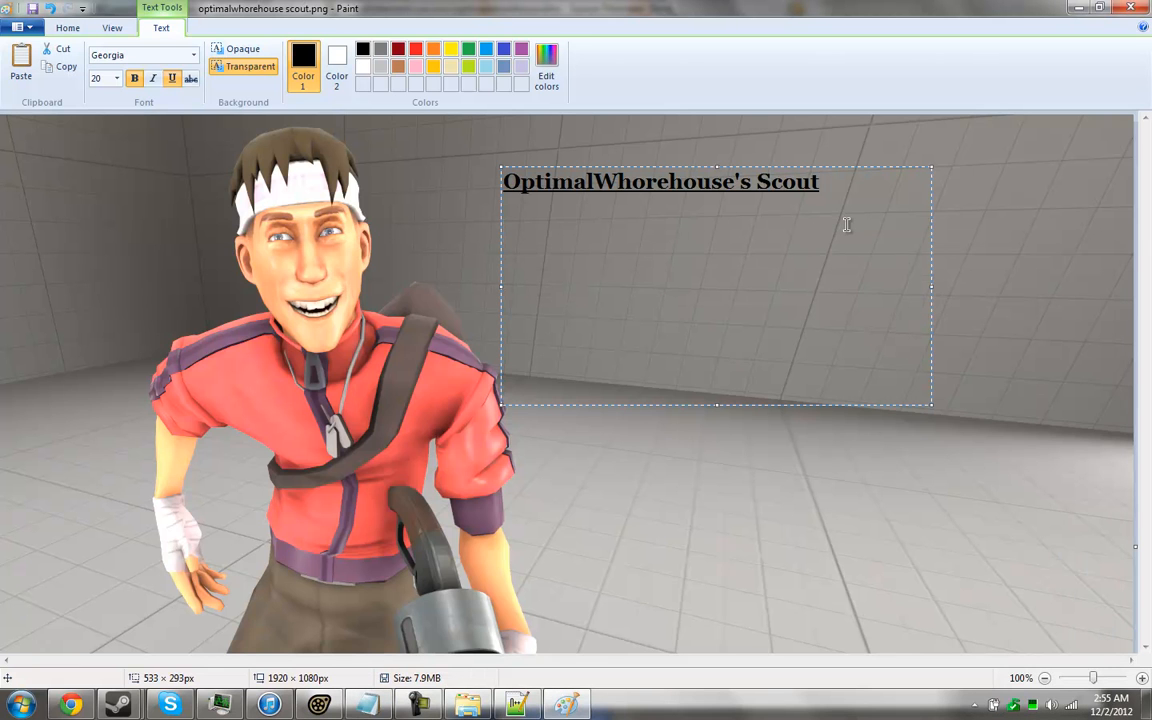
Turn off bold and underline, set size 14 and lime text, and add the "Made by" credit line with the maker's profile ID.
key(ctrl+b)
key(ctrl+u)
click(110, 78)
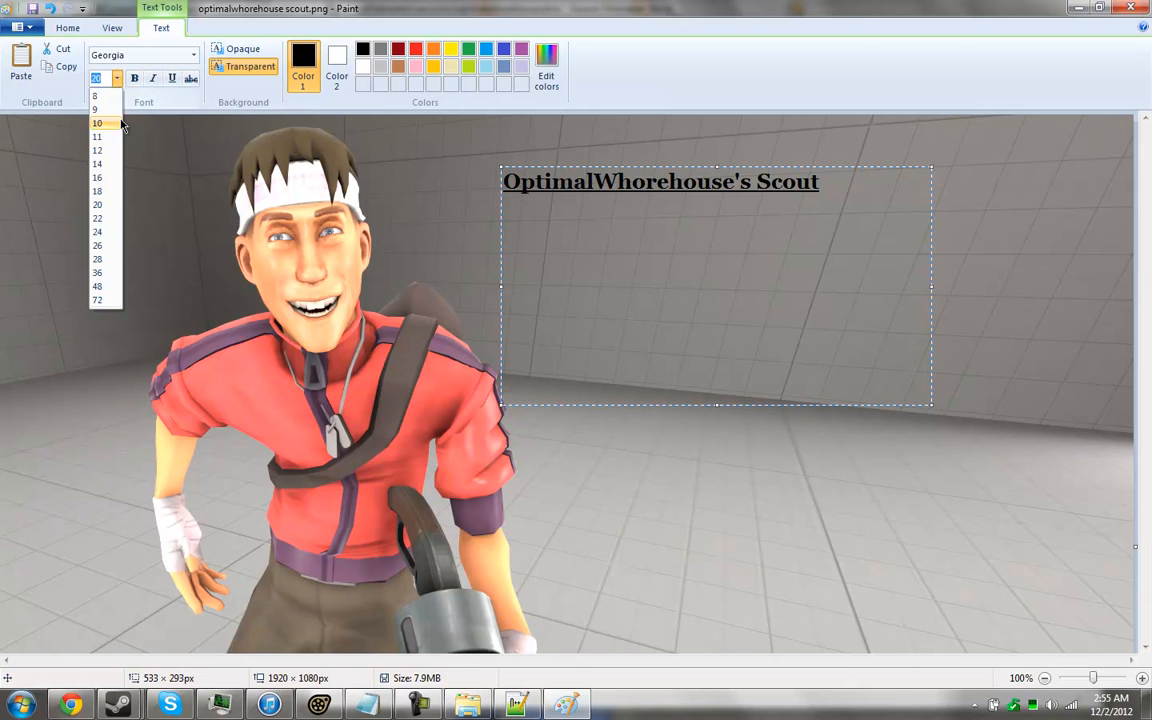
click(100, 162)
click(468, 70)
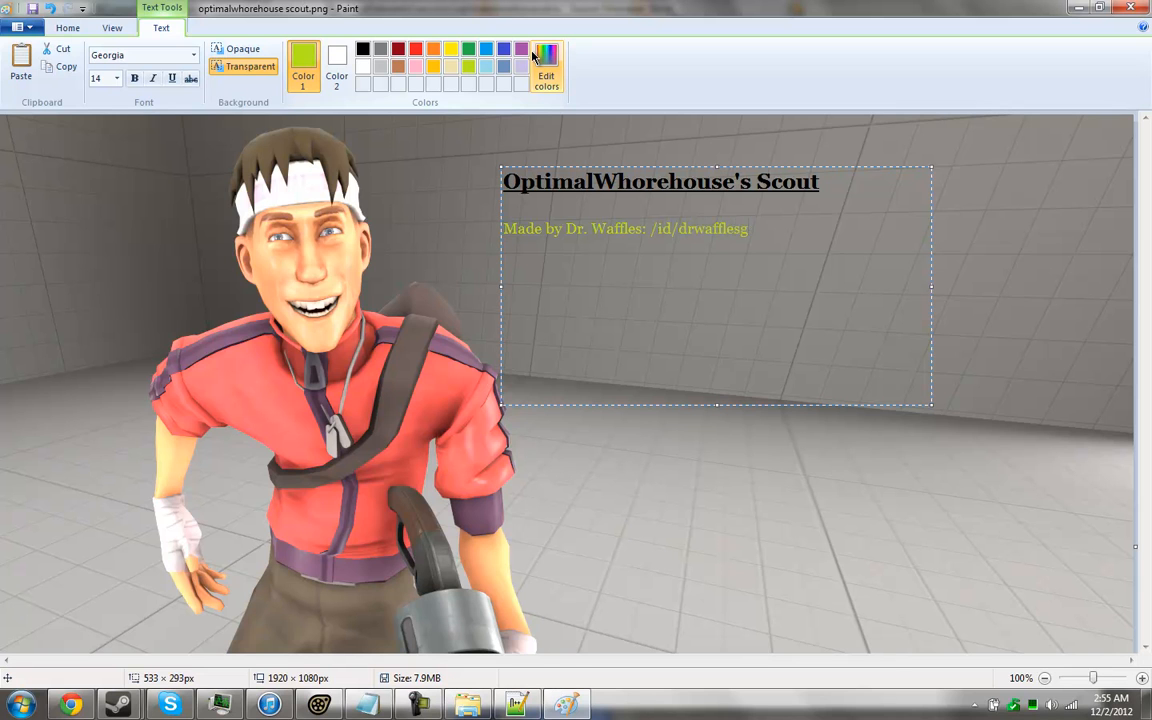
text(t)
Narrow the text box to about 406 px so it fits the heading, and indent the credit line to align with its right edge.
drag(501, 285, 610, 252)
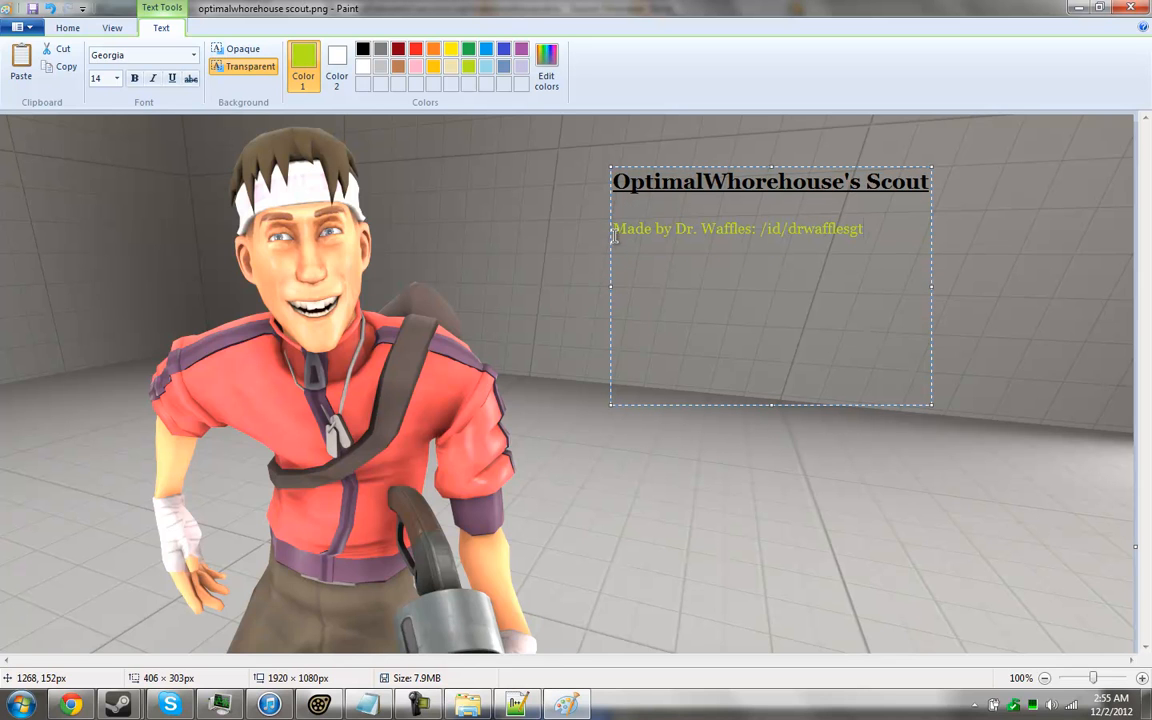
click(613, 228)
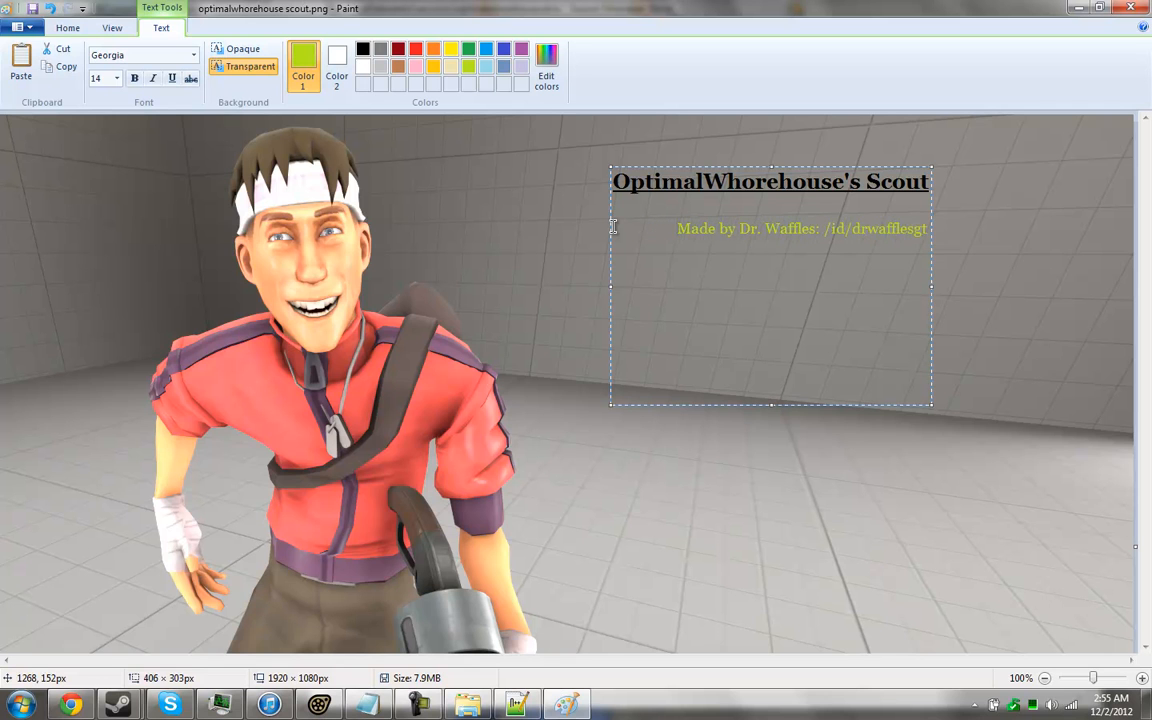
key(BackSpace)
Move the caption text box into the picture's upper-right corner and save the image.
drag(848, 165, 1047, 118)
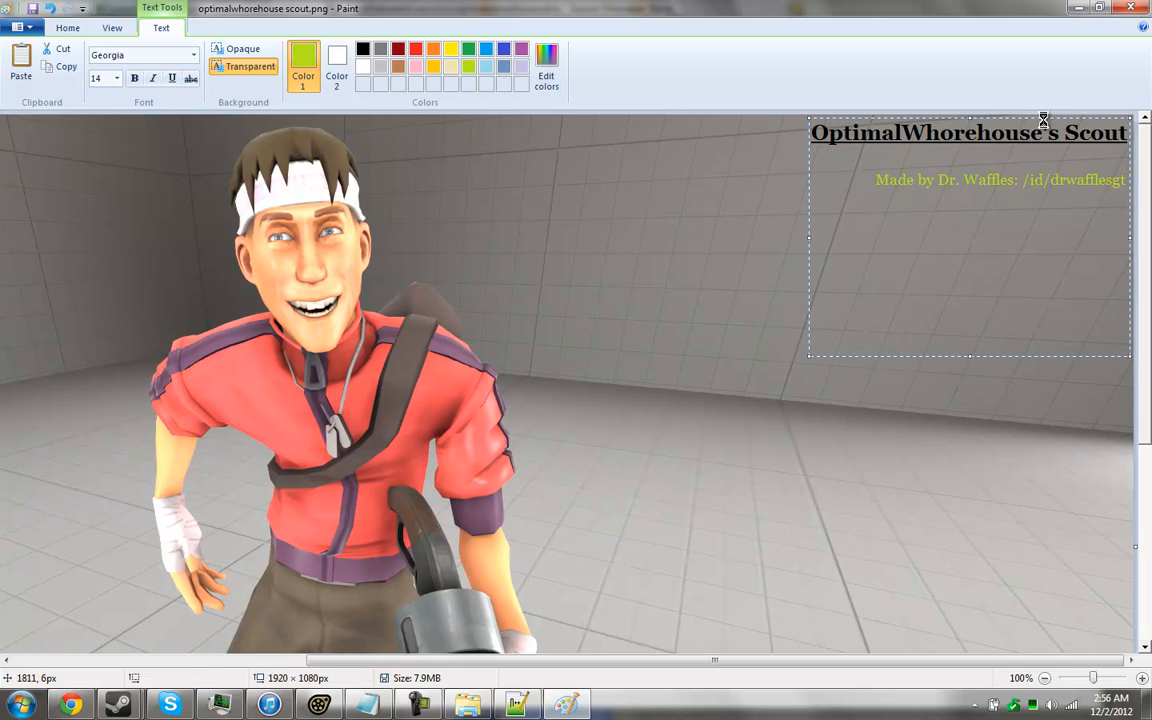
key(ctrl+s)
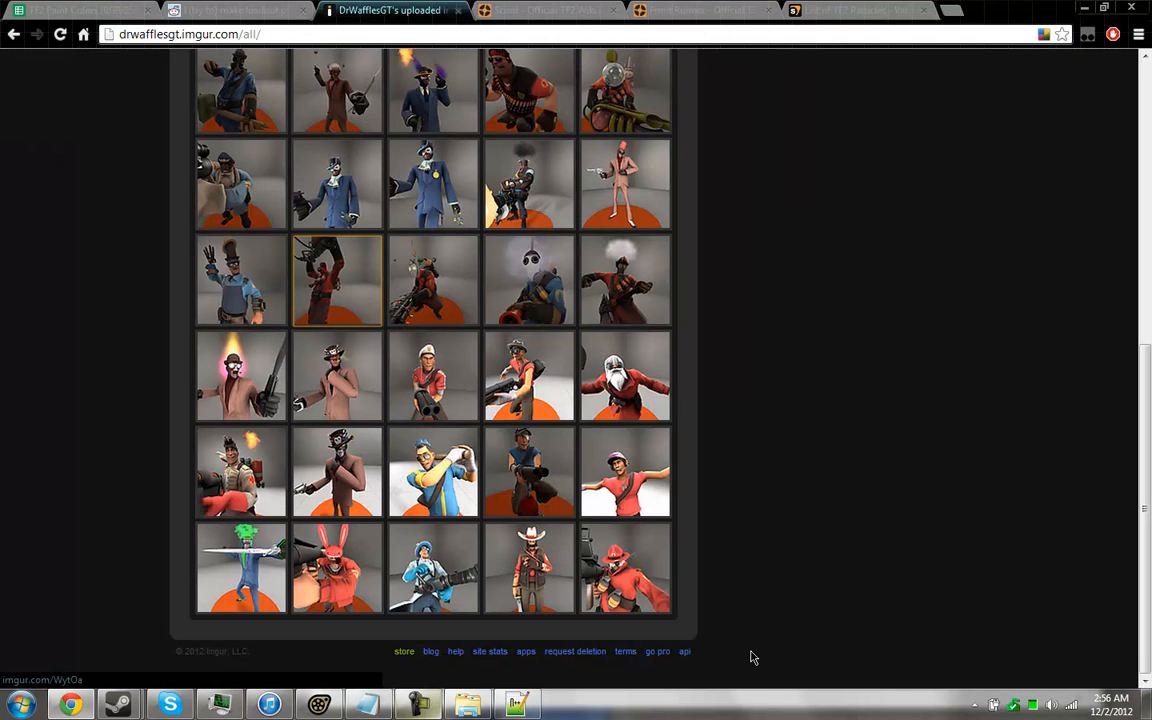
Upload the captioned Scout poster from the file explorer to the SFM album on imgur in the browser.
scroll(753, 657, up, 7)
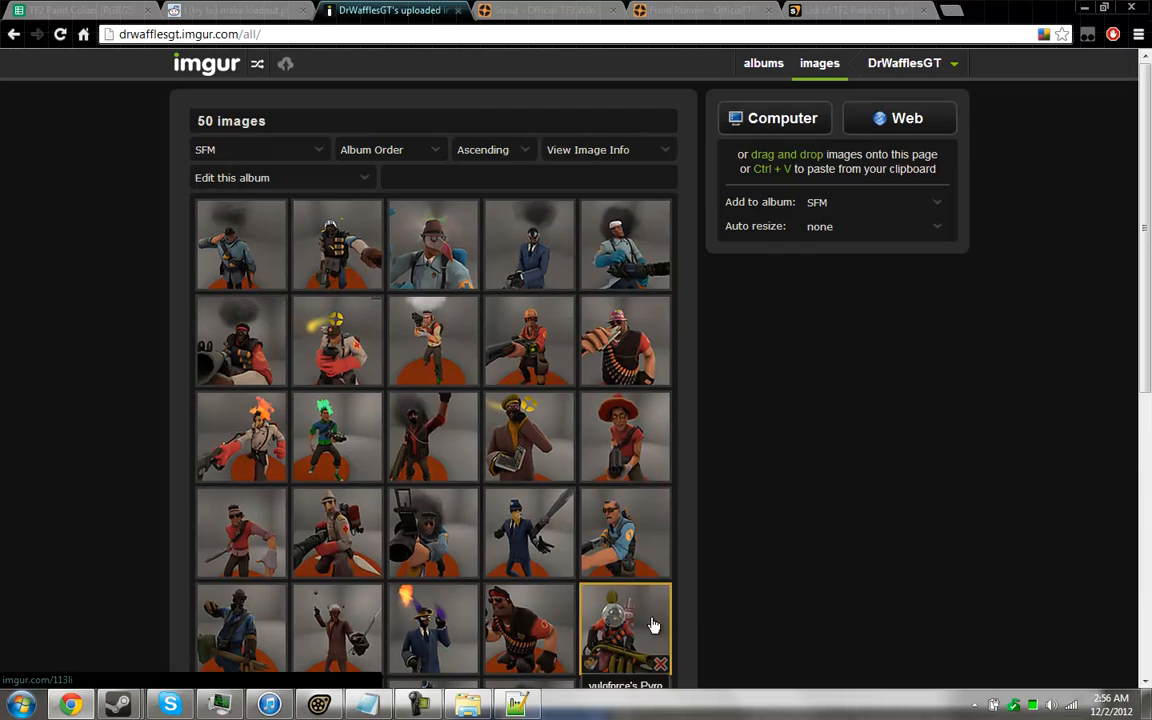
click(468, 703)
drag(520, 429, 131, 343)
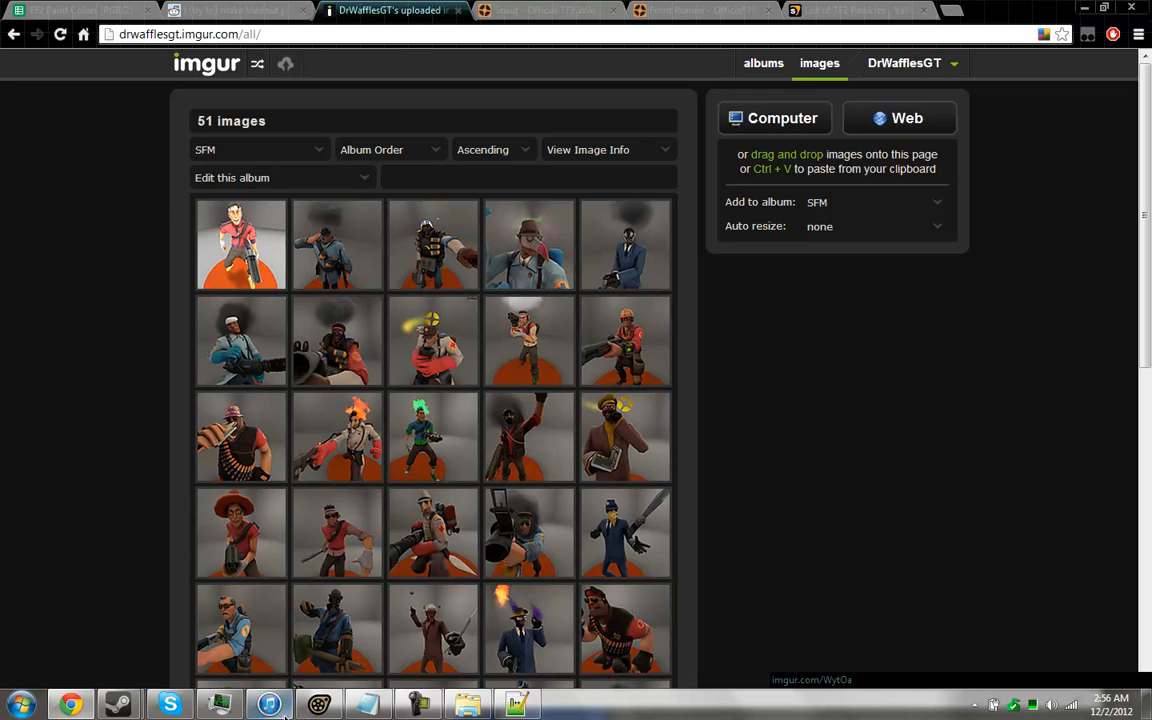
Switch to Source Filmmaker and start a new particle system with start time 0, emission duration 99 and lifetime 99.
click(219, 703)
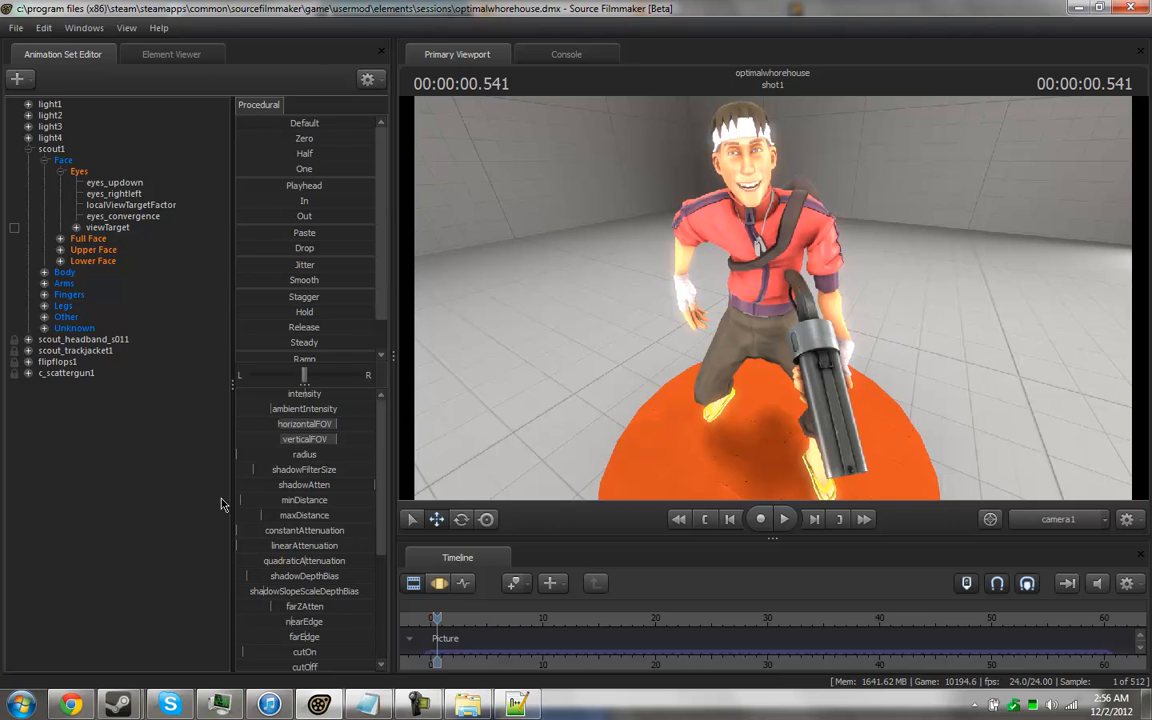
right_click(82, 430)
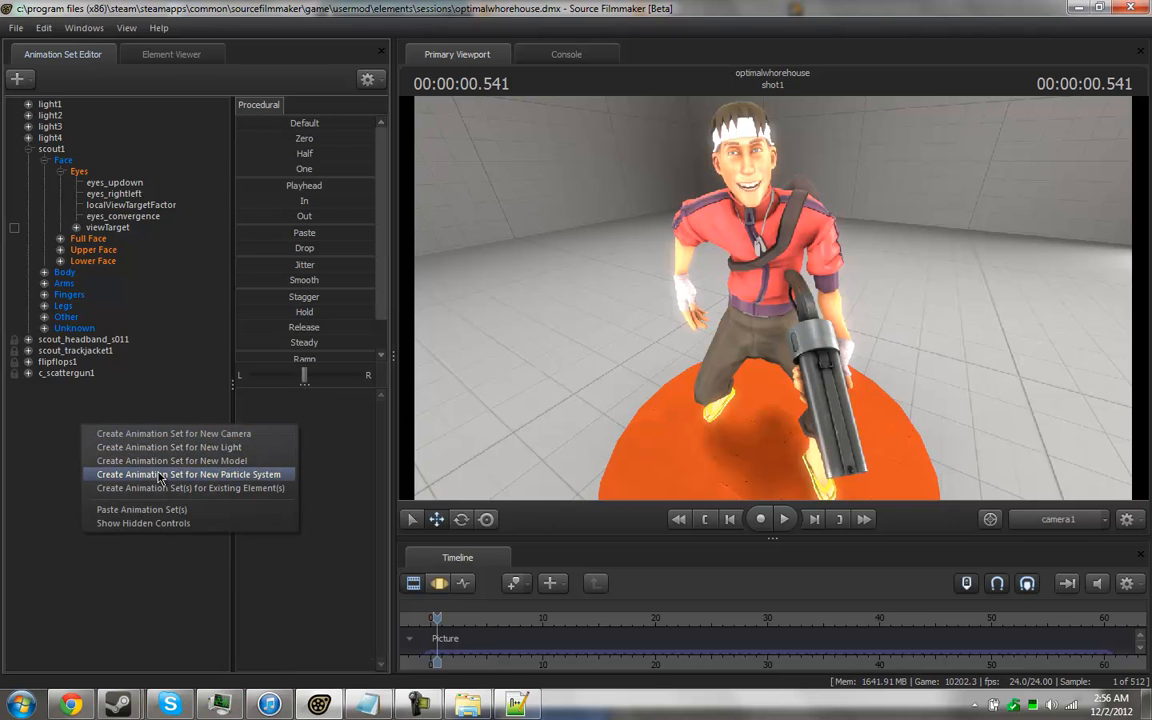
click(160, 475)
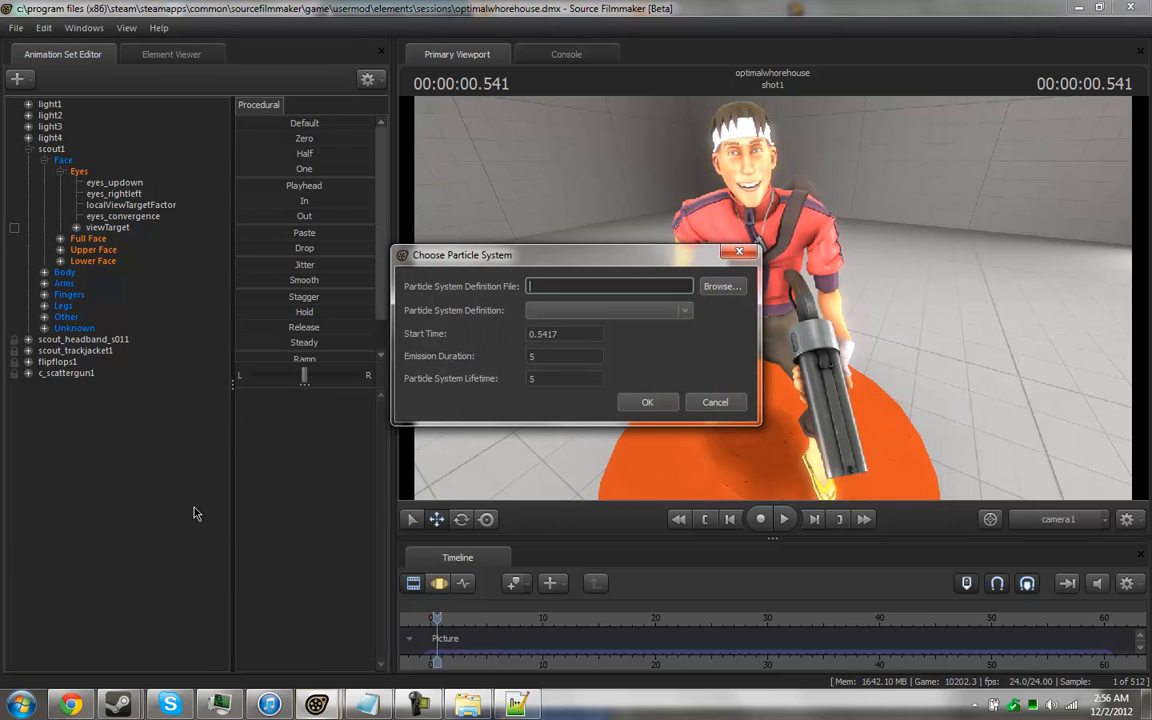
drag(567, 330, 464, 330)
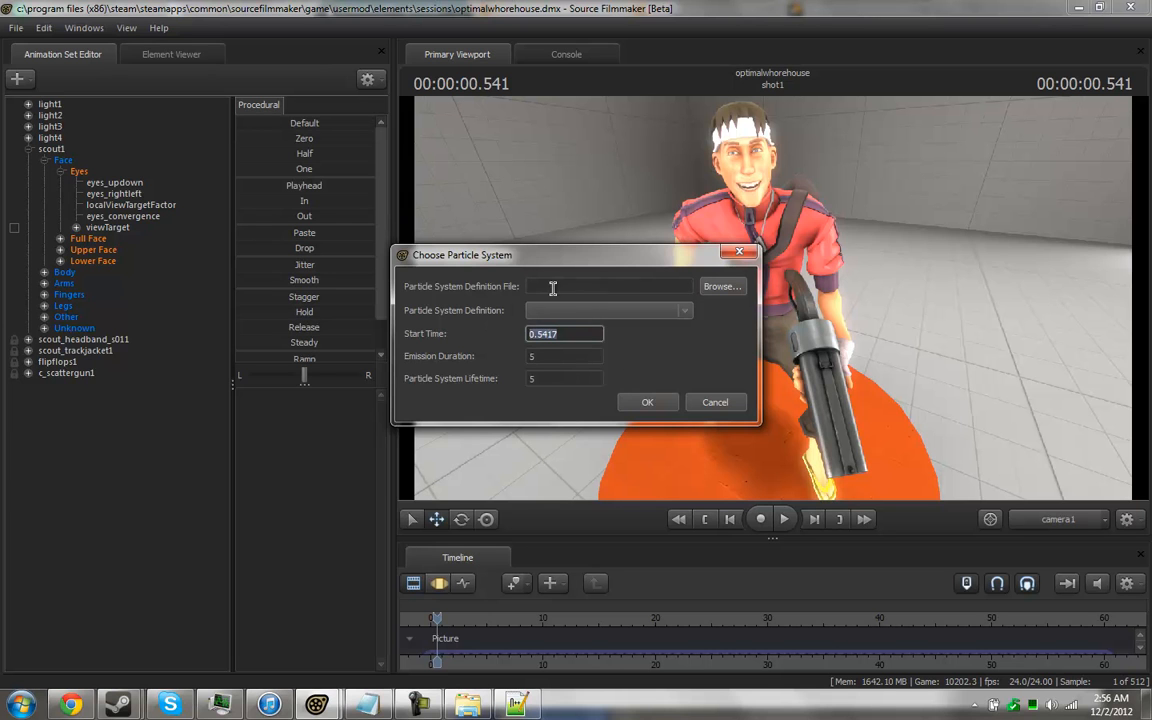
text(0)
drag(552, 359, 497, 386)
text(00)
click(563, 377)
text(9999)
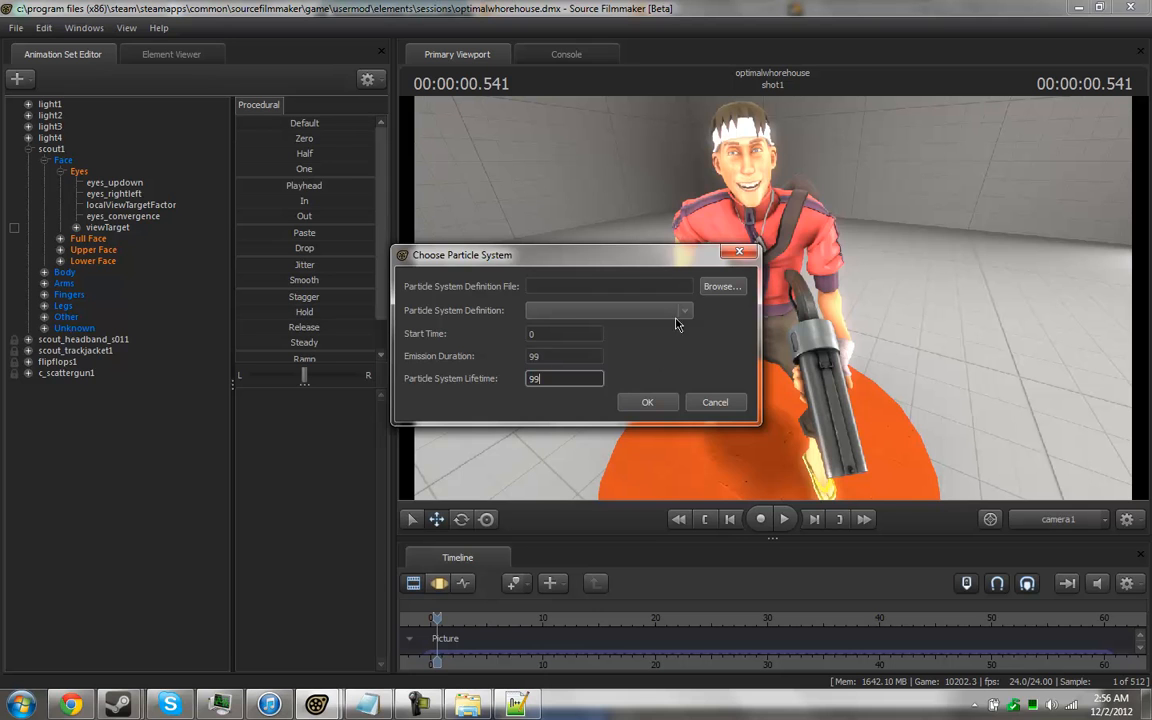
Load item_fx.pcf as the particle definition file and look through its available particle definitions.
click(722, 287)
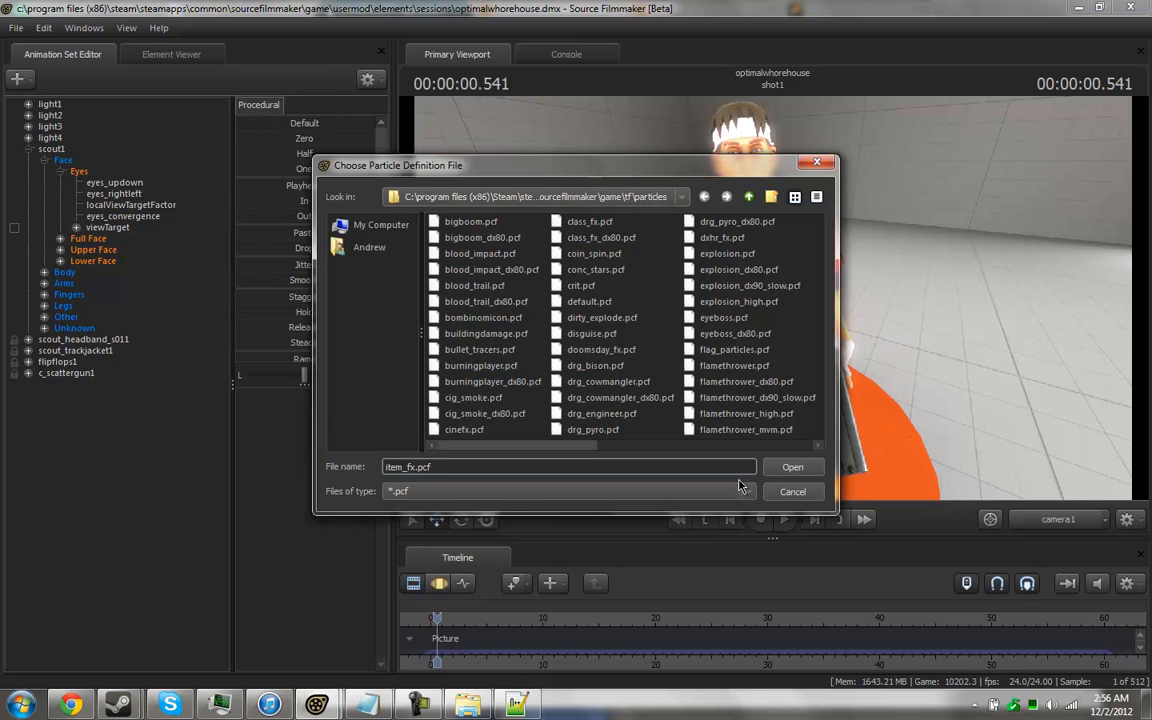
click(792, 467)
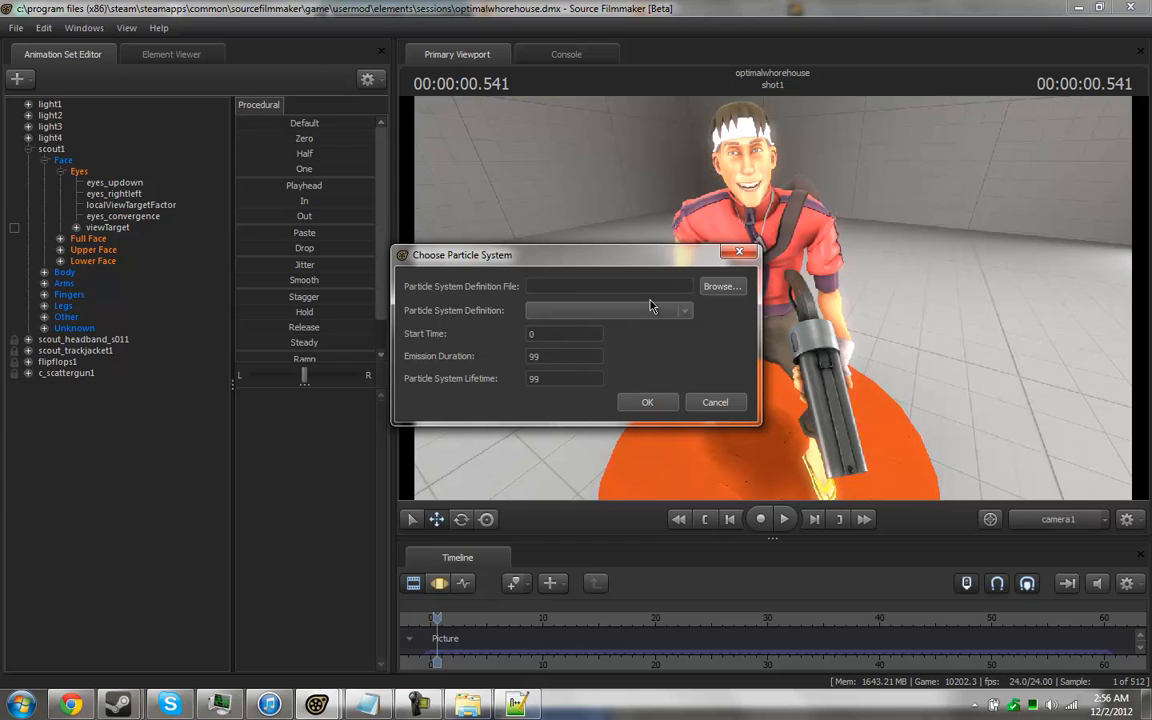
click(665, 311)
scroll(645, 380, down, 5)
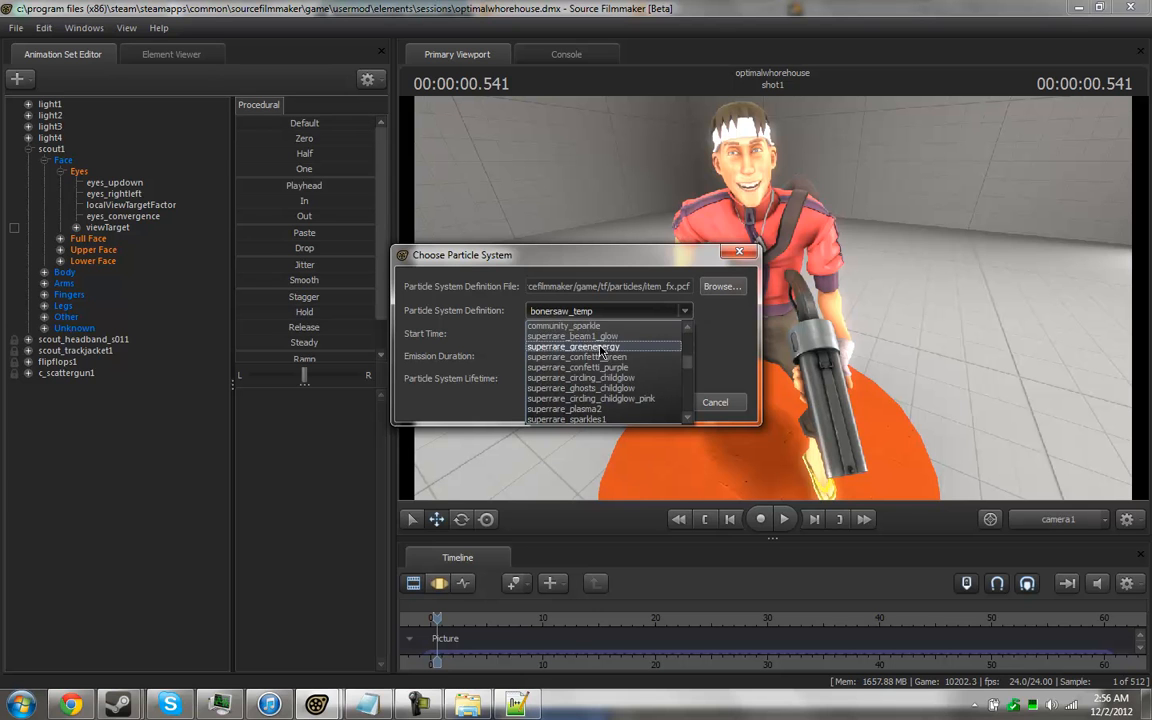
scroll(640, 391, down, 5)
scroll(640, 380, up, 12)
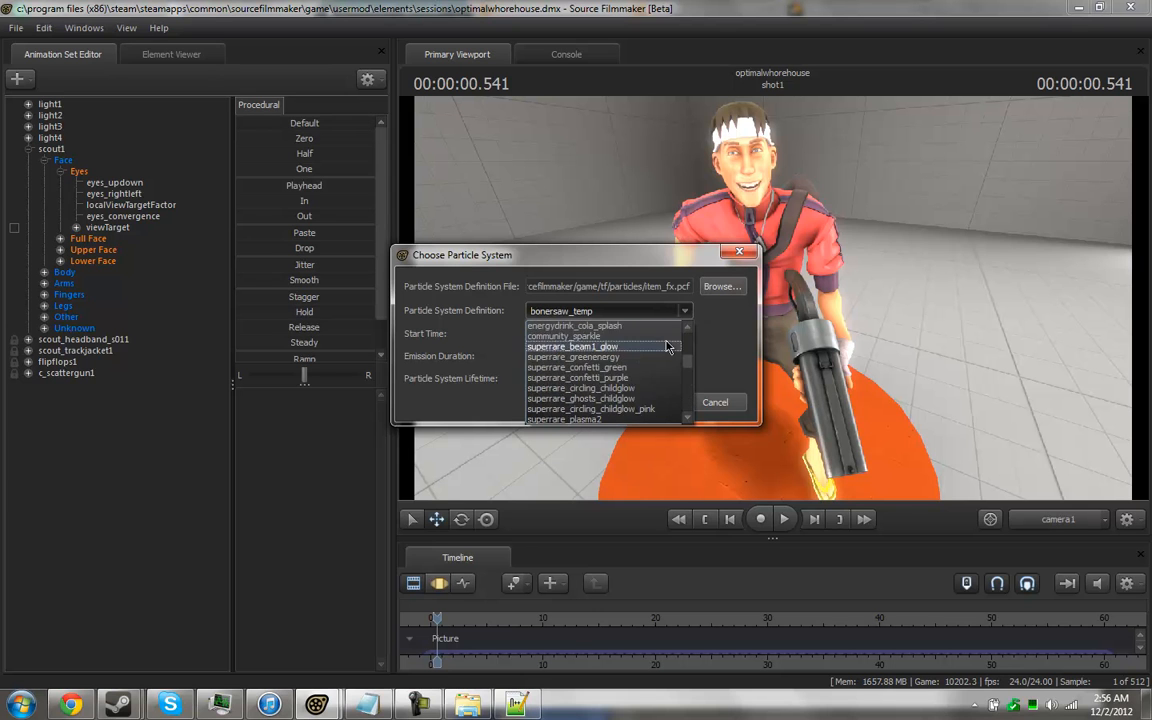
click(715, 306)
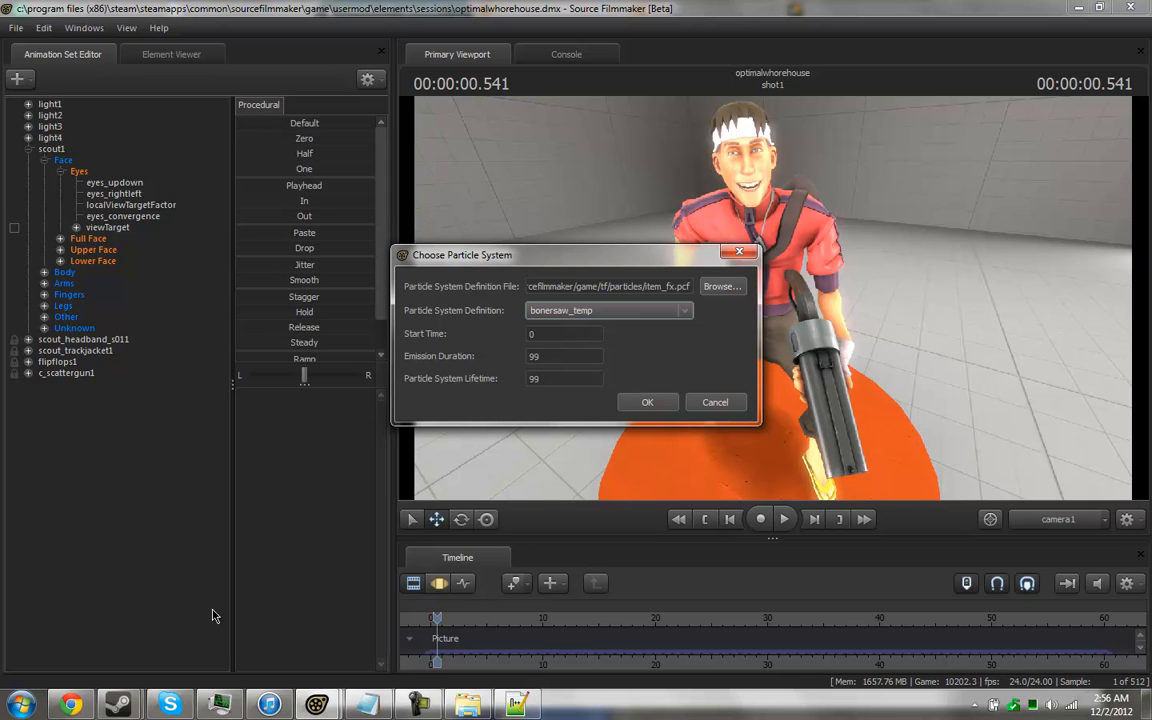
Examine the unusual hat effect names in the Valve wiki's List of TF2 Particles in the browser.
click(70, 704)
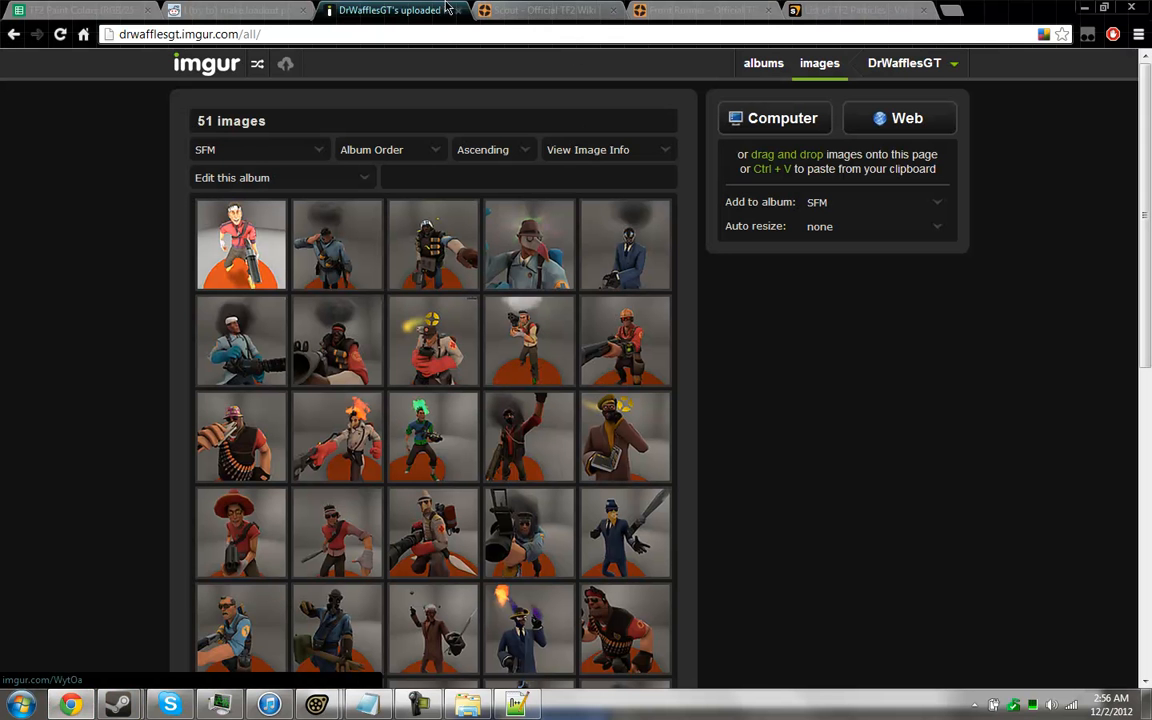
click(840, 10)
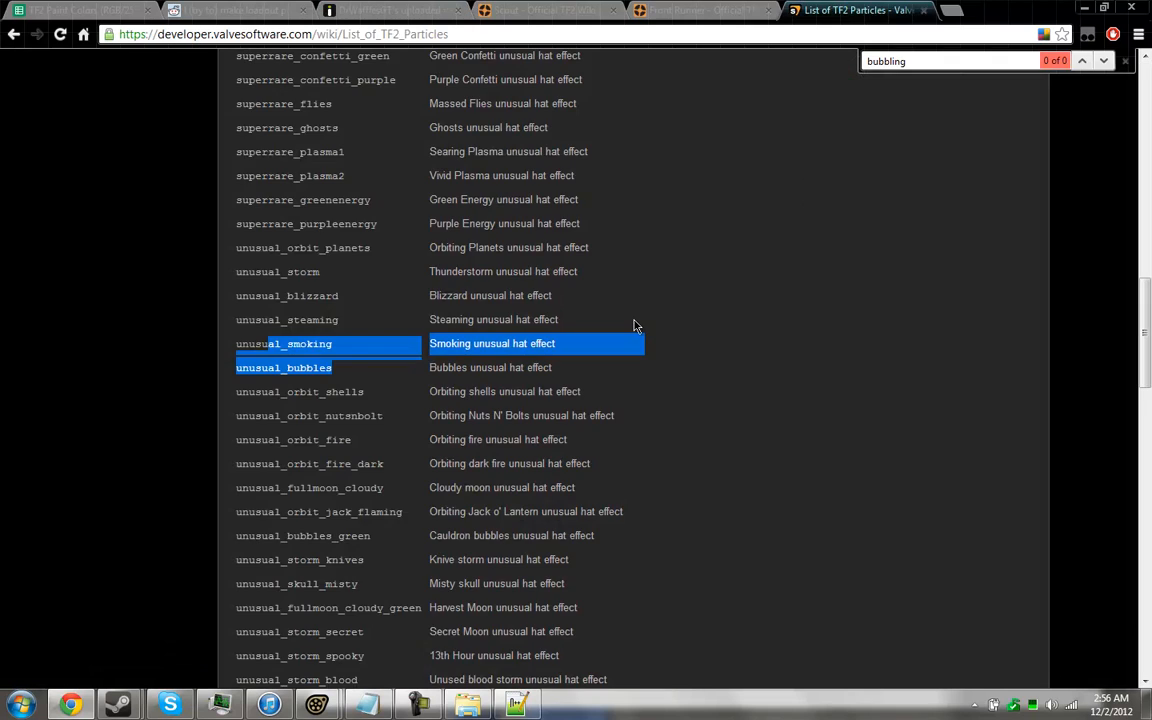
click(1124, 62)
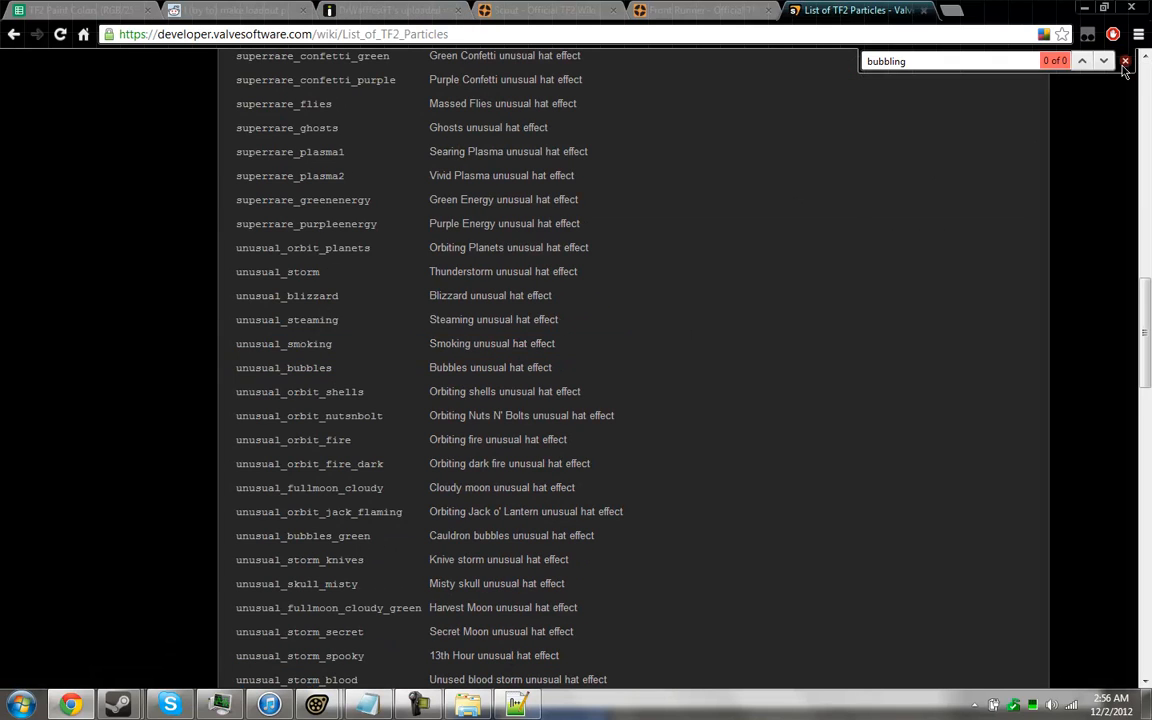
scroll(491, 337, up, 3)
scroll(519, 438, down, 7)
scroll(519, 438, up, 5)
drag(519, 434, 399, 231)
click(287, 307)
drag(240, 268, 354, 289)
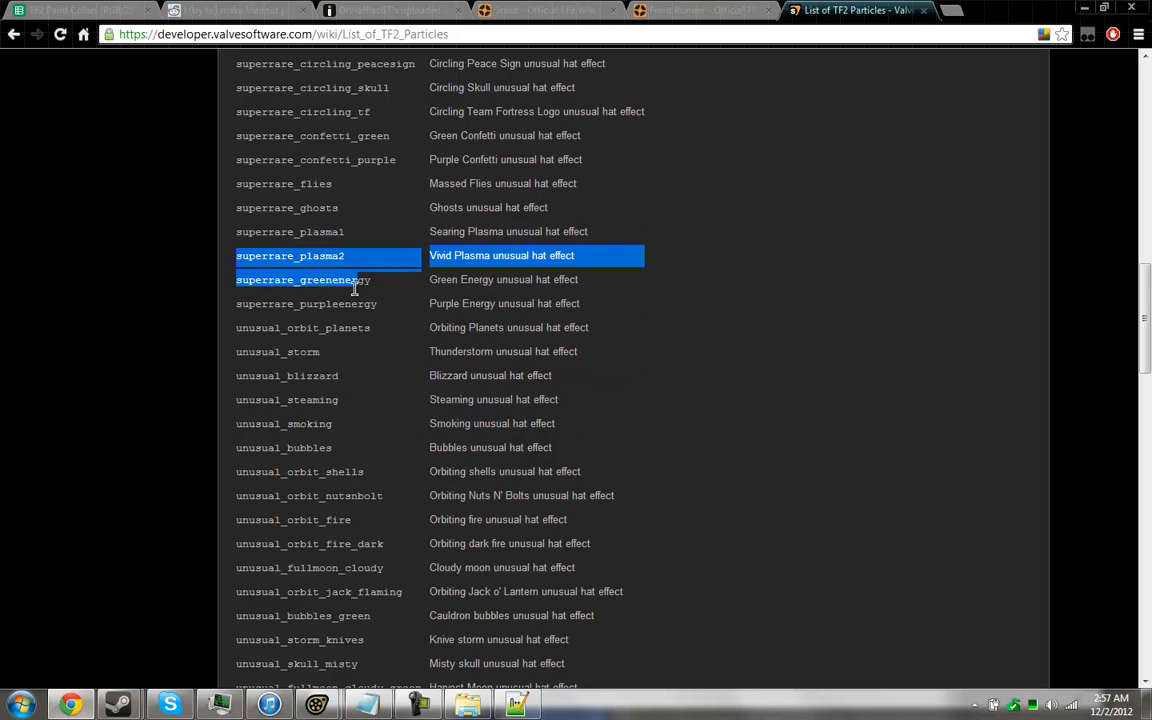
scroll(295, 230, up, 3)
click(333, 322)
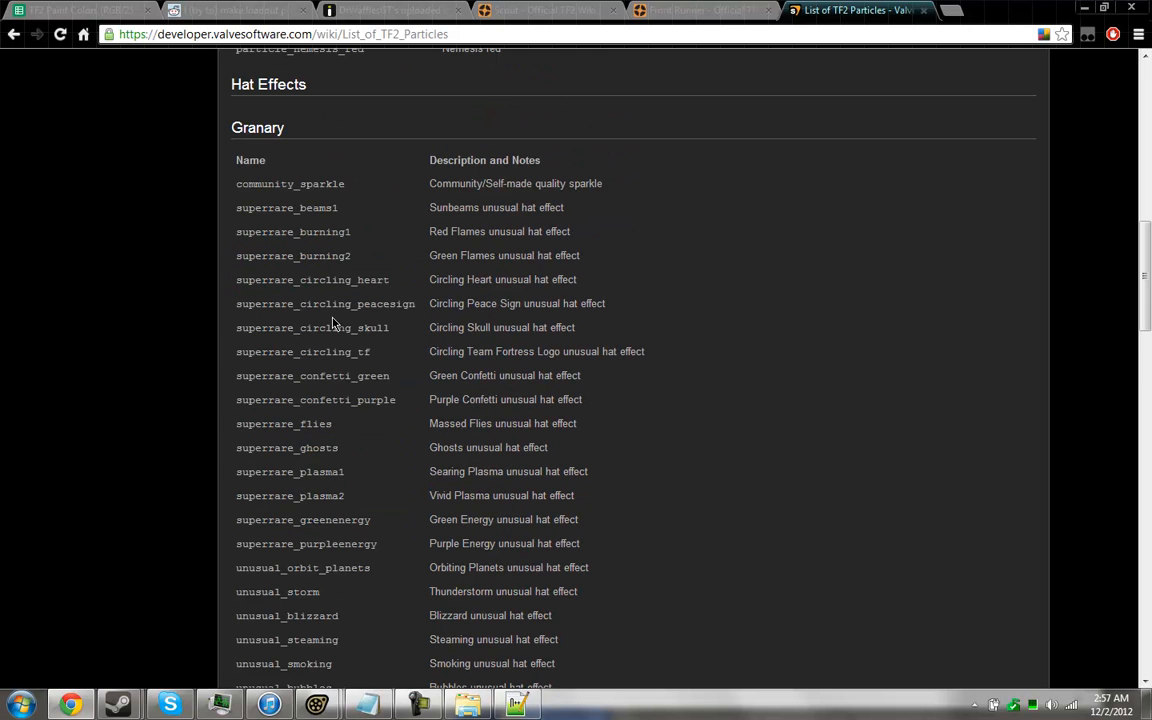
Return to Source Filmmaker, choose superrare_circling_tf as the particle definition and create the particle system.
click(316, 705)
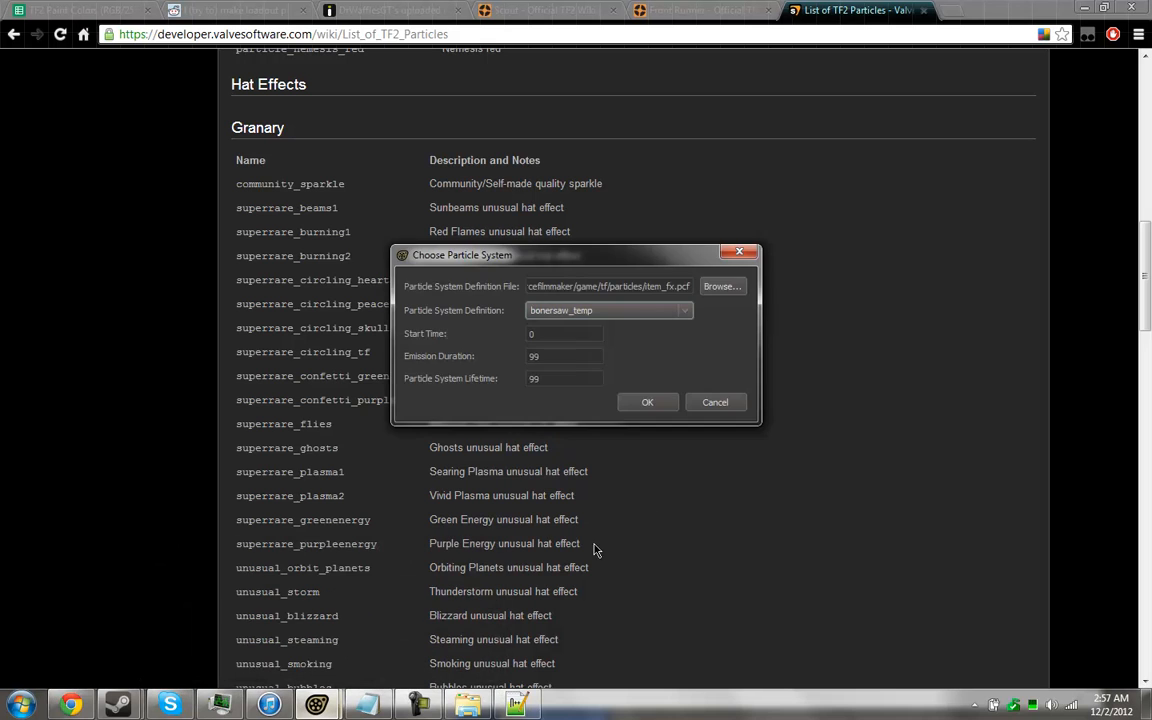
click(366, 705)
mouse_move(316, 703)
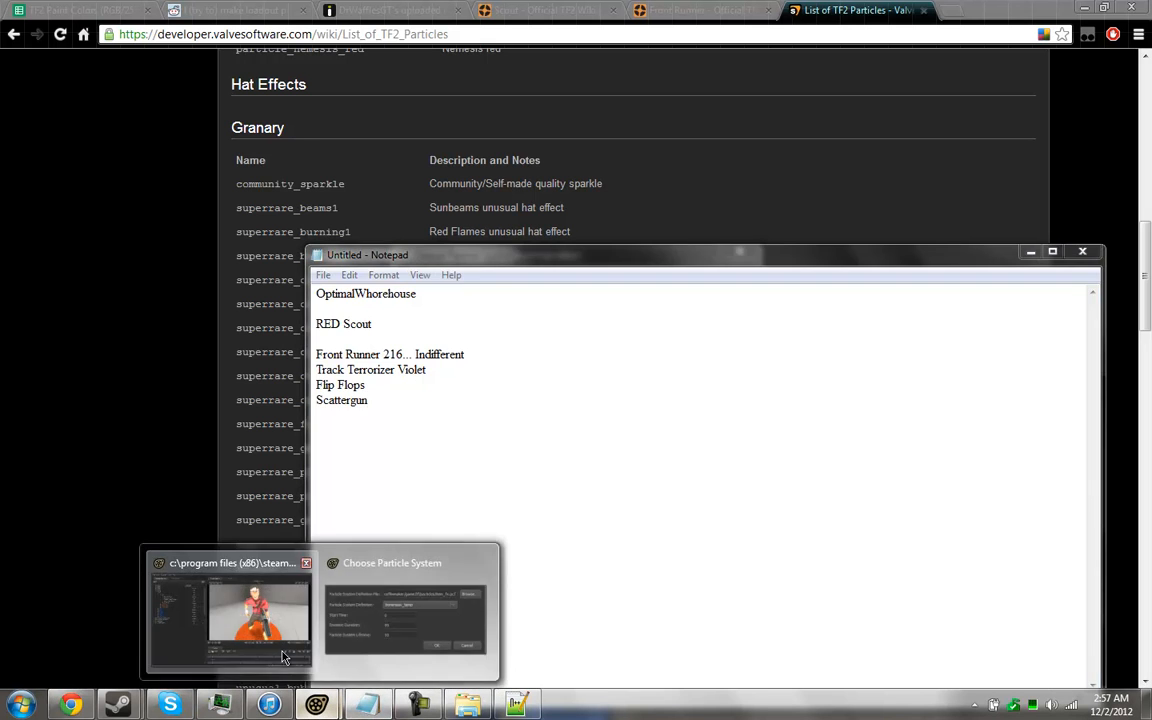
click(283, 657)
click(590, 311)
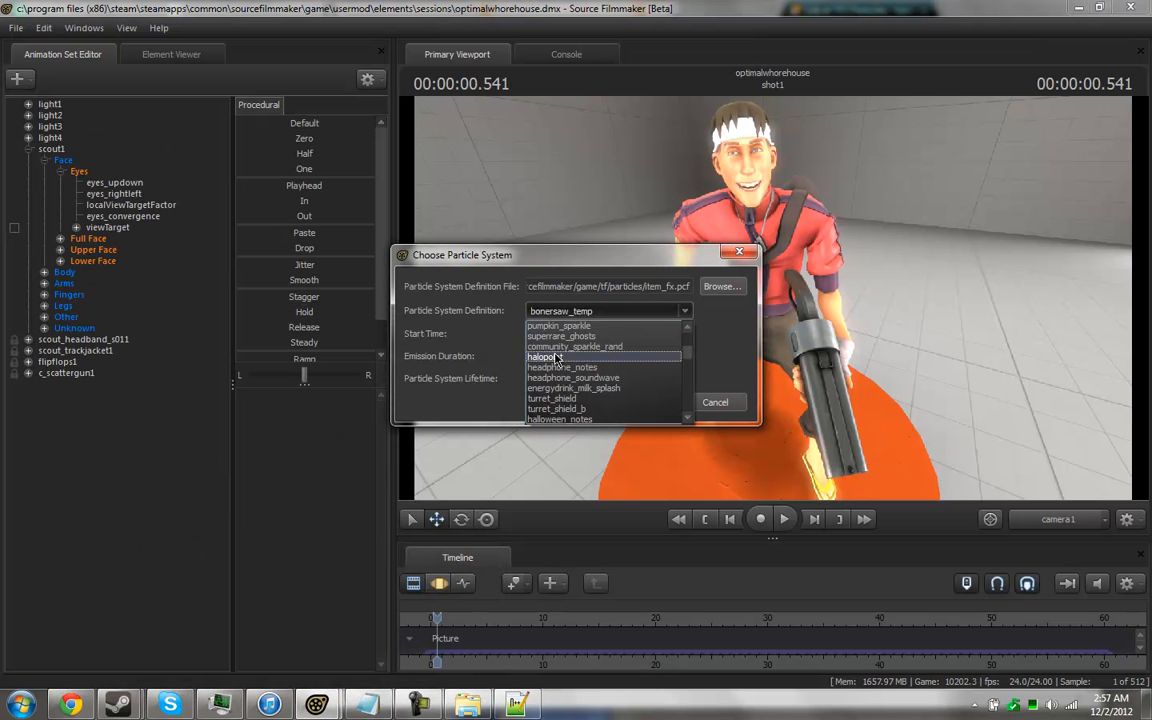
scroll(582, 373, down, 3)
click(596, 368)
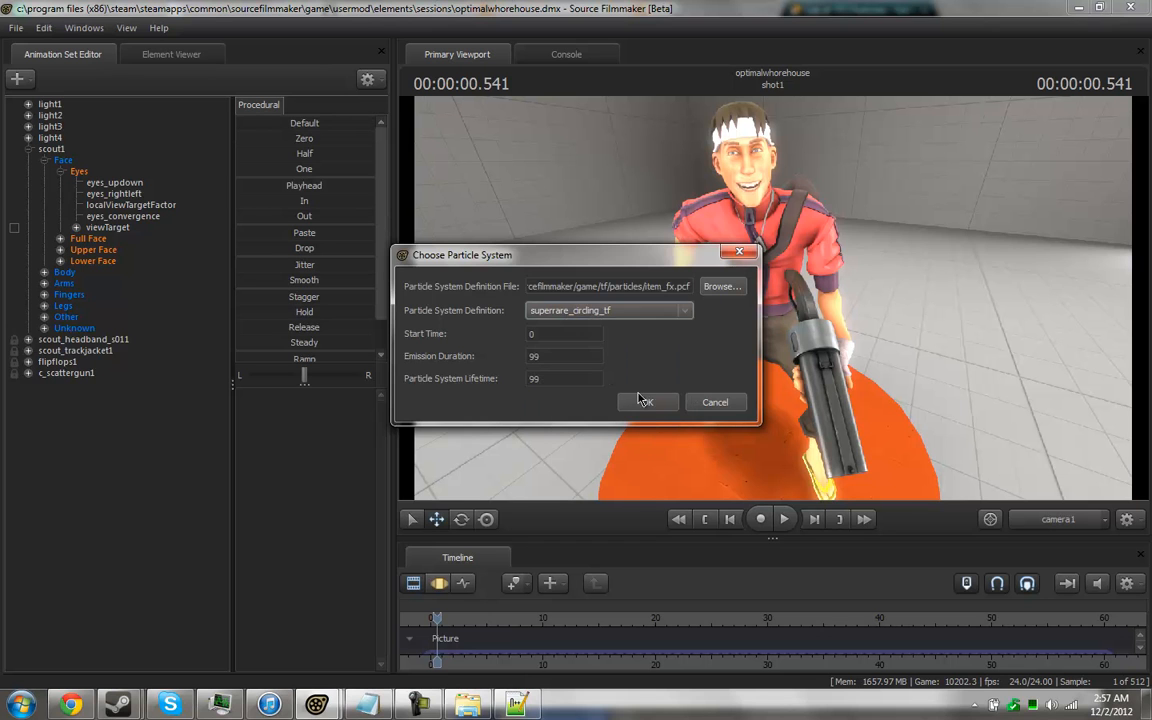
click(650, 401)
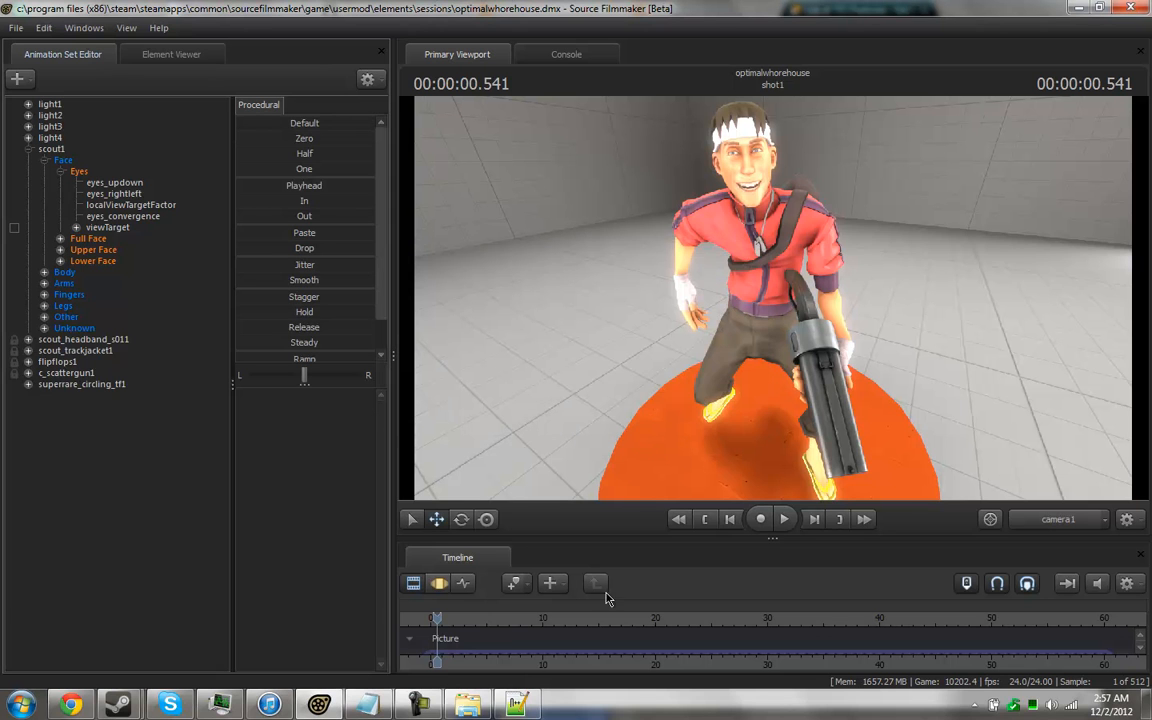
Lock the particle system's transform to the Scout's bip_head and zero all of its controls so it sits on the head.
click(28, 385)
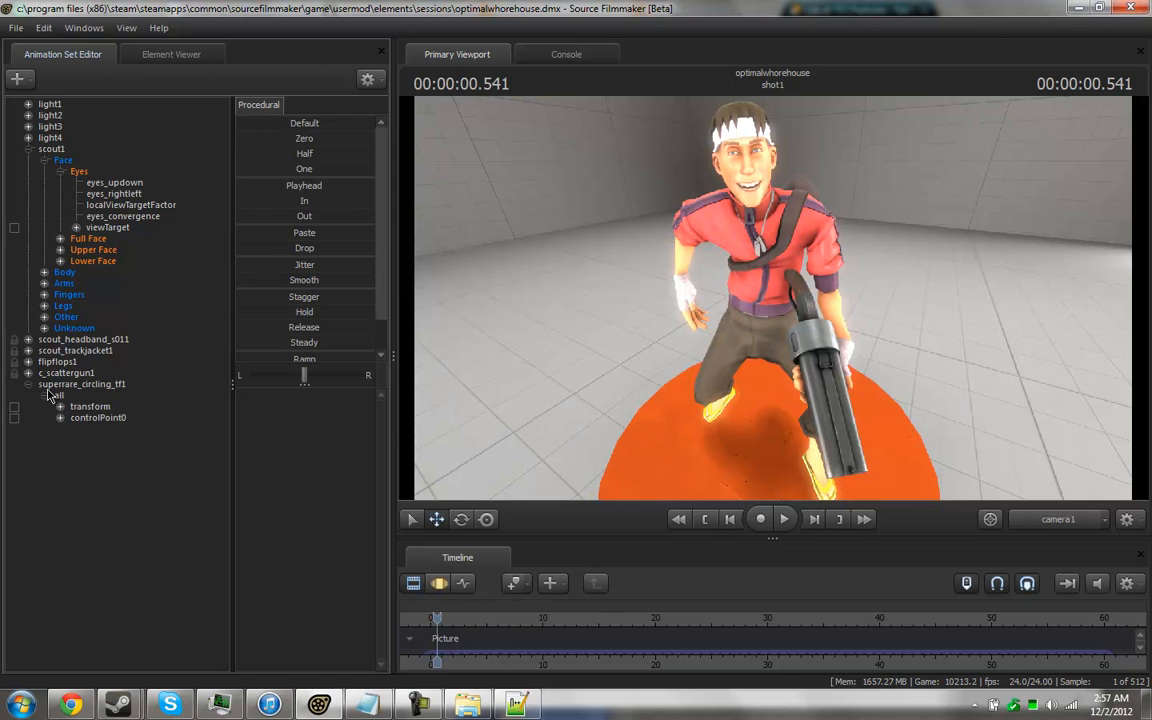
click(61, 172)
click(44, 161)
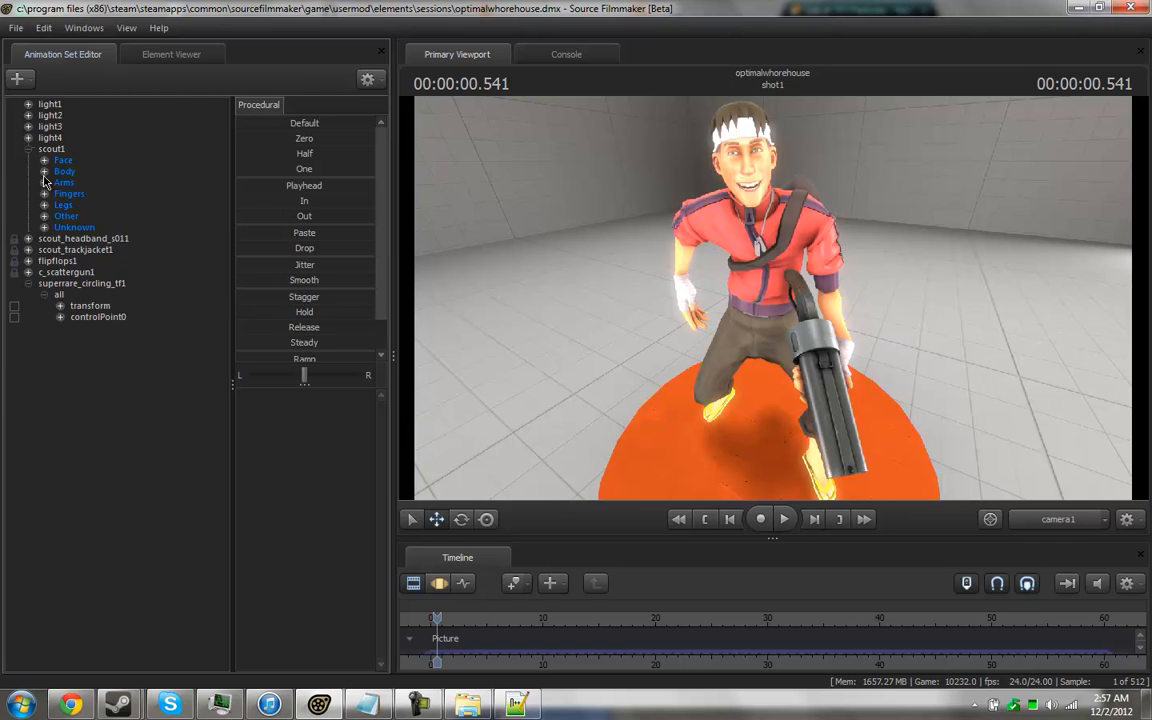
click(44, 172)
drag(96, 263, 13, 400)
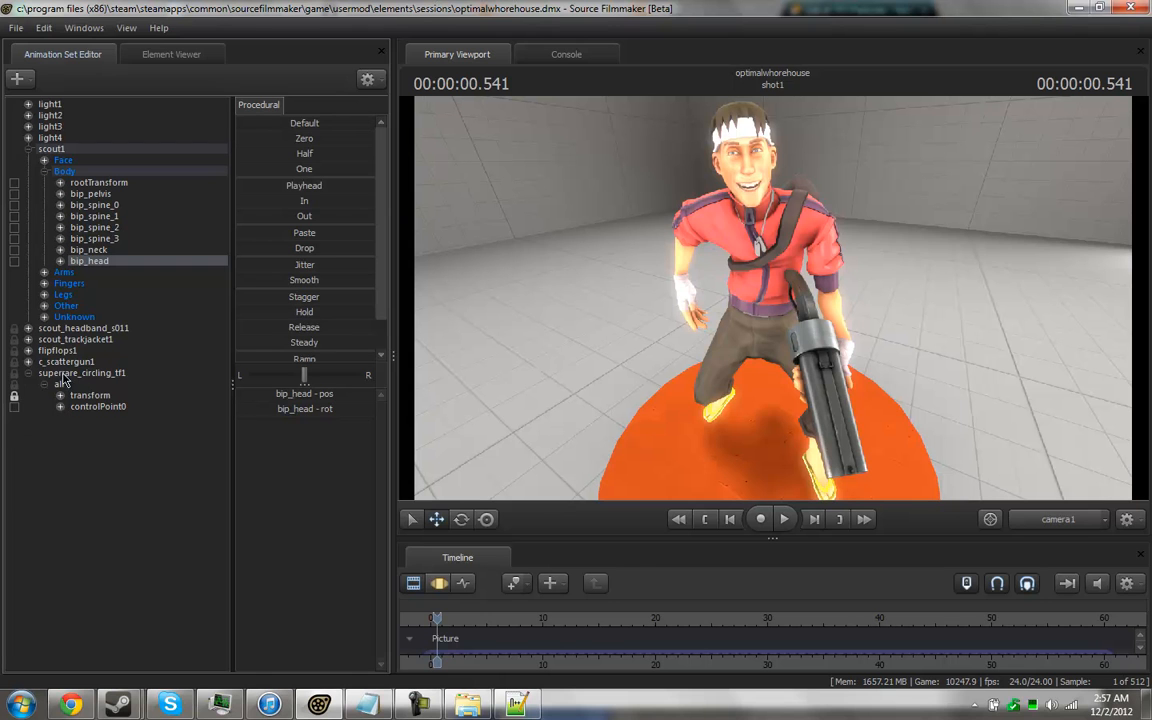
click(60, 383)
drag(240, 141, 848, 163)
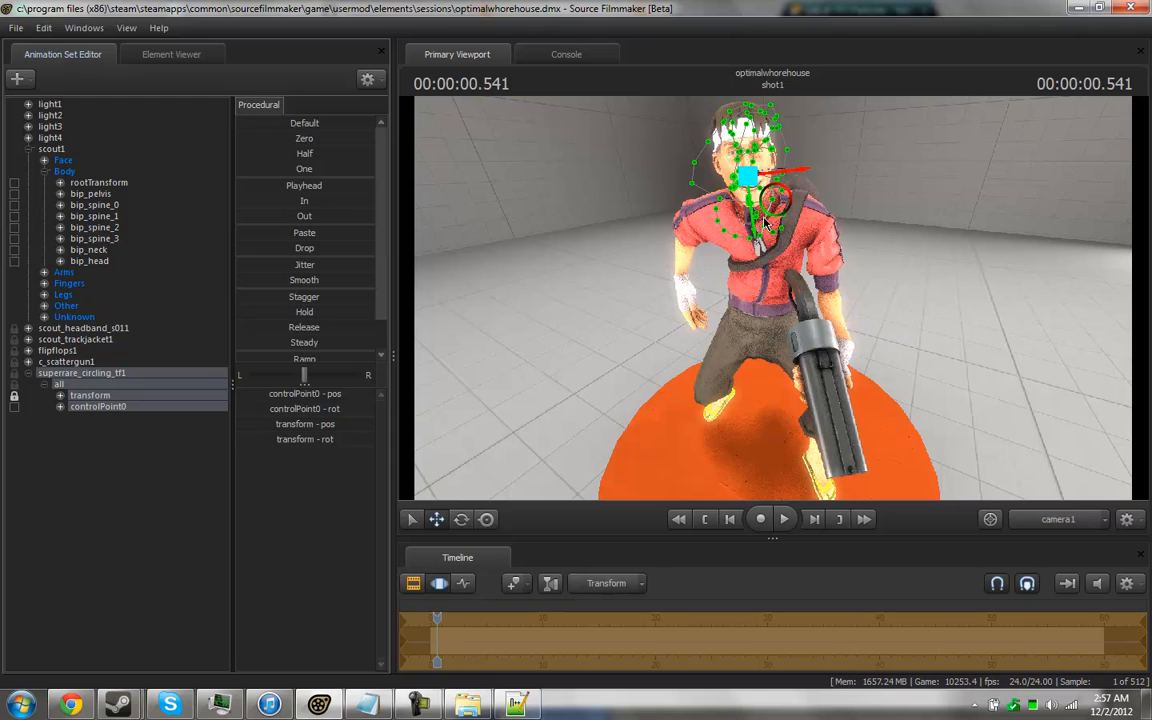
Move the playhead to the start of the shot and play it in short bursts to check the circling logo effect.
key(F2)
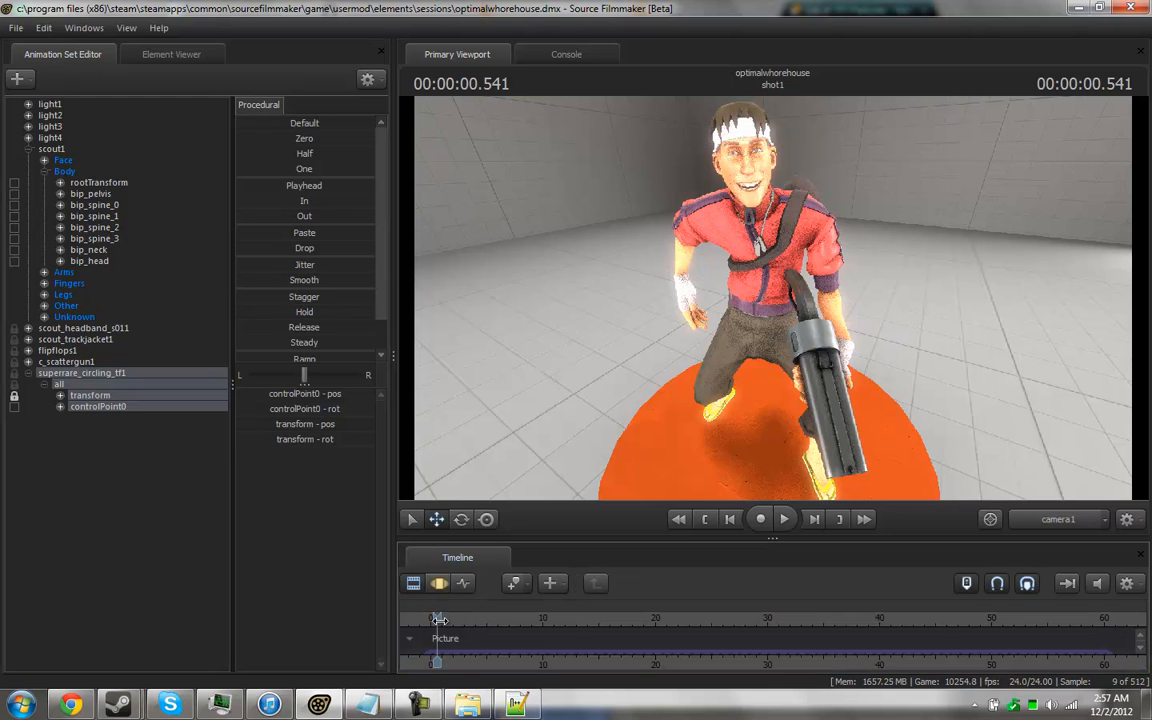
drag(440, 620, 425, 627)
click(788, 521)
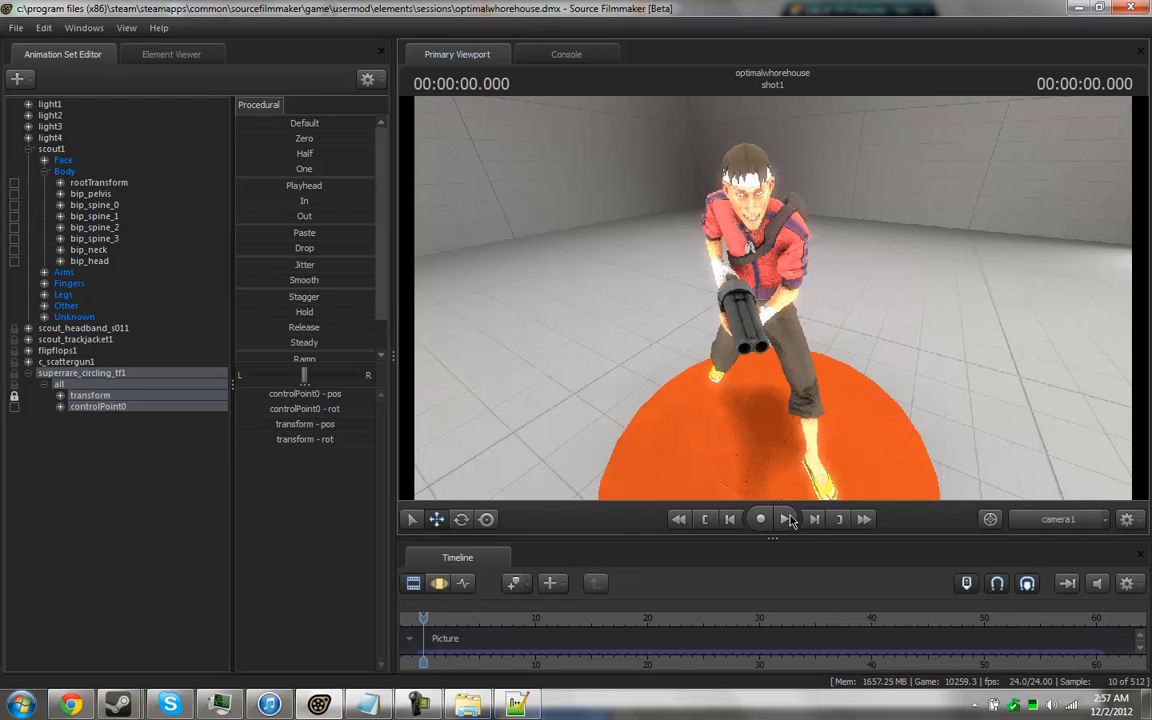
click(784, 519)
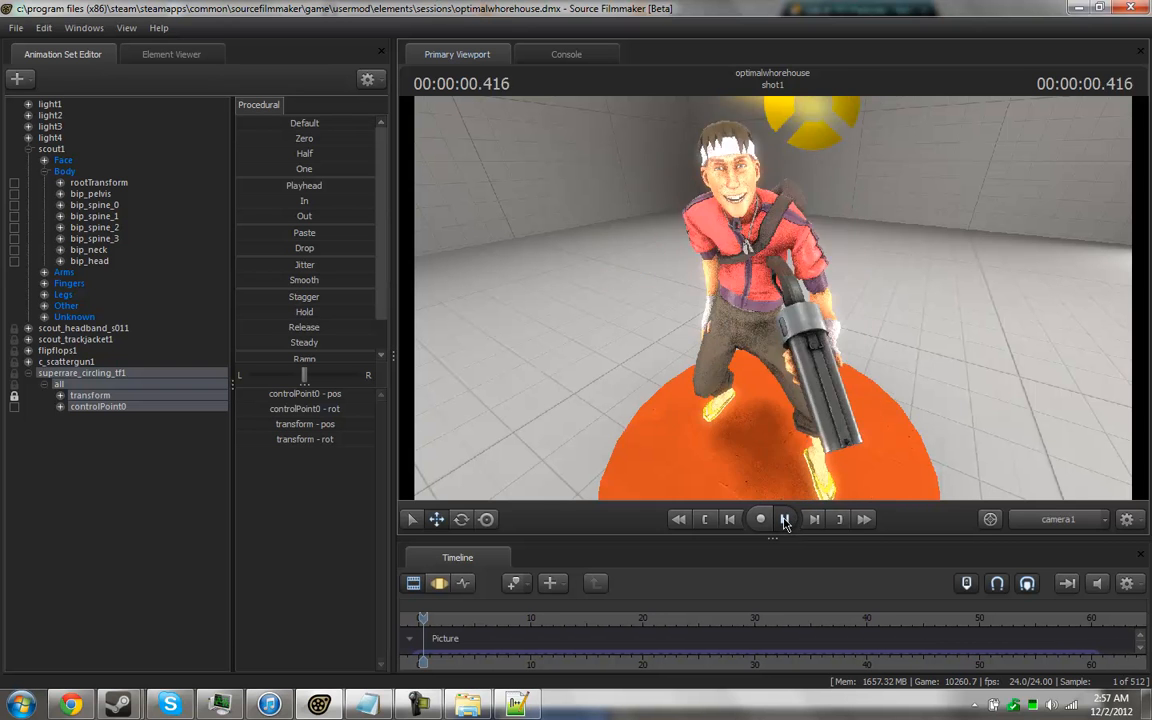
click(784, 519)
click(784, 520)
click(784, 520)
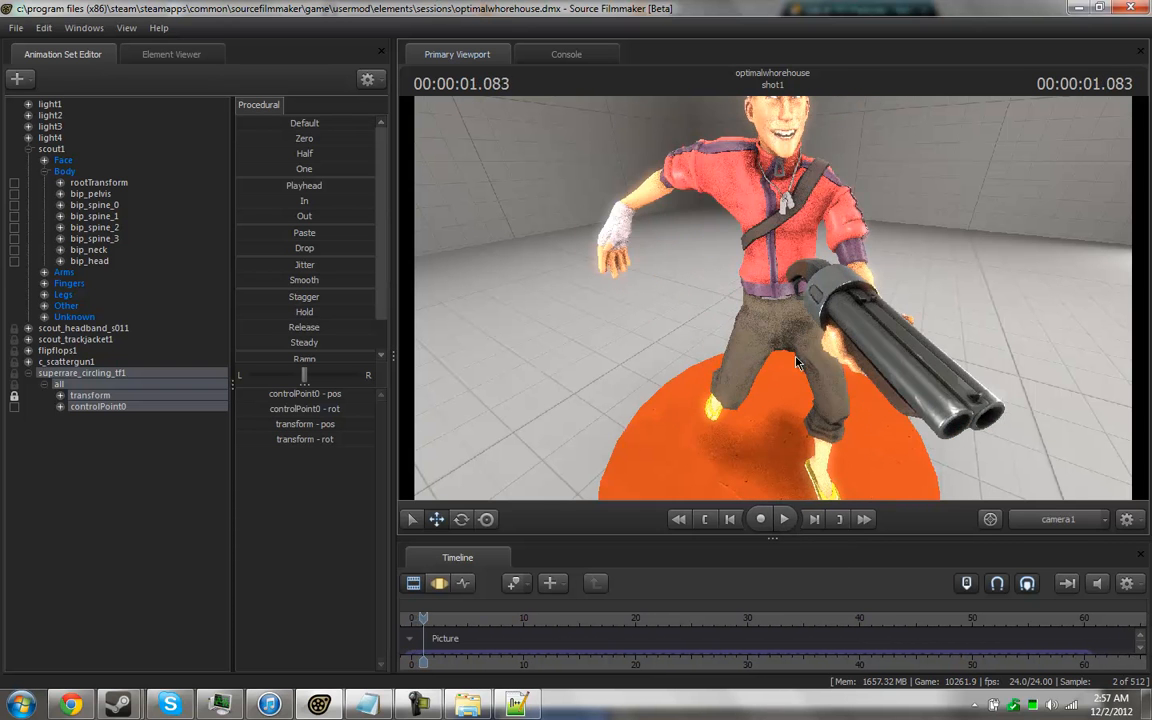
click(784, 521)
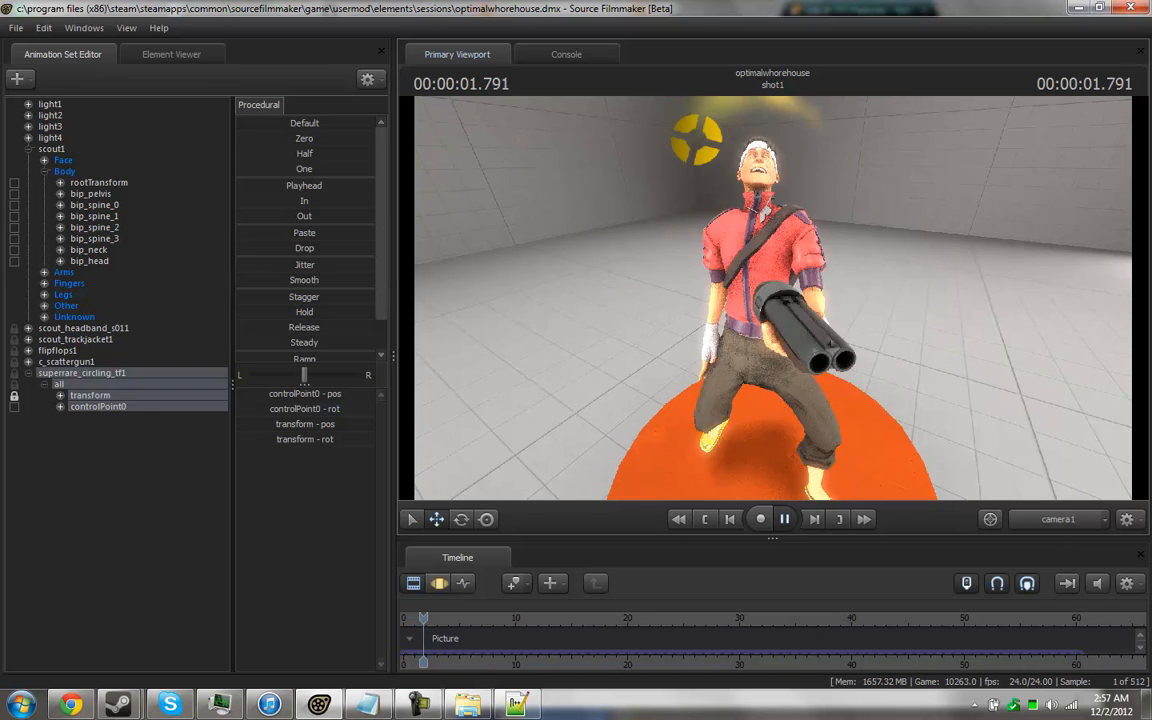
click(785, 524)
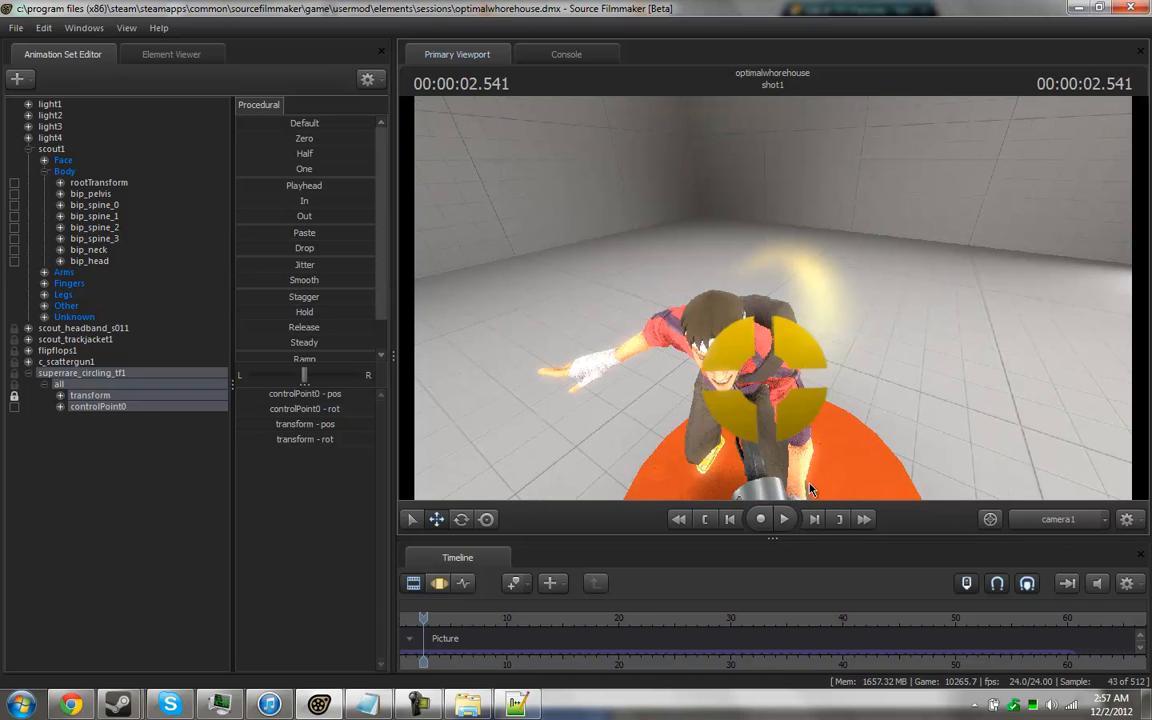
Delete the circling TF logo particle system from the session.
right_click(90, 387)
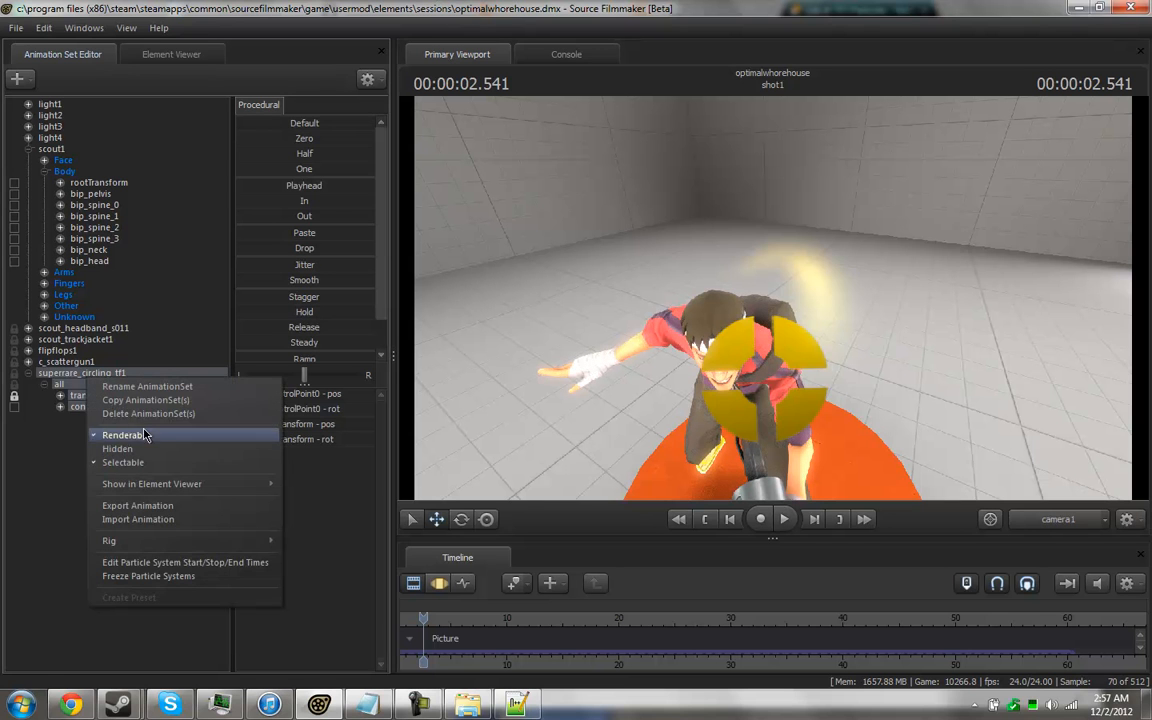
click(123, 376)
drag(700, 330, 773, 303)
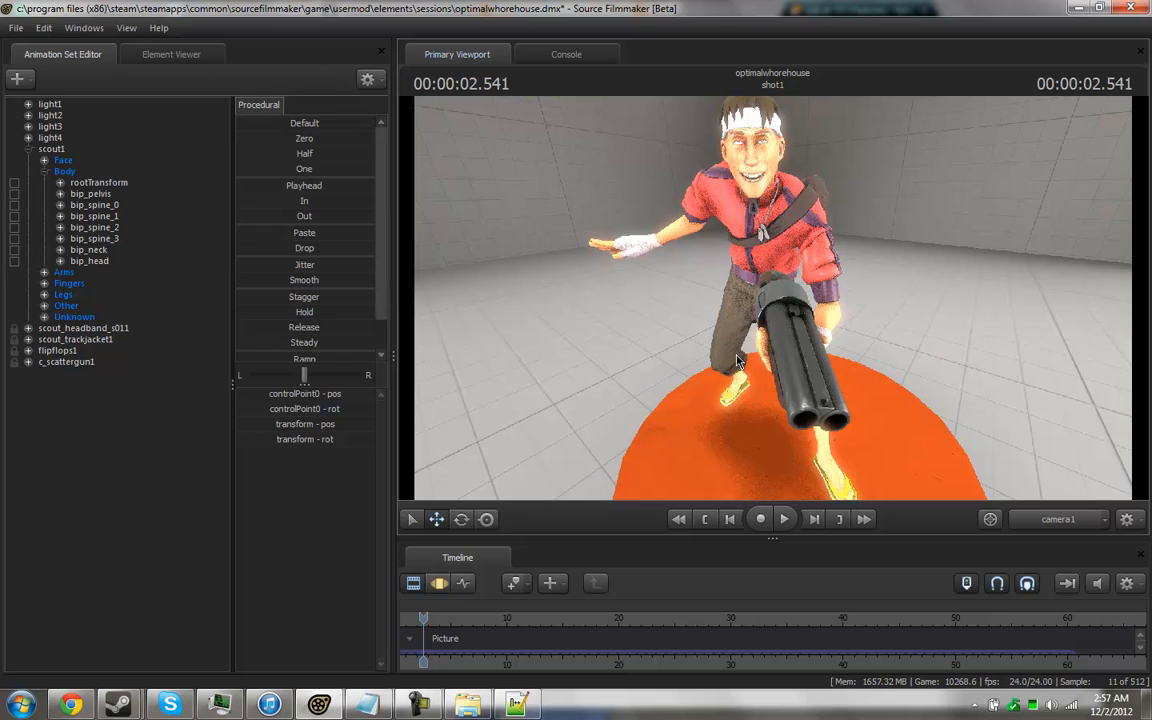